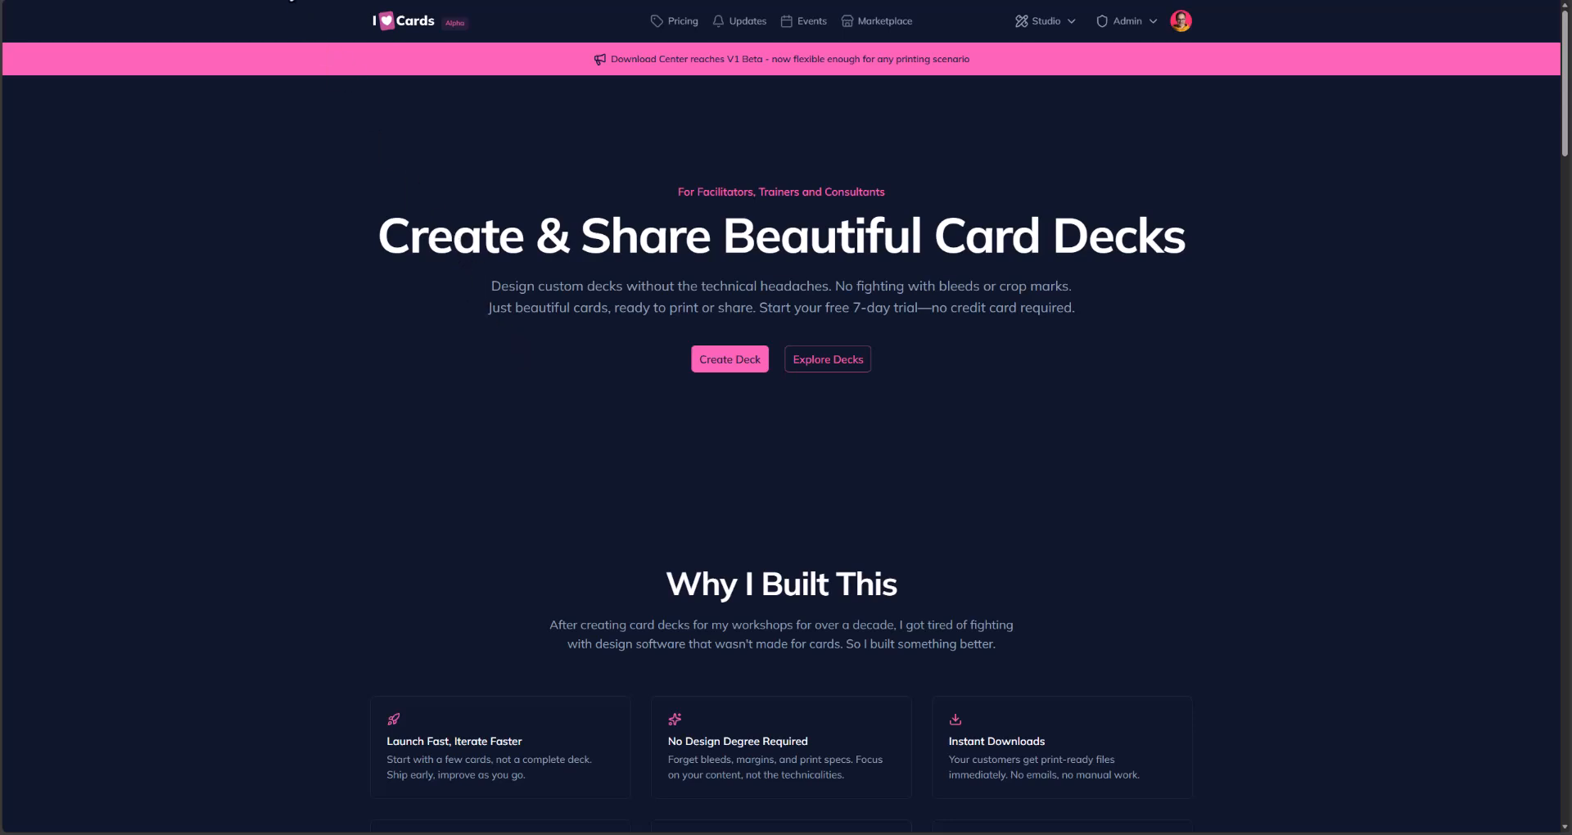
Switch to the Value Cards - Sample spreadsheet in Google Sheets and copy the whole table with its headers, A1:D25.
left_click(279, 0)
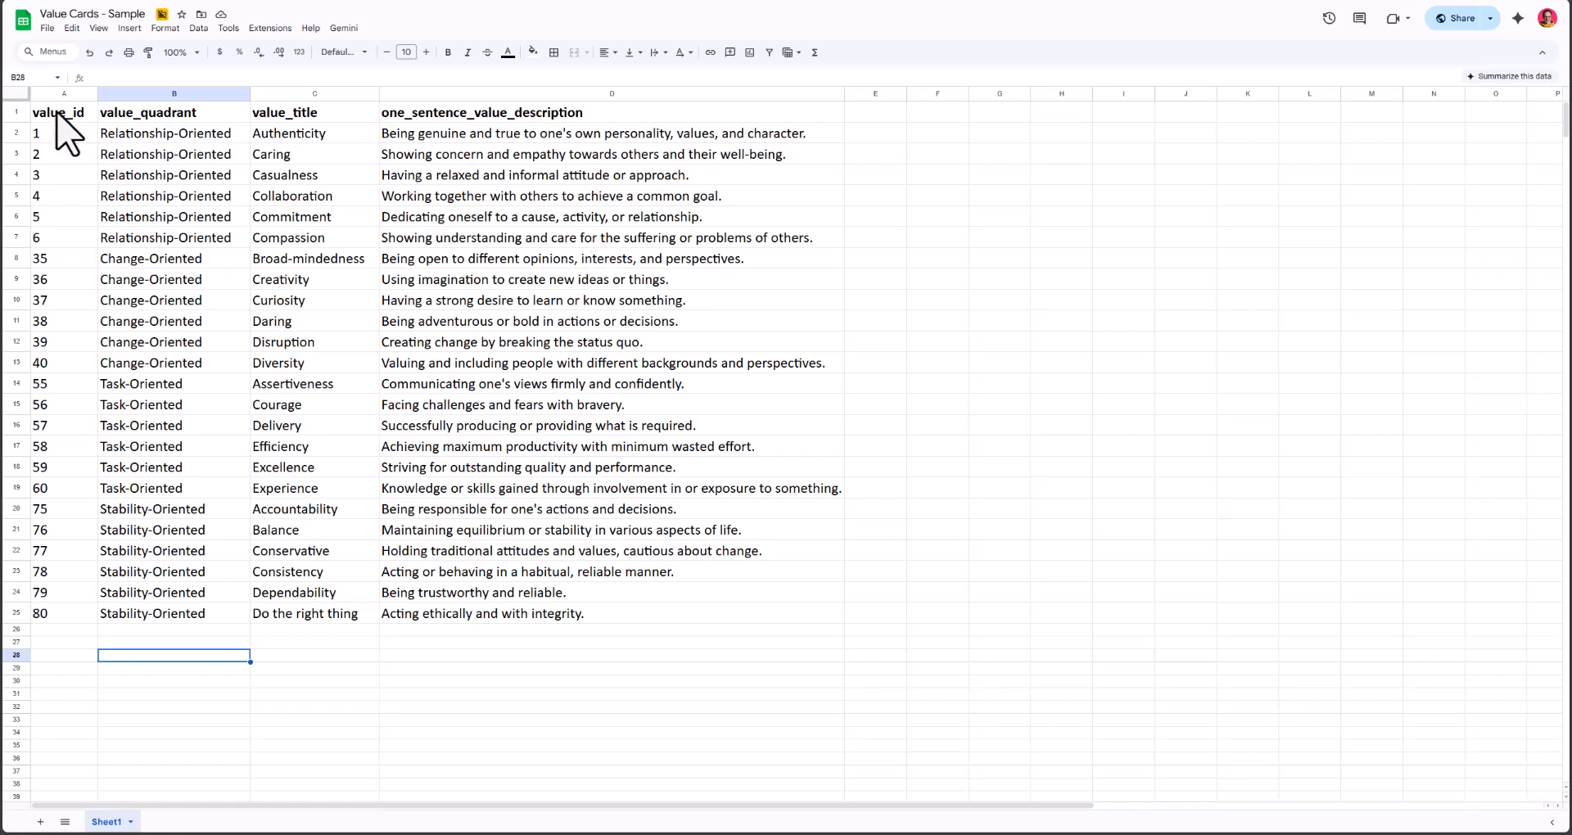
left_click_drag(37, 112, 615, 617)
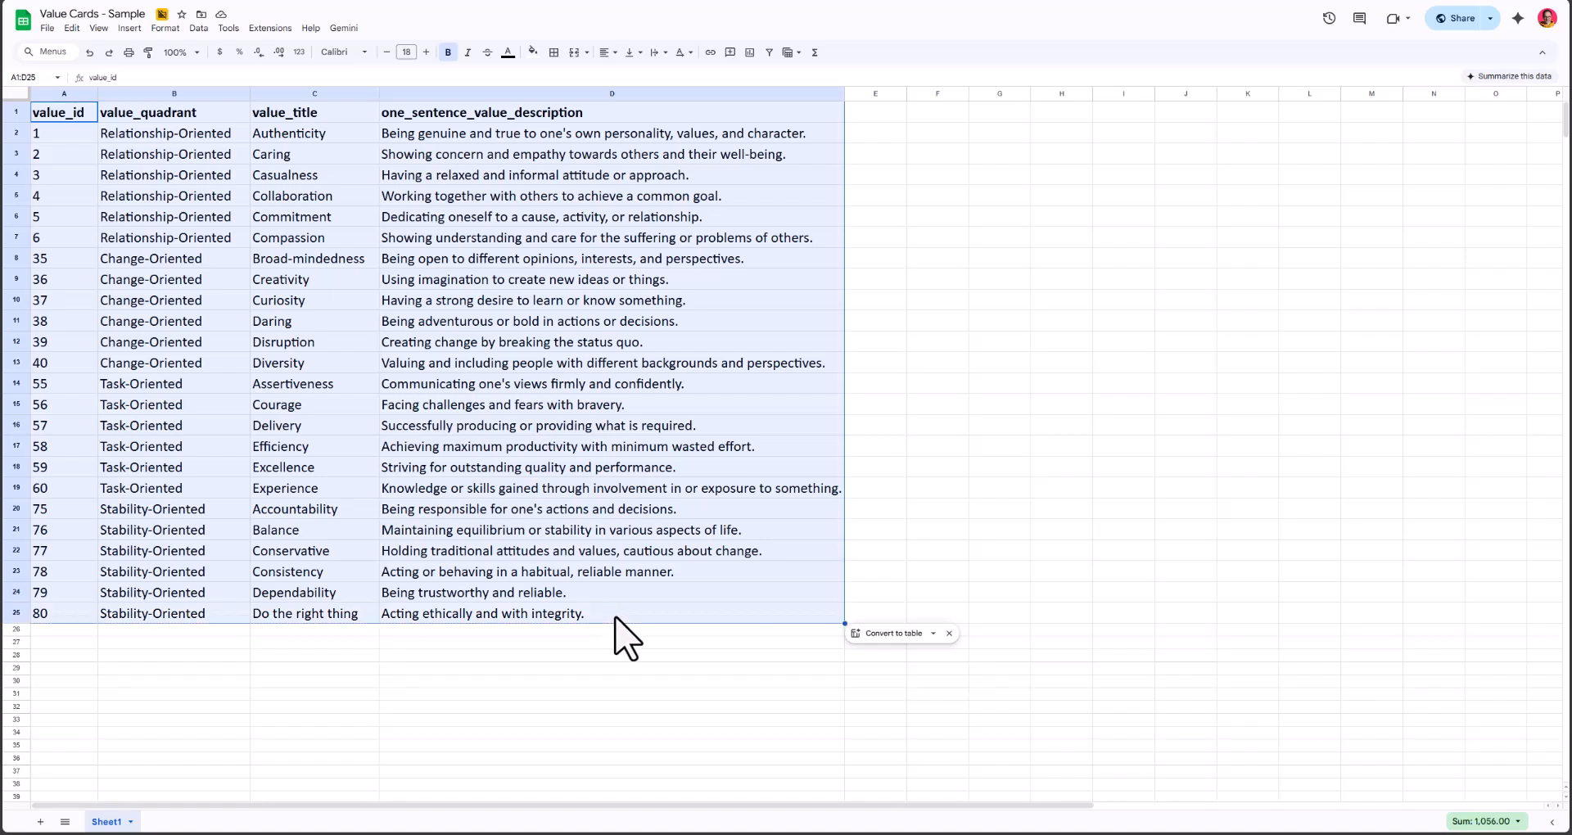
key("ctrl+c")
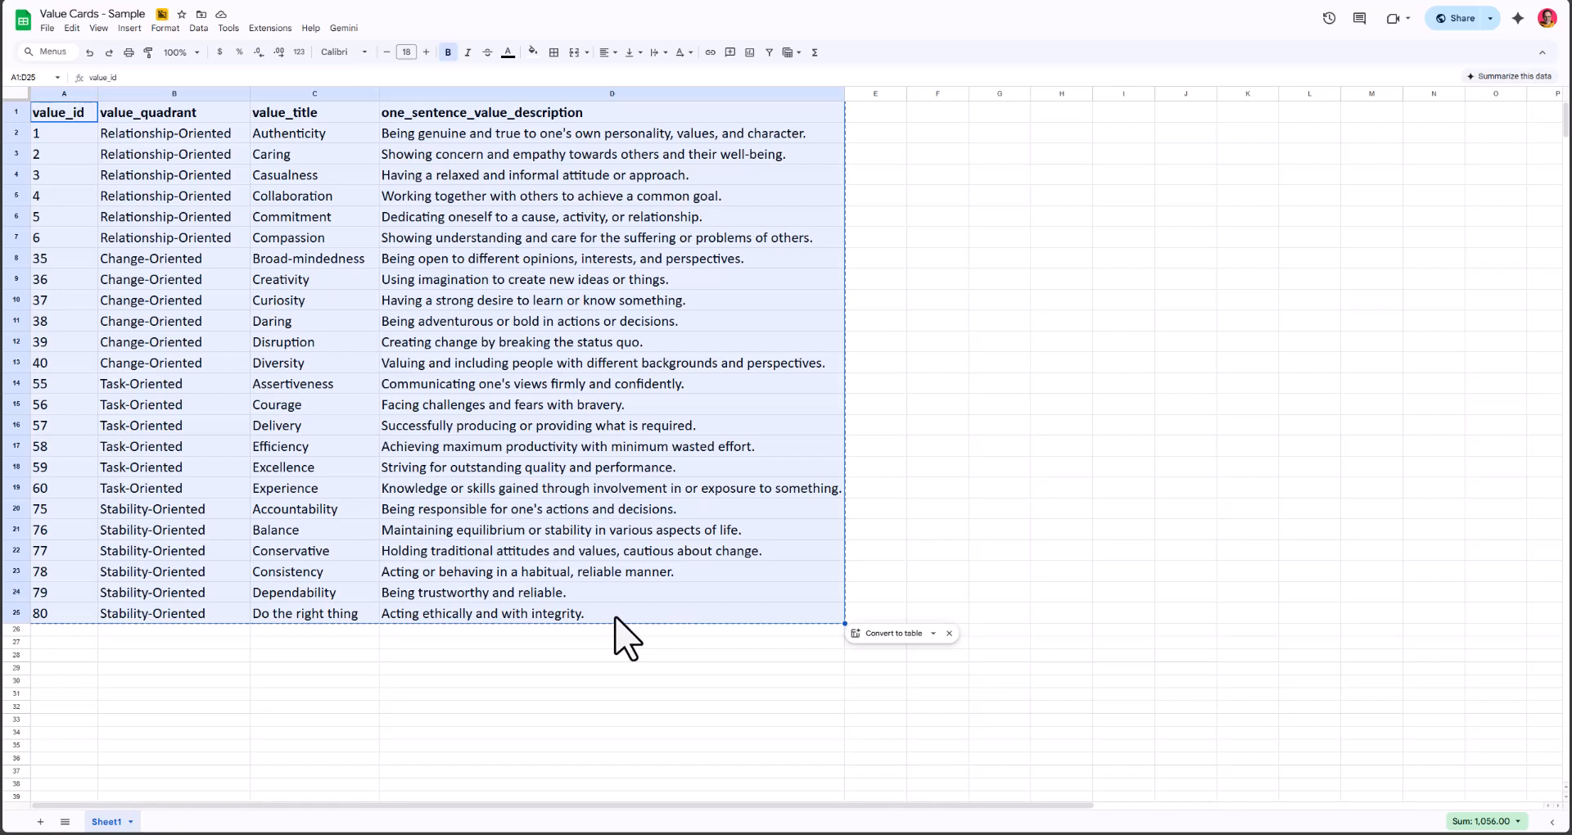
left_click(72, 28)
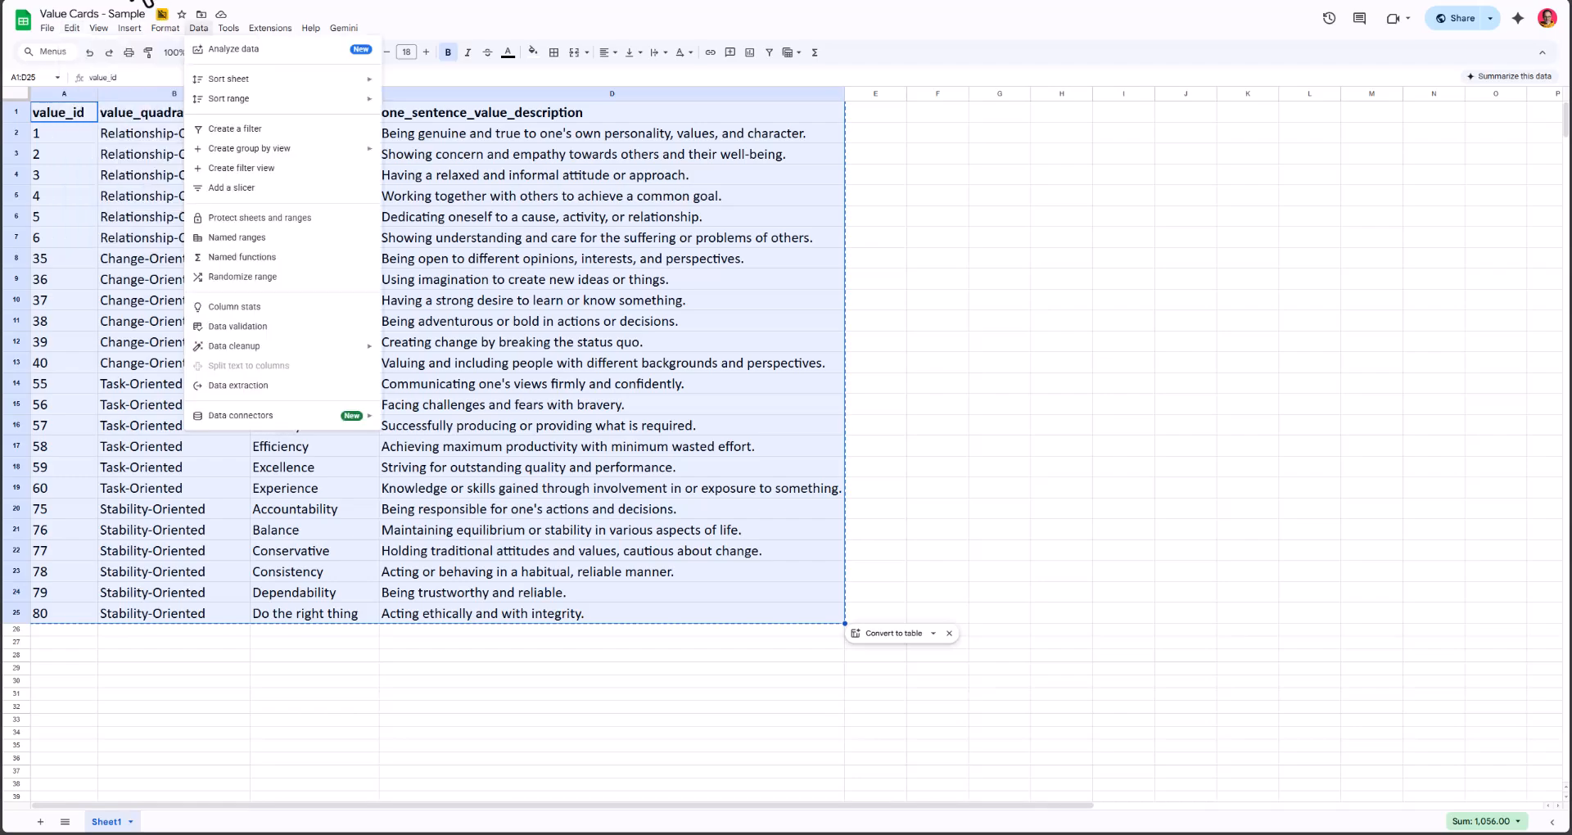
Back in I Love Cards, start a deck import from the decks page and paste the copied spreadsheet data.
left_click(138, 0)
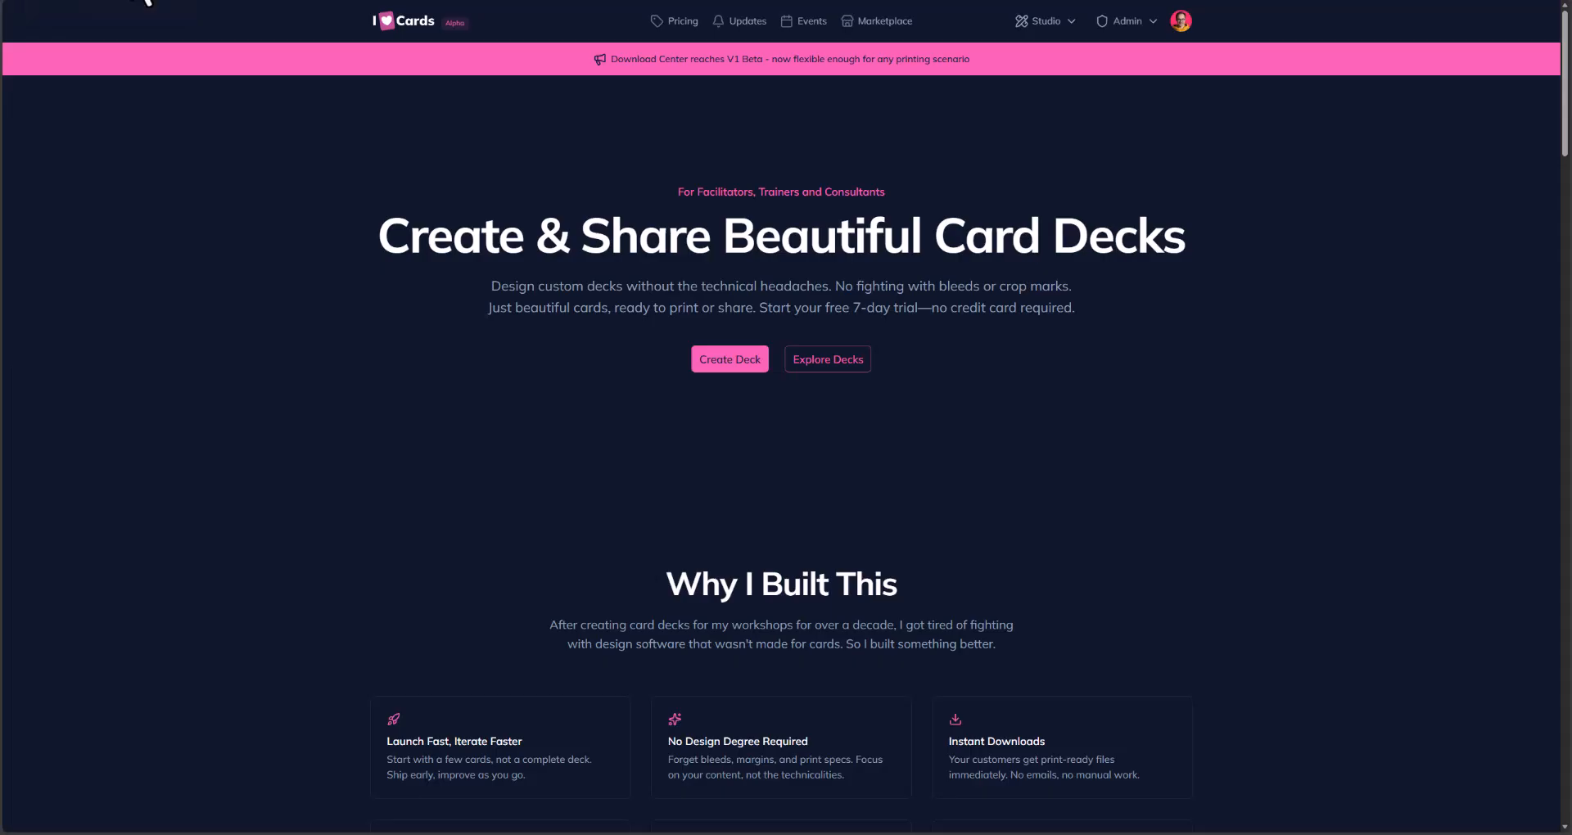
mouse_move(1044, 19)
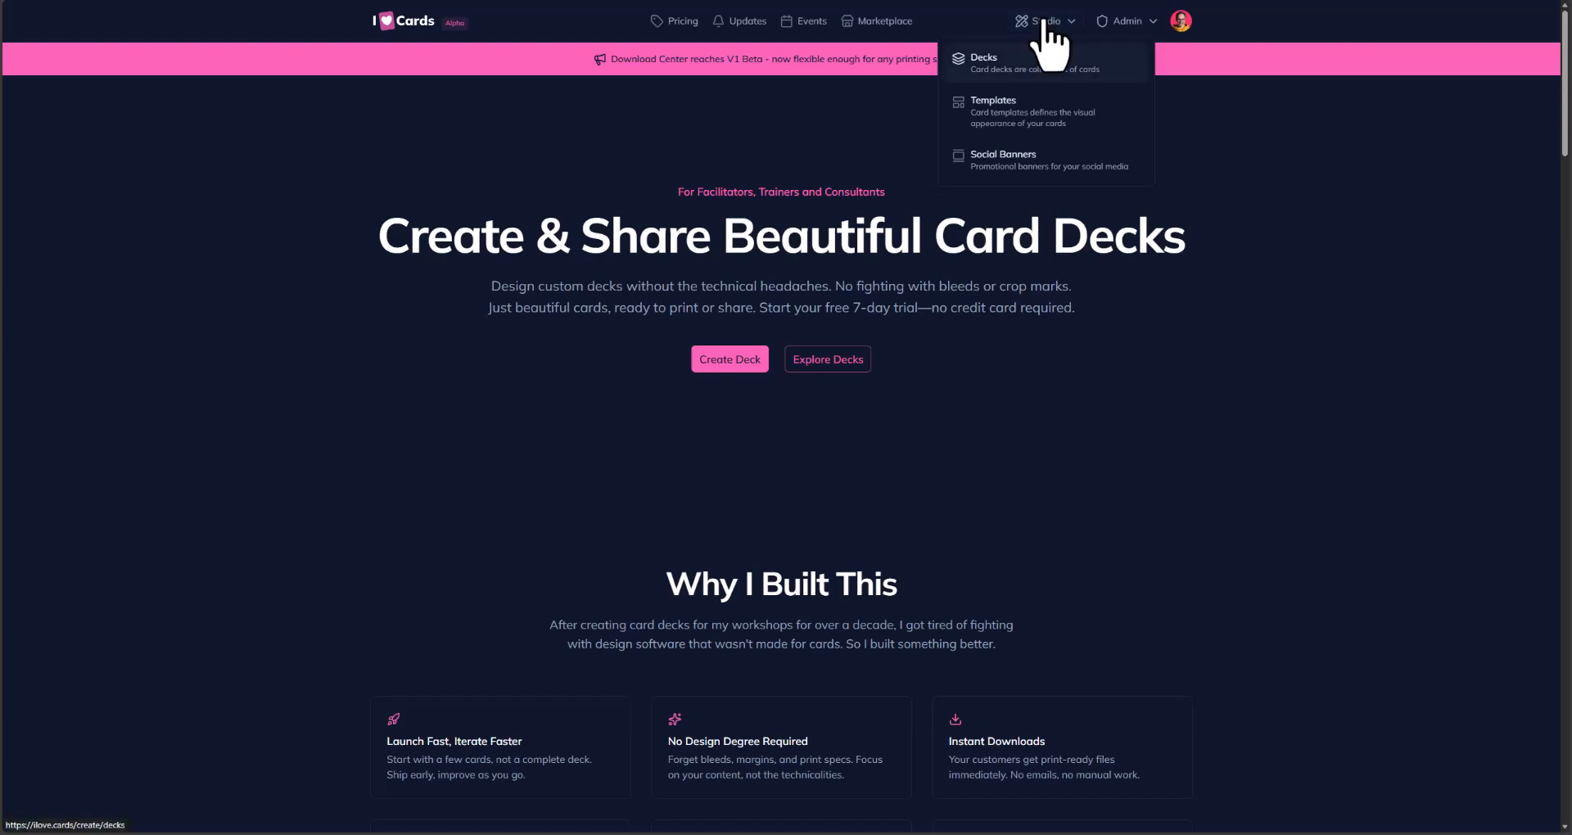
left_click(1020, 69)
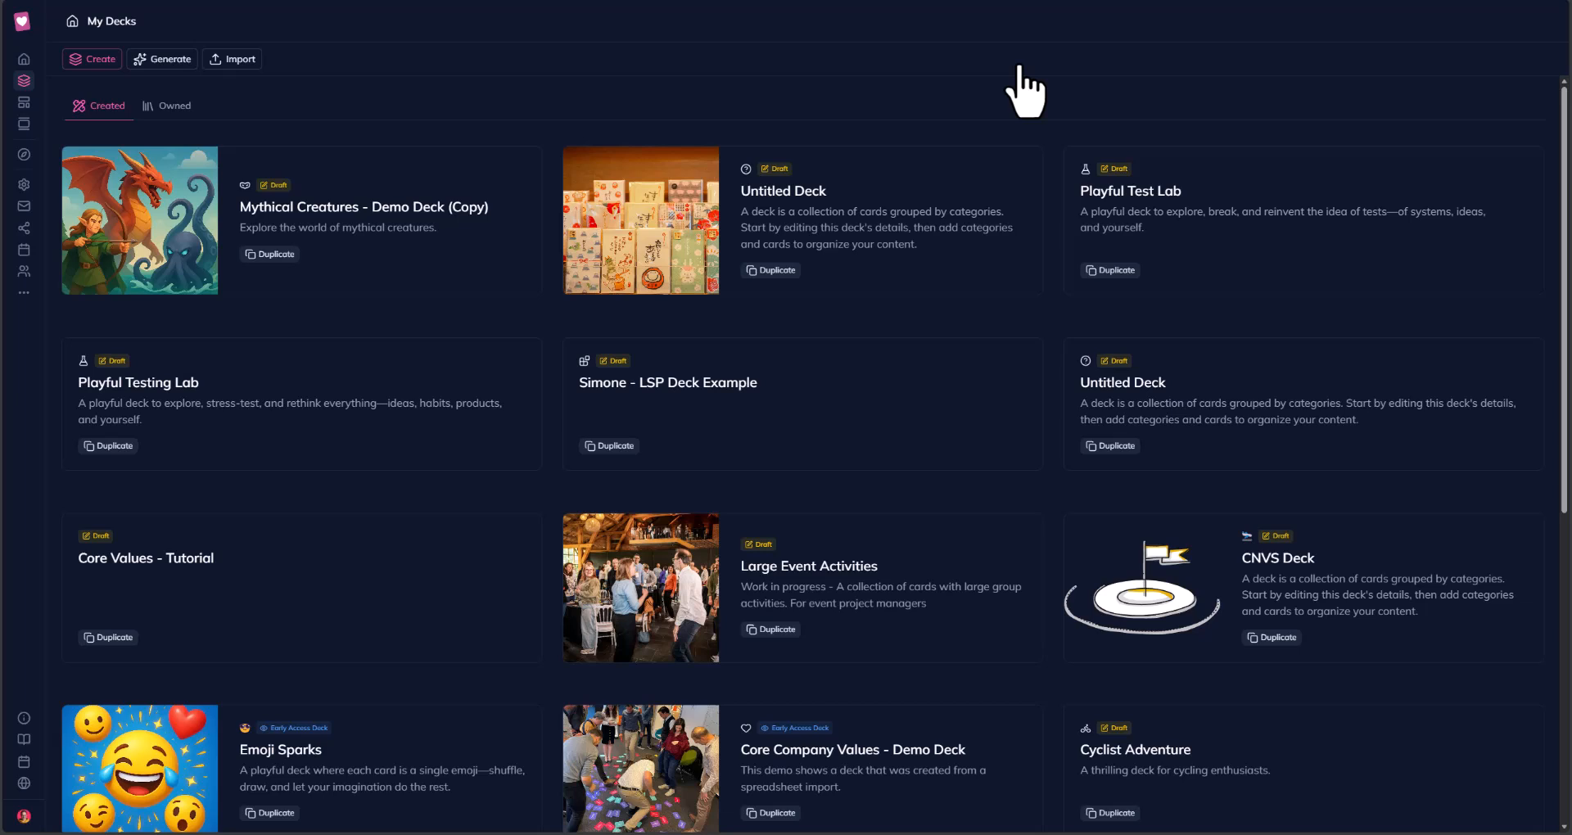
left_click(238, 62)
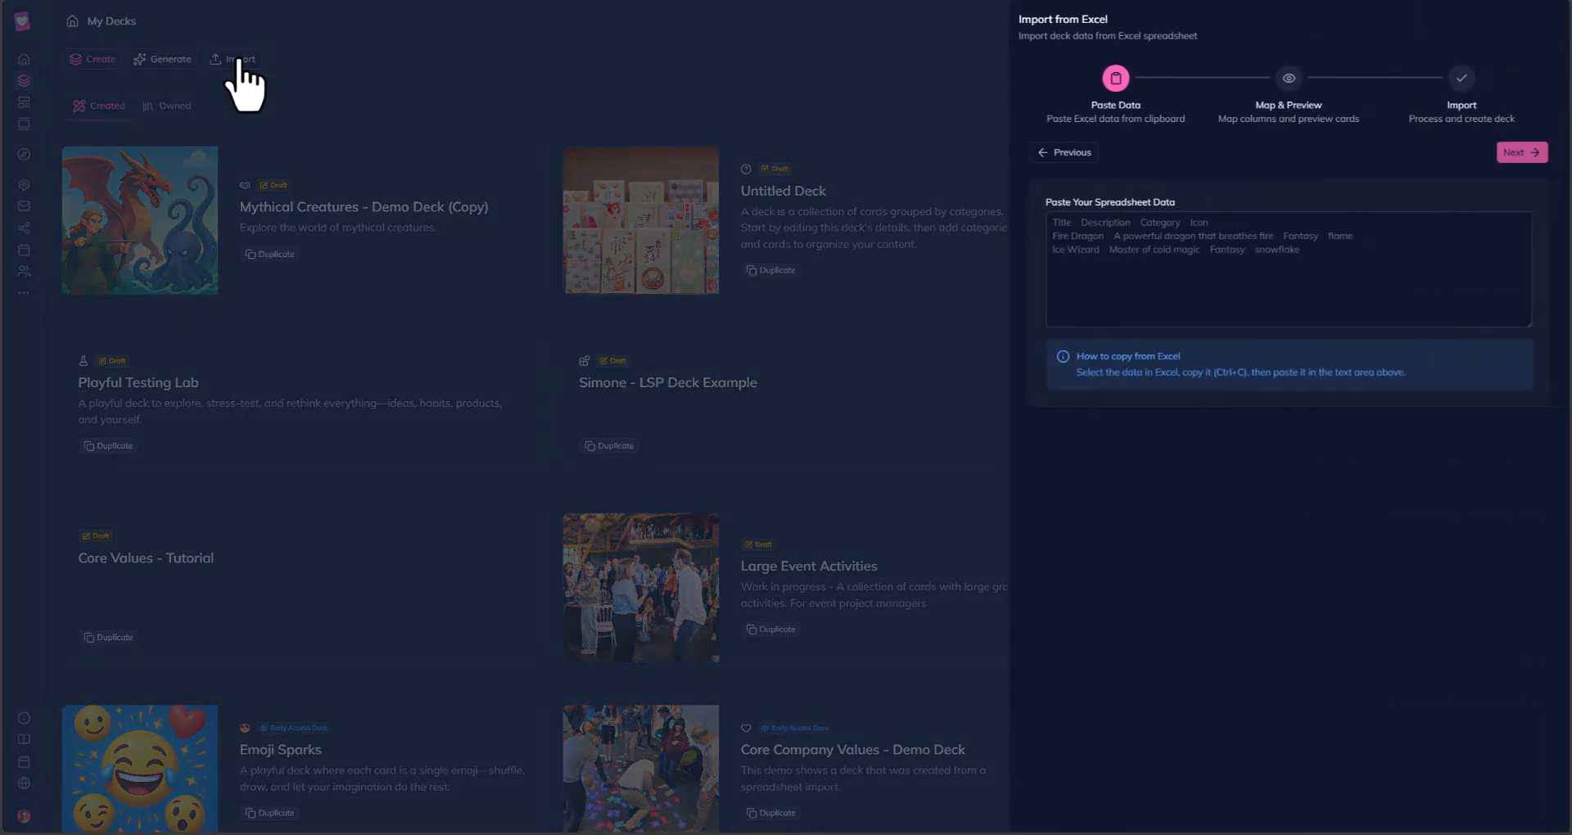
left_click(1107, 234)
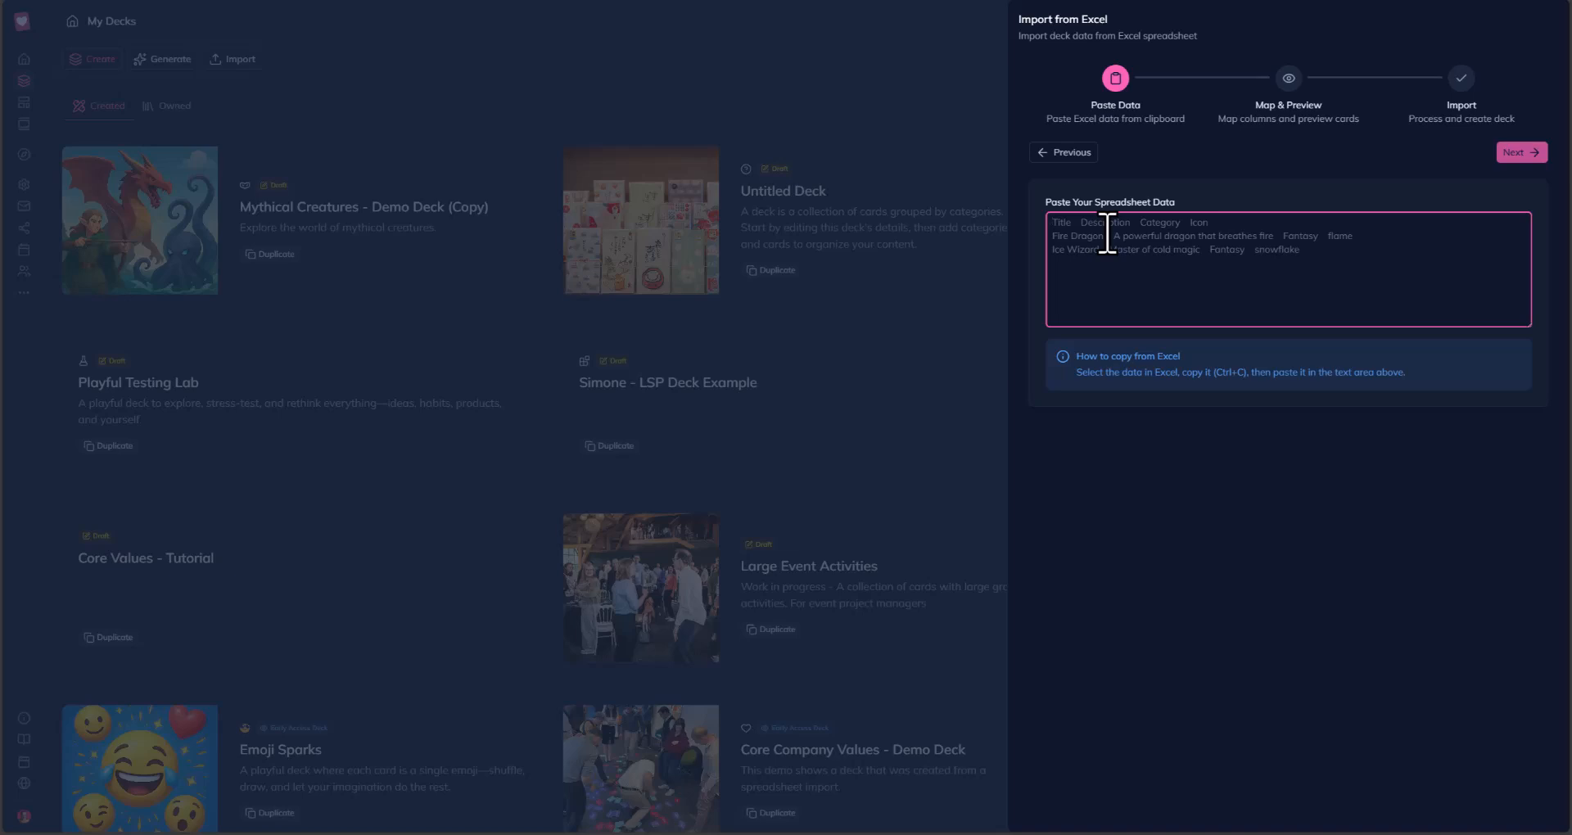
key("ctrl+v")
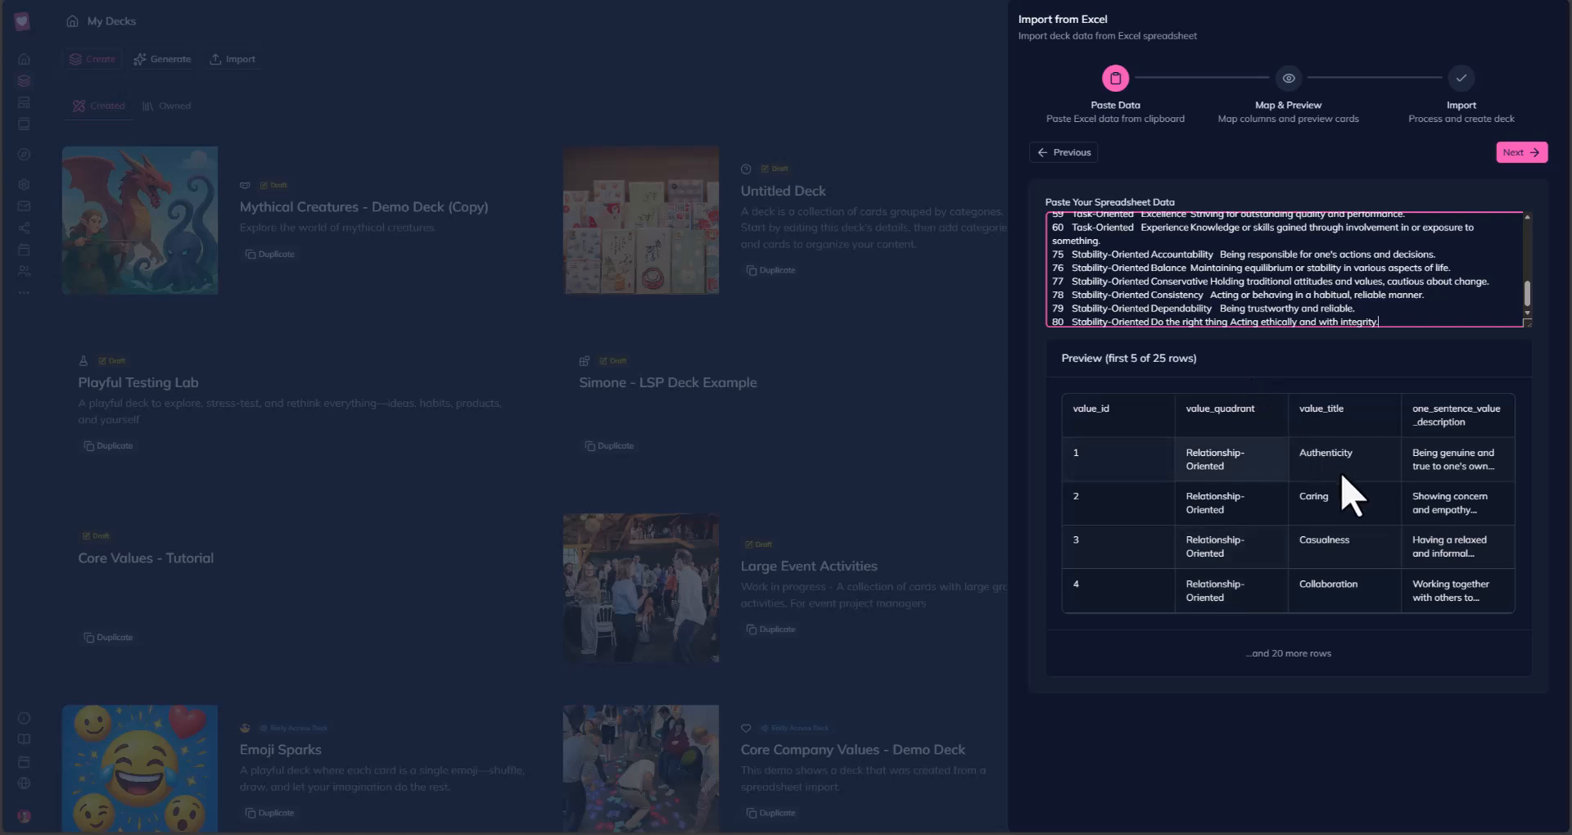
Preview the first four mapped cards, keep the suggested column mapping, and create the deck from the imported data.
left_click(1526, 154)
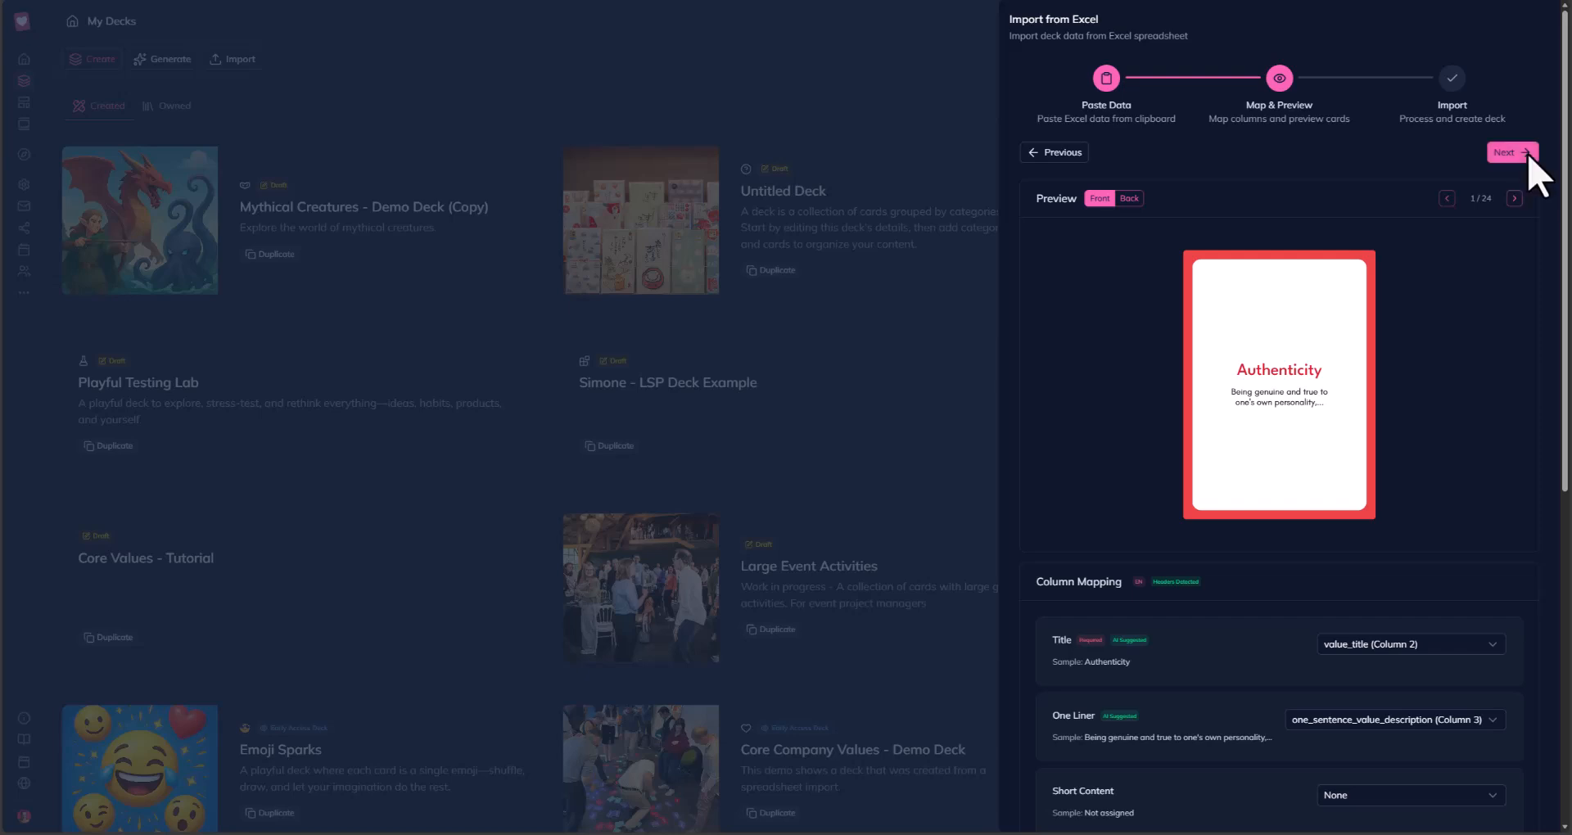
left_click(1514, 199)
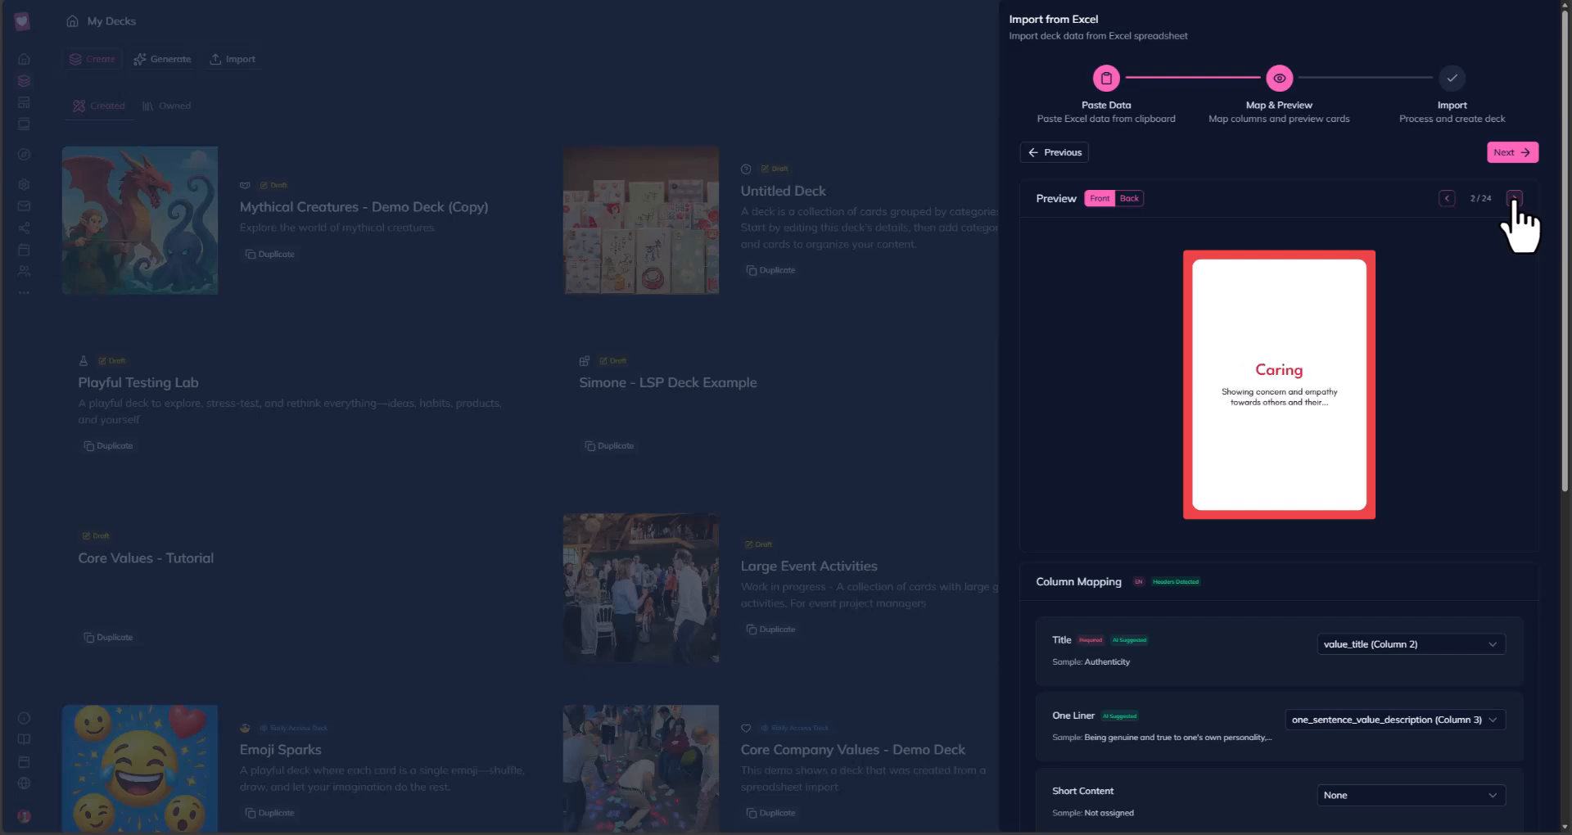
left_click(1514, 199)
left_click(1514, 199)
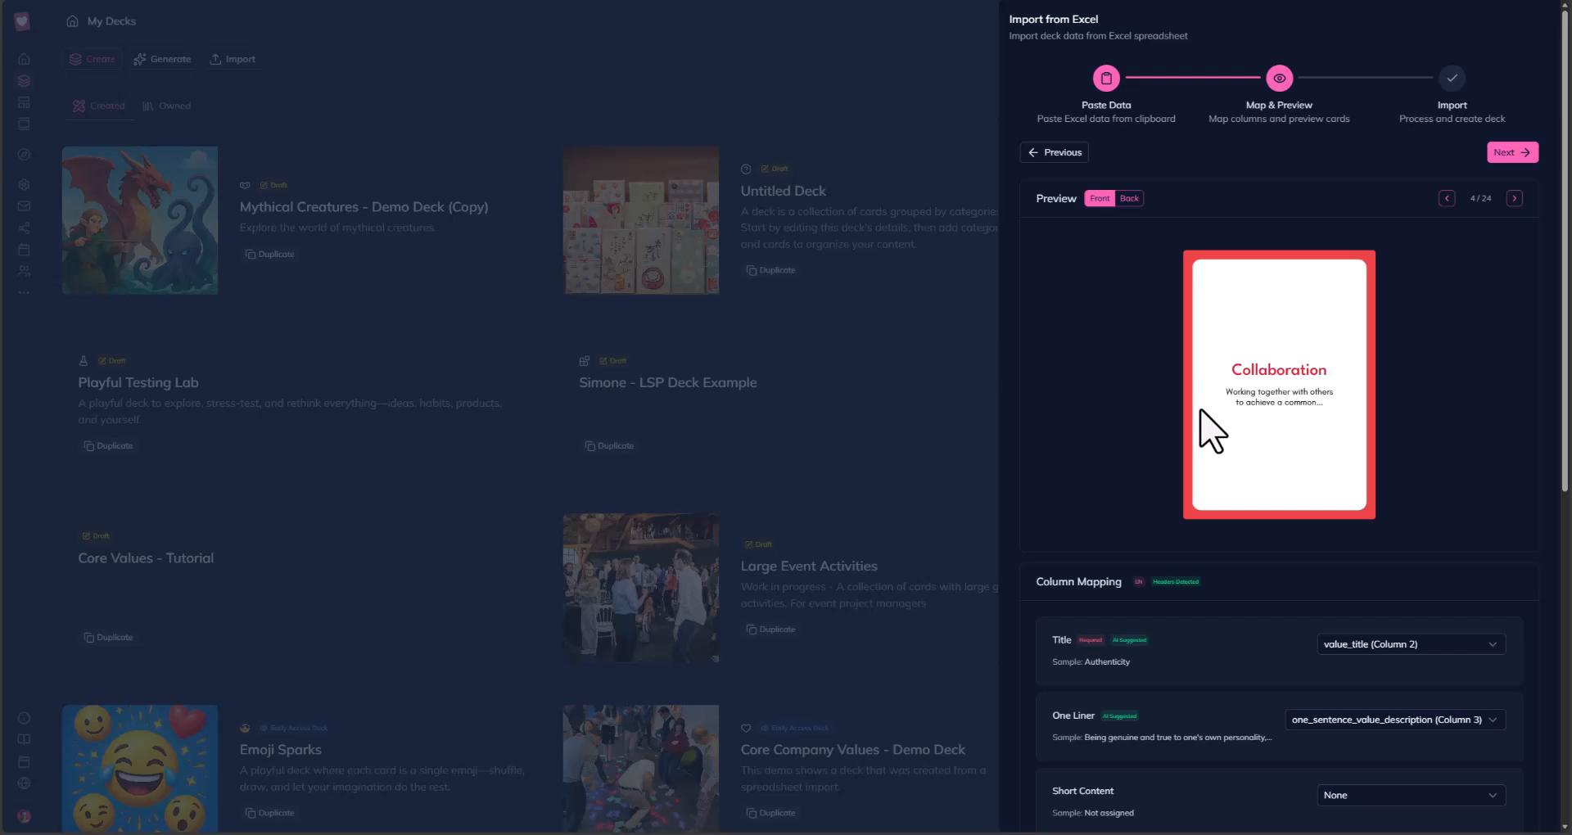
left_click(1509, 153)
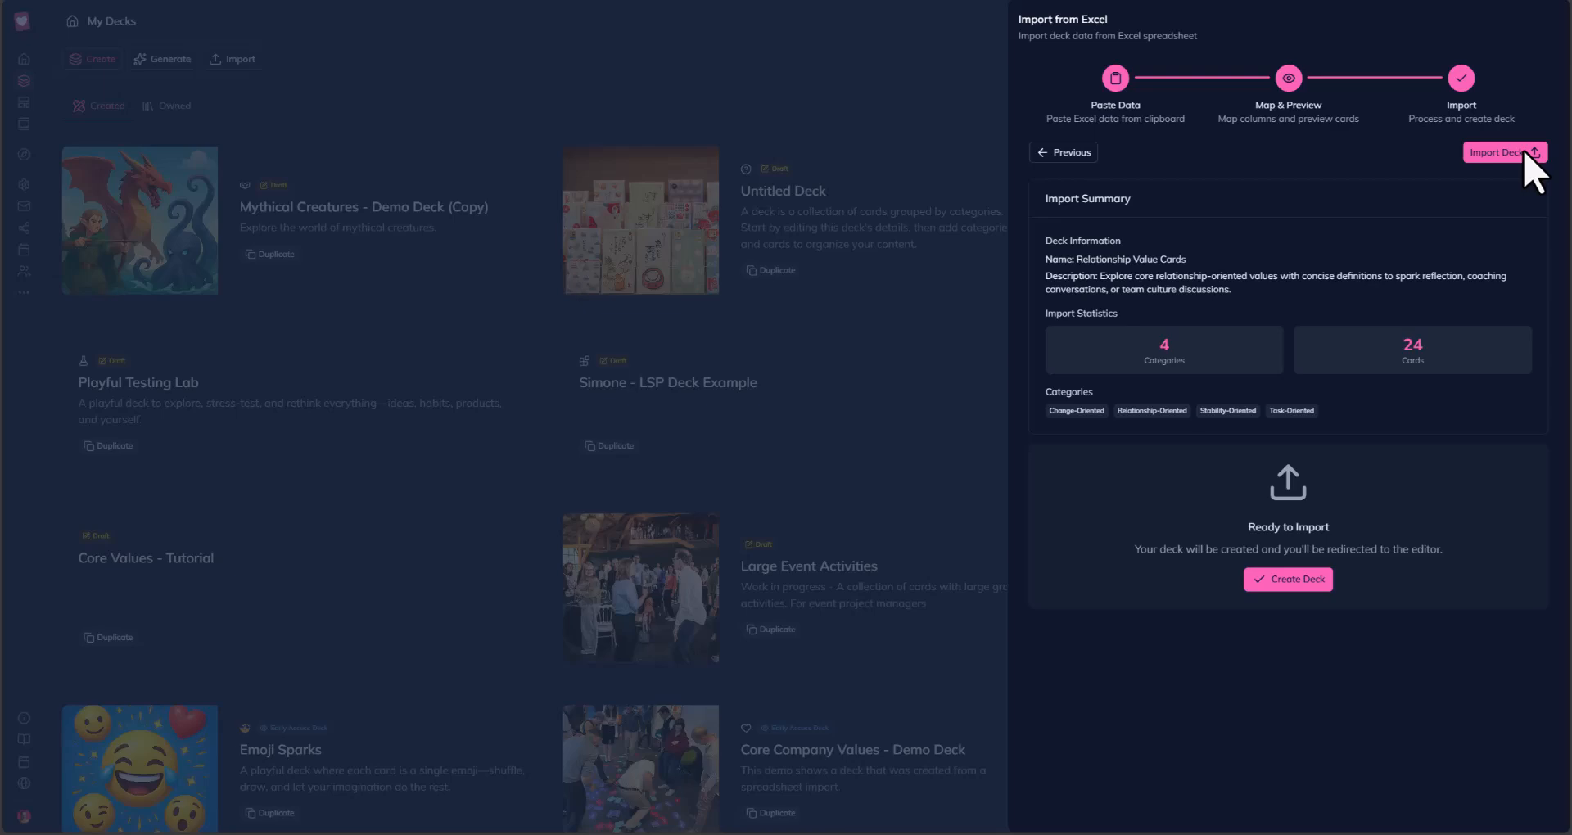
left_click(1277, 582)
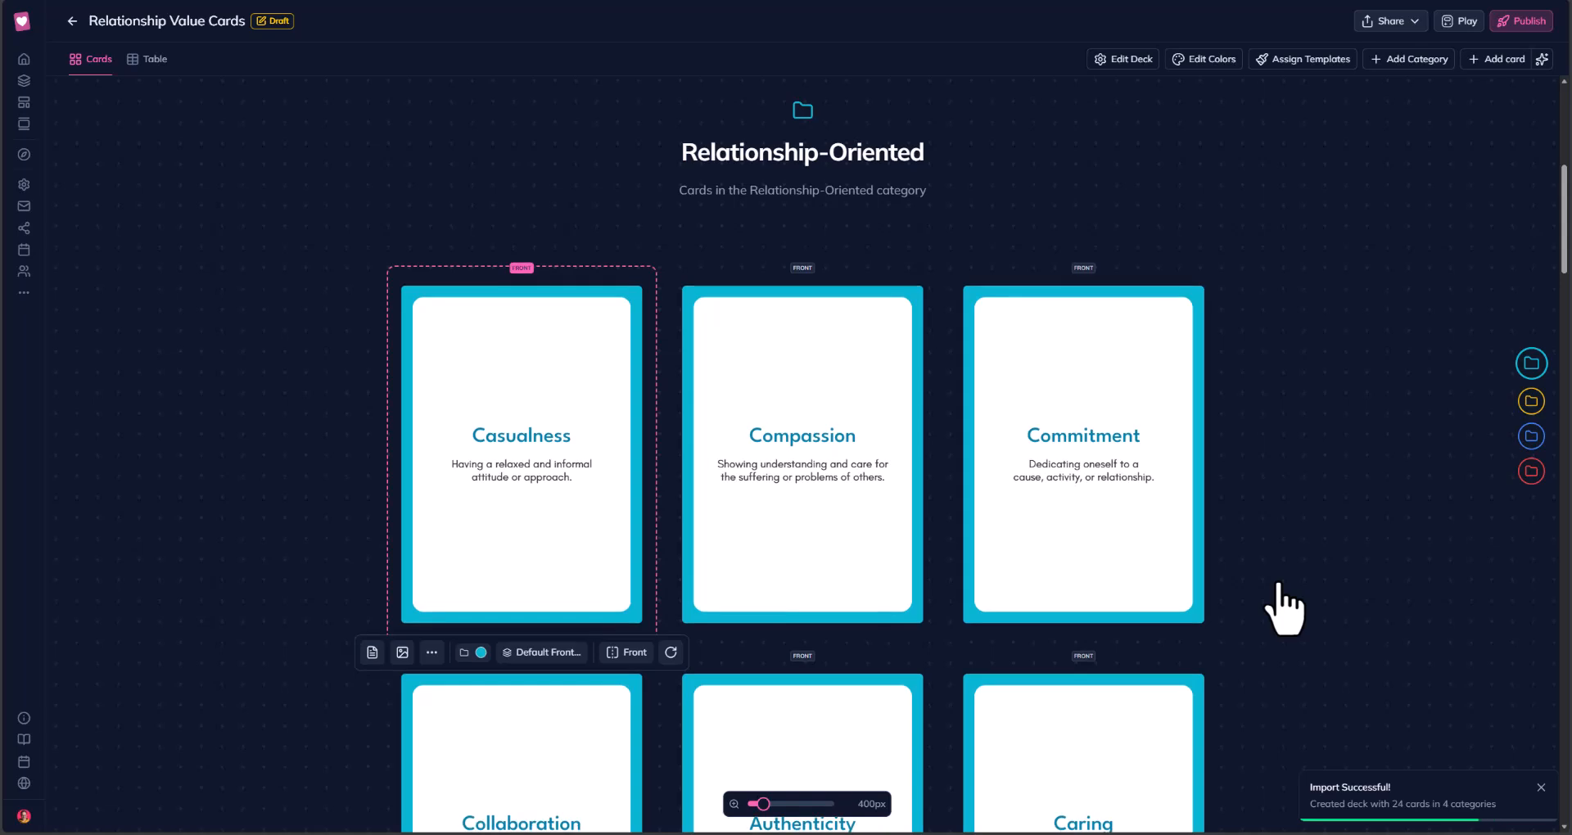
Look through the Stability-Oriented and Task-Oriented cards, and return to the Relationship-Oriented category.
left_click(1530, 400)
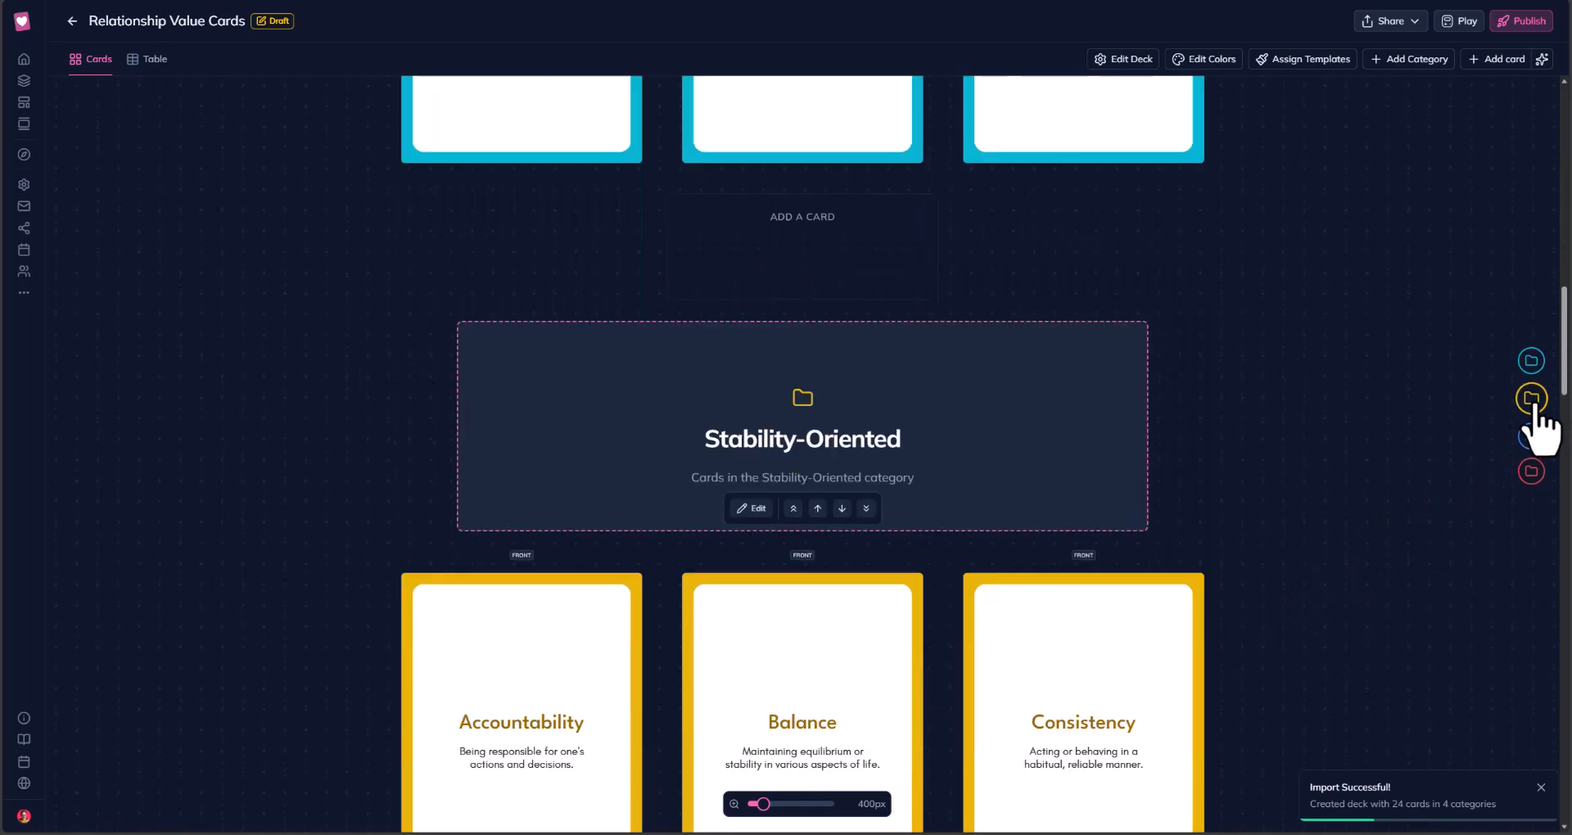
left_click(1531, 434)
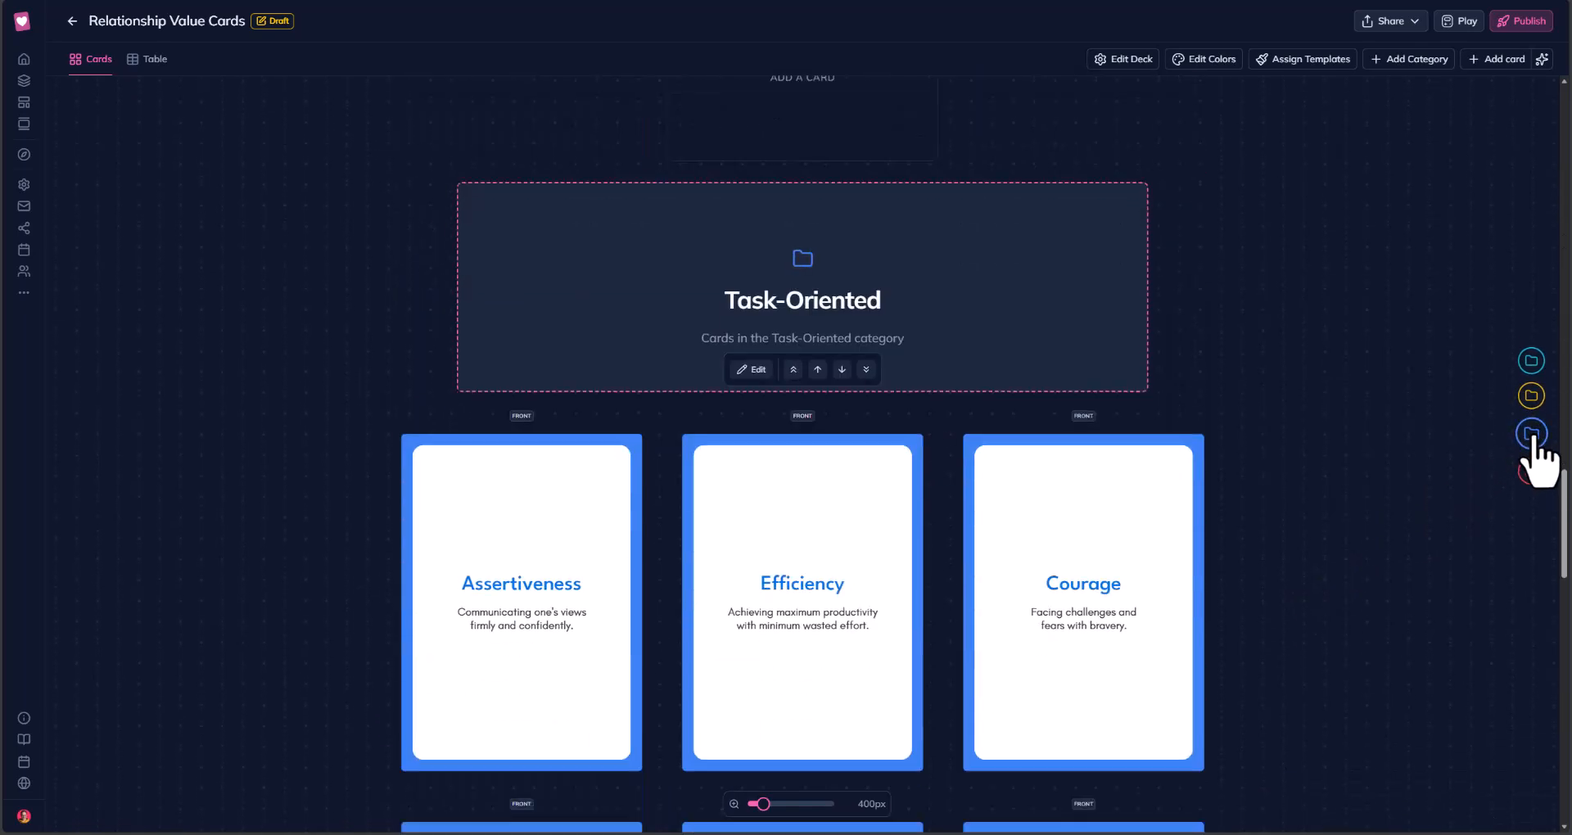
left_click(1531, 363)
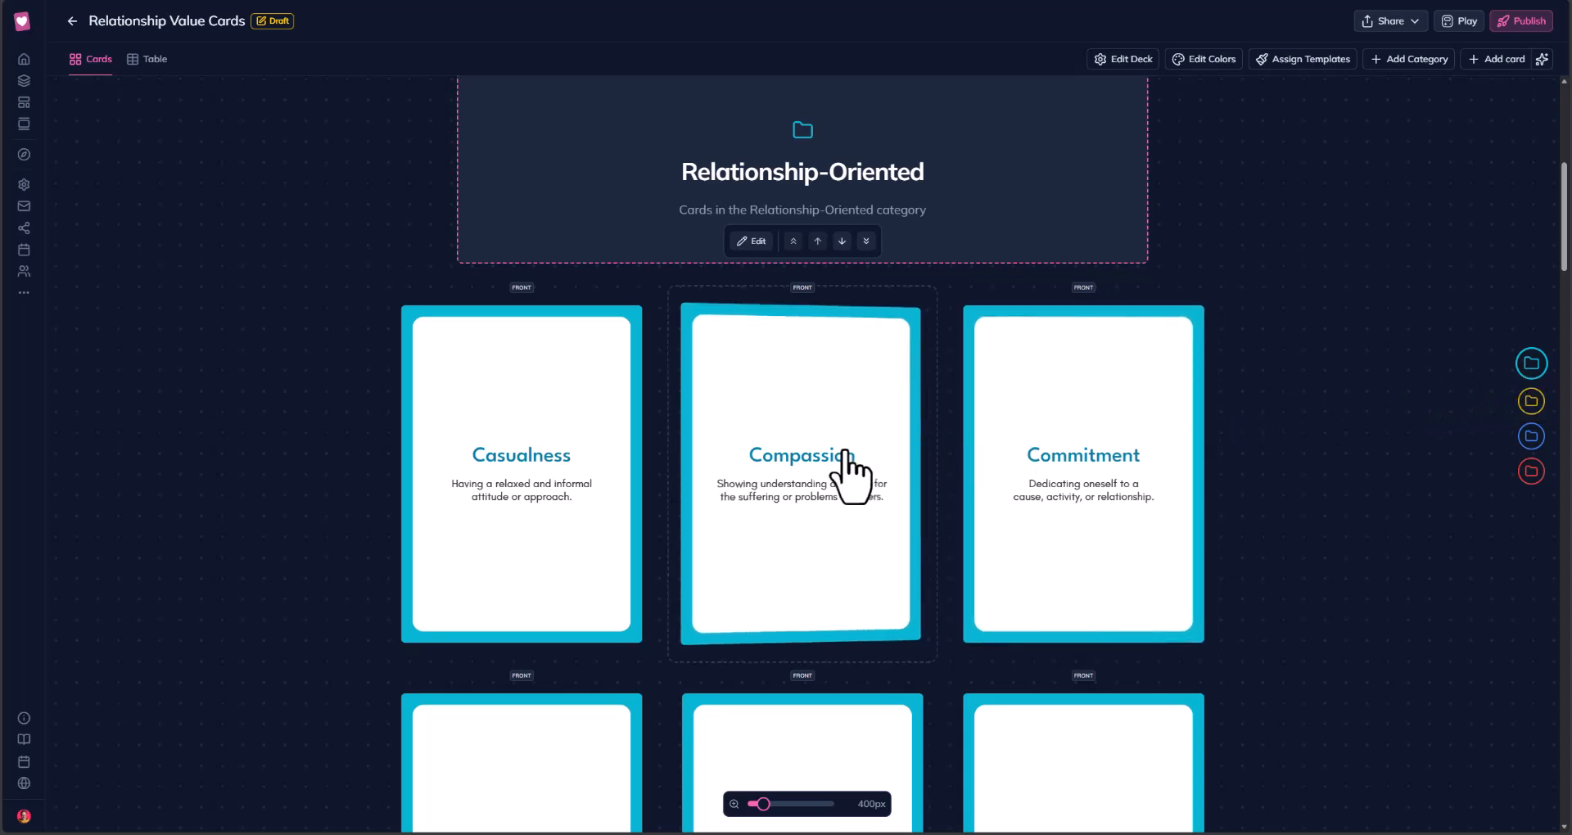
Generate batch icon suggestions for the whole deck using the Emoji icon set, and leave the deck settings.
left_click(1123, 59)
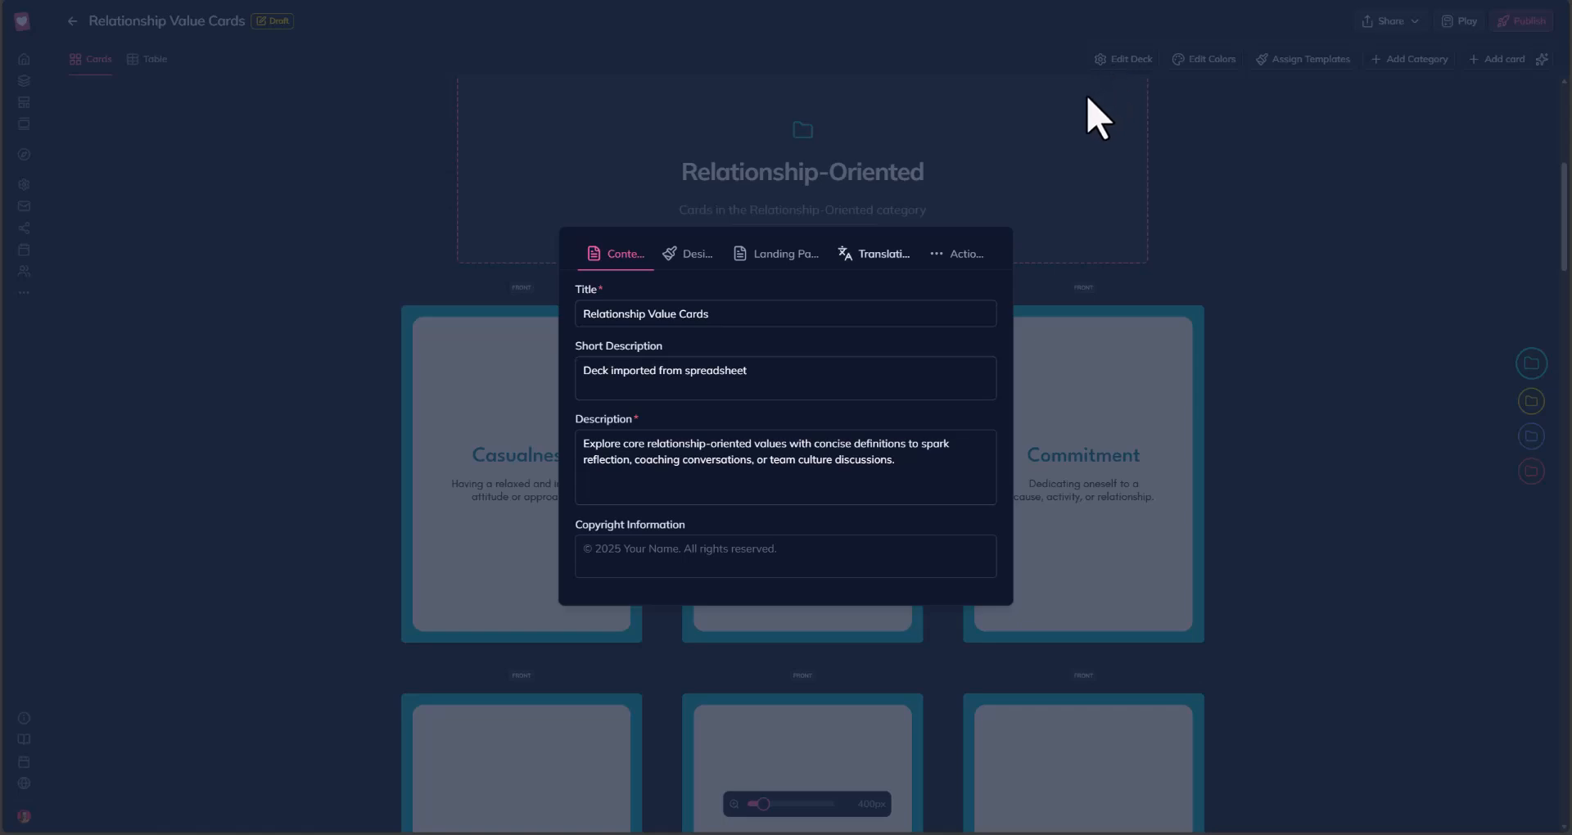
left_click(966, 254)
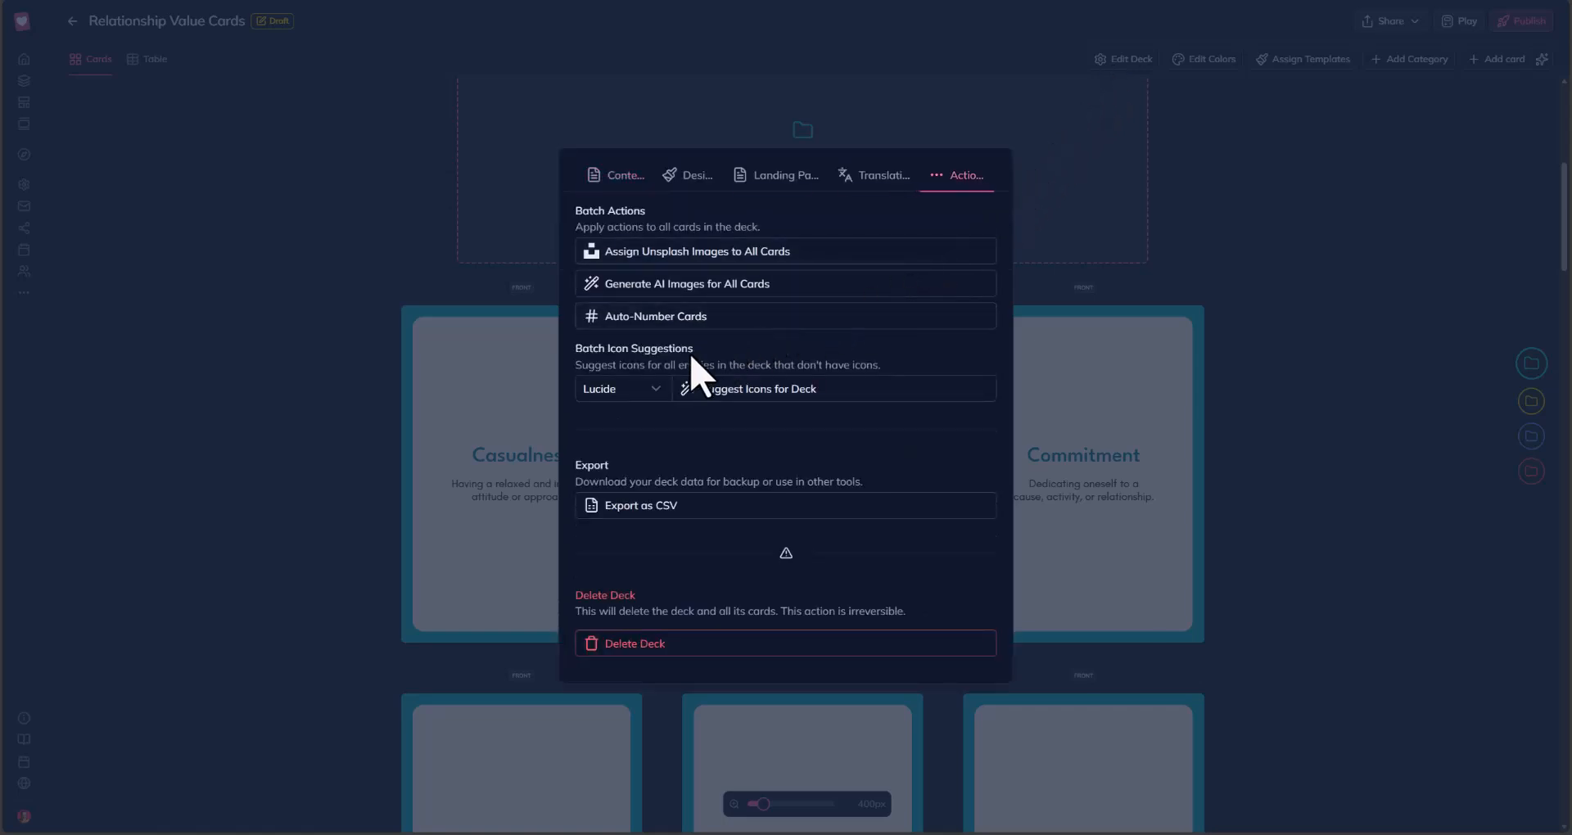
left_click(620, 392)
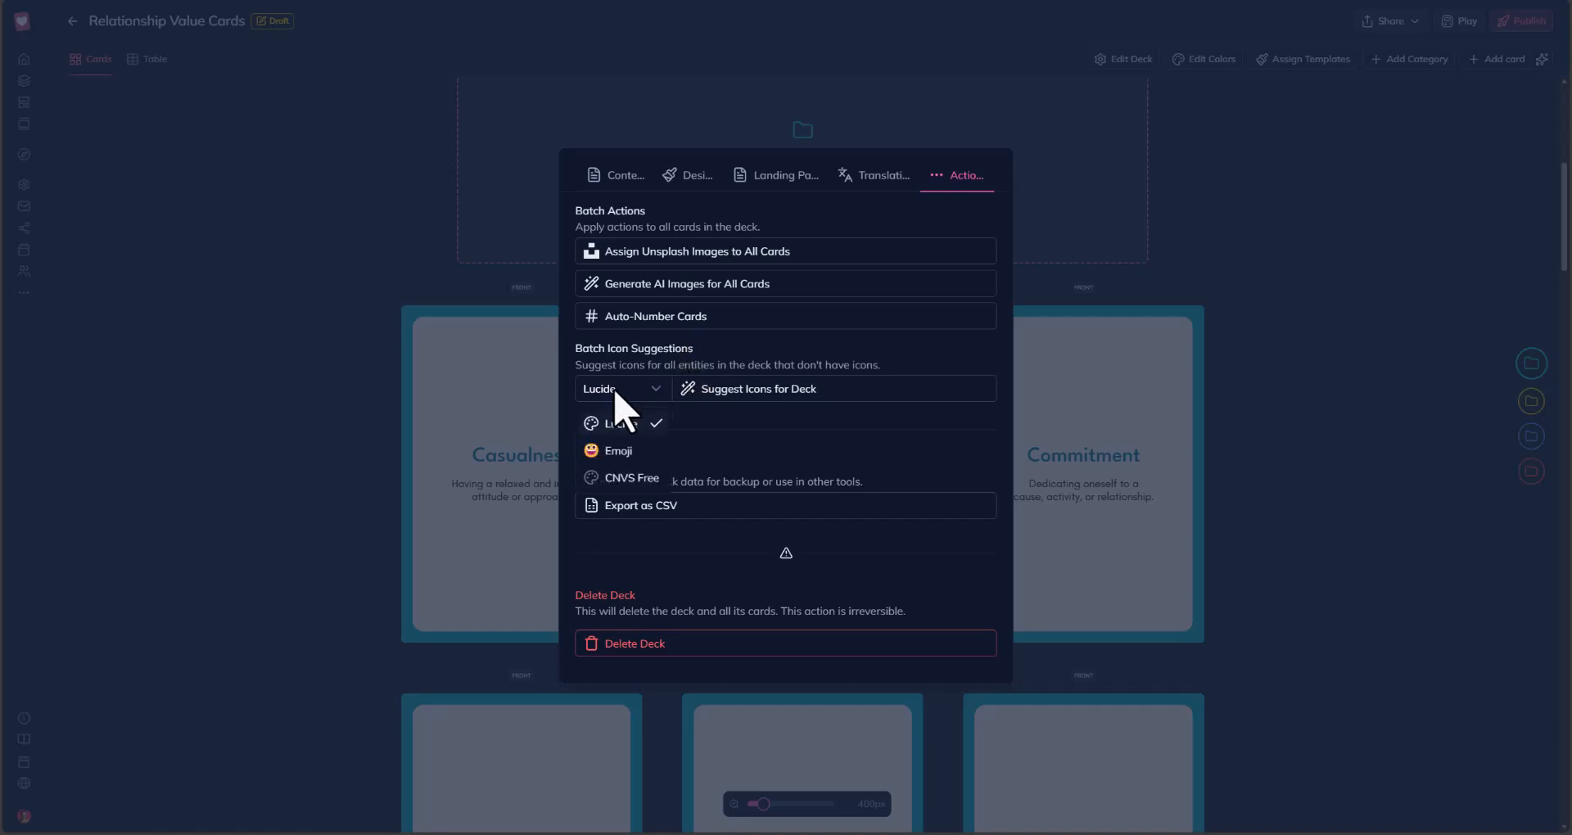
left_click(619, 451)
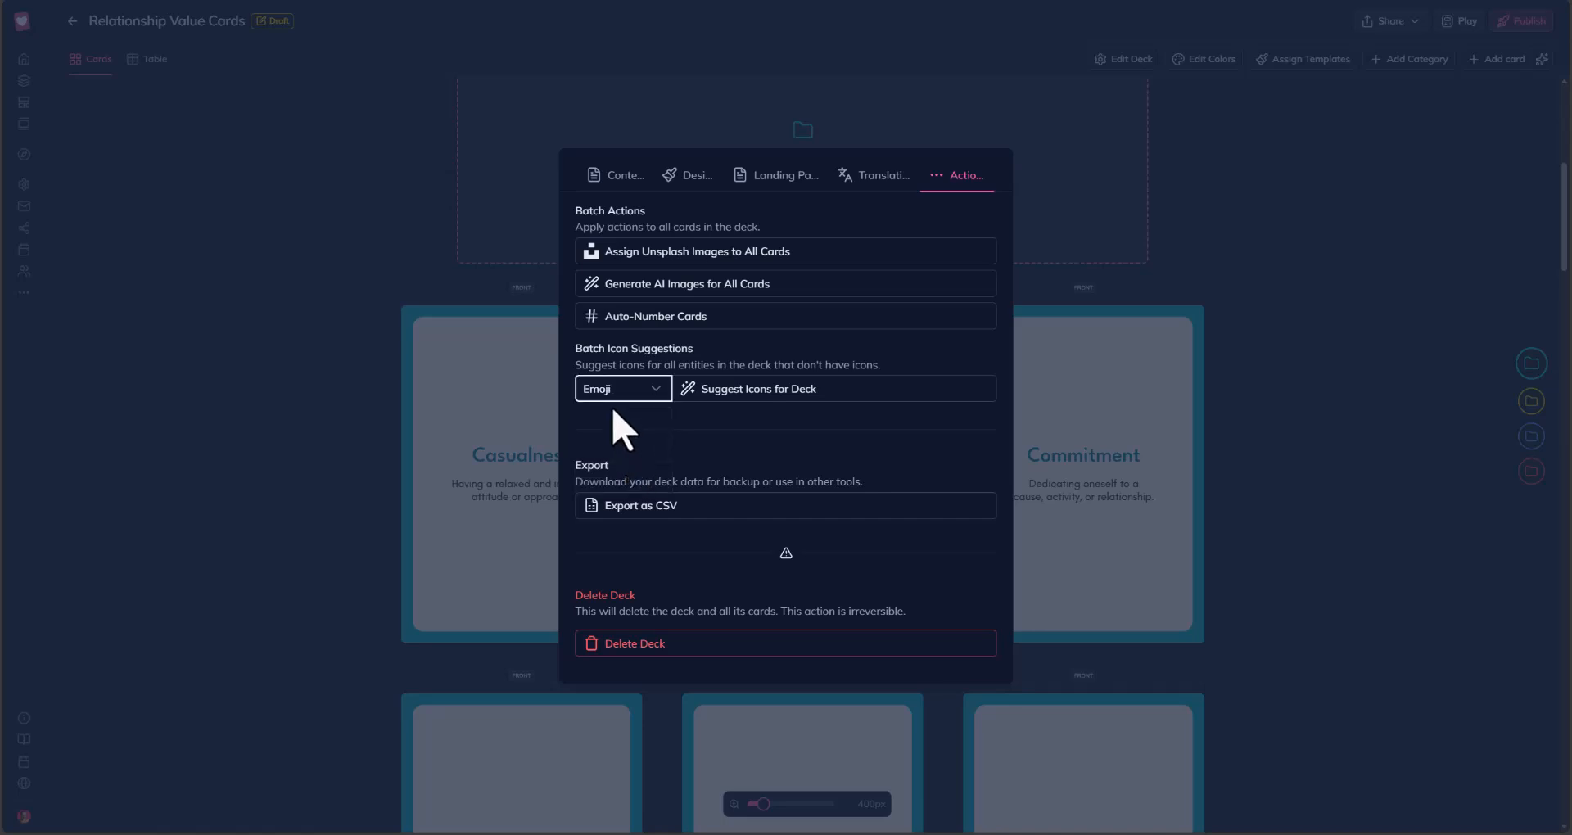
left_click(752, 396)
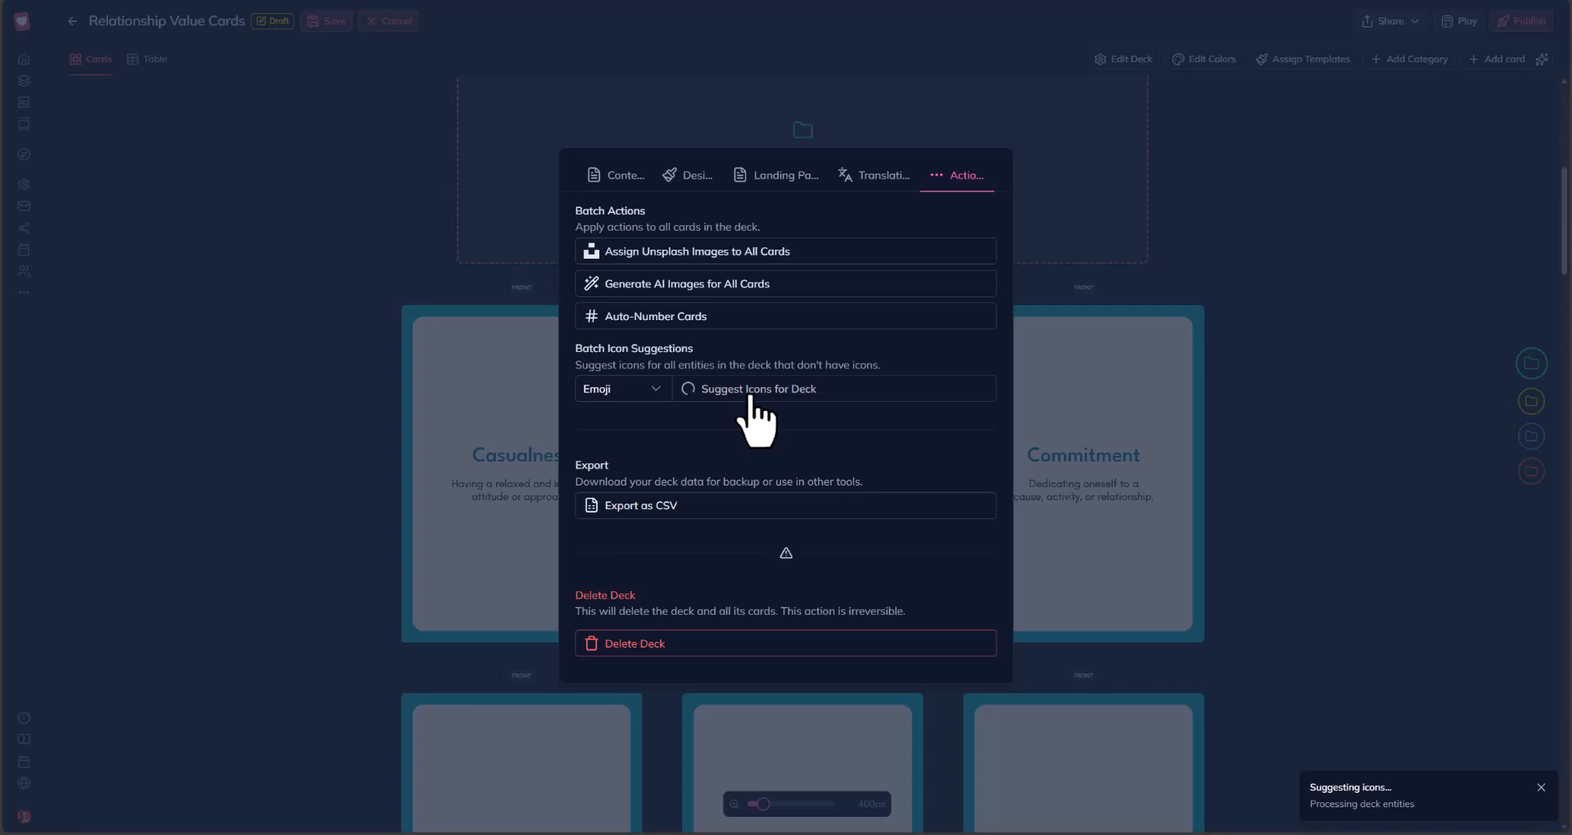
left_click(307, 450)
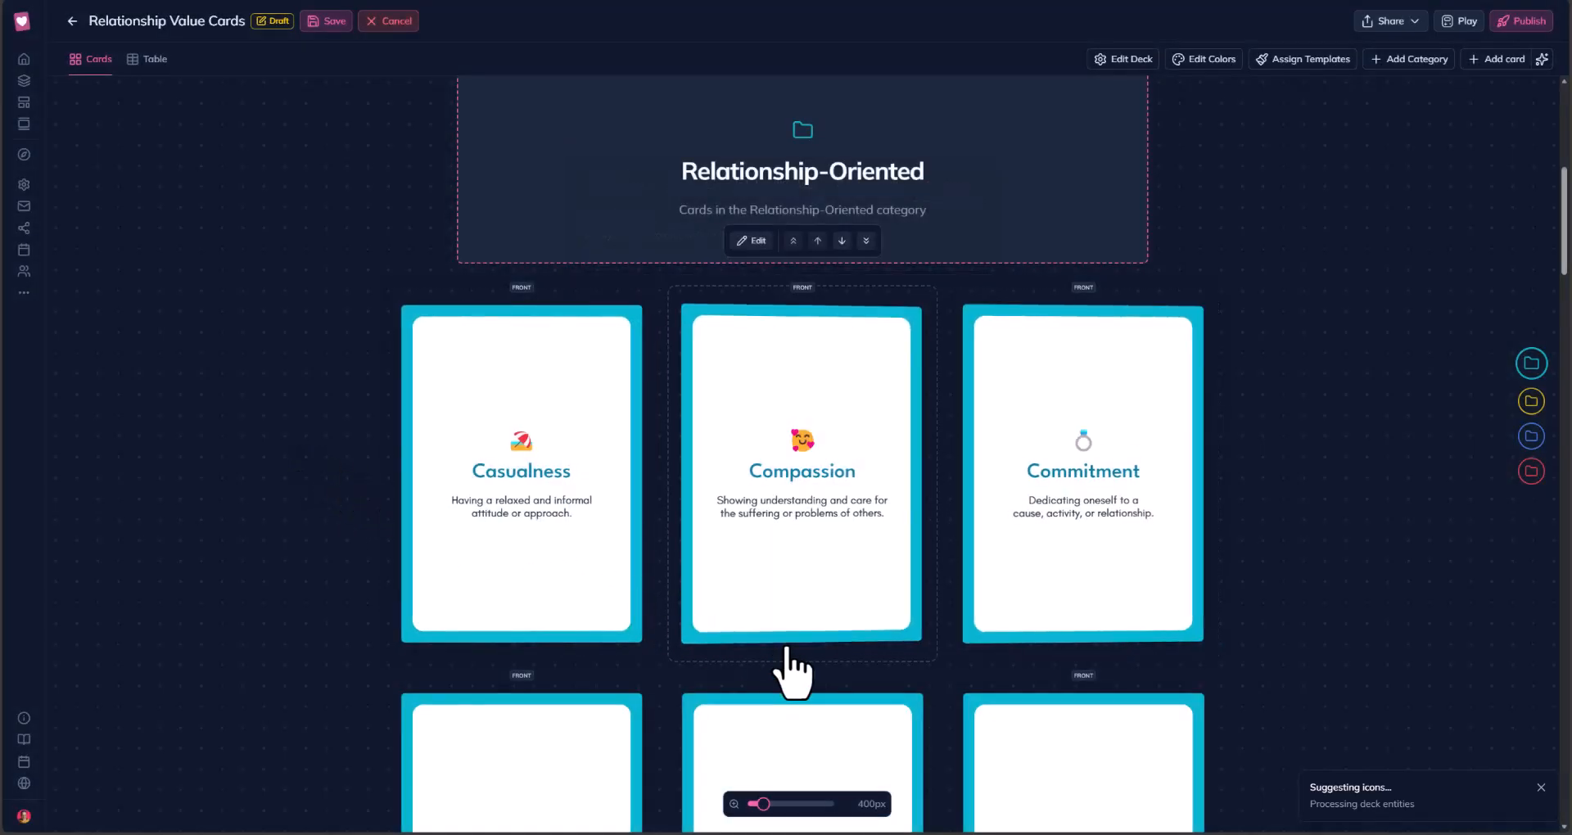
Review the suggested emoji icons on the cards of all four categories and save the deck.
scroll(790, 655, "down", 2)
scroll(791, 671, "down", 2)
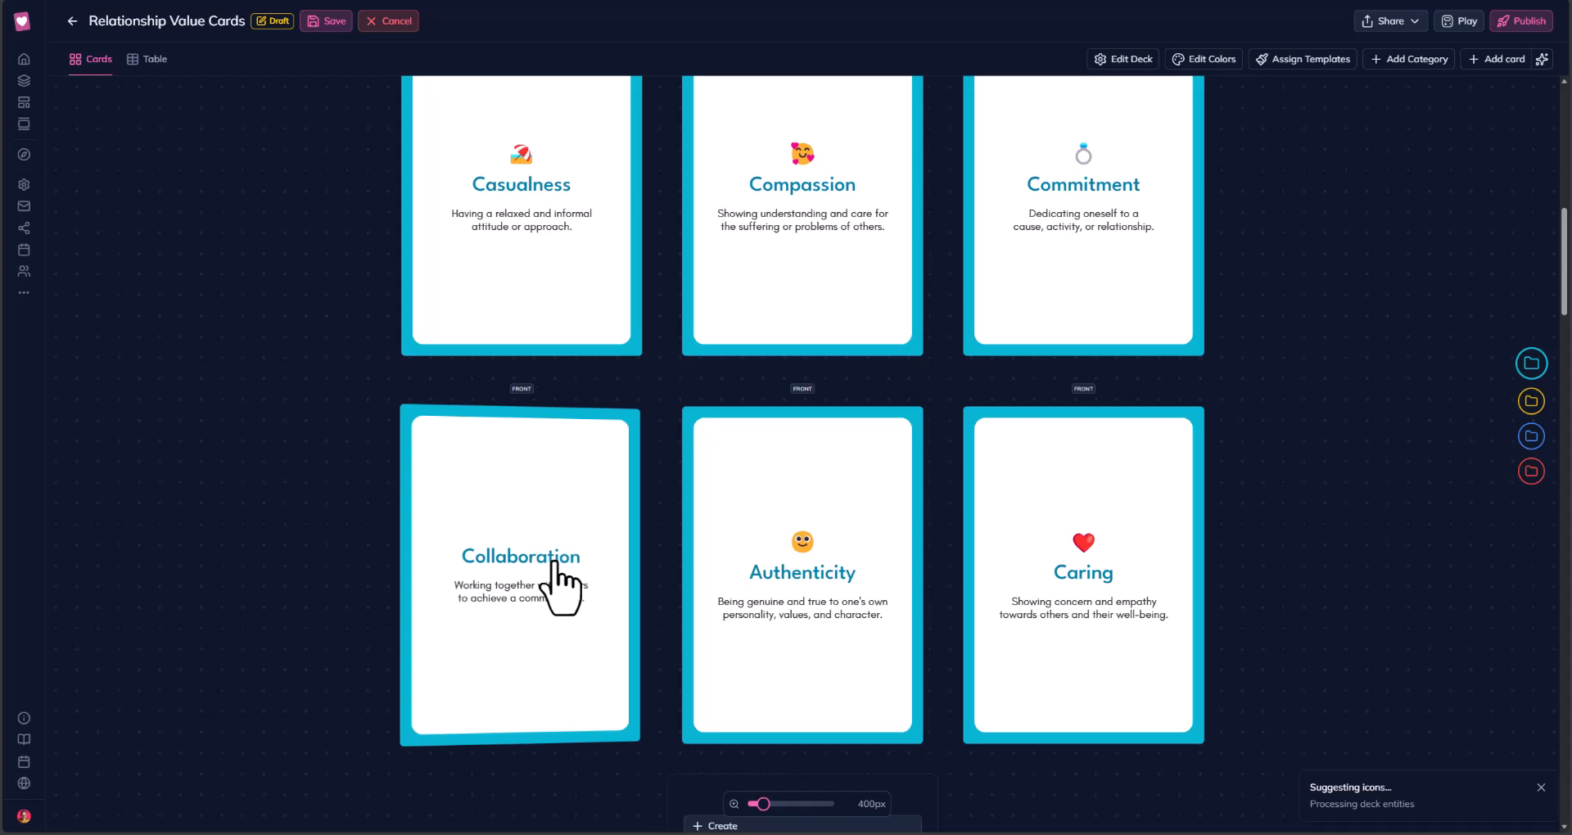
left_click(1531, 403)
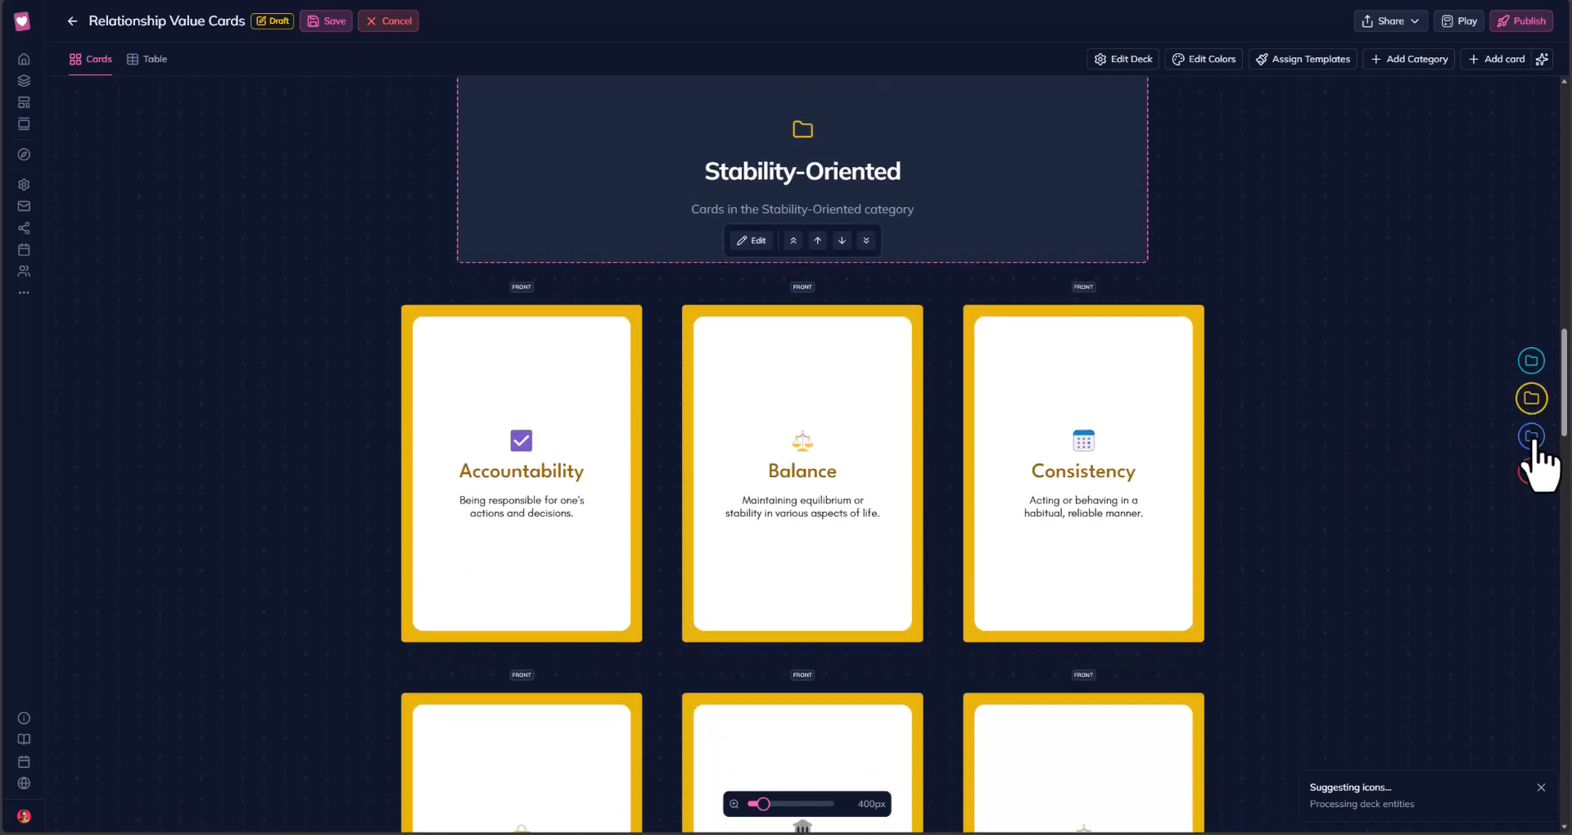
left_click(1532, 436)
left_click(1531, 473)
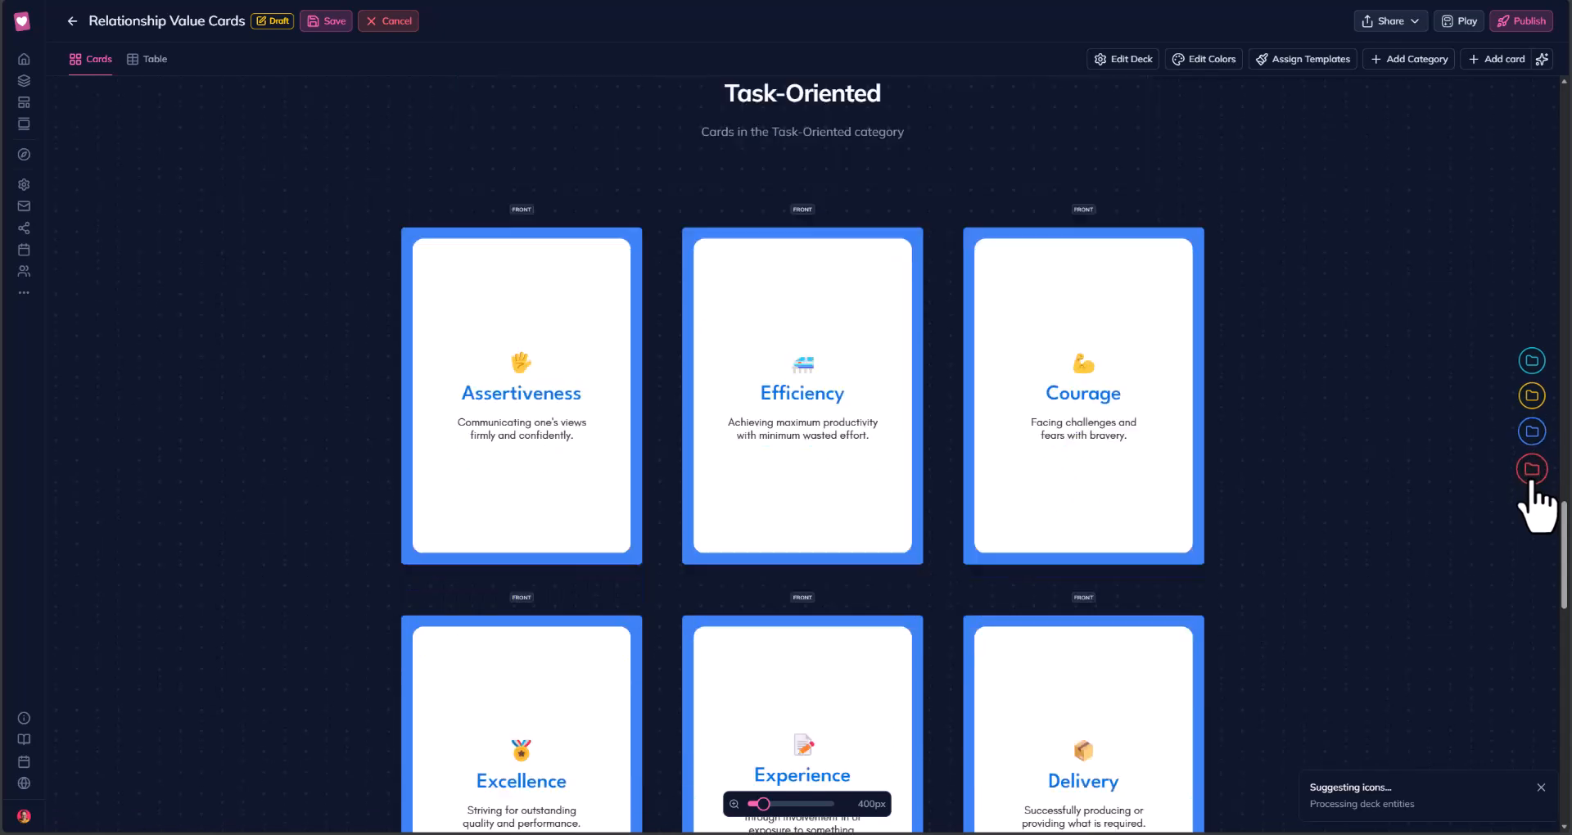
scroll(1171, 555, "down", 4)
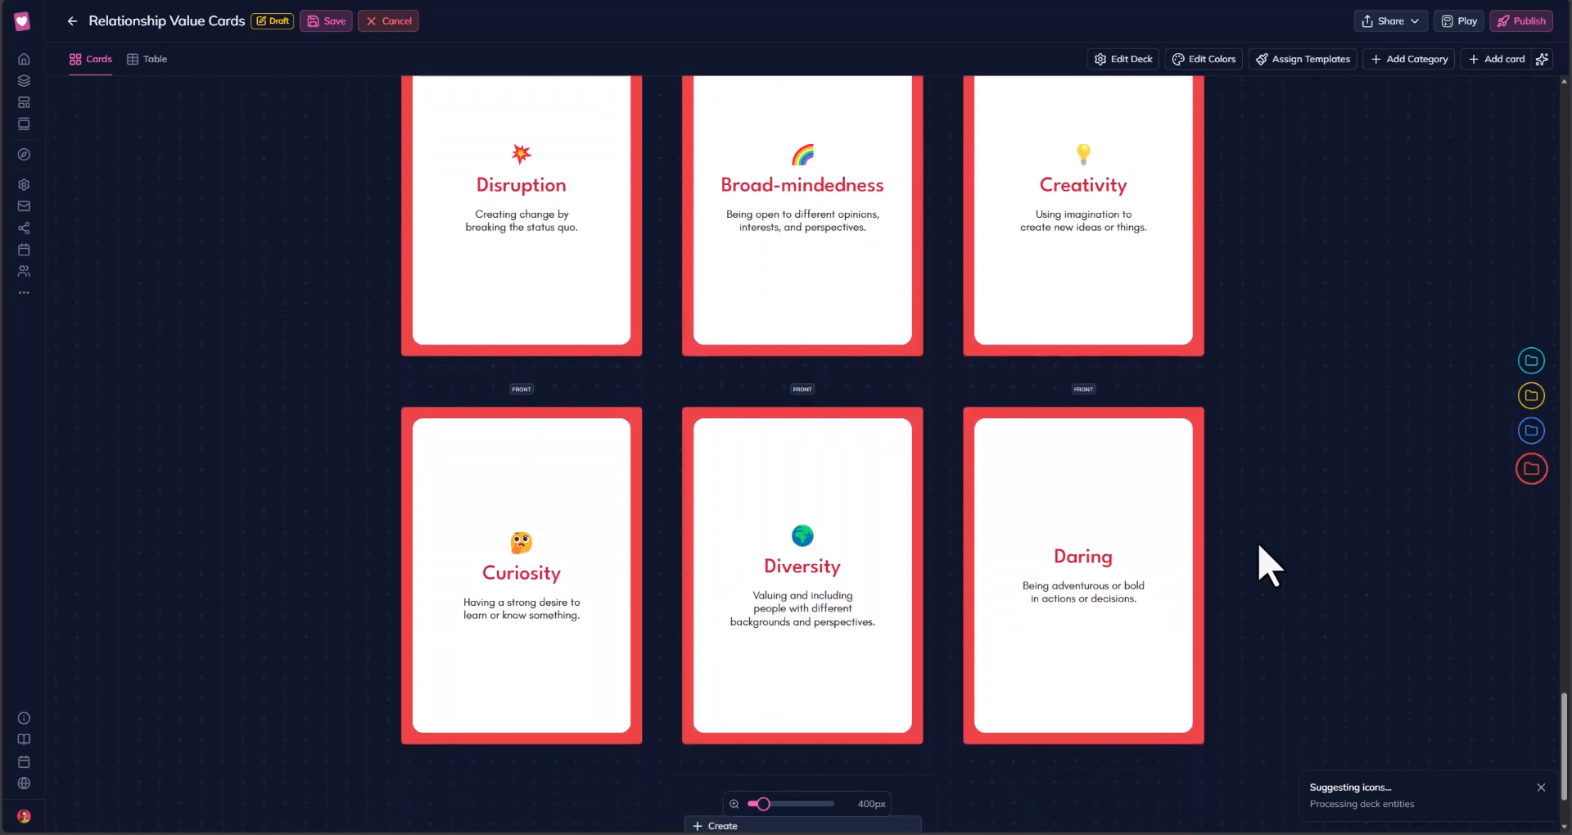
scroll(1269, 565, "down", 1)
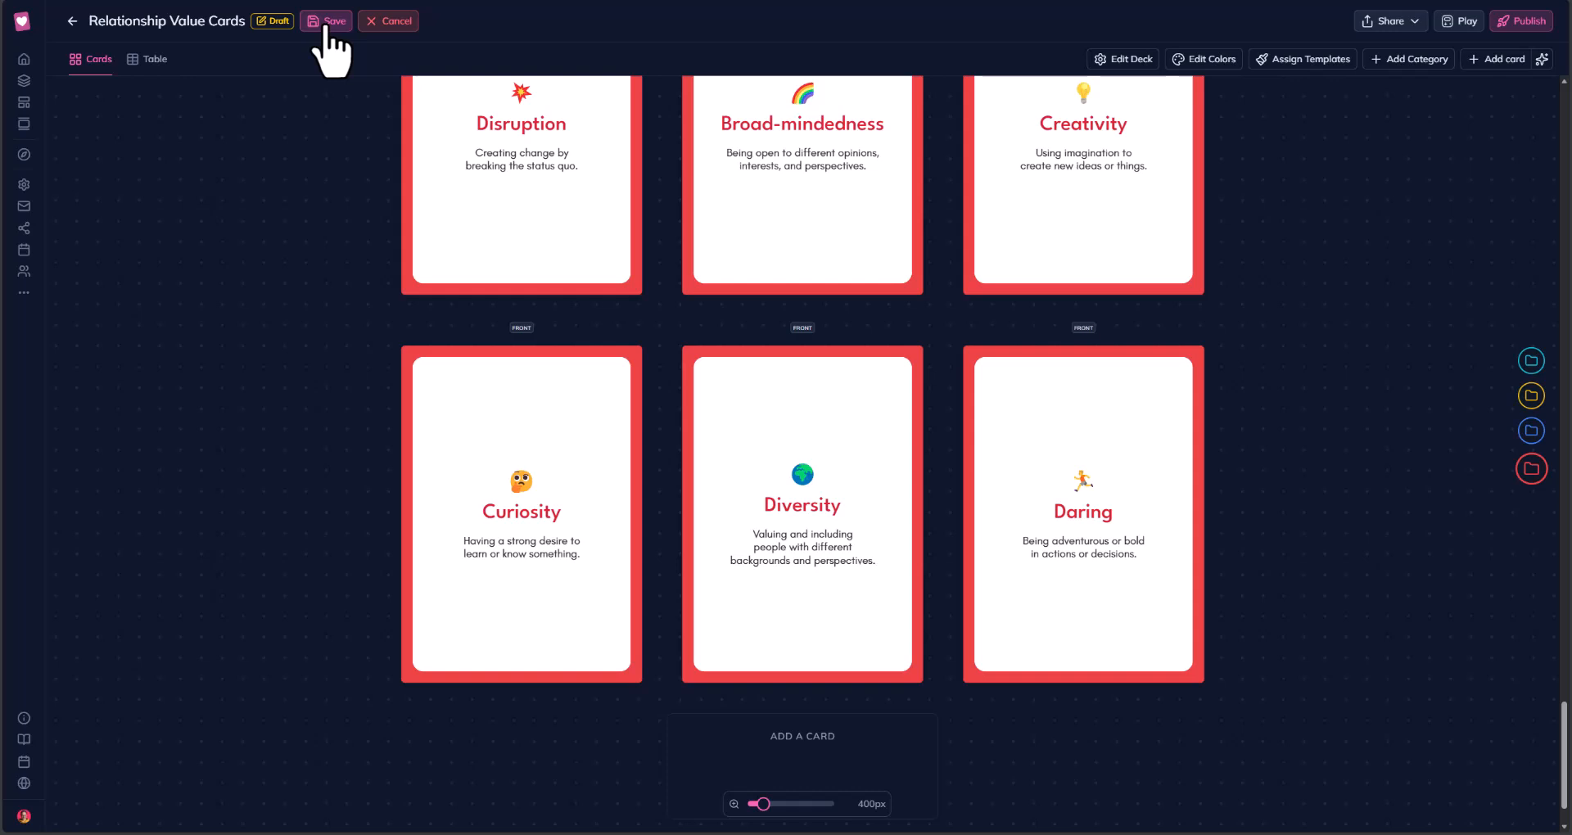
left_click(326, 25)
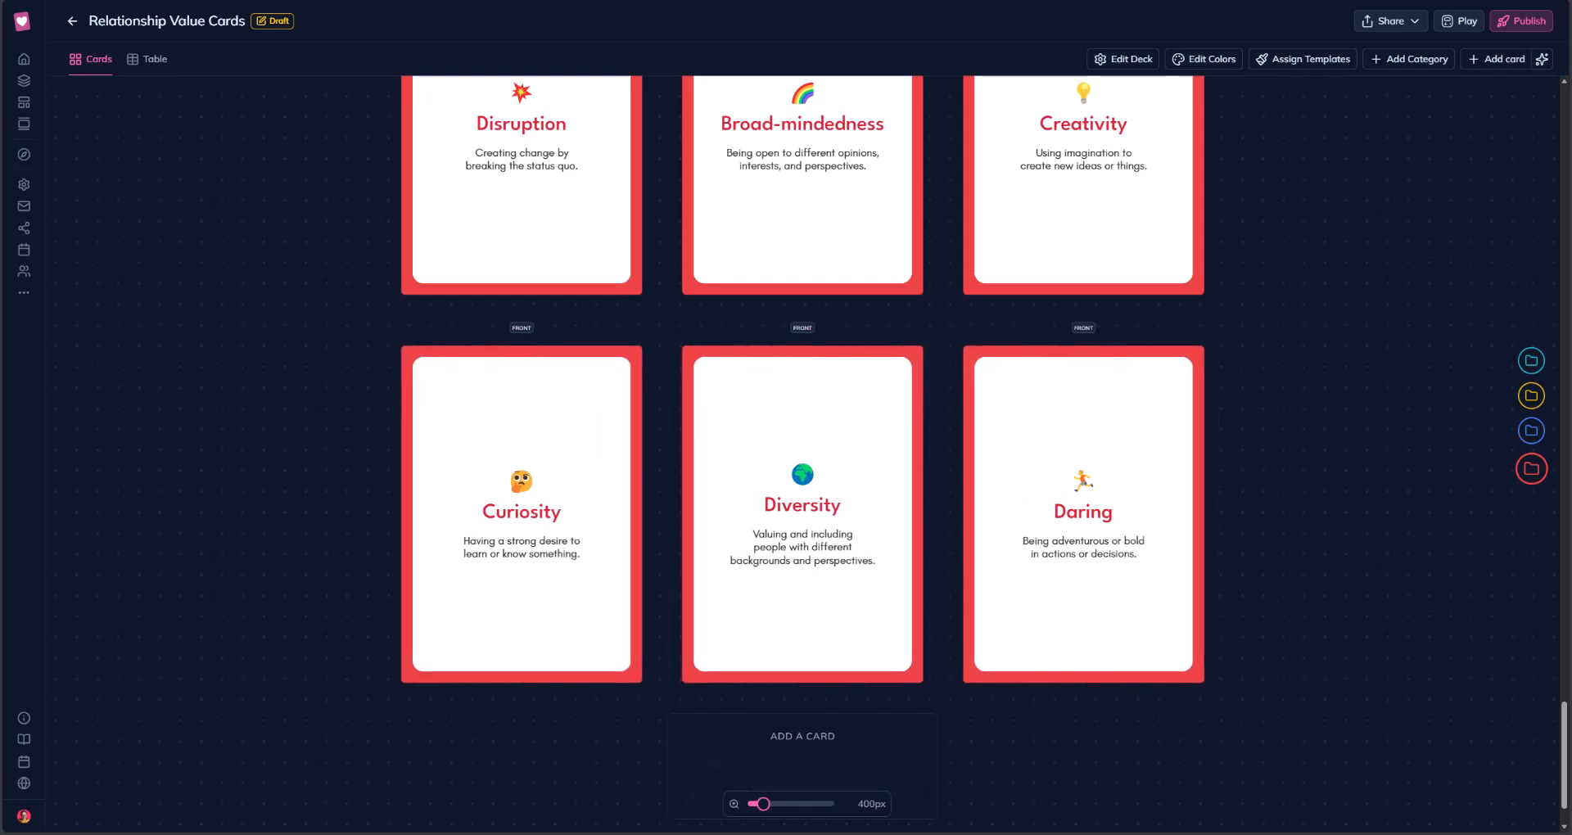
Open the card templates library, look over the public templates, and return to your own templates.
left_click(24, 103)
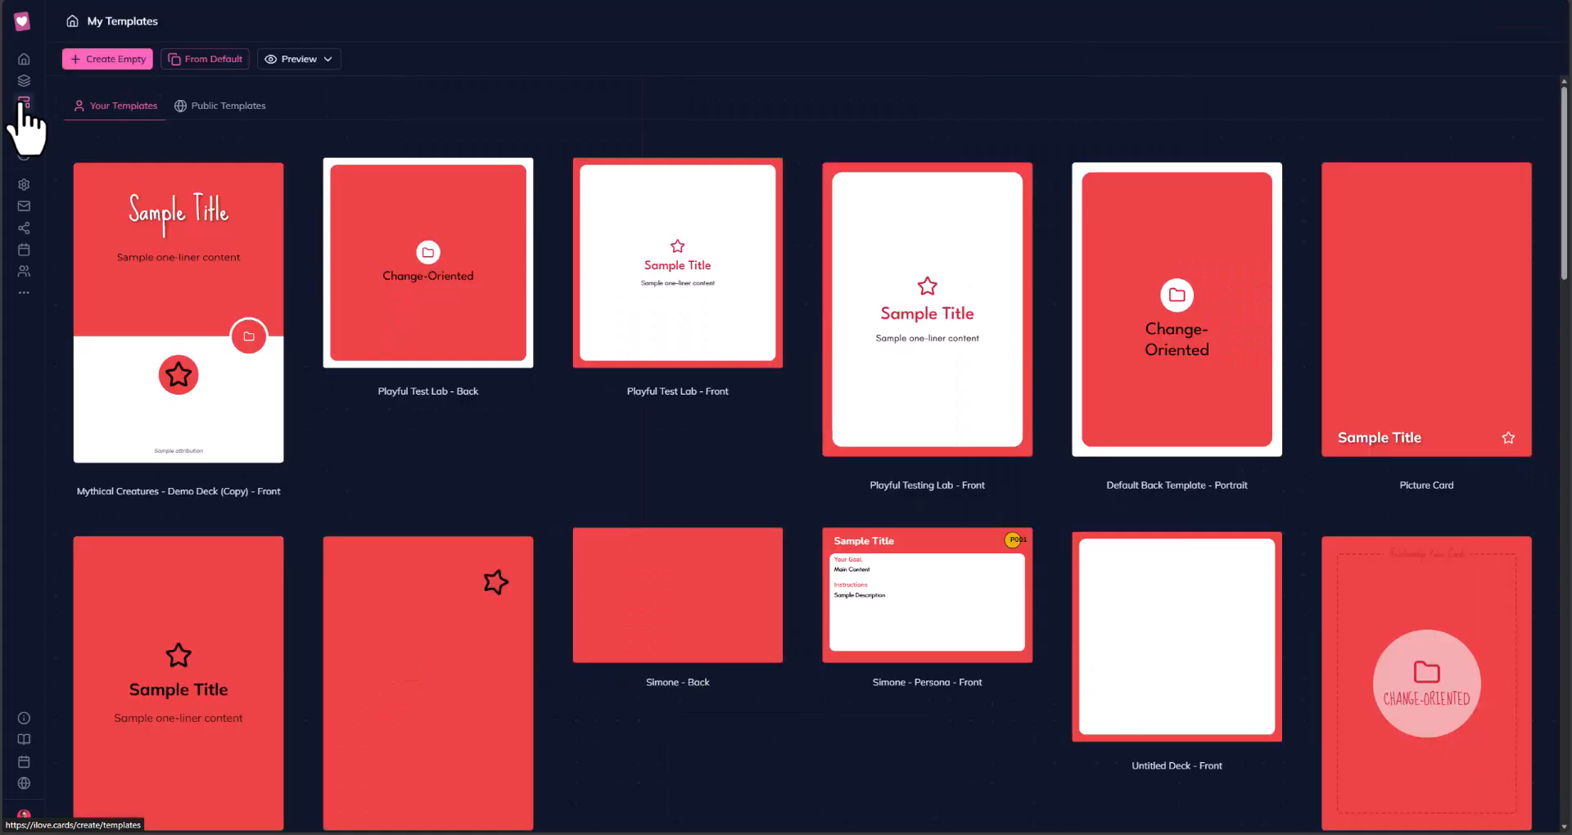
mouse_move(438, 352)
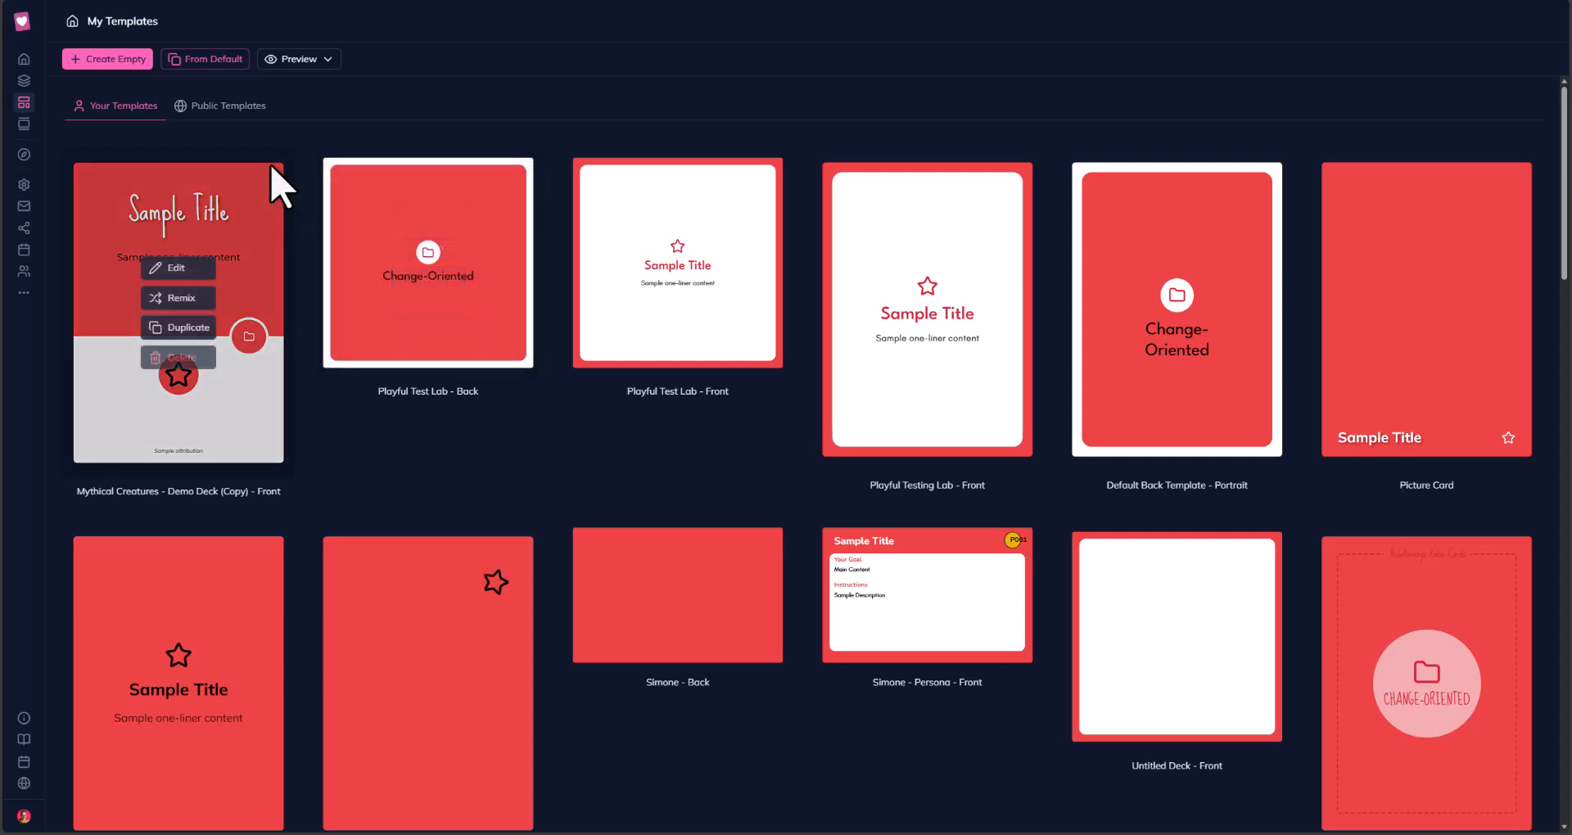
left_click(214, 105)
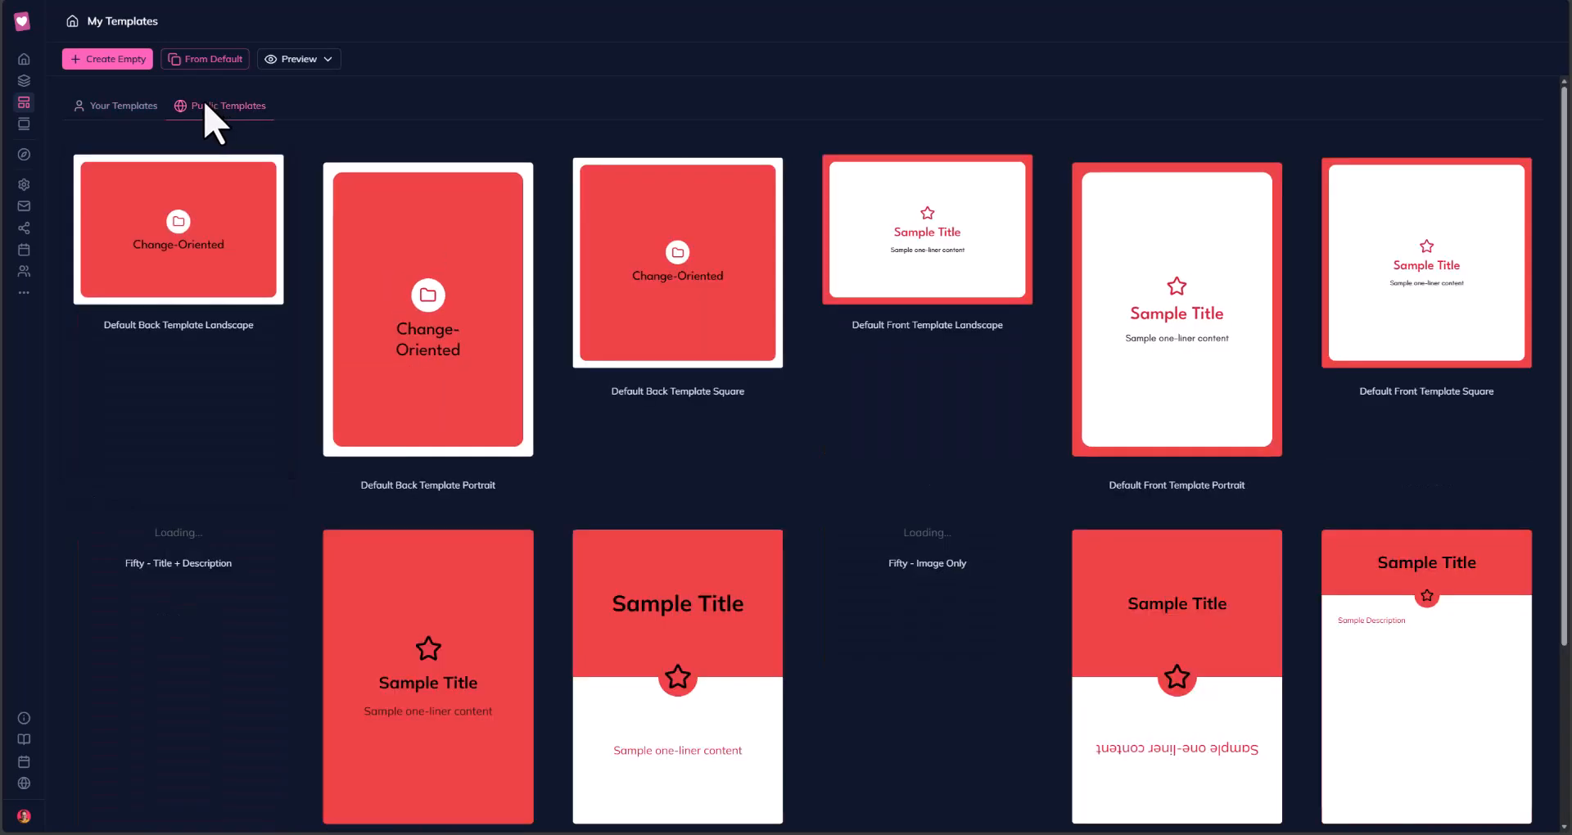
left_click(140, 104)
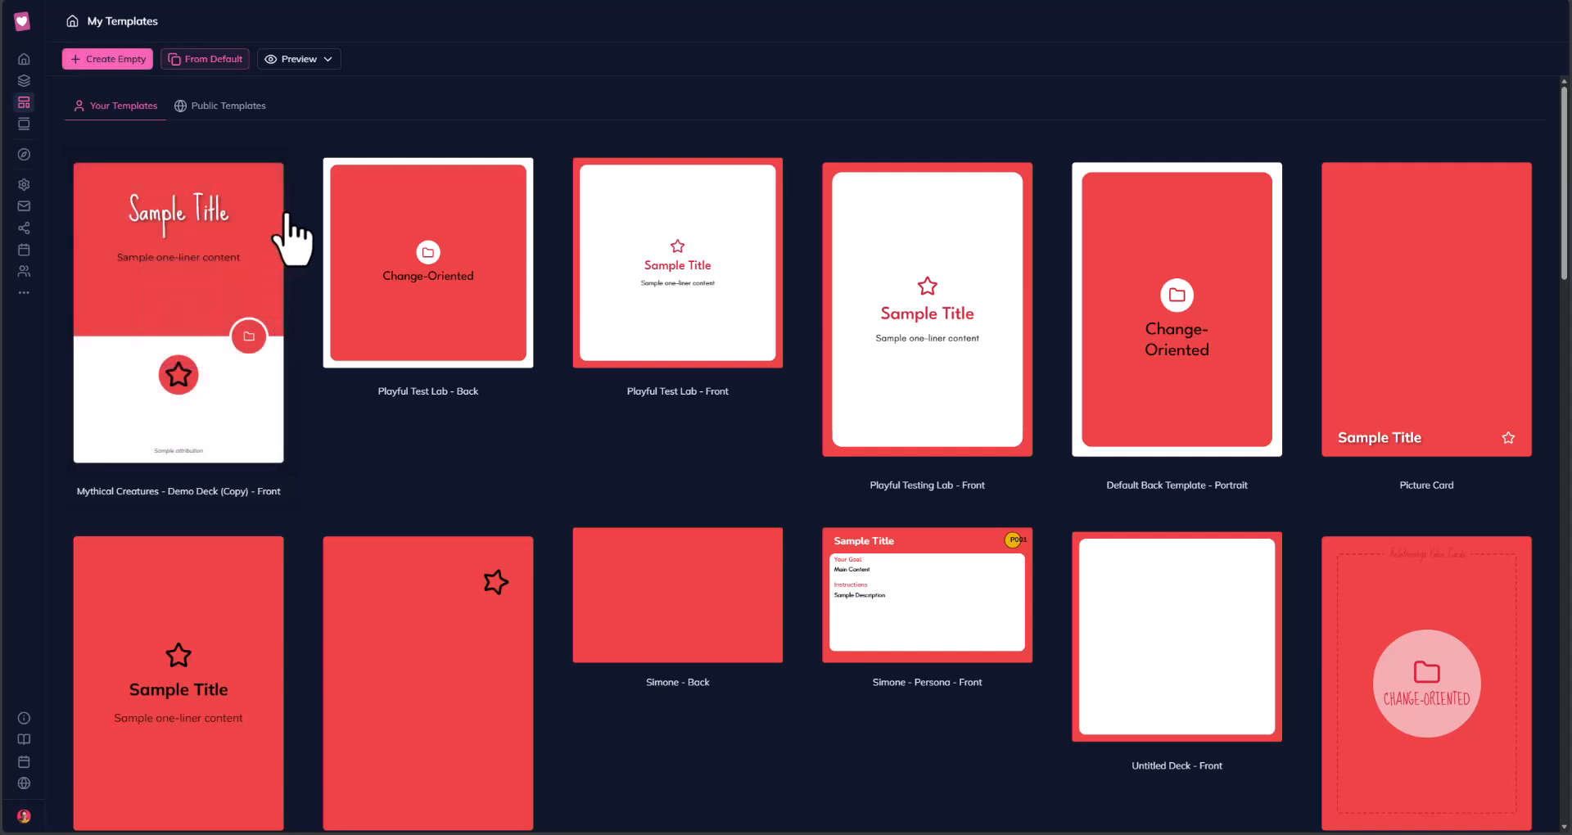
Preview the templates with real data from the Relationship Value Cards deck, using the Disruption card of the Change-Oriented category.
left_click(302, 59)
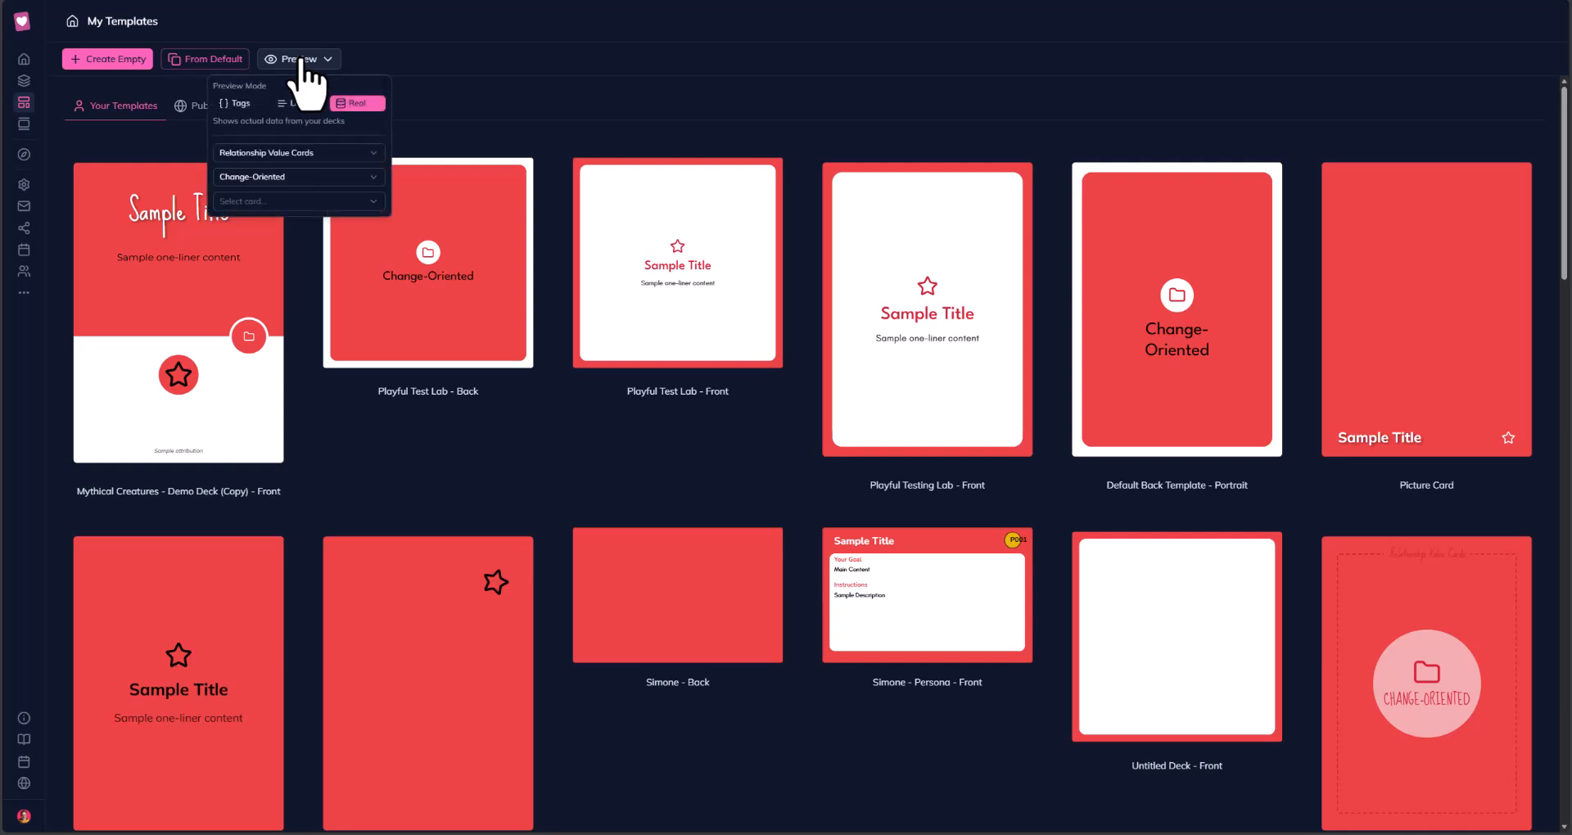
left_click(267, 154)
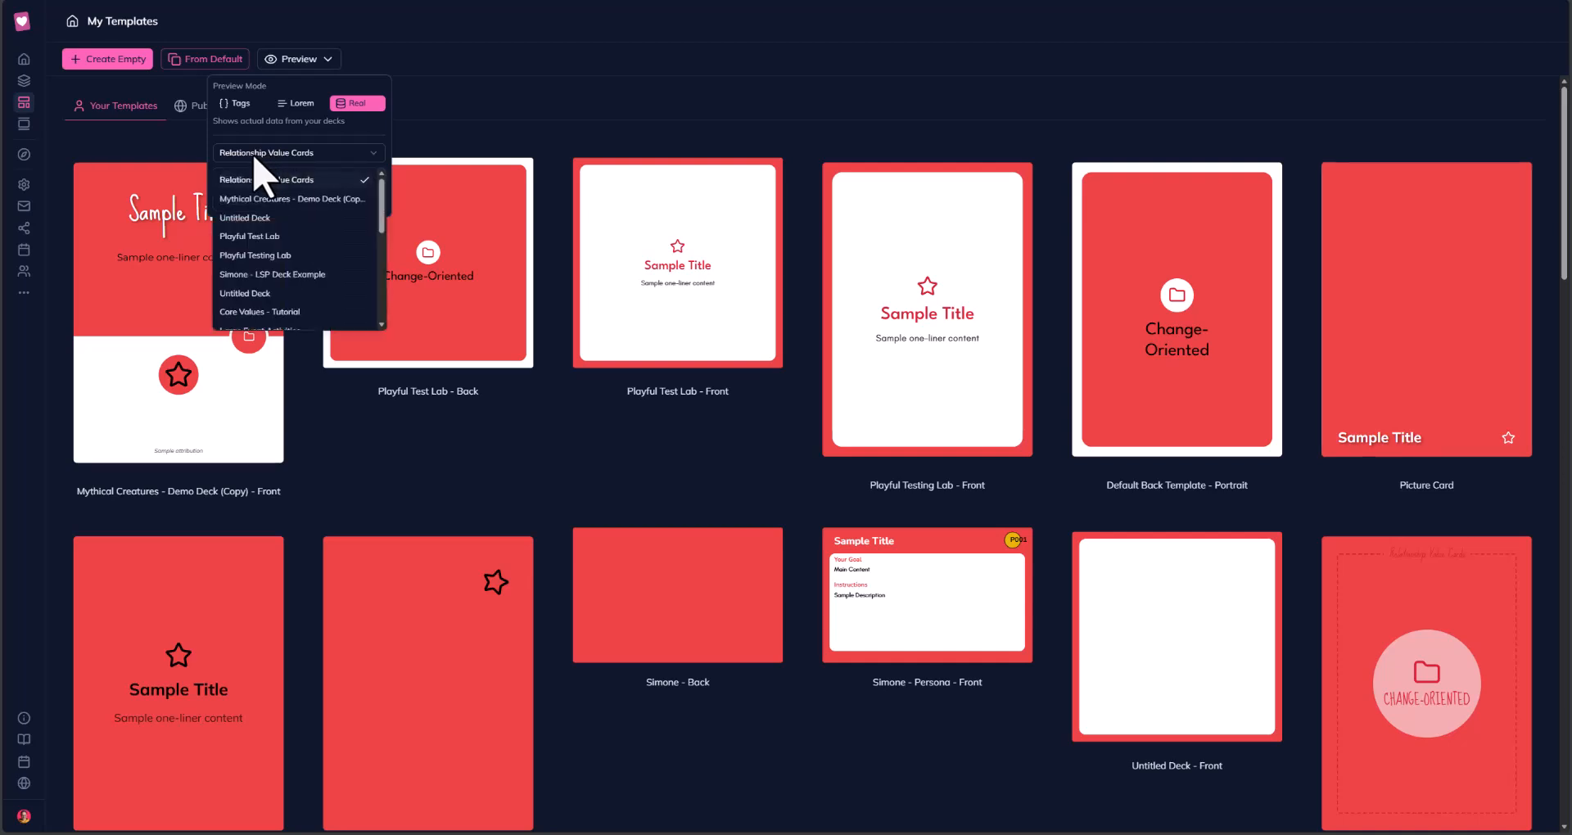
left_click(295, 179)
left_click(261, 201)
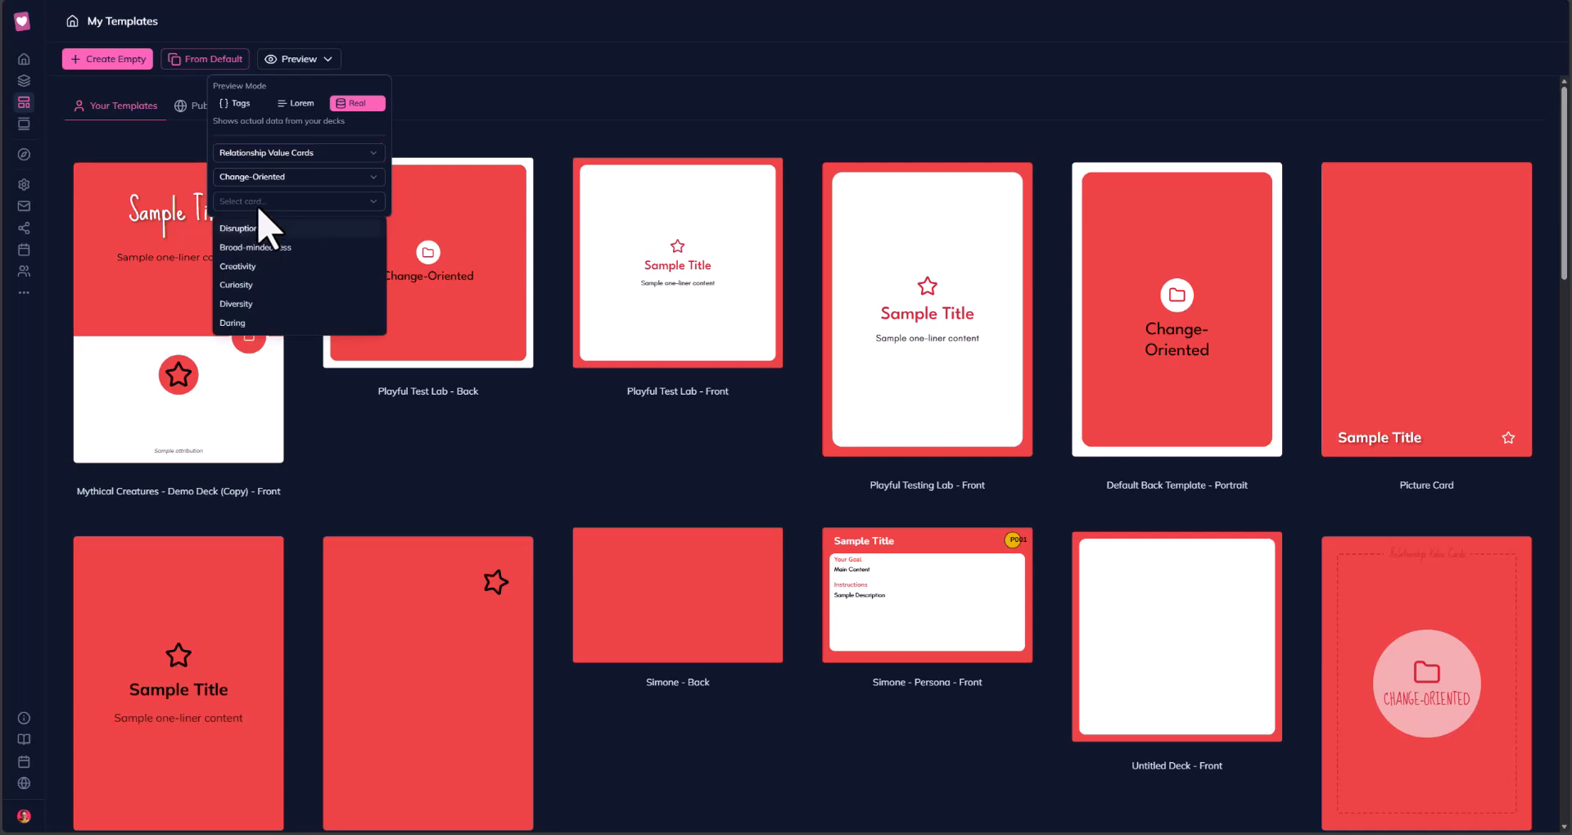
left_click(249, 232)
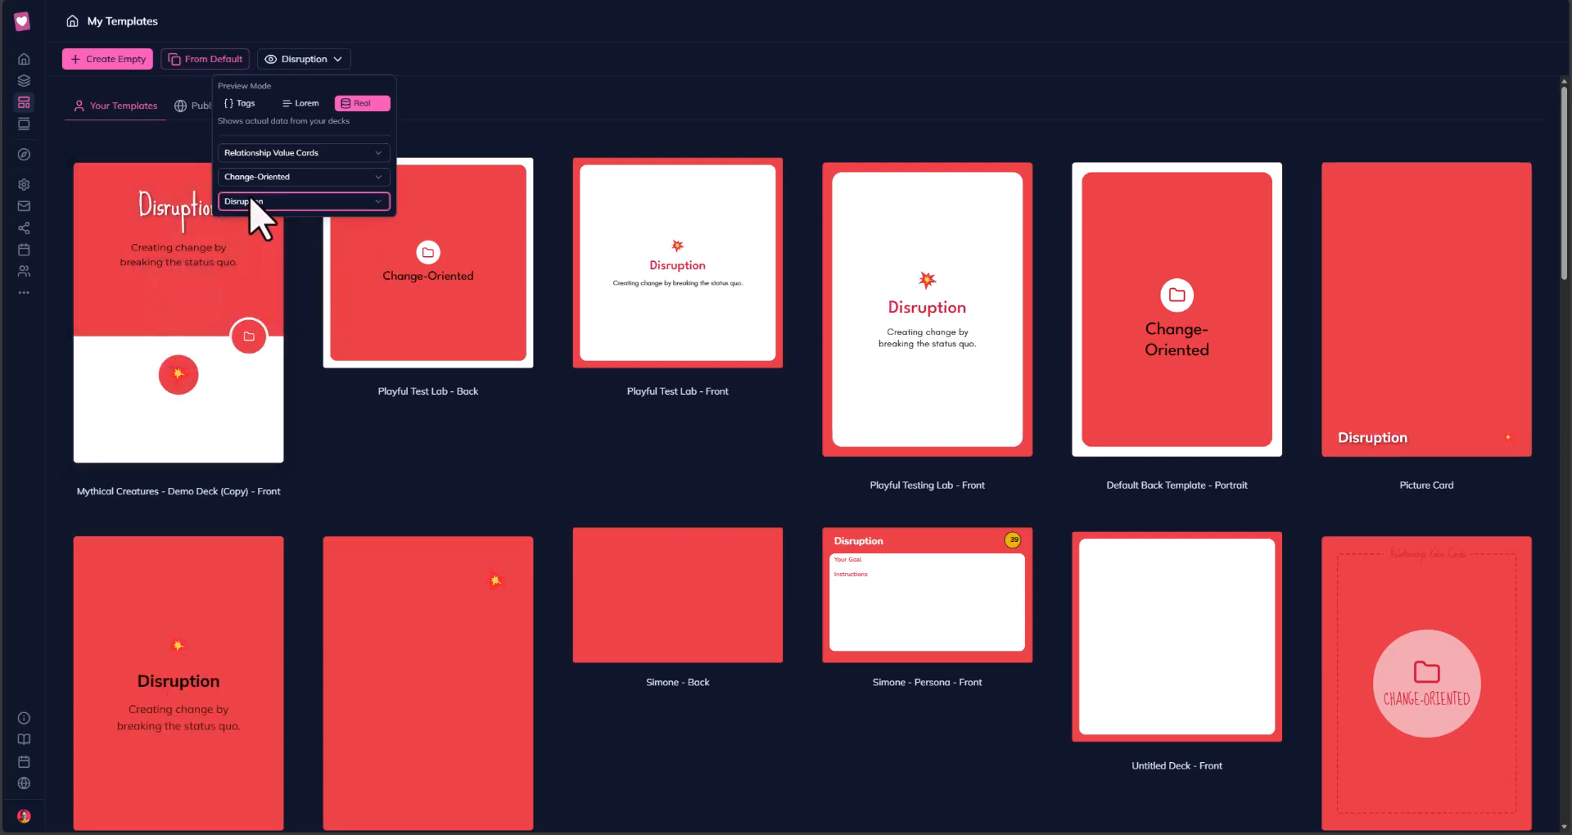
Switch the template preview to the Stability-Oriented category and then to Relationship-Oriented, and close the preview settings.
left_click(261, 177)
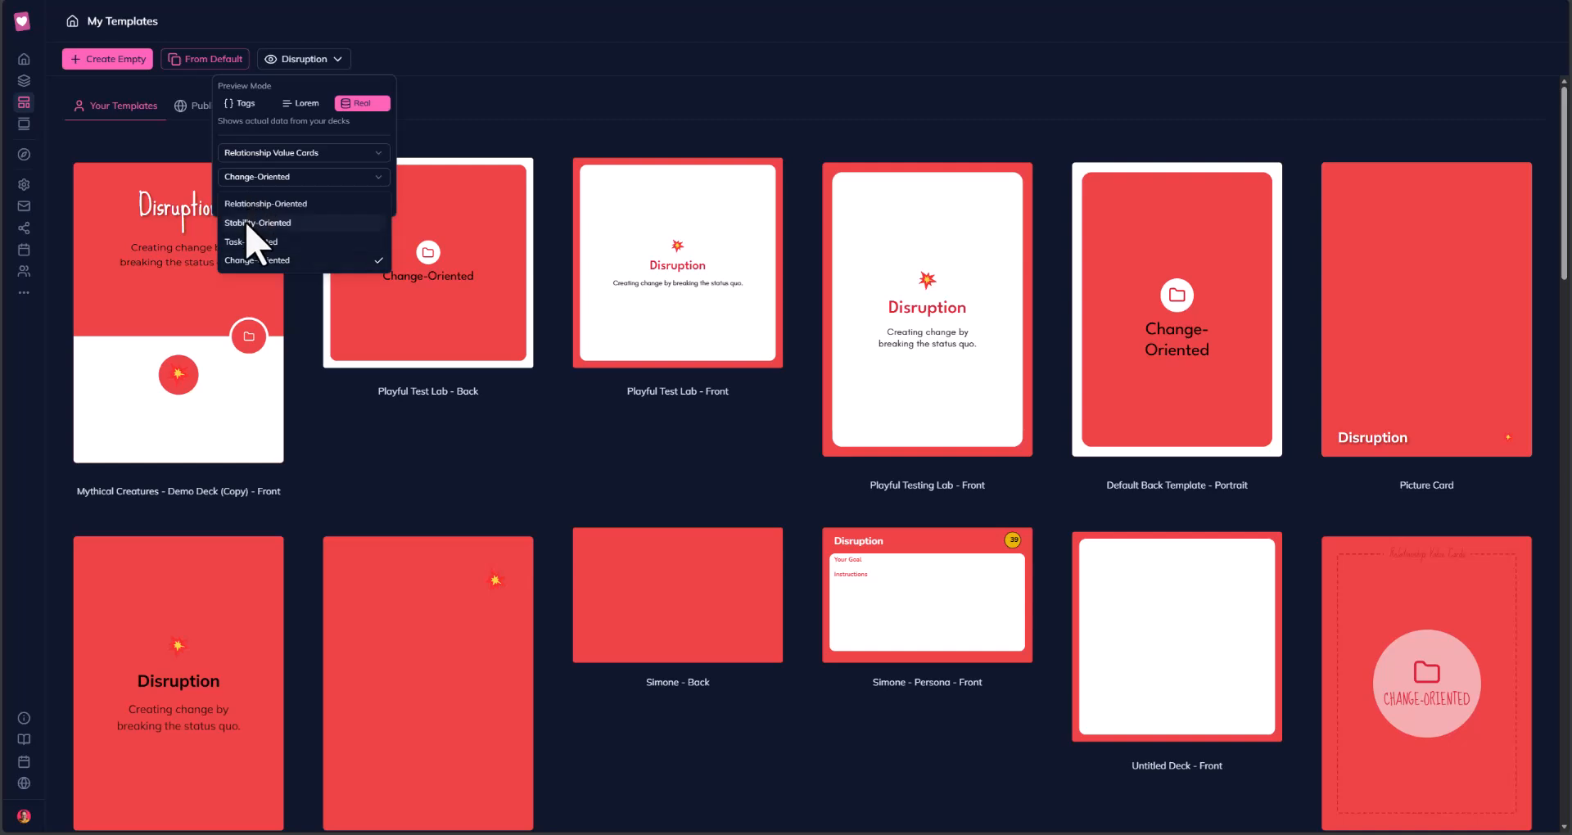
left_click(248, 222)
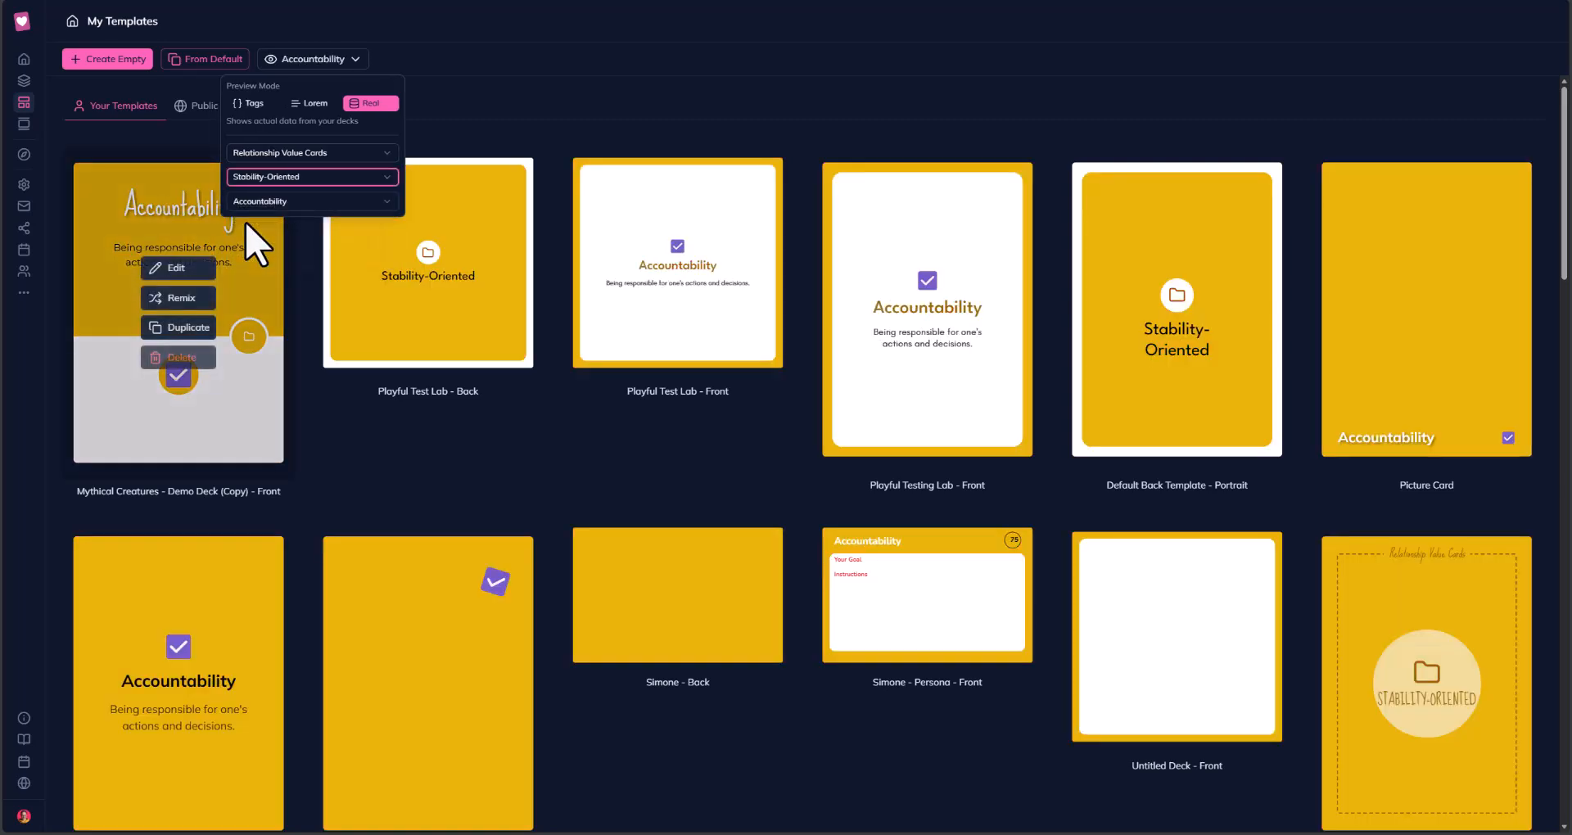
left_click(275, 182)
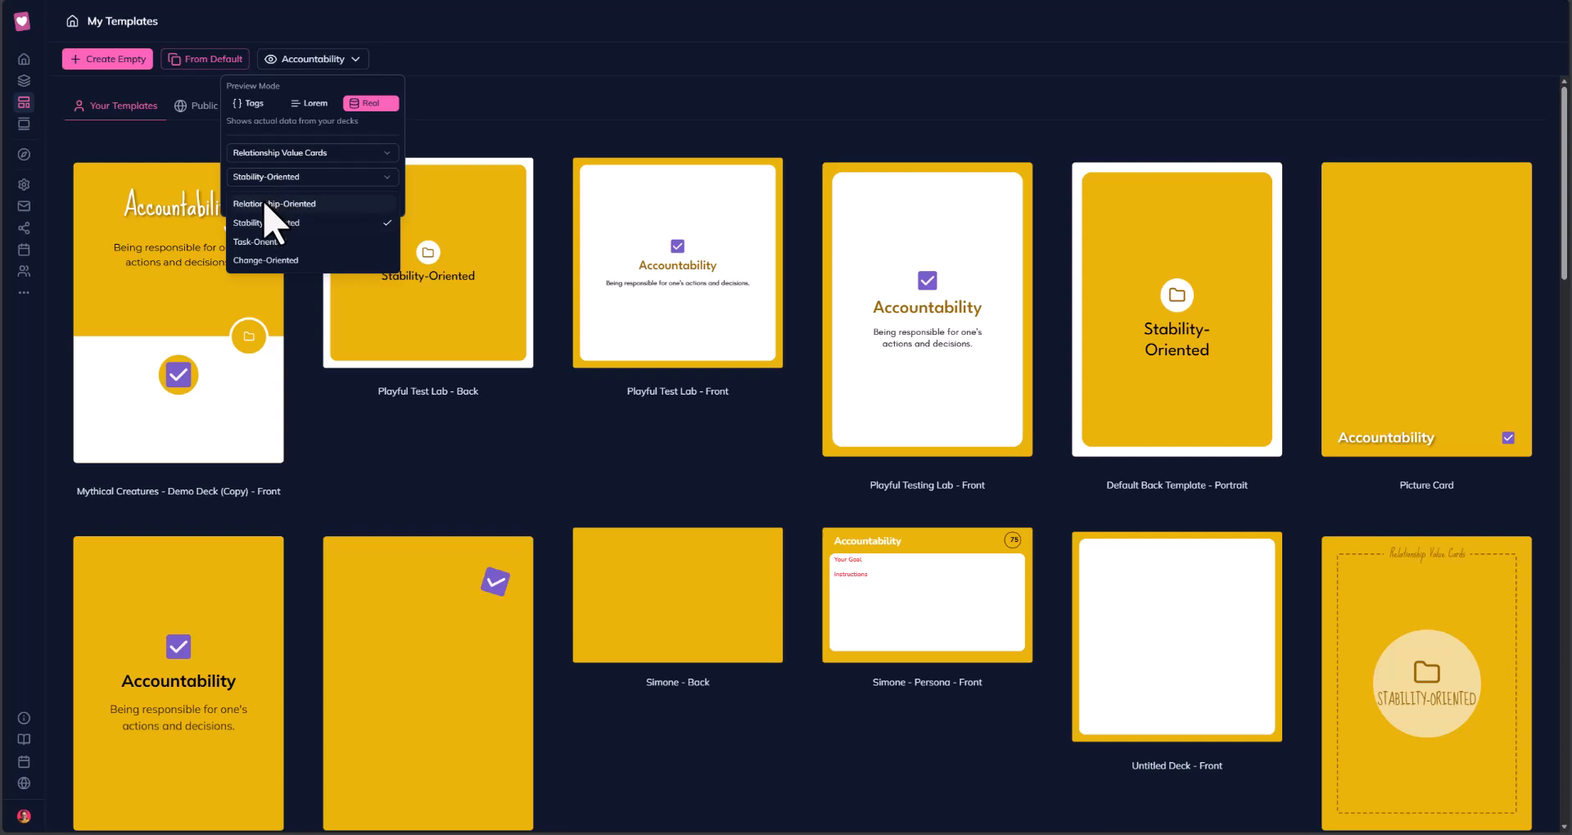
left_click(278, 214)
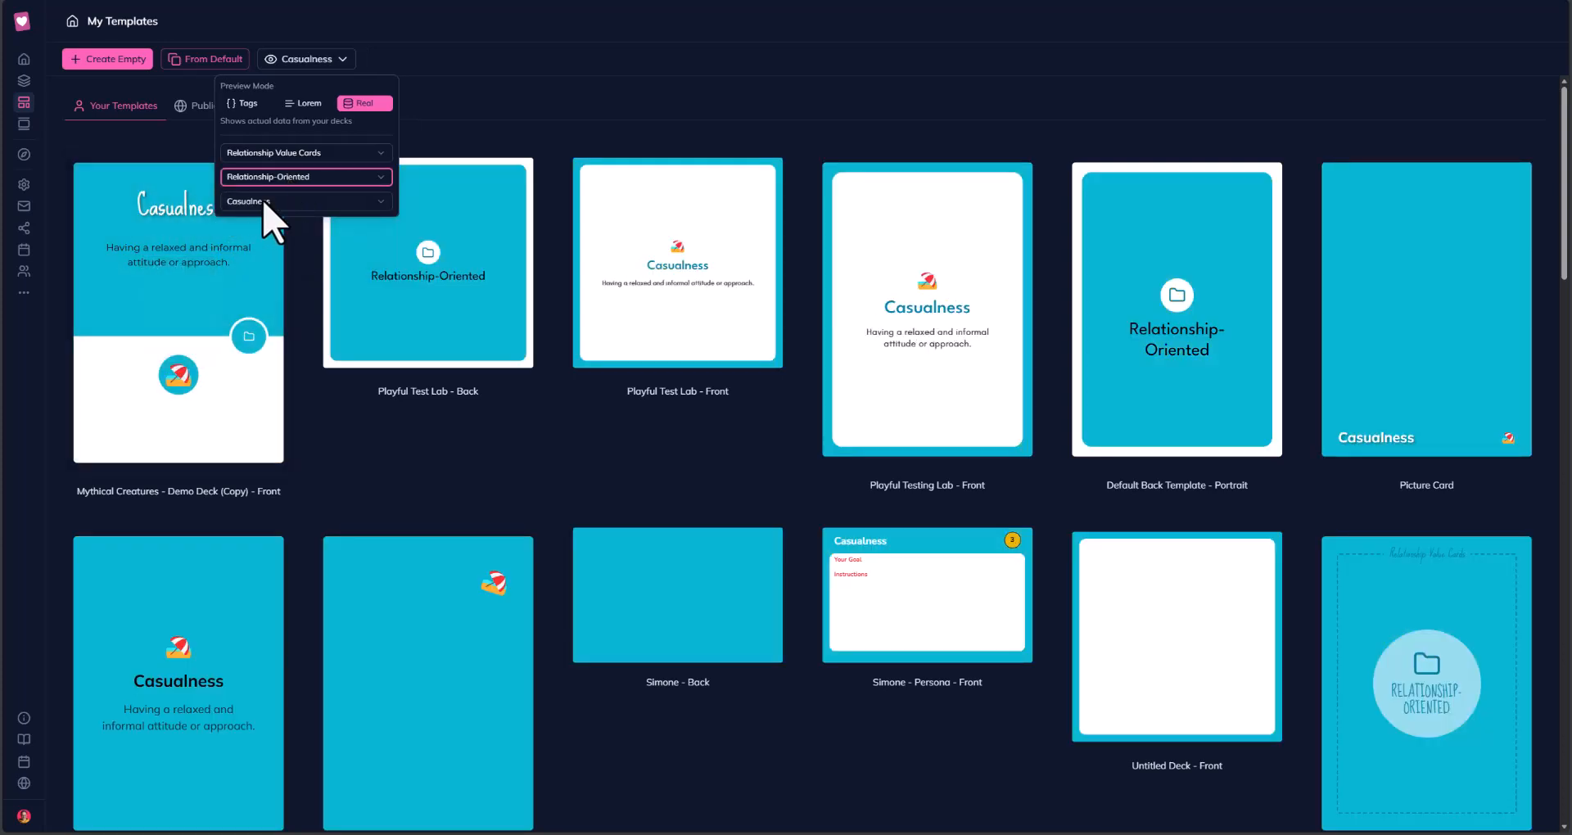
mouse_move(176, 237)
mouse_move(331, 293)
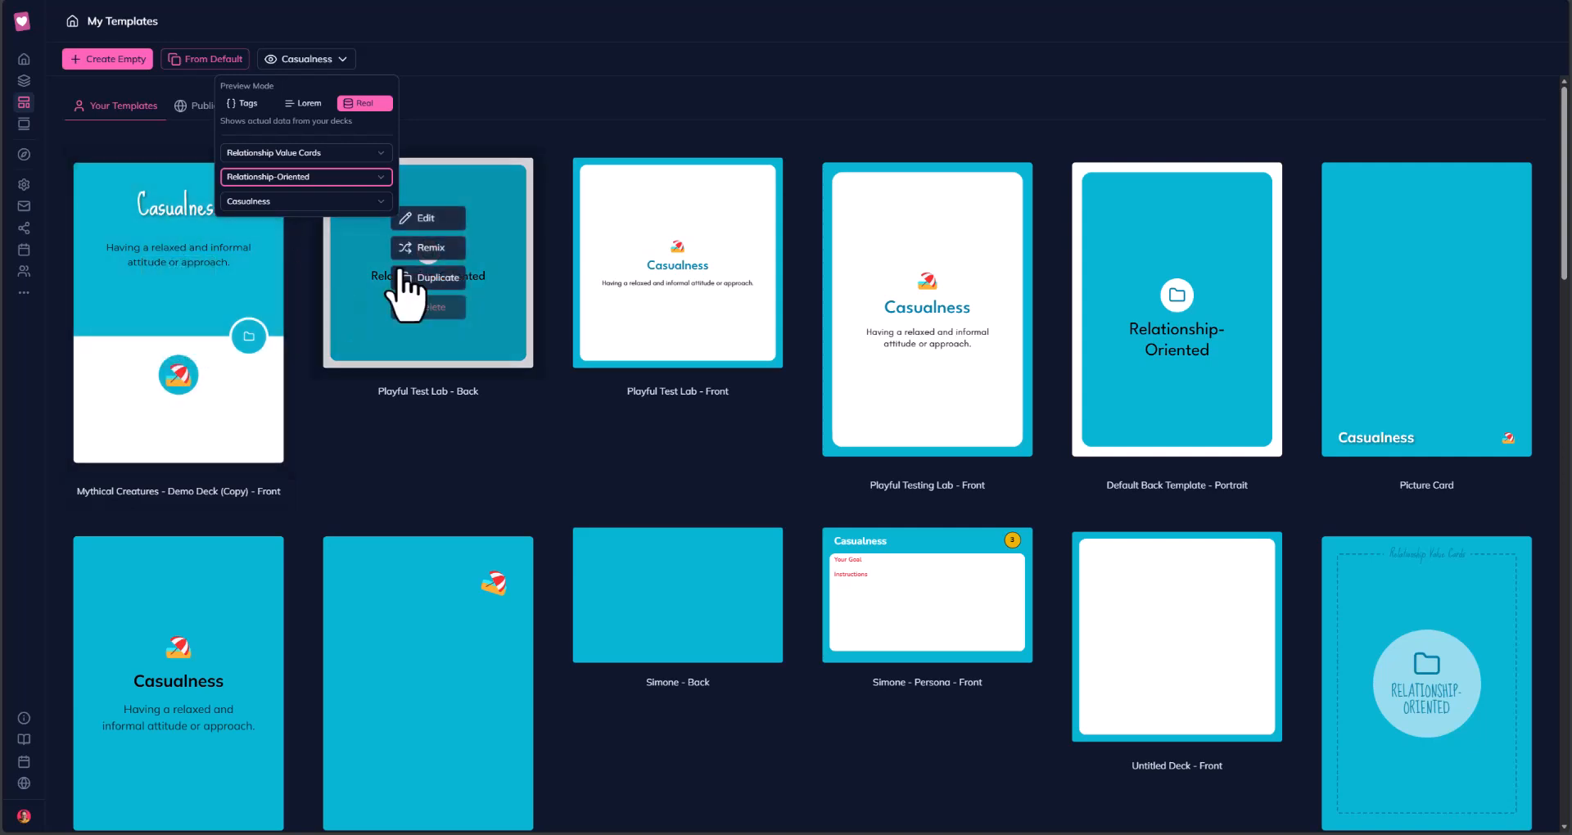
left_click(519, 108)
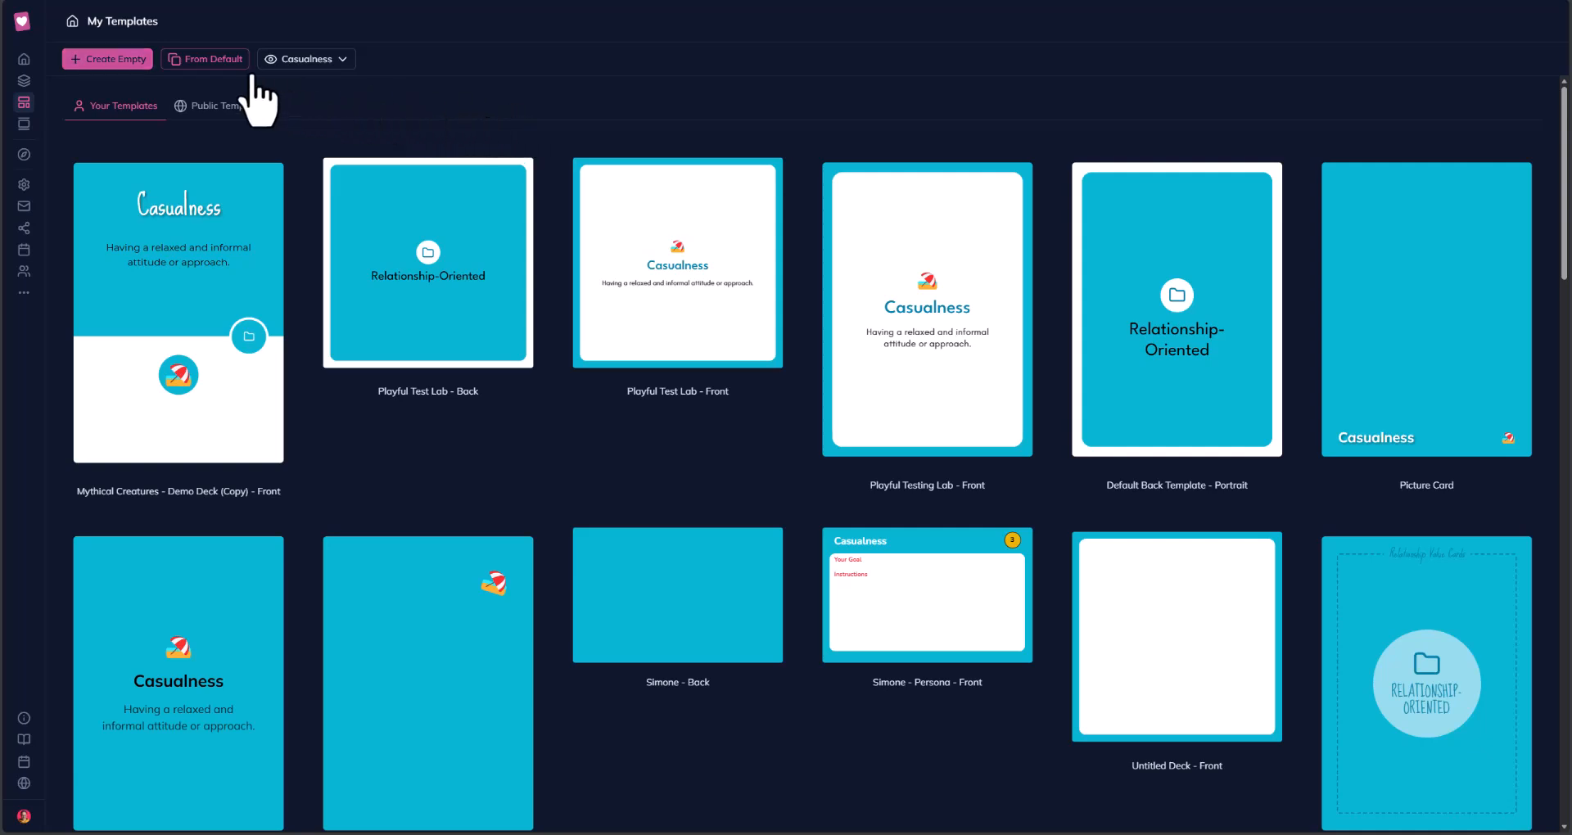
Create an empty template in landscape orientation with the Jumbo Short Deck 3.5"×5" (88.9×127mm) format.
left_click(111, 59)
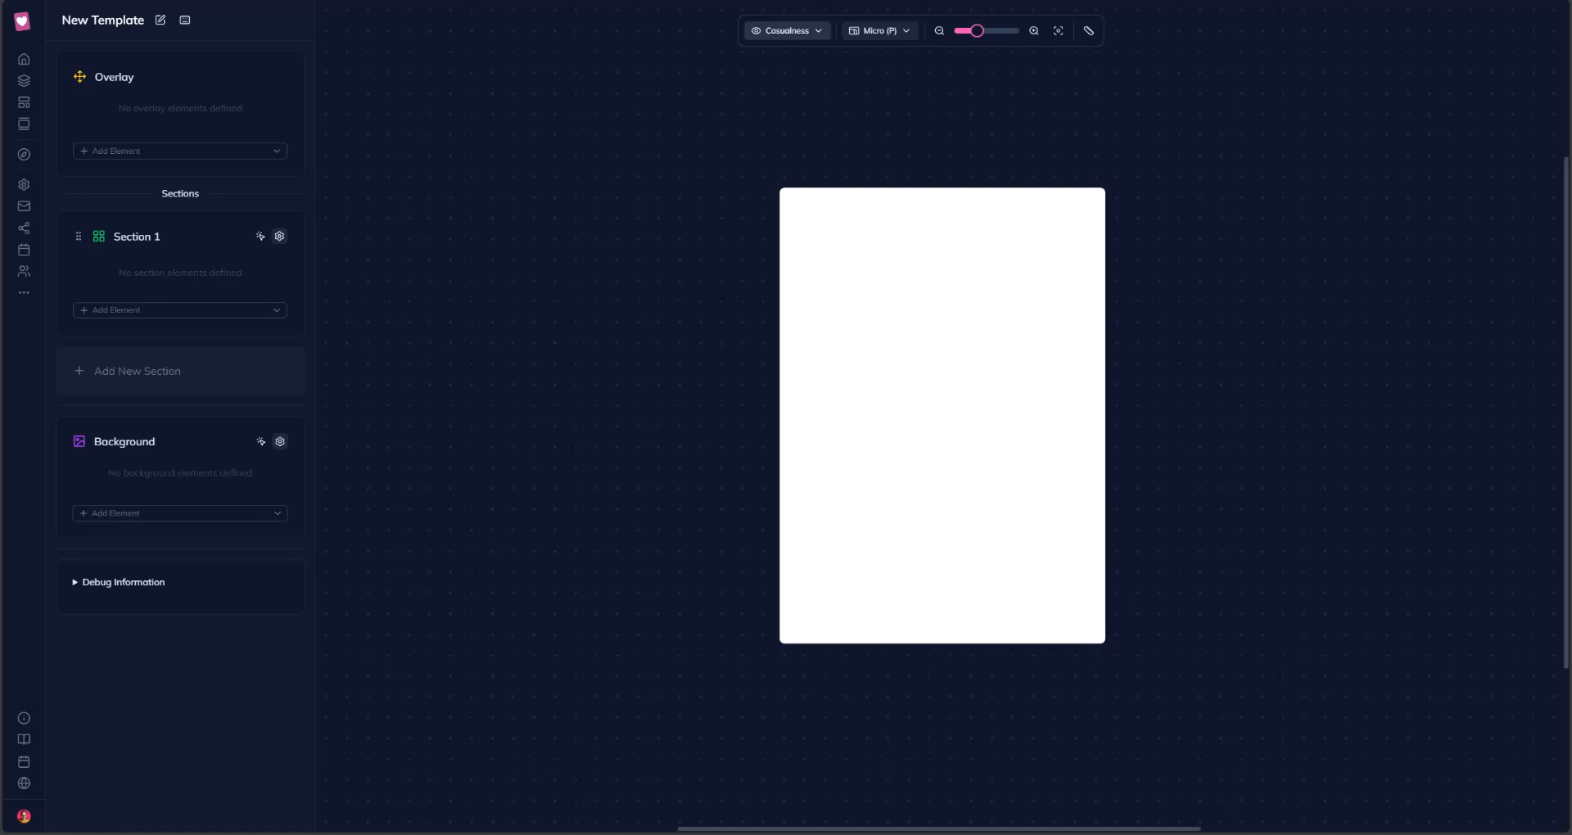
left_click(889, 33)
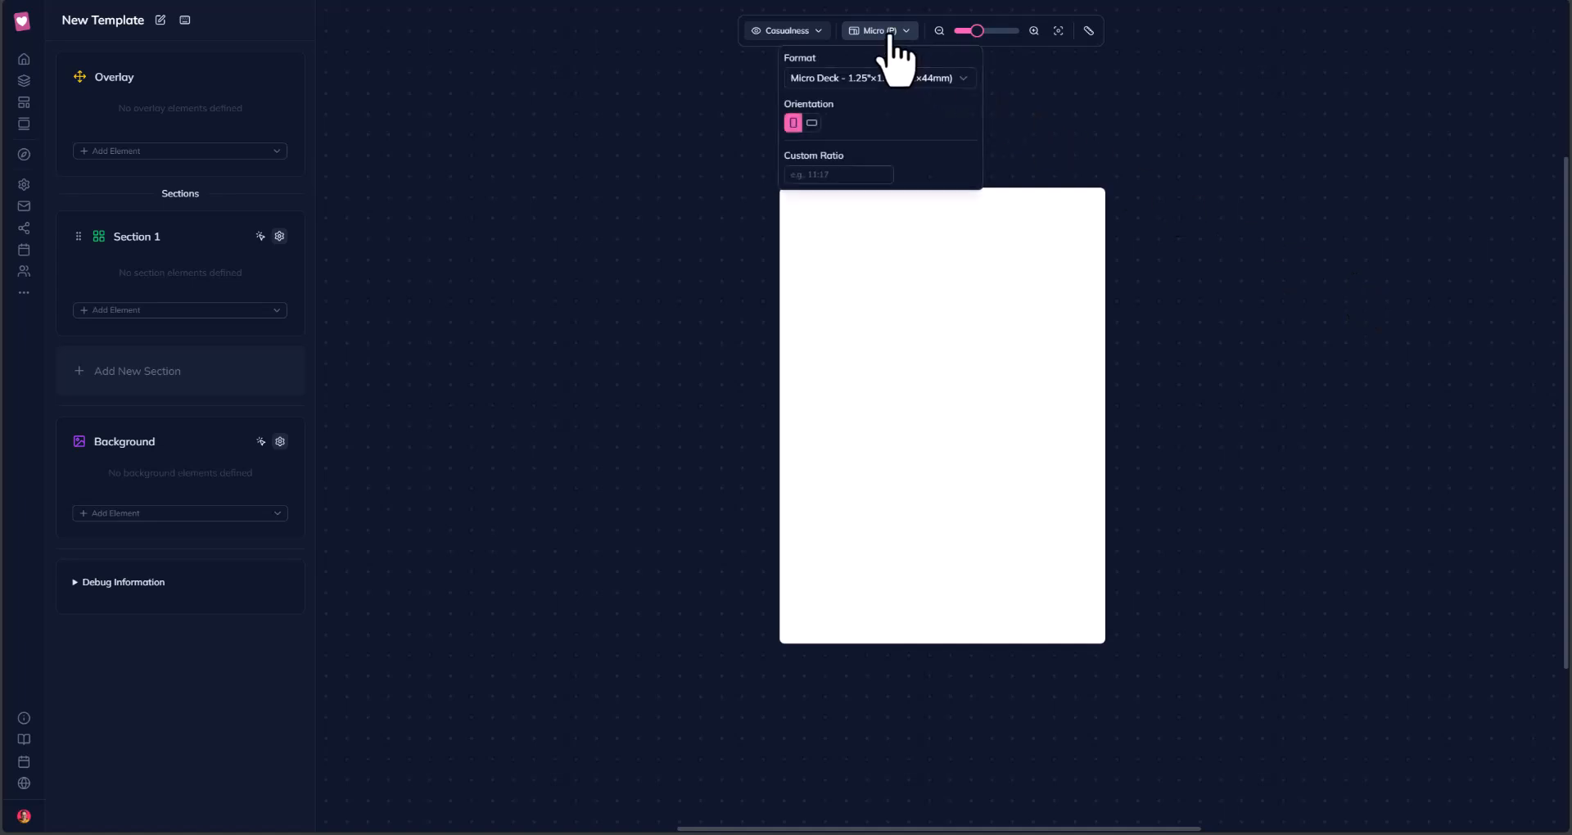
left_click(811, 123)
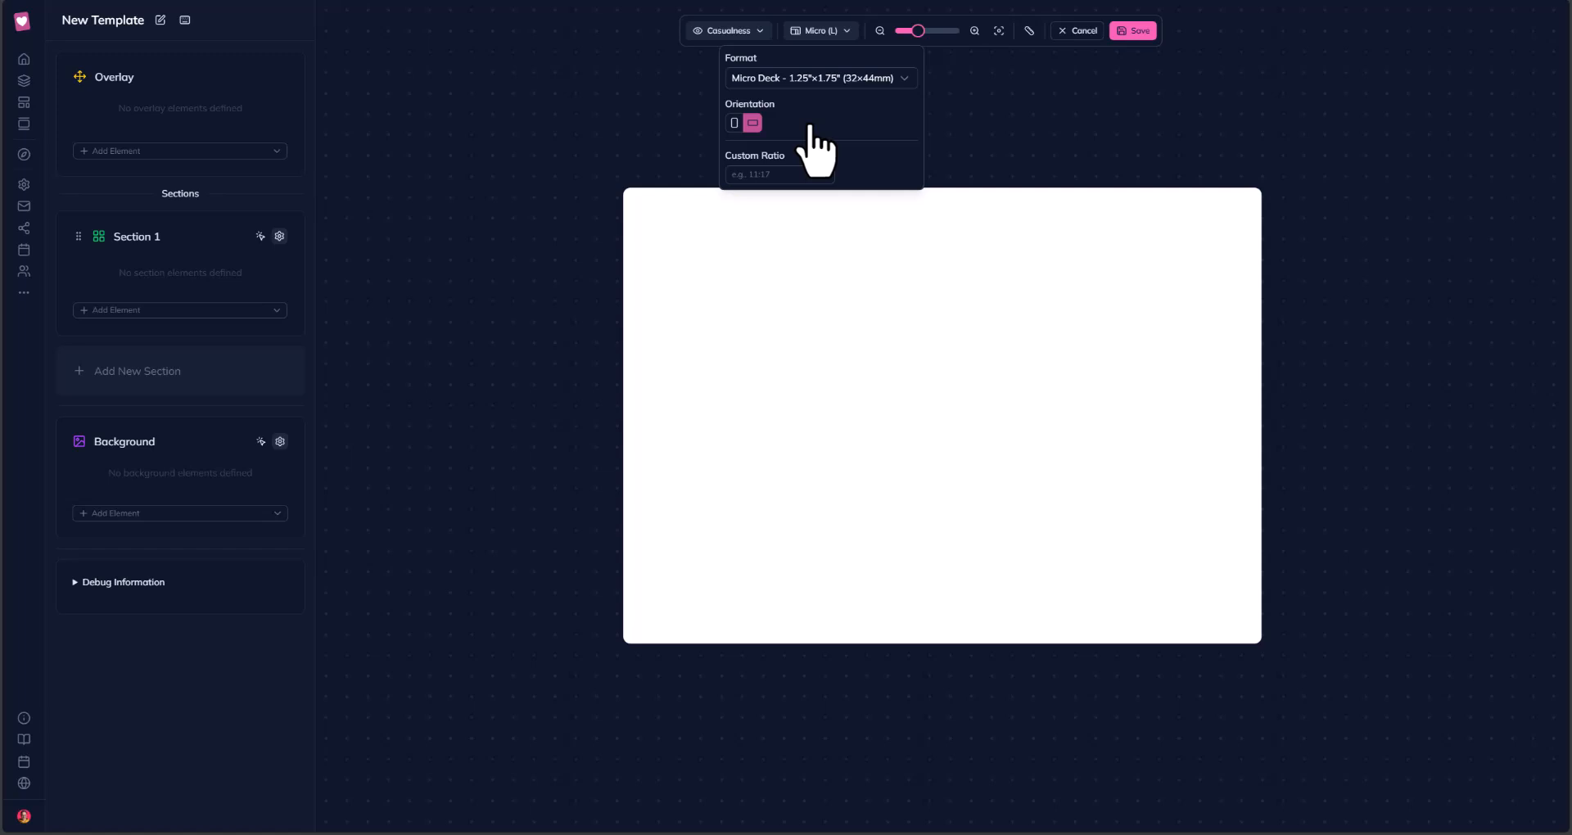
left_click(784, 78)
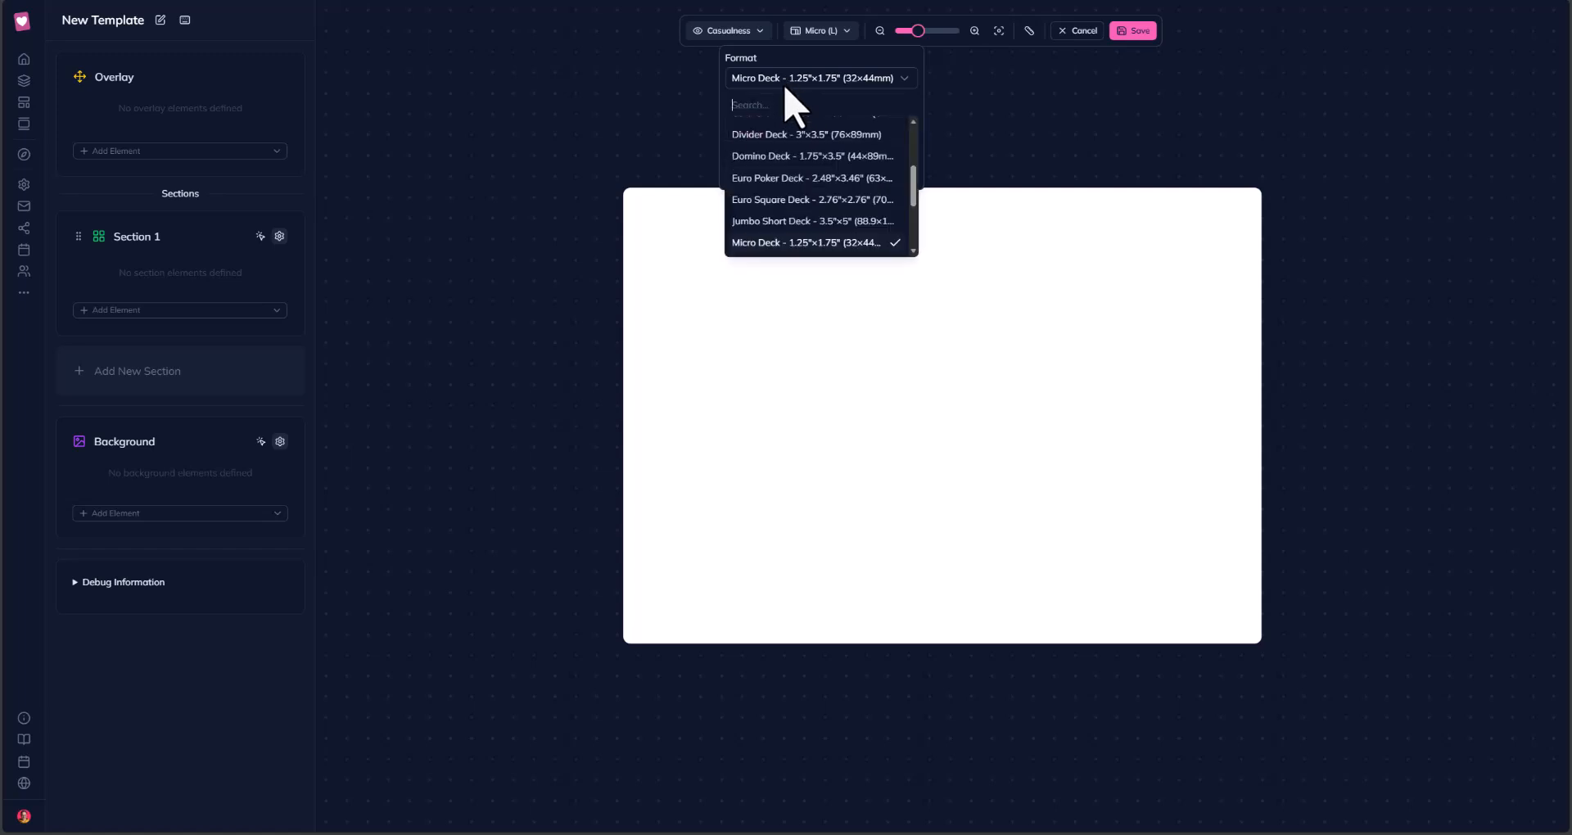
scroll(788, 164, "down", 2)
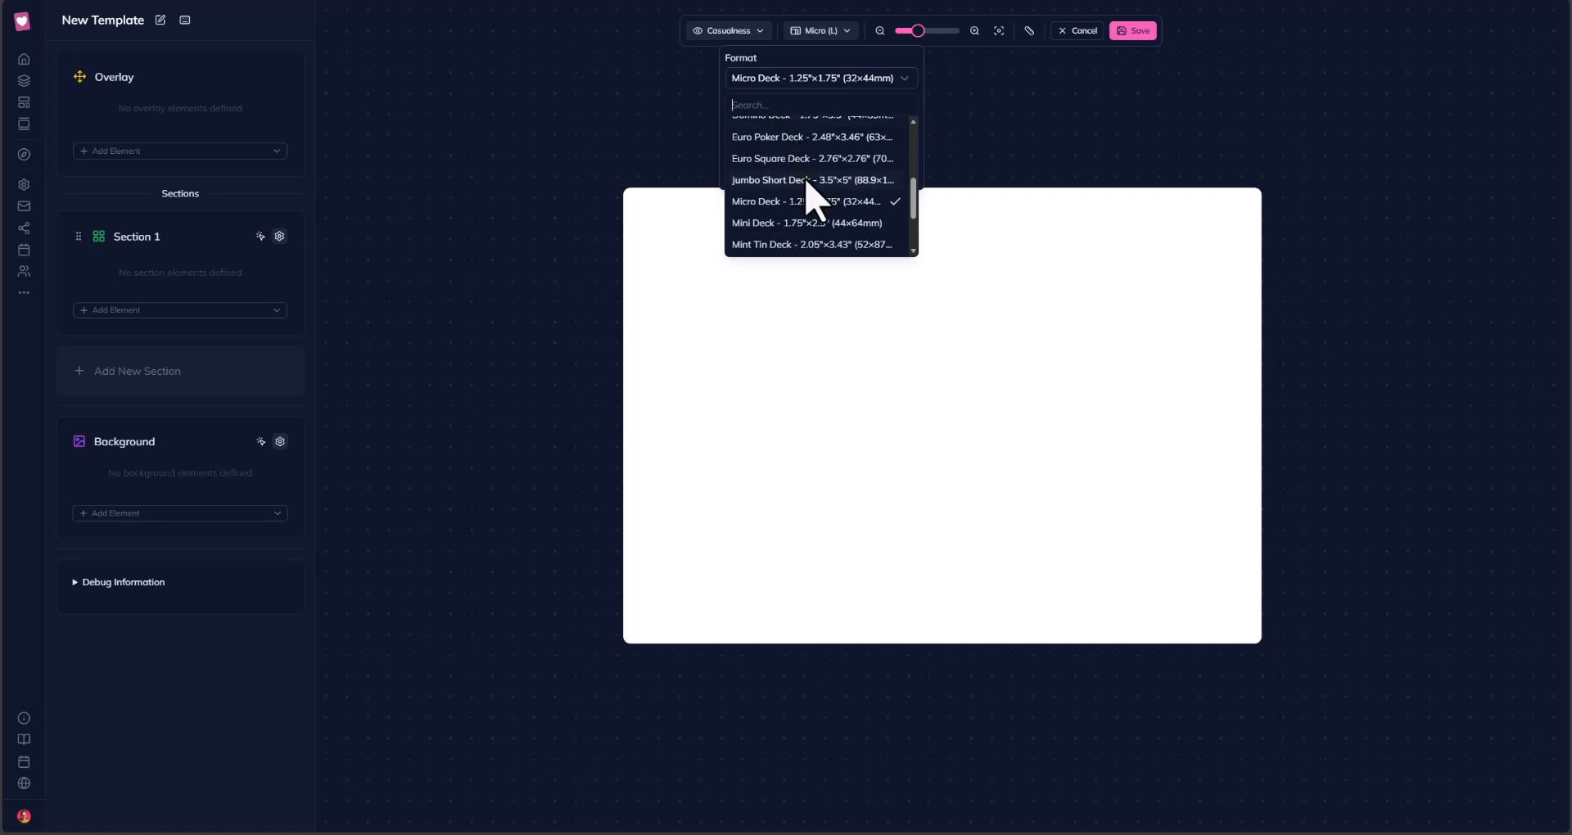
left_click(807, 180)
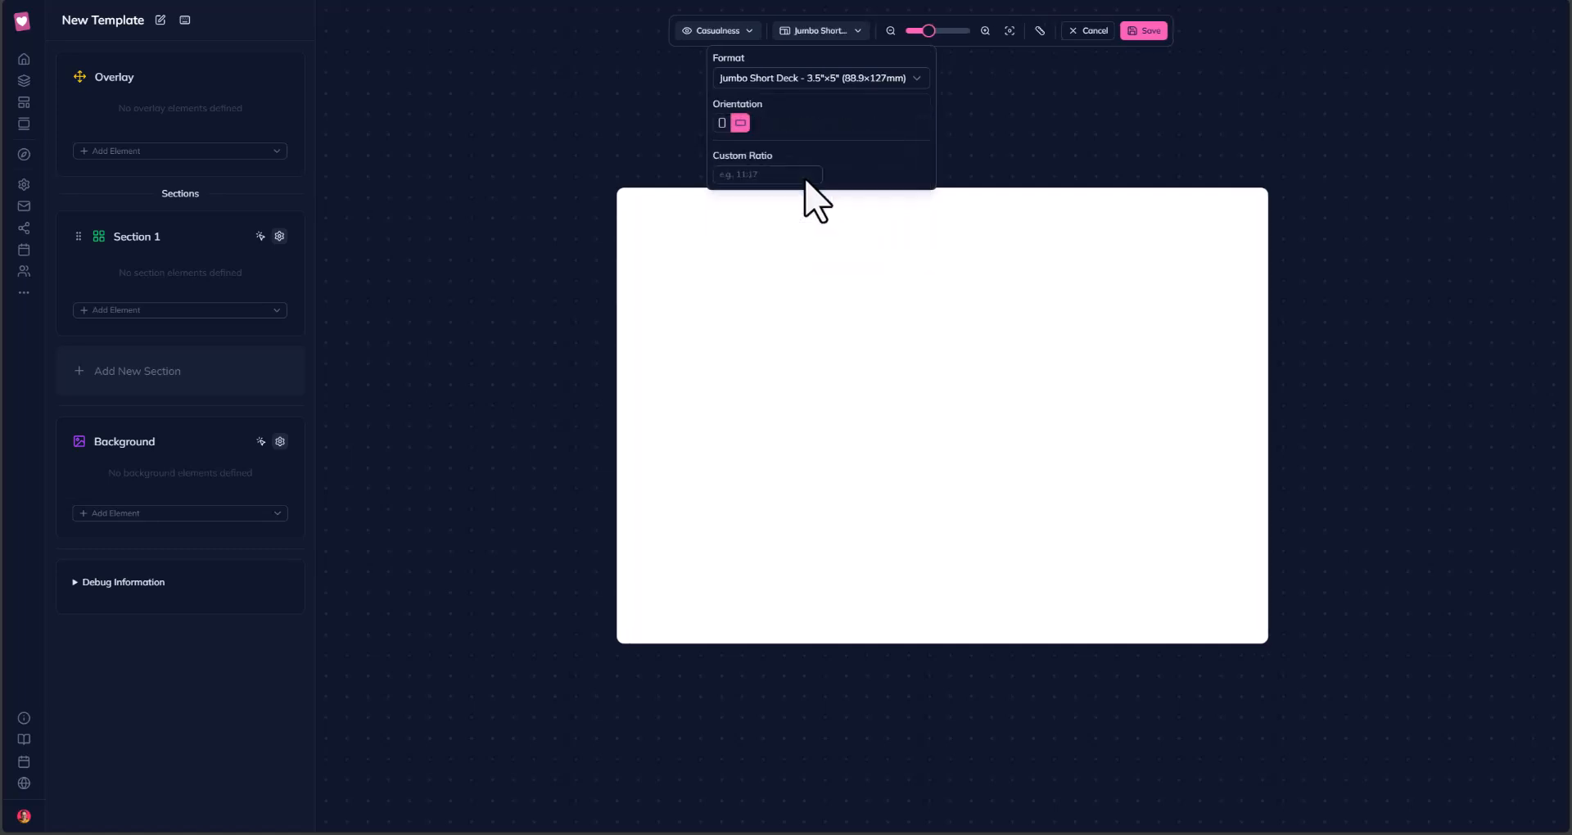
left_click(594, 245)
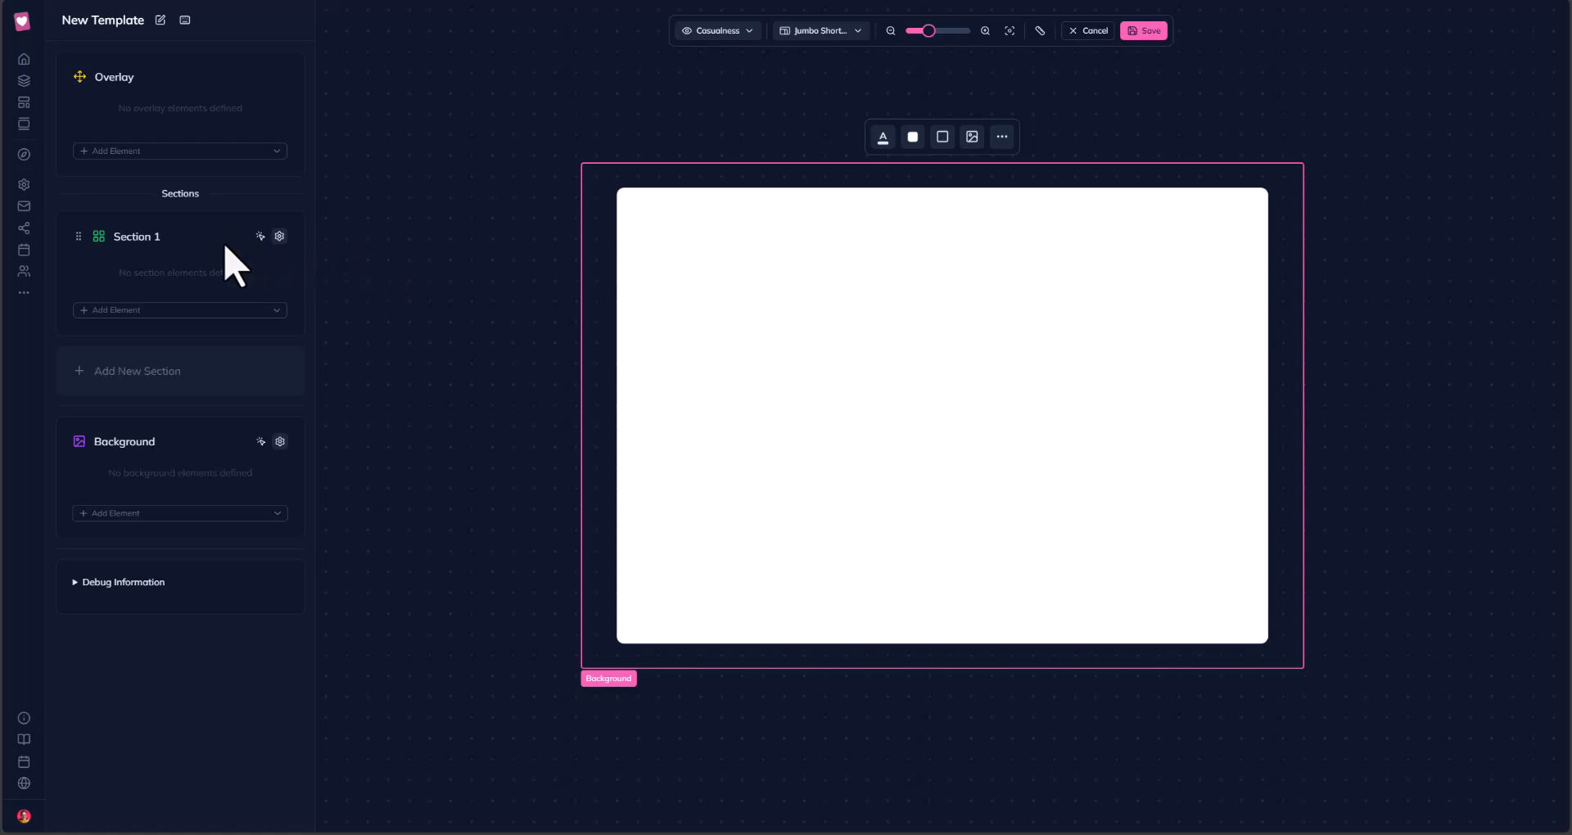
Add a Category Title element and a Card Icon element to Section 1 of the template.
left_click(143, 311)
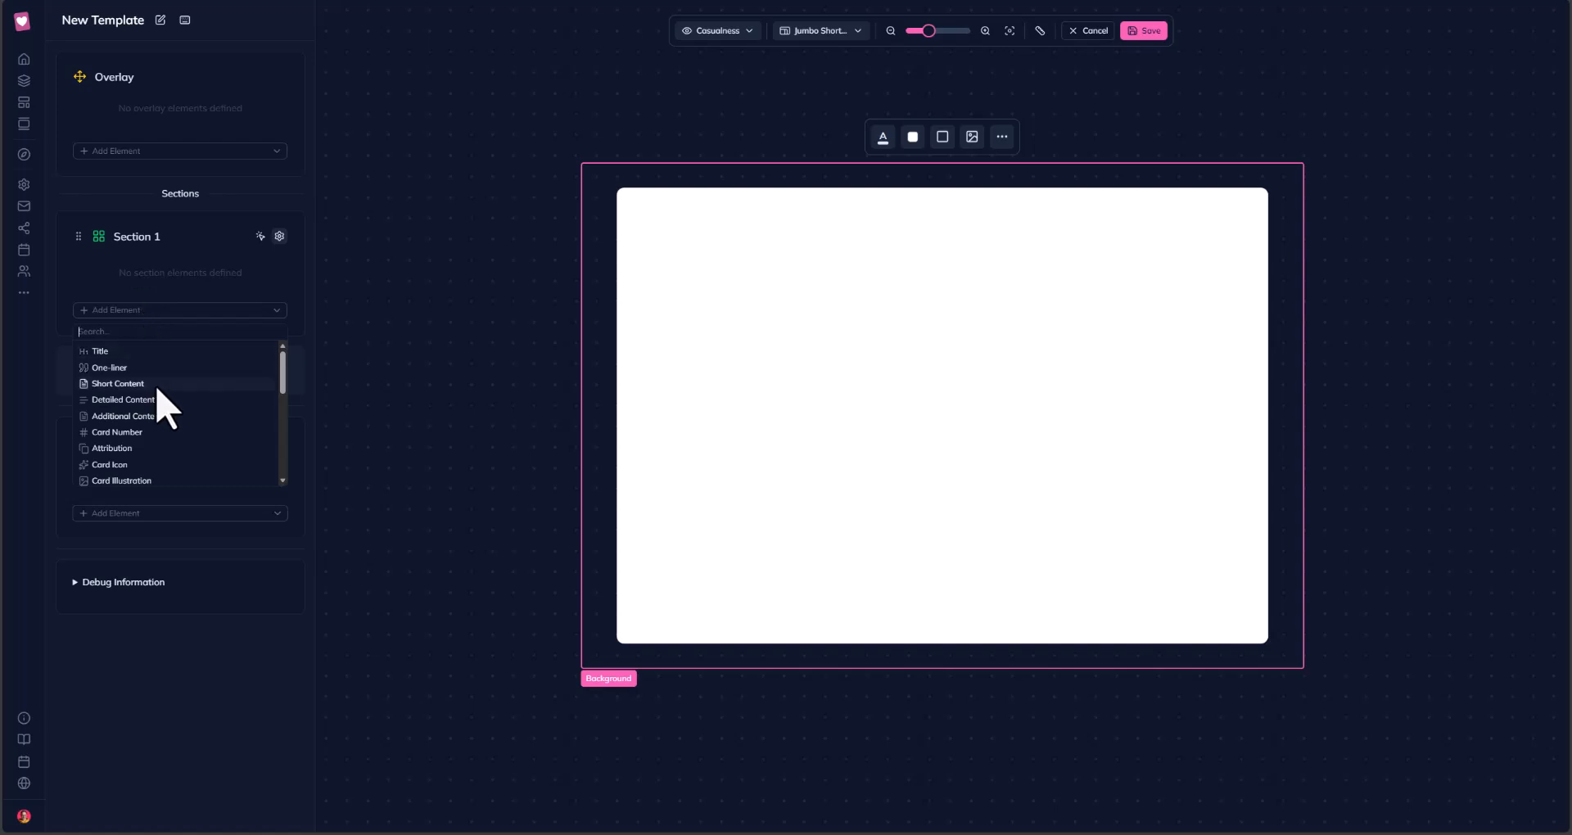
scroll(160, 403, "down", 3)
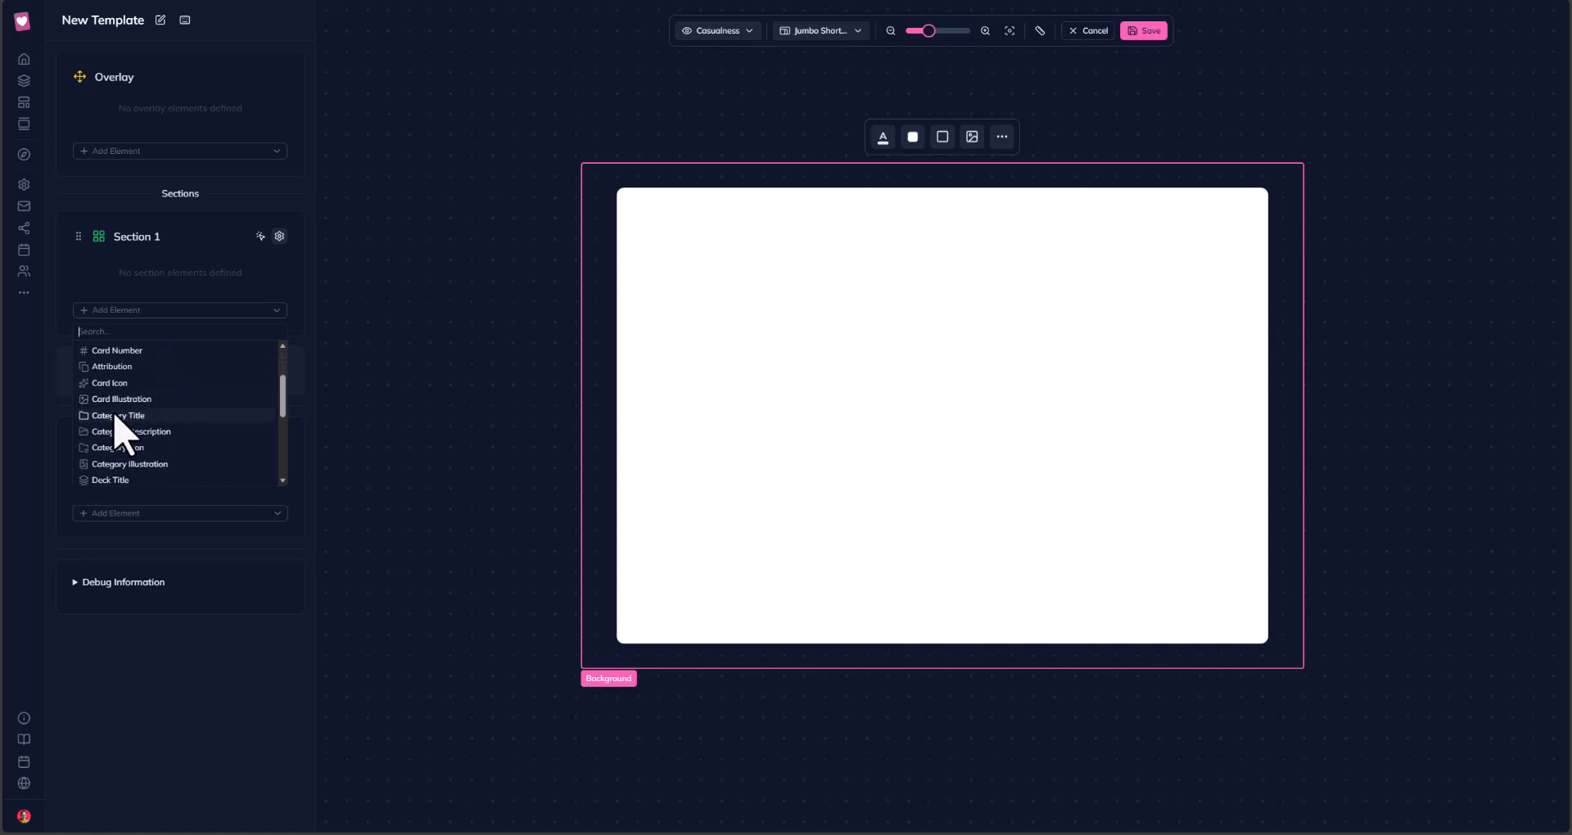
left_click(114, 415)
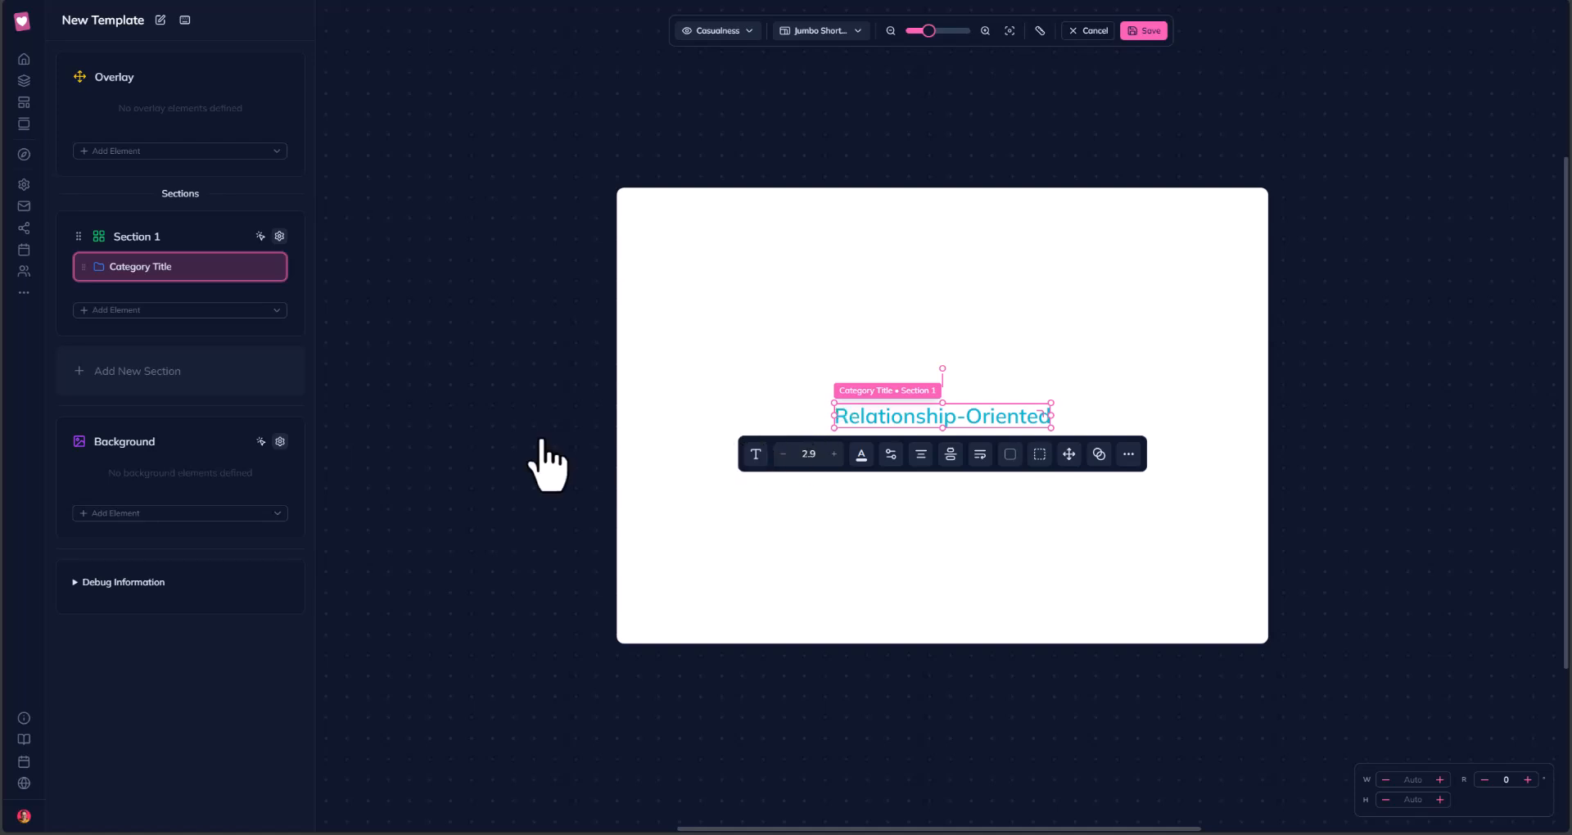
left_click(234, 311)
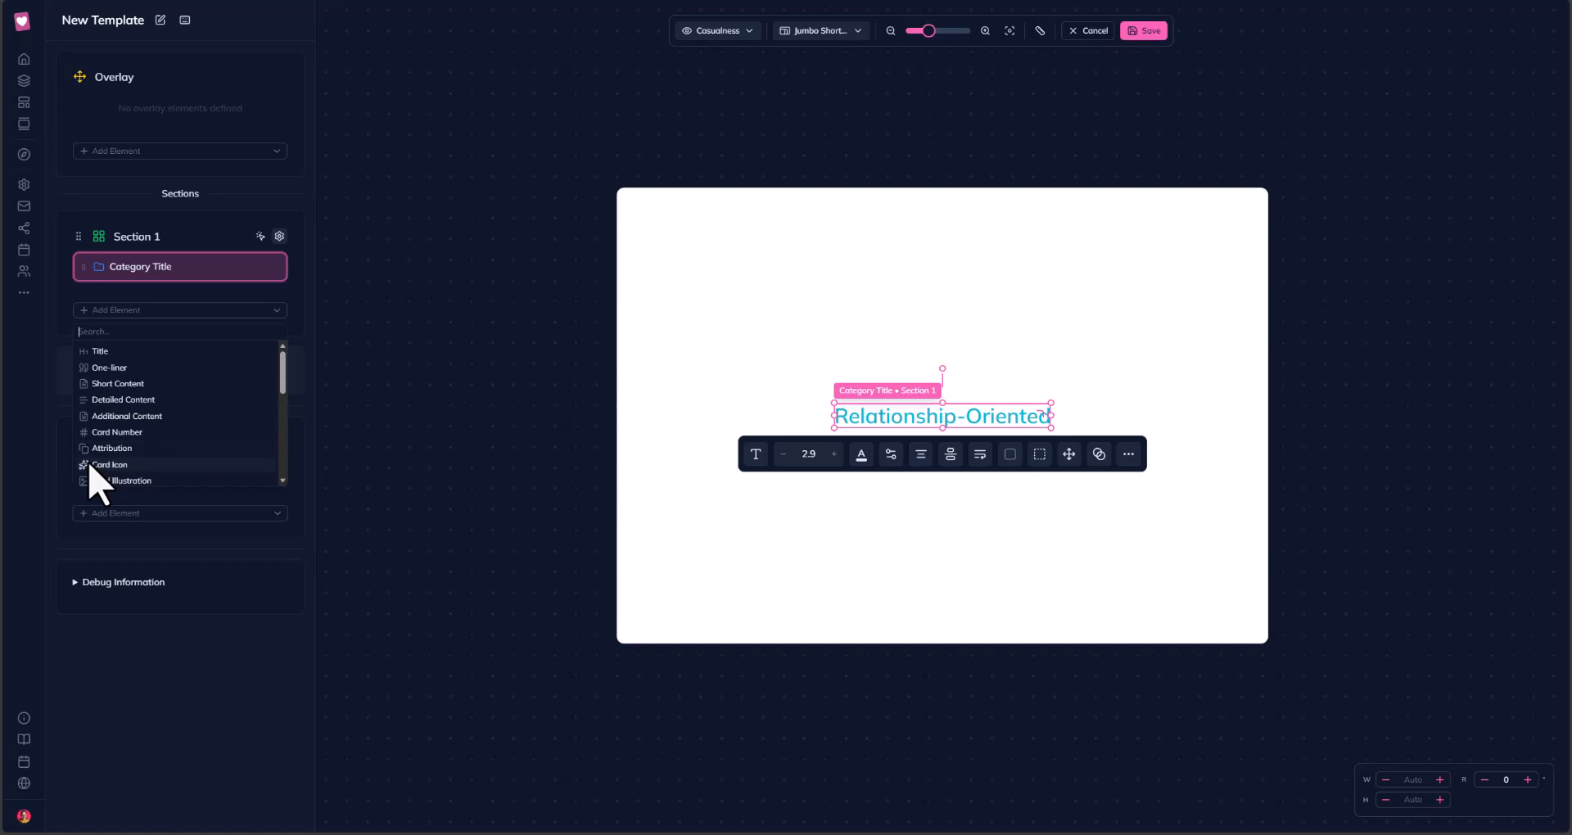
left_click(117, 465)
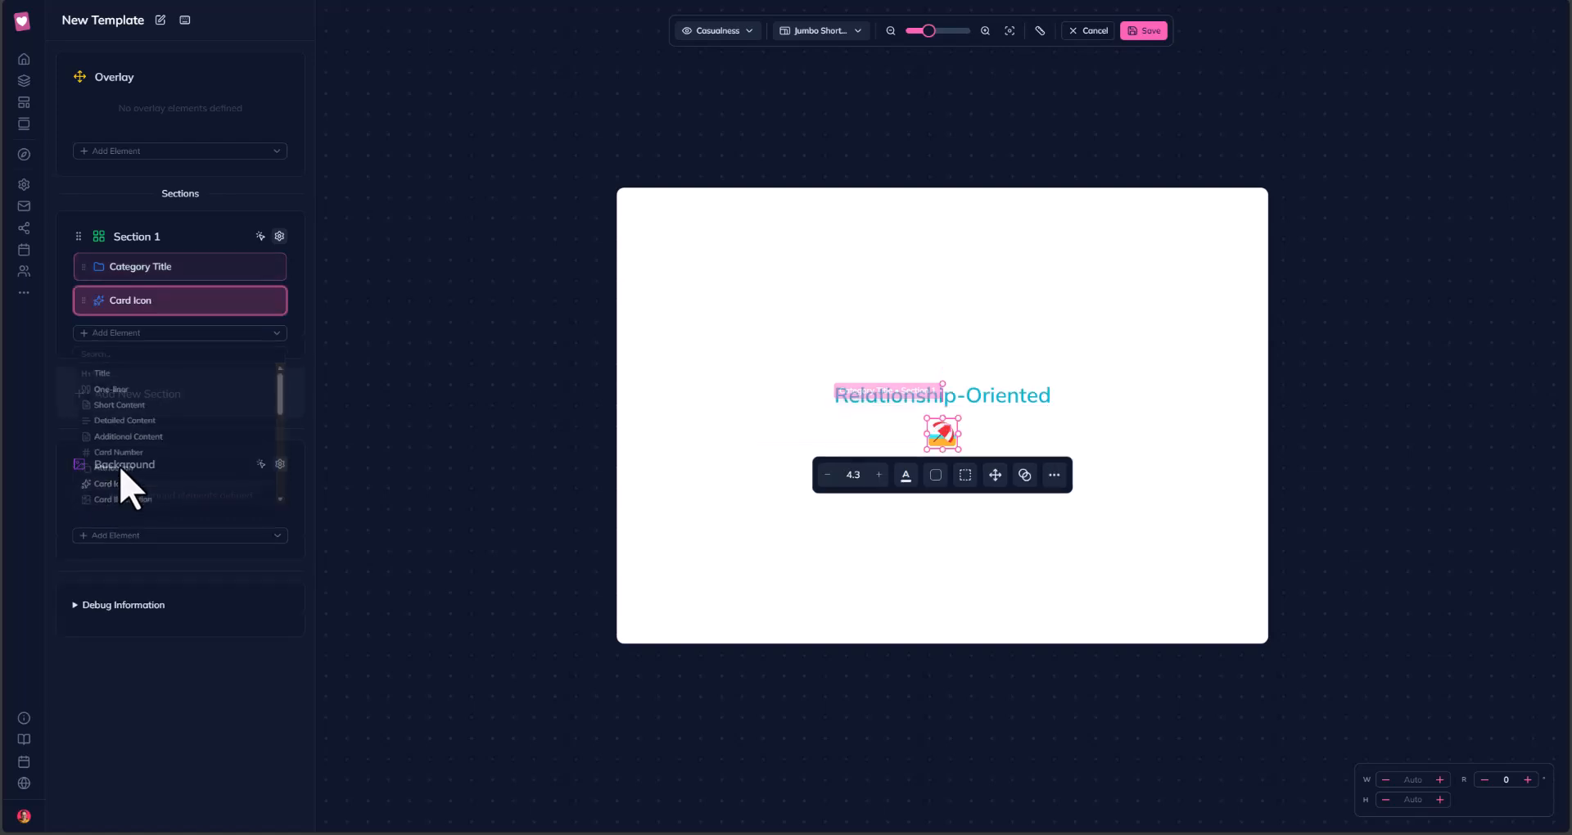
Add a Title element and a One-liner element below the card icon in Section 1, and deselect them.
left_click(131, 334)
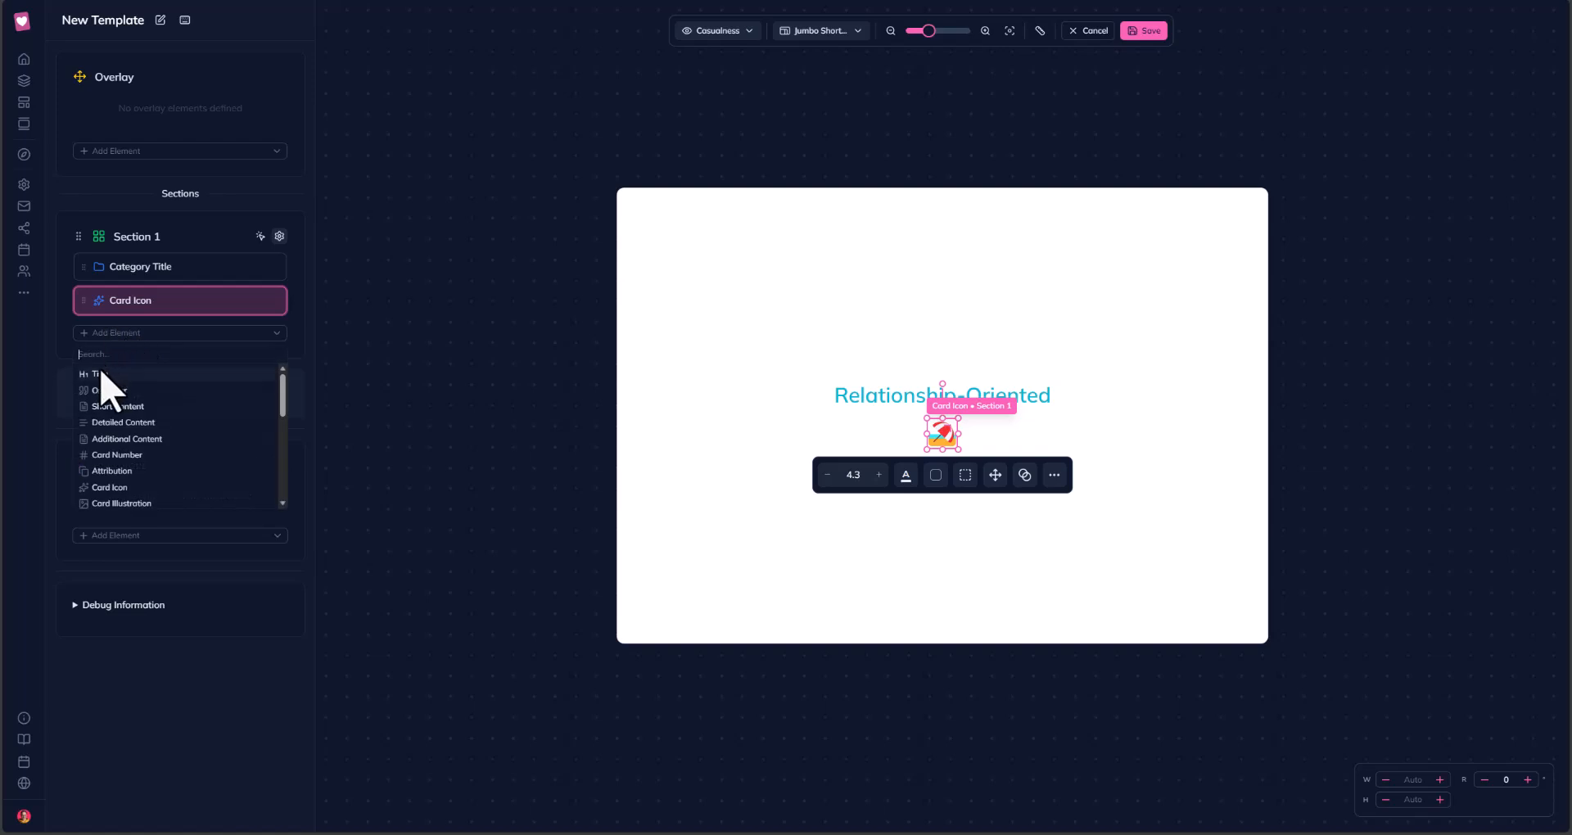
left_click(102, 374)
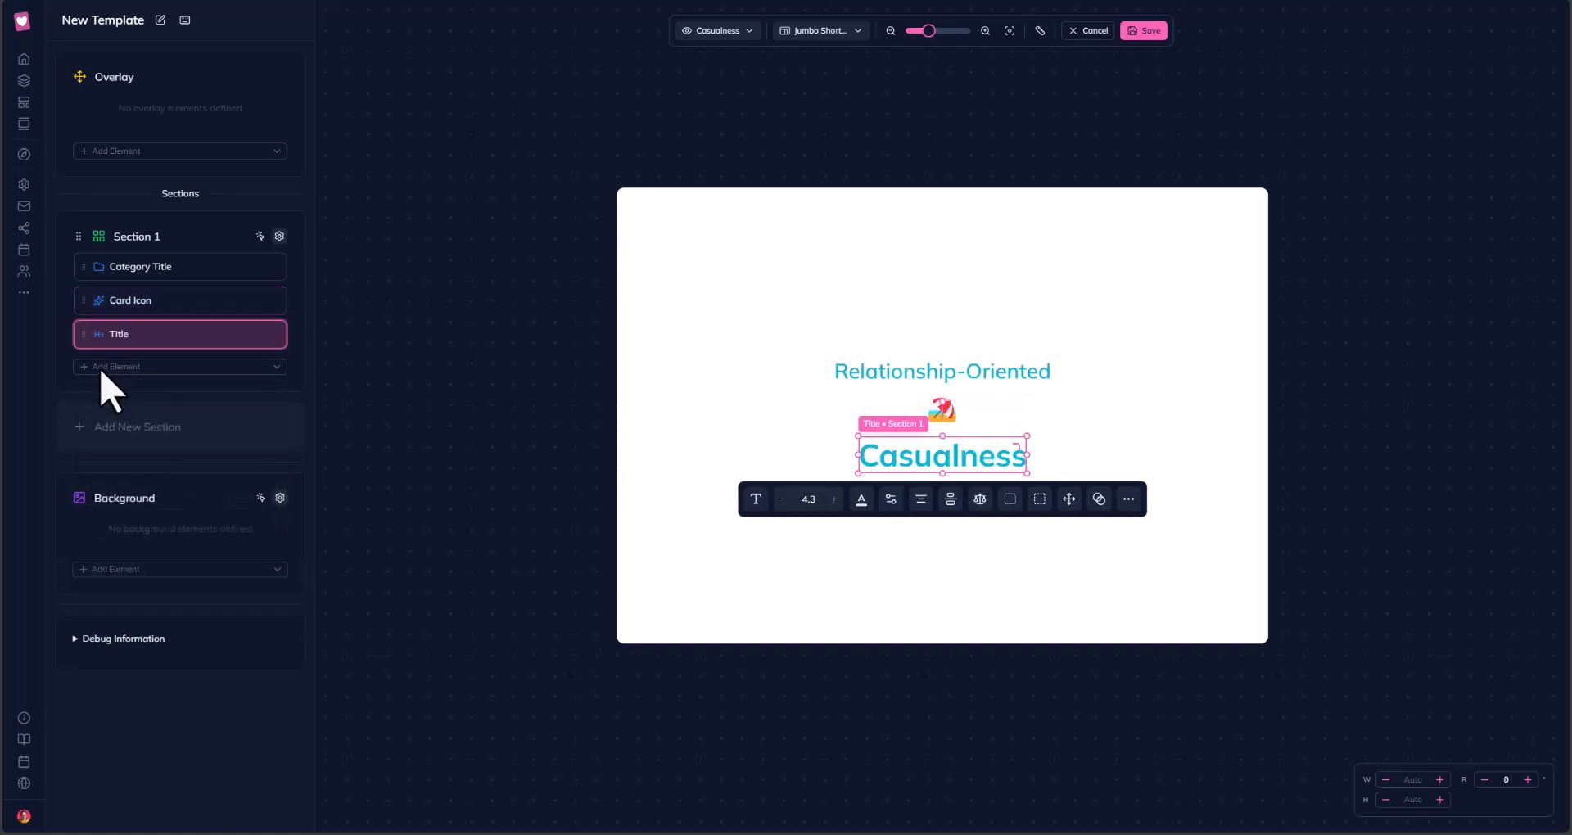
left_click(166, 369)
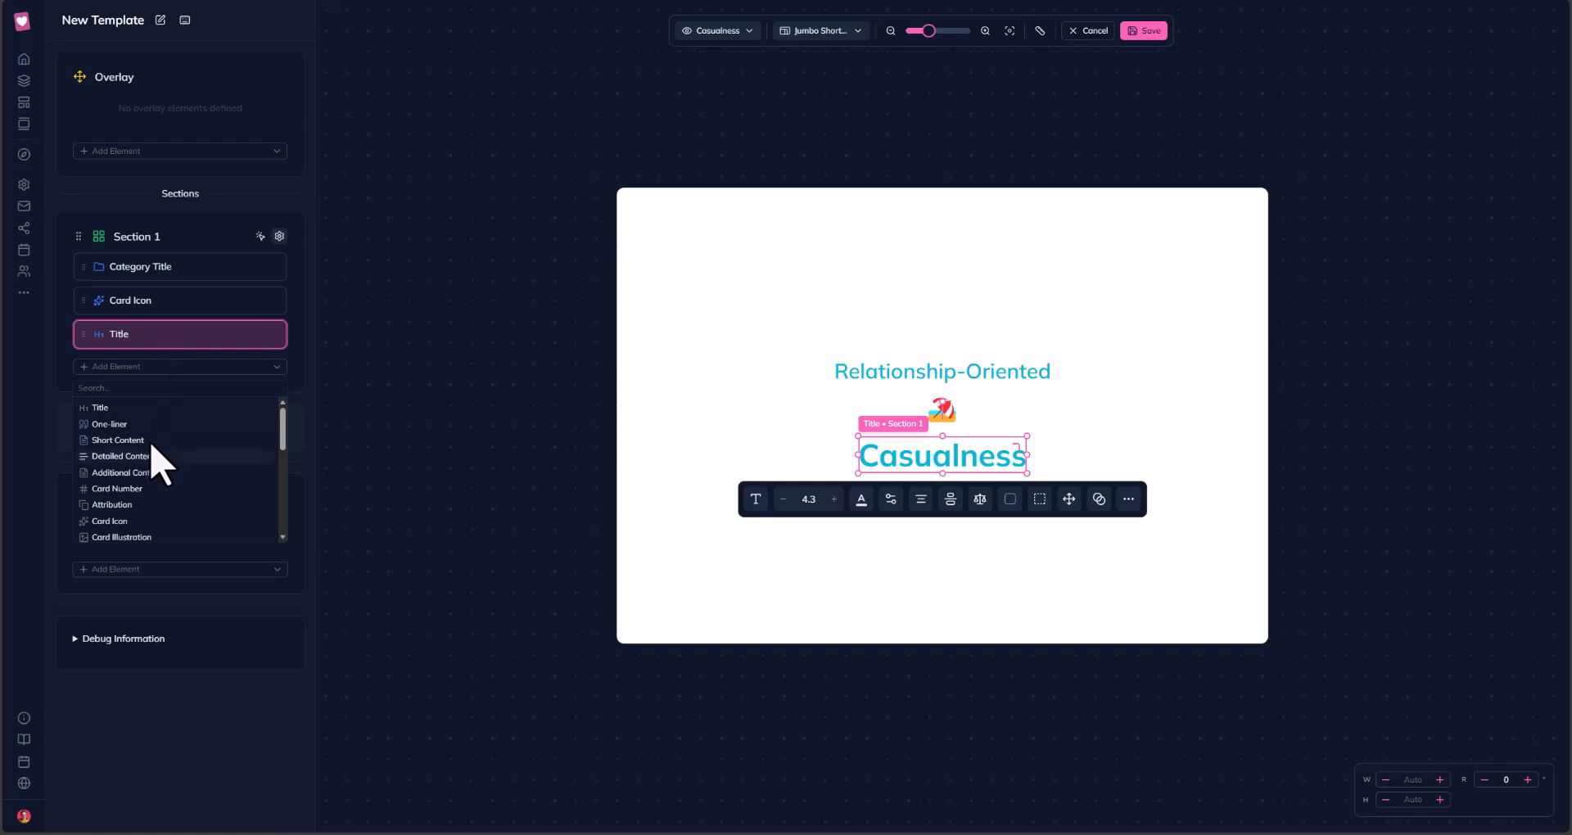
scroll(151, 450, "down", 4)
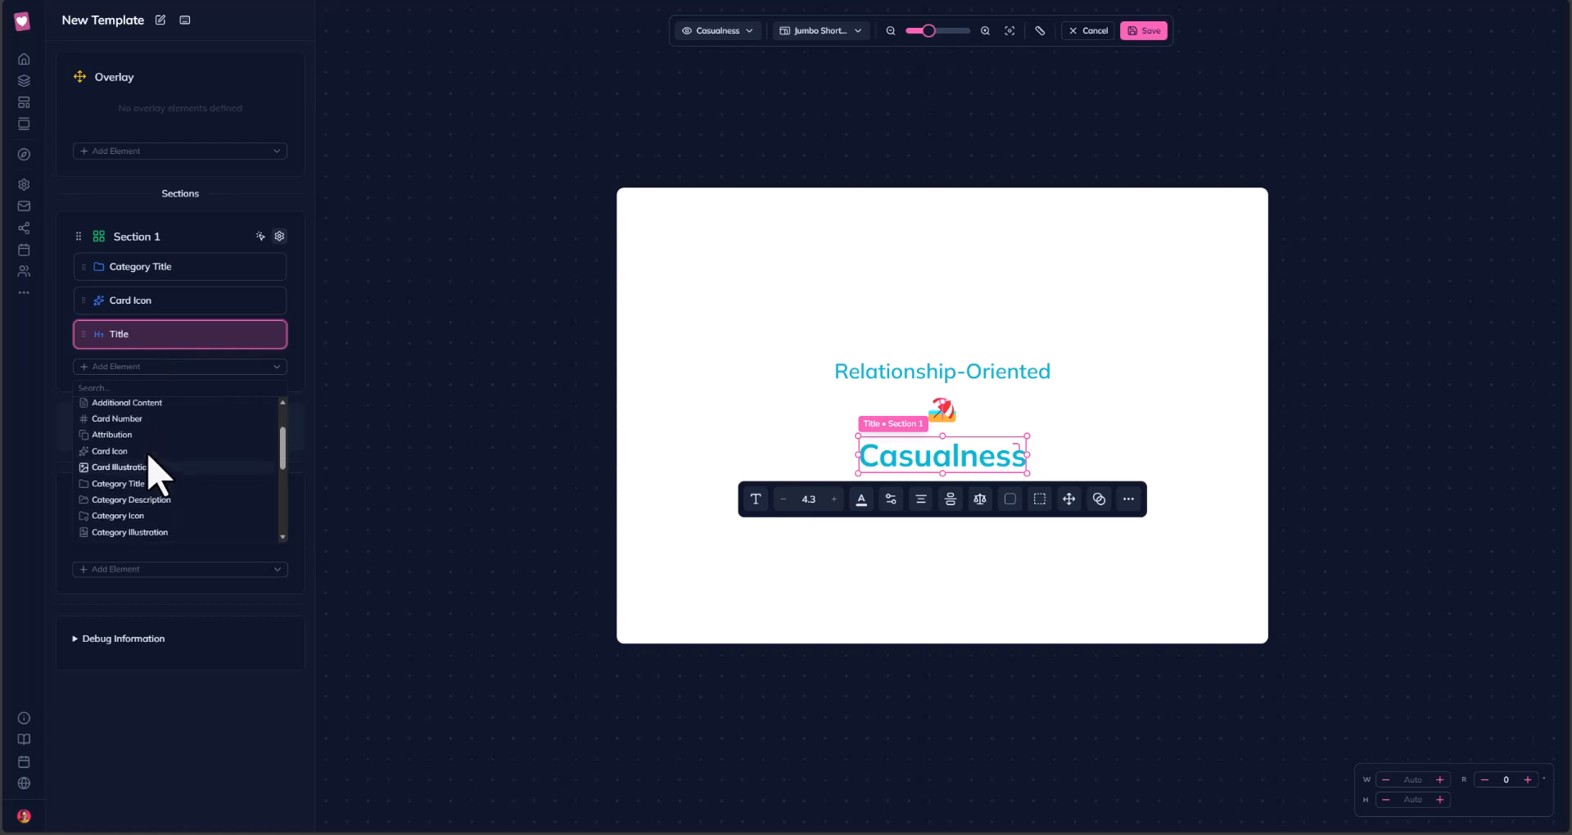
scroll(150, 469, "up", 4)
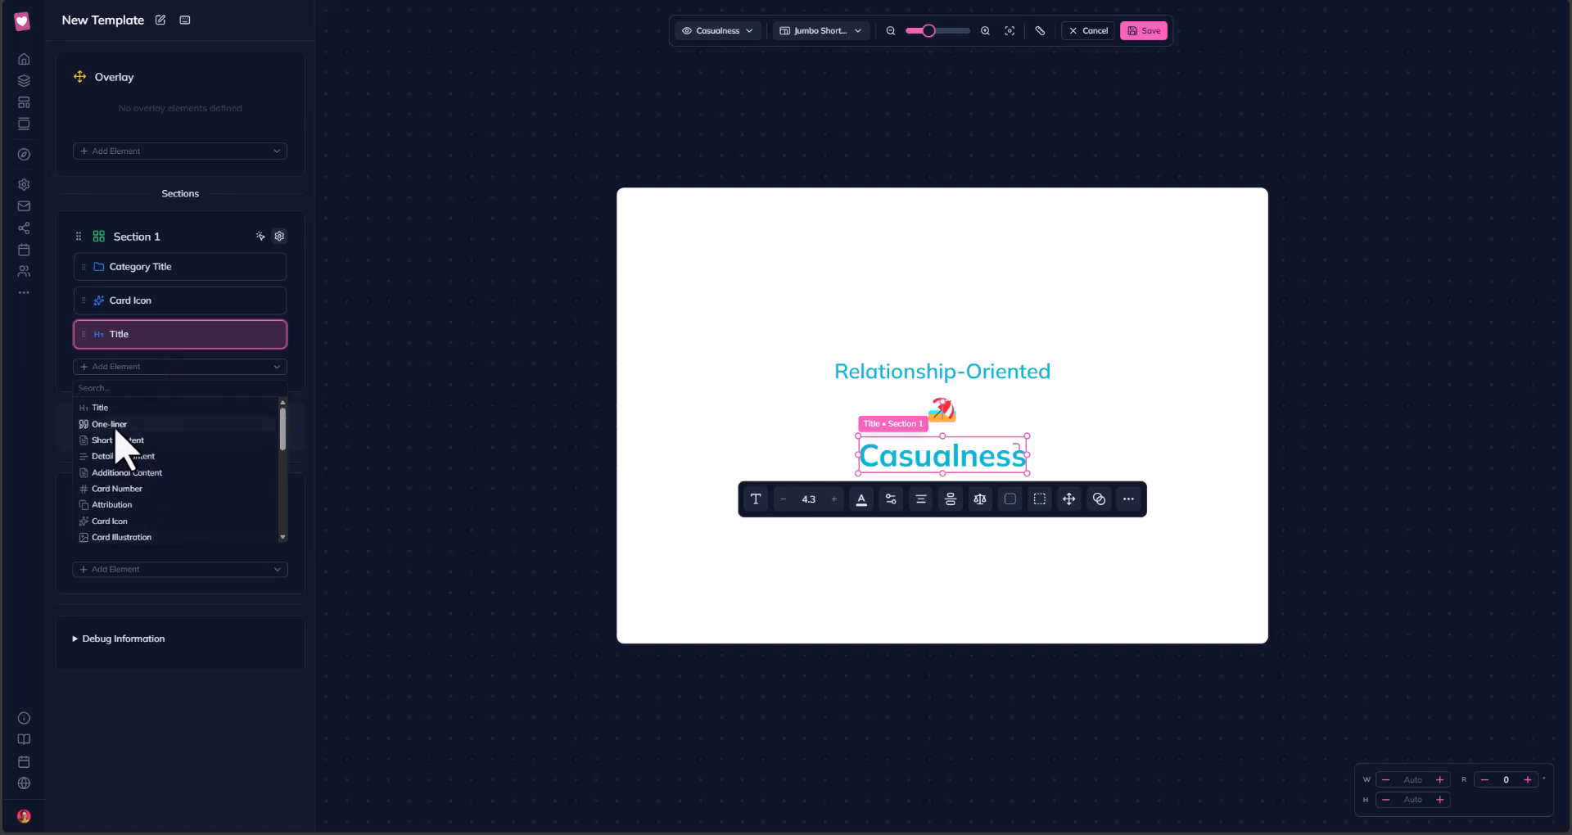
left_click(112, 425)
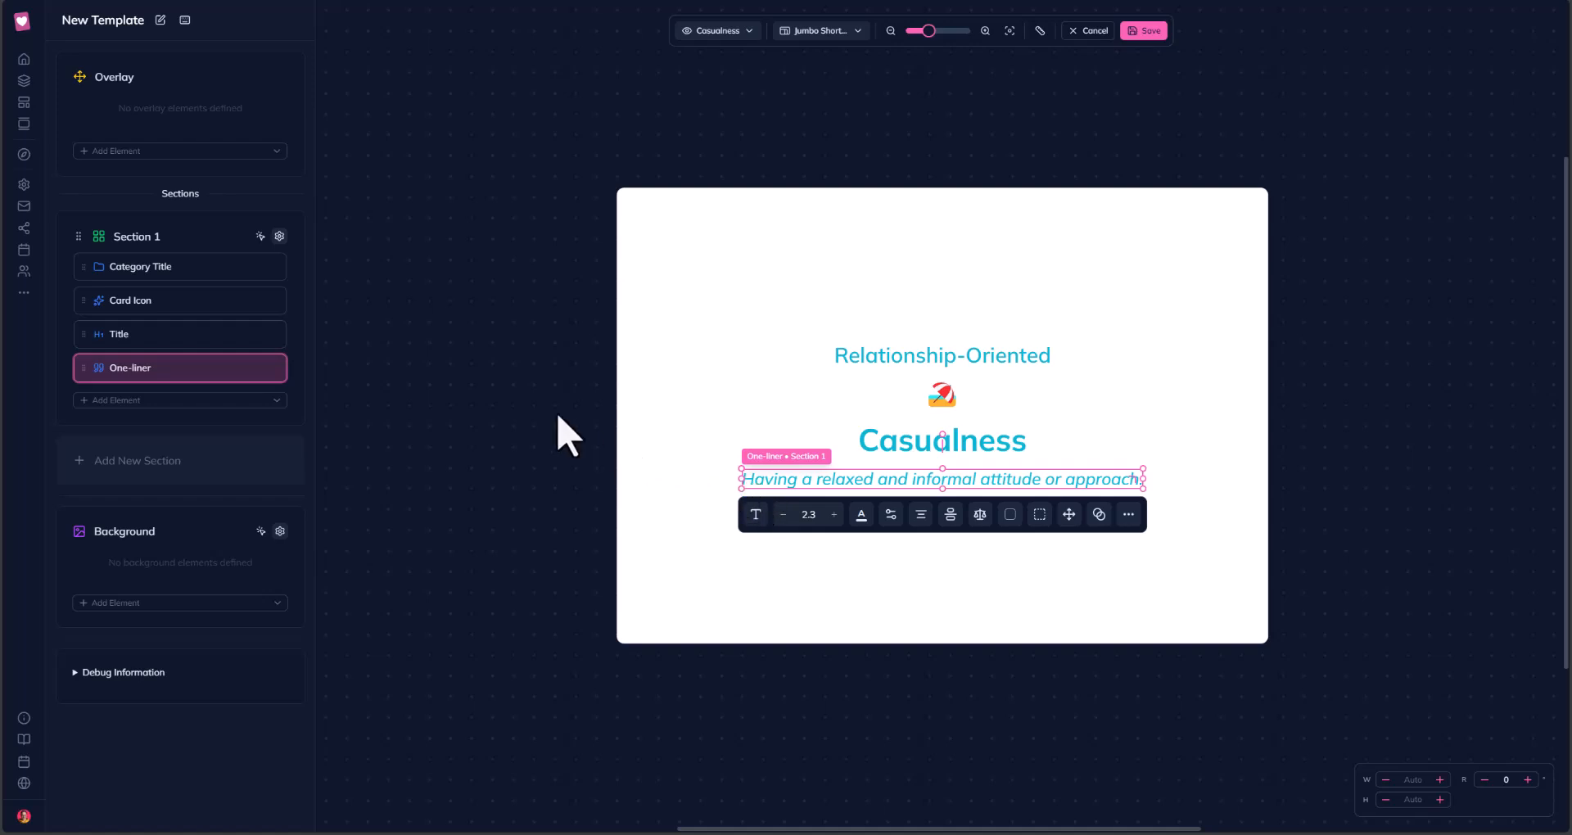
left_click(407, 366)
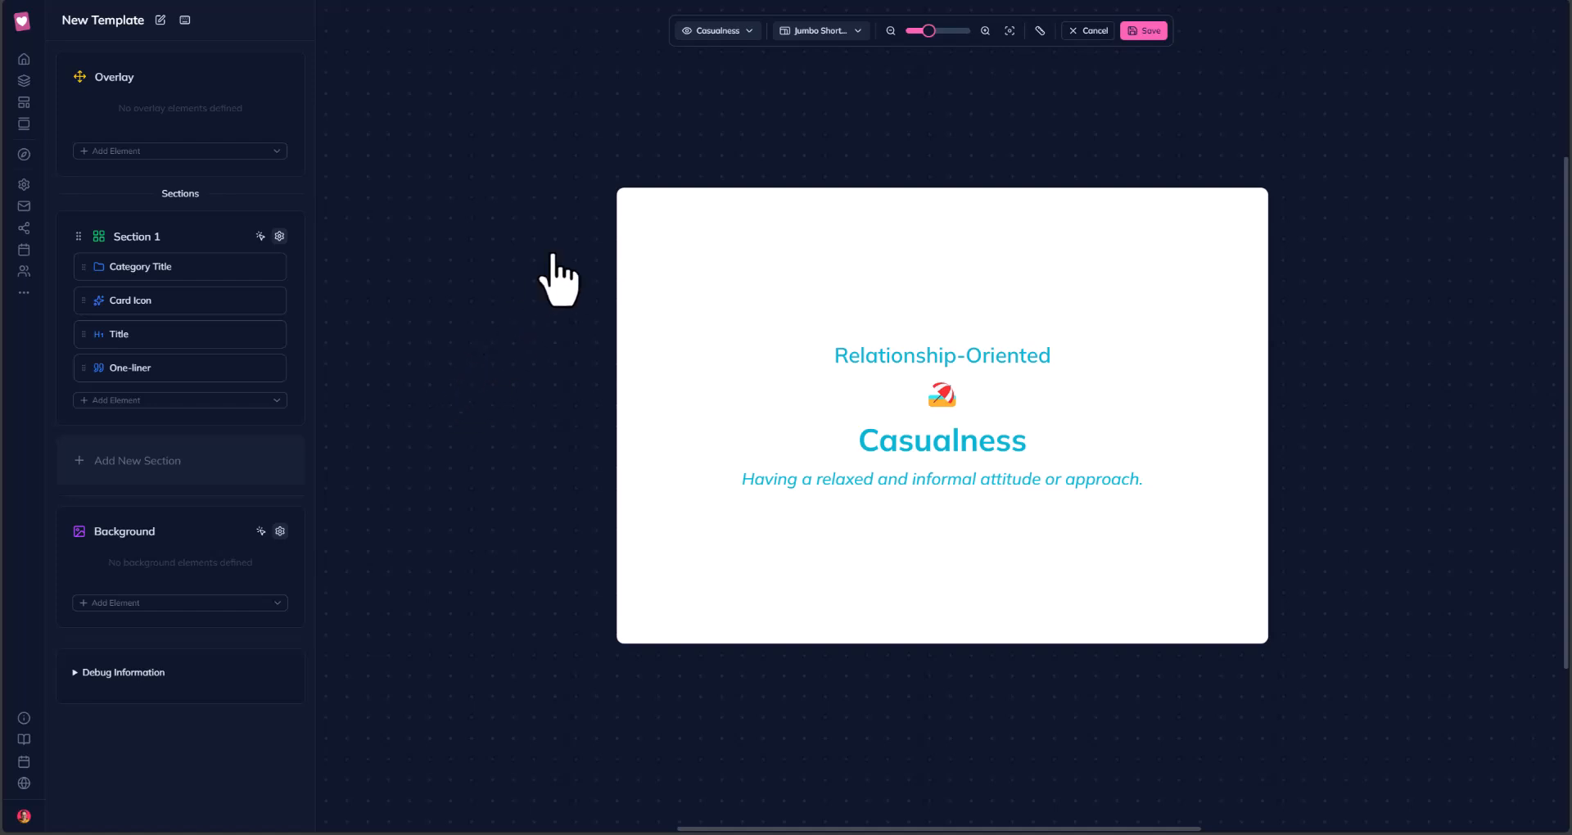
Preview the template with the Task-Oriented category and with the Change-Oriented category, and close the preview settings.
left_click(726, 33)
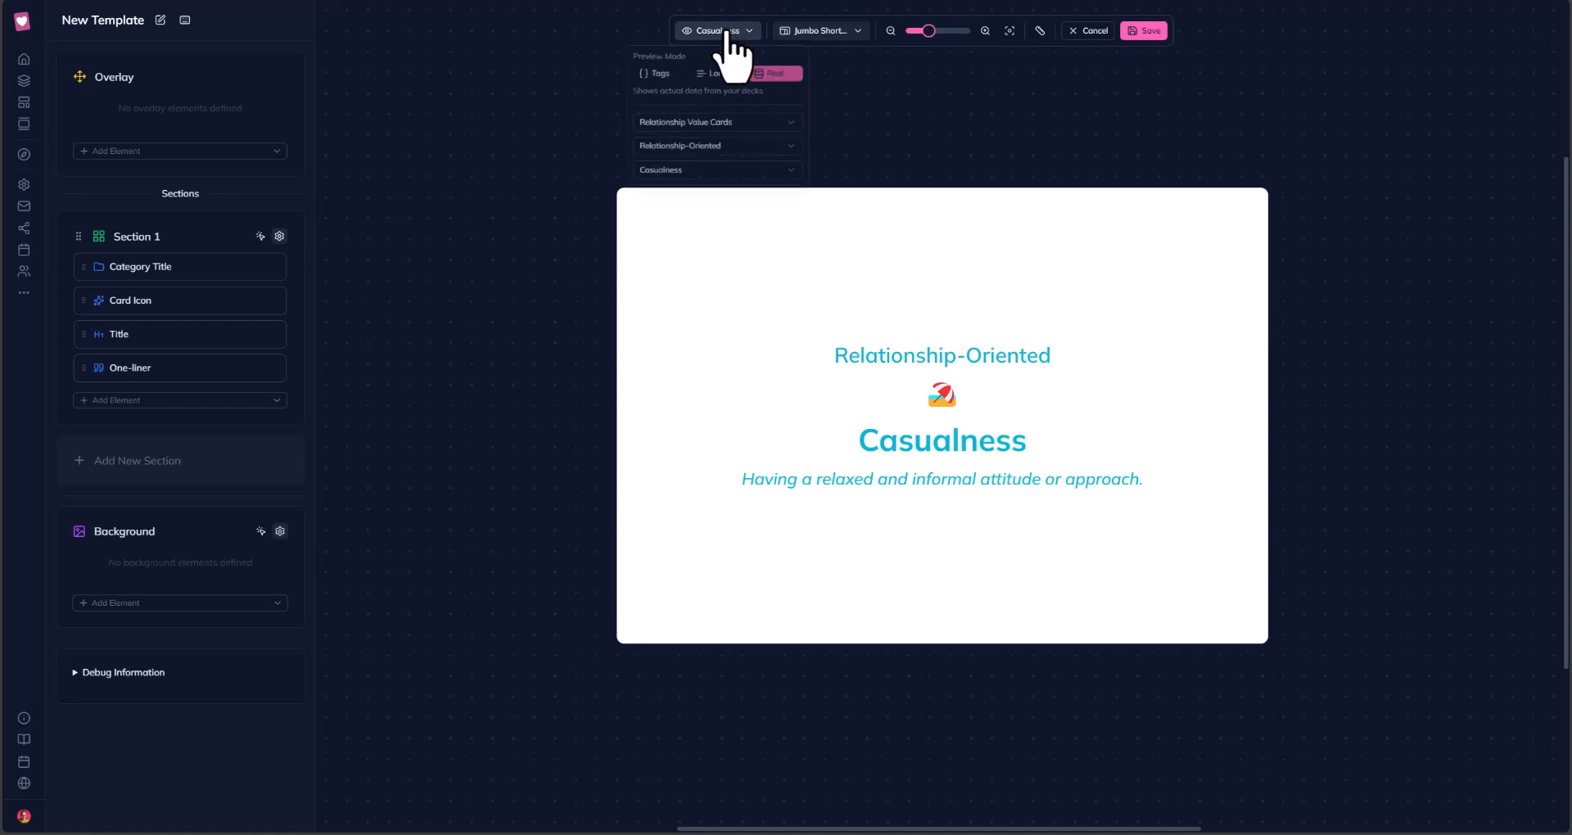
left_click(685, 149)
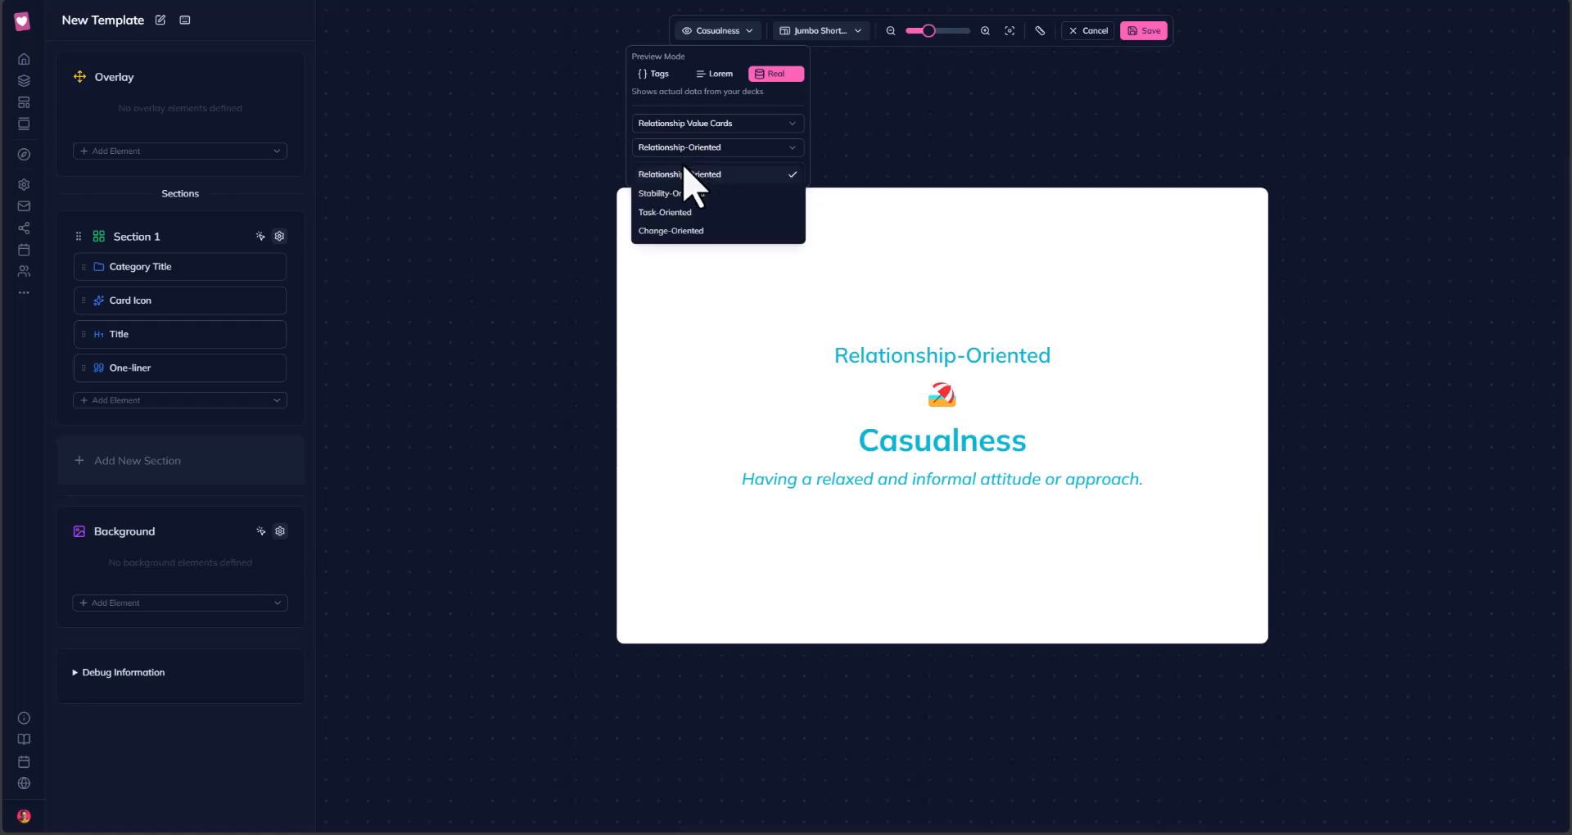
left_click(680, 213)
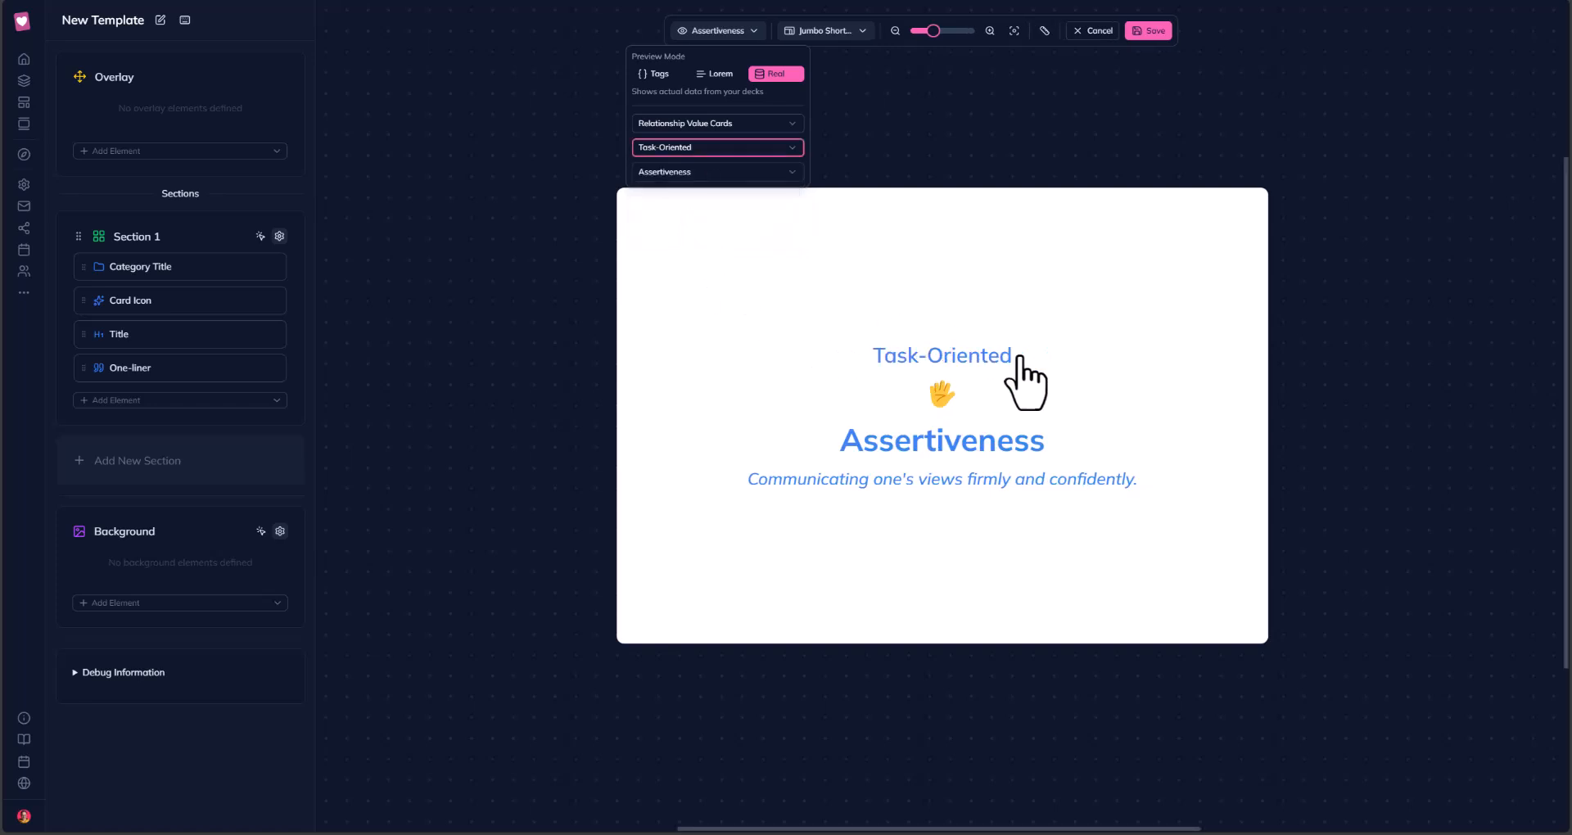
left_click(683, 149)
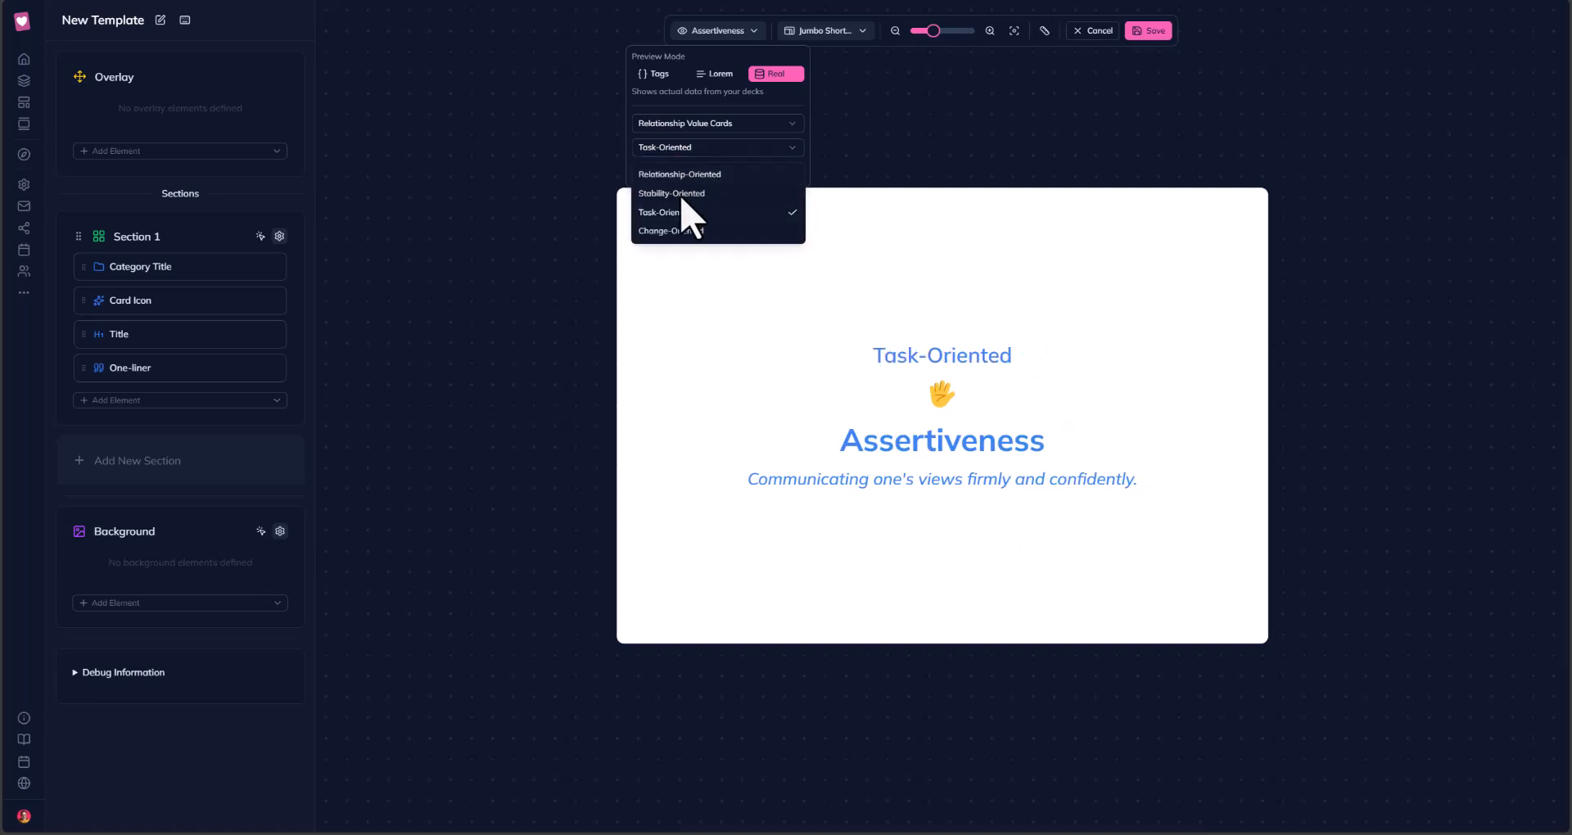
left_click(698, 232)
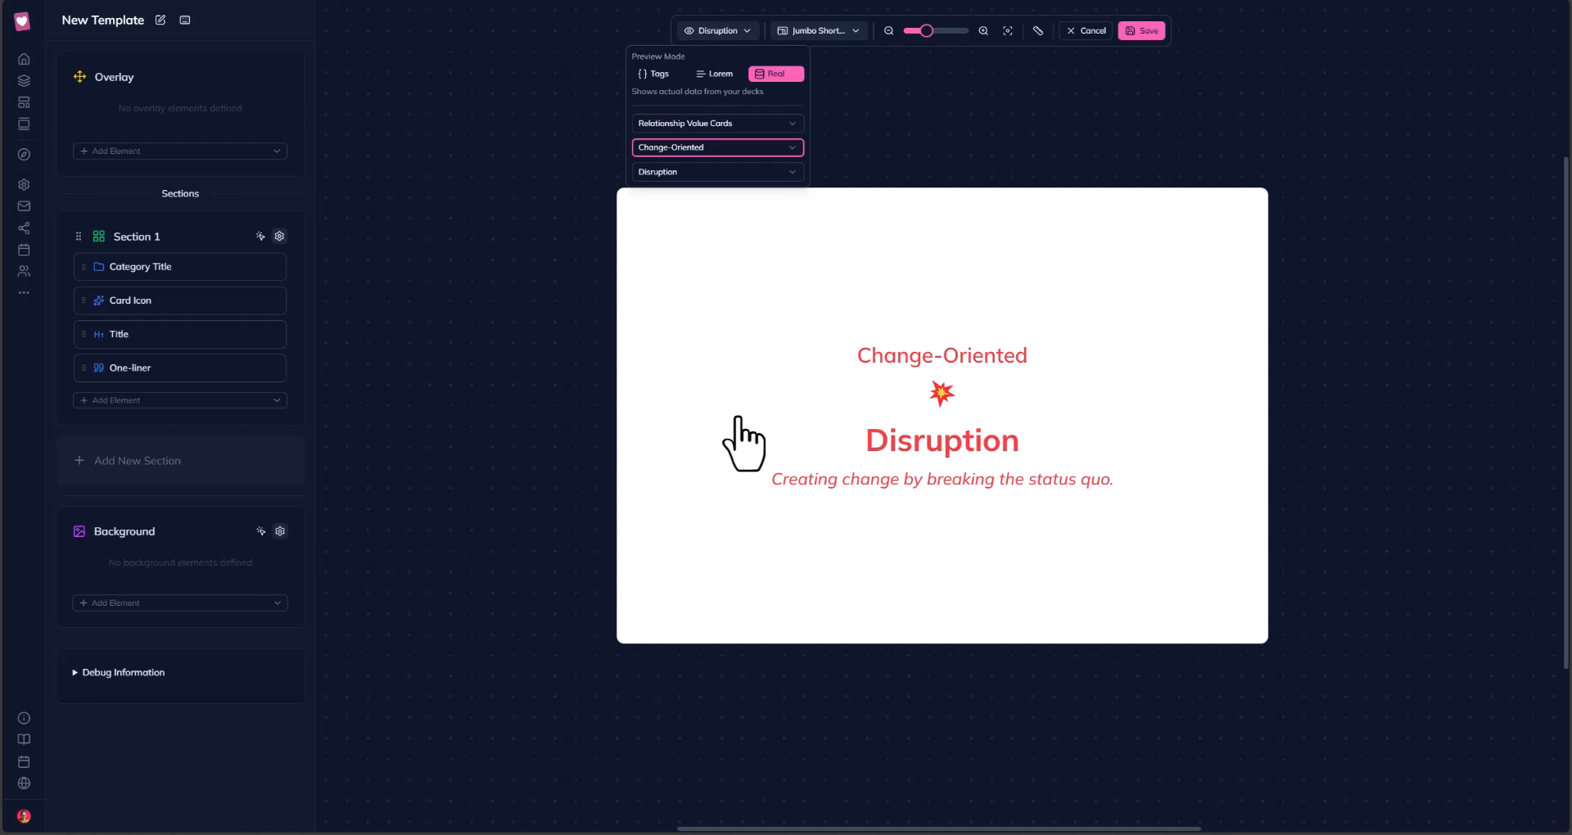
left_click(516, 404)
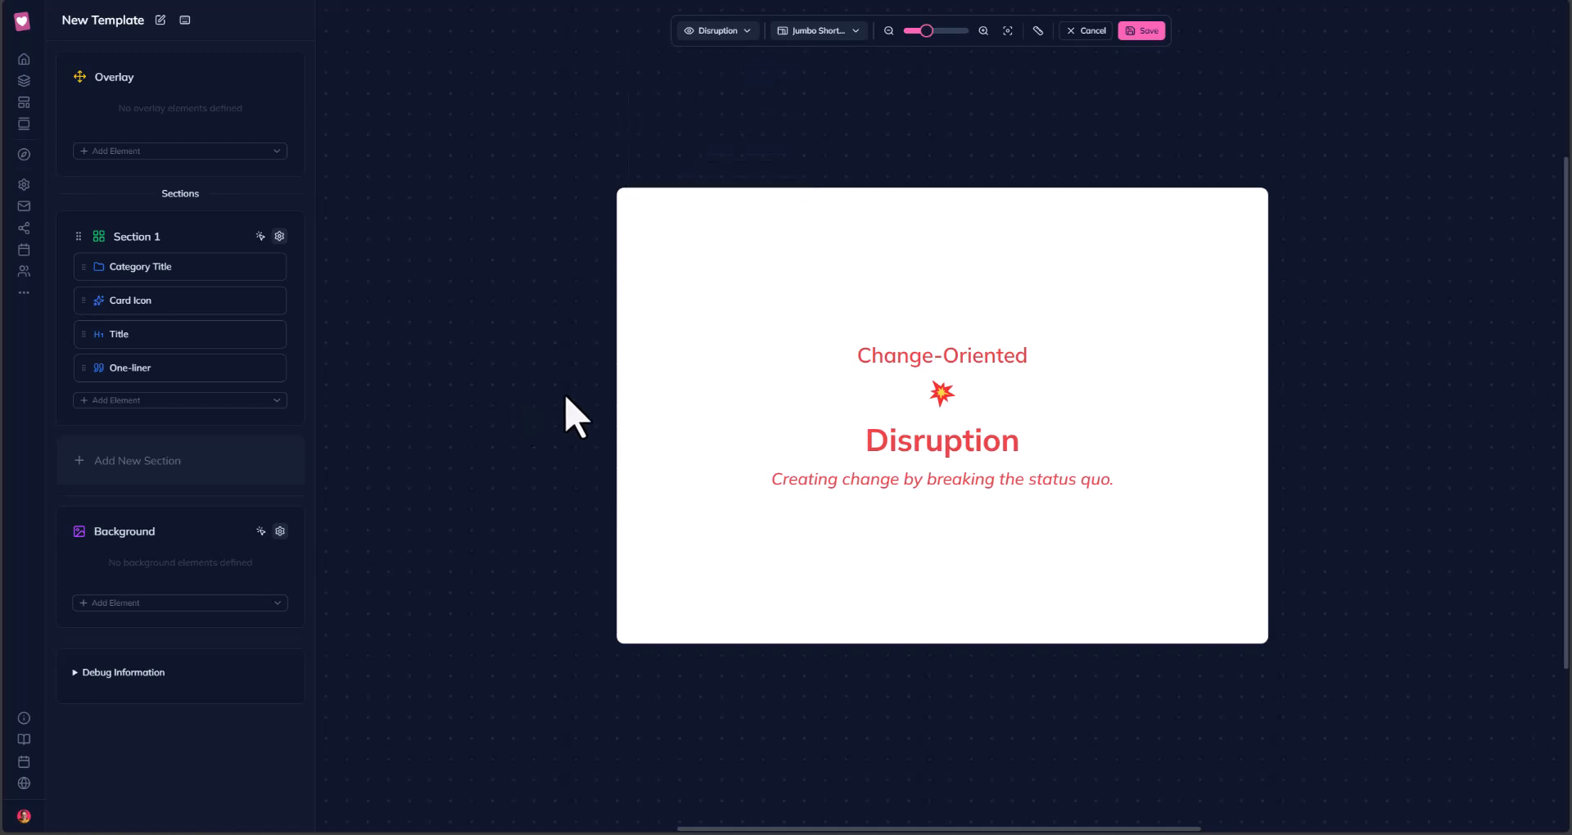
Set the background color of Section 1 to the multicolor swatch that follows the card's category color.
left_click(667, 217)
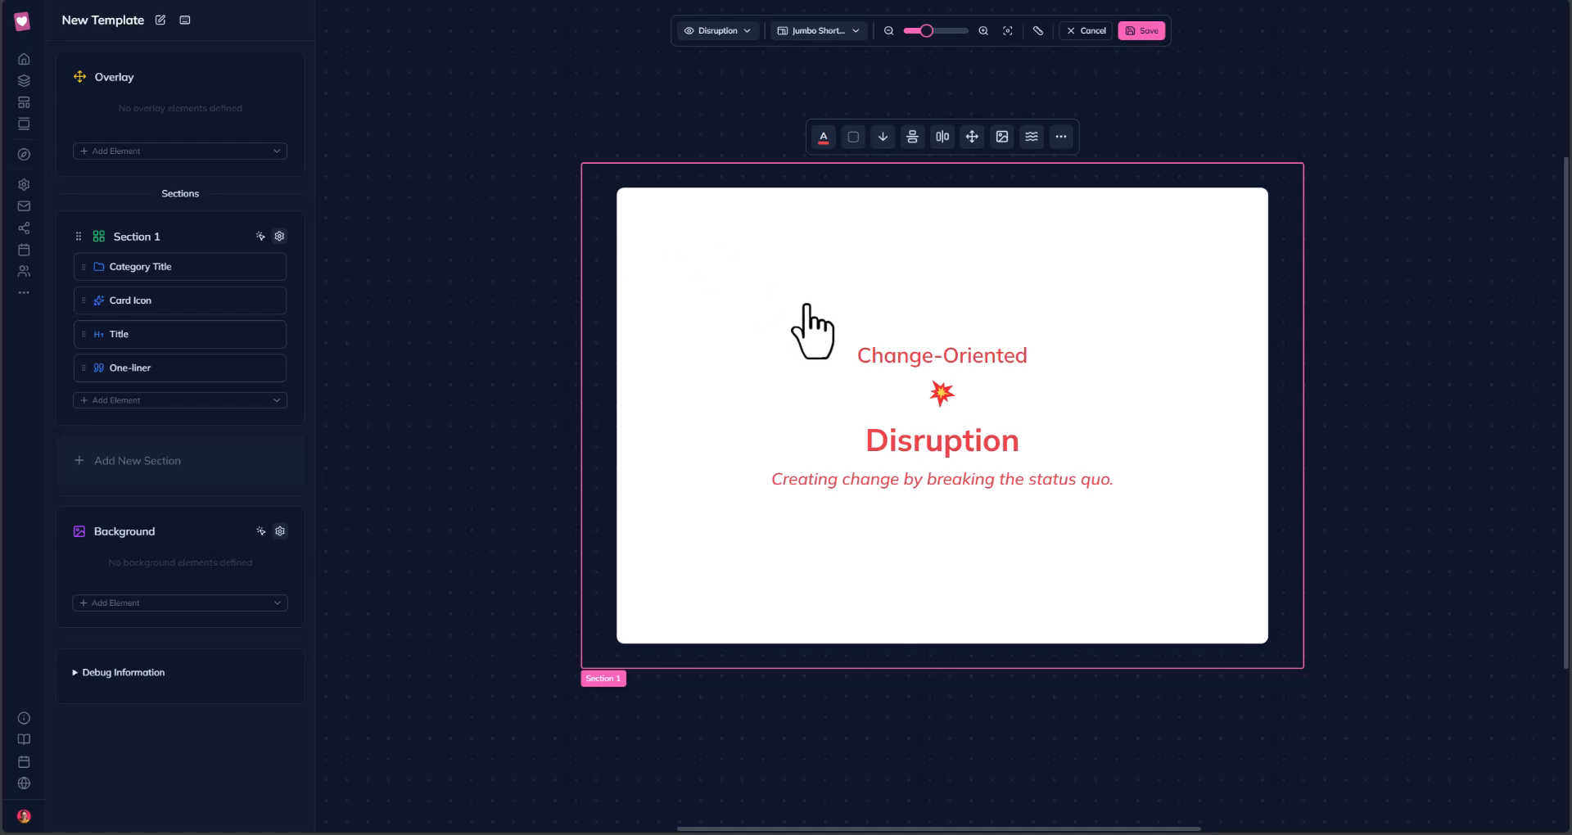
left_click(894, 360)
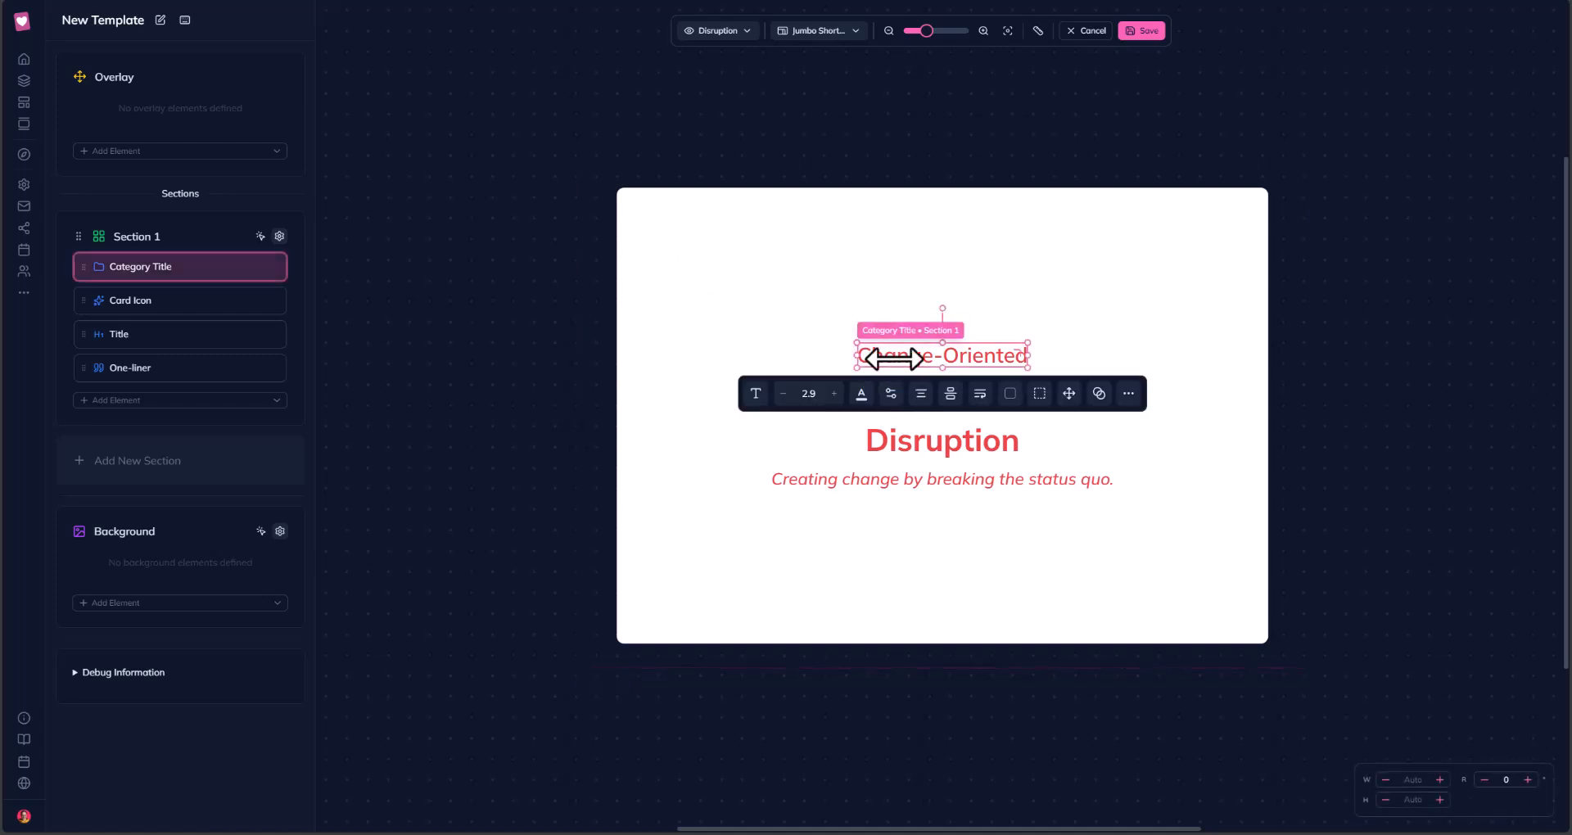
left_click(673, 252)
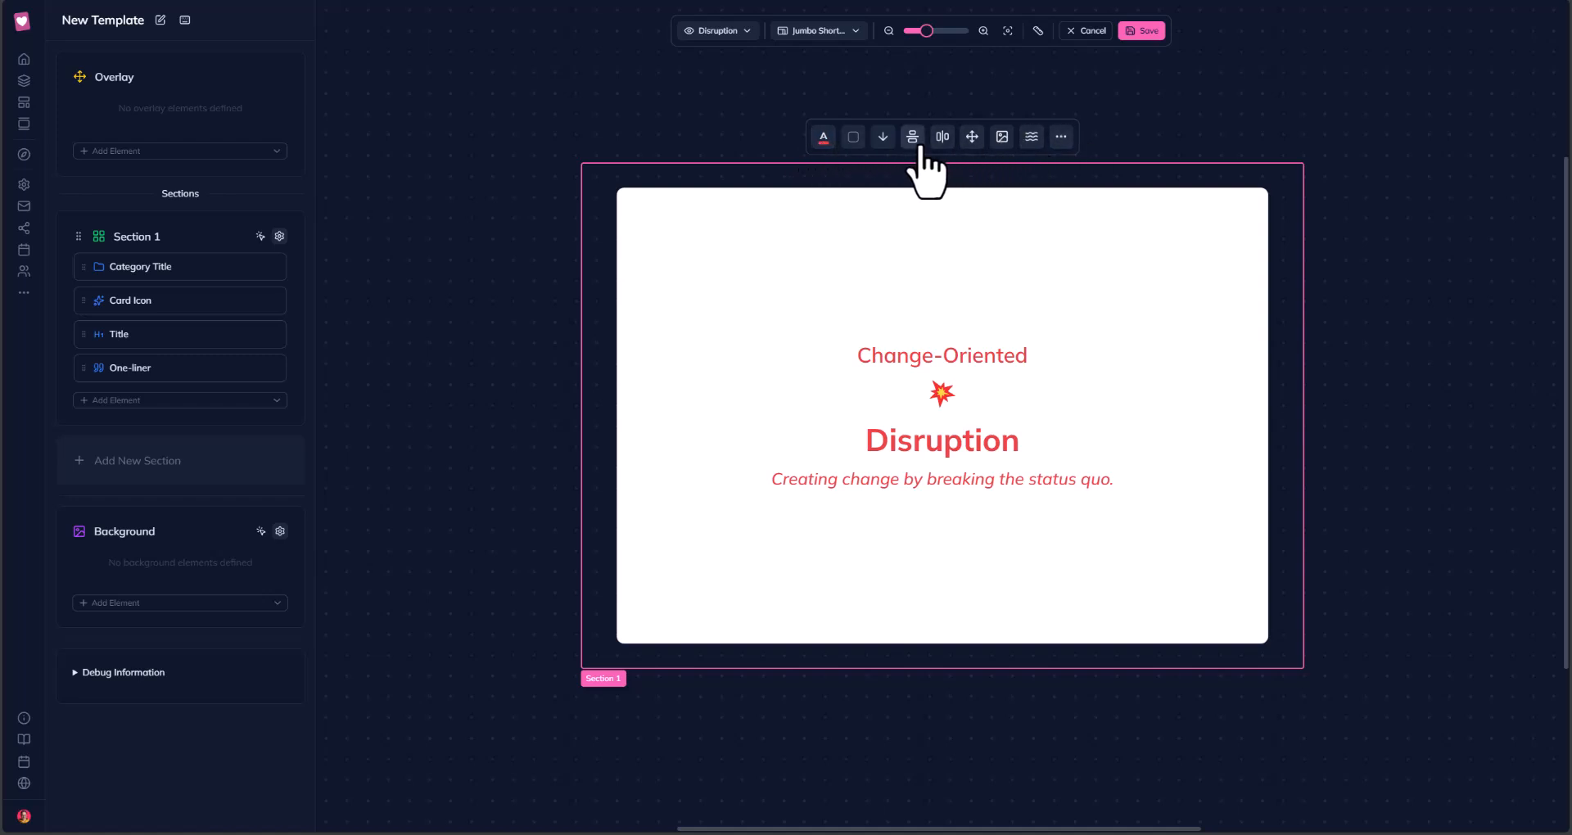
left_click(853, 140)
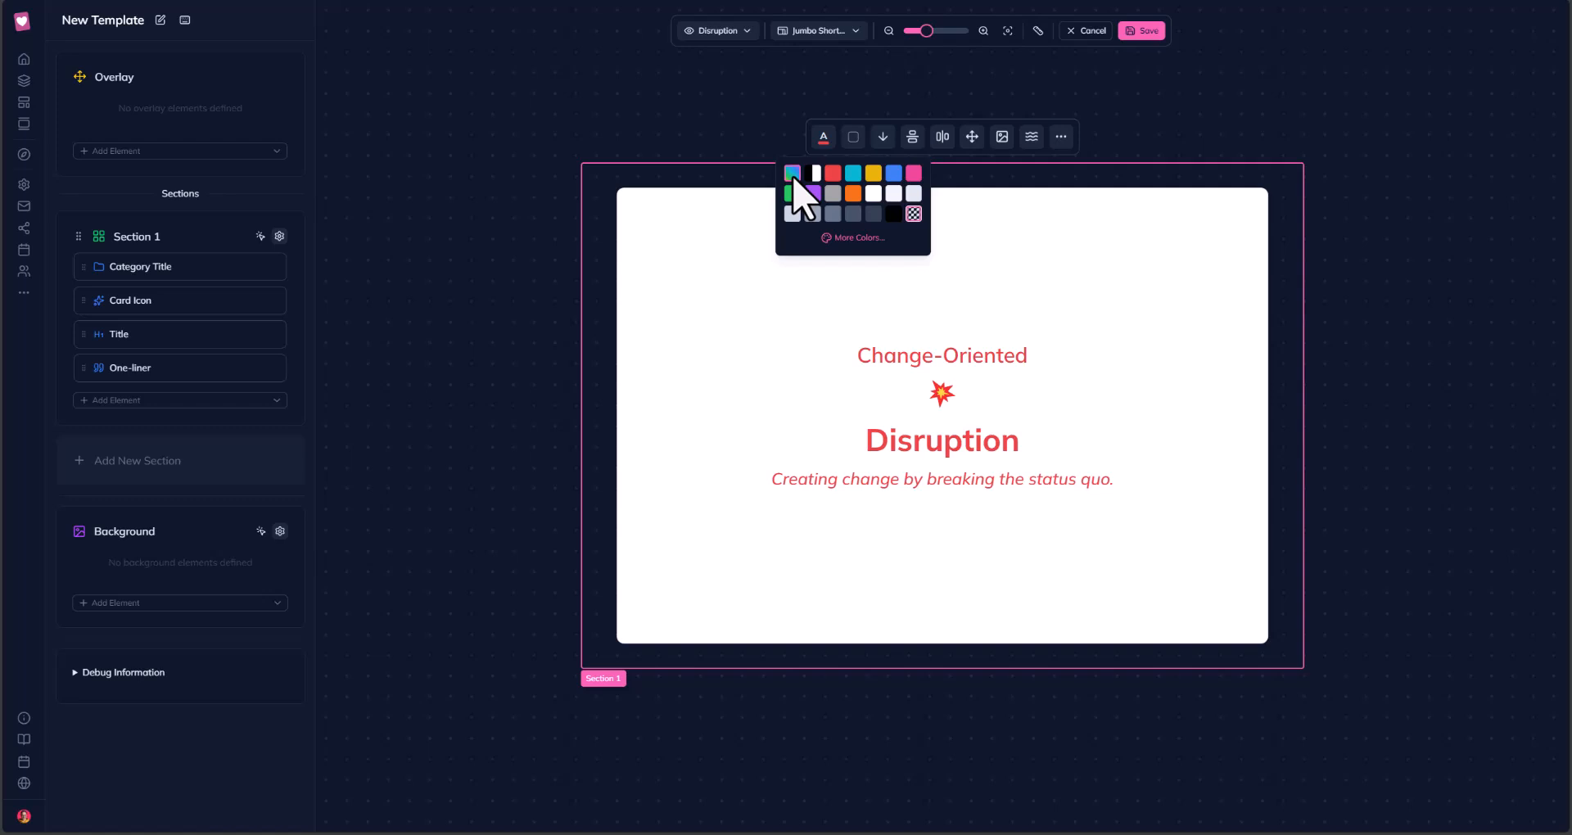
left_click(793, 182)
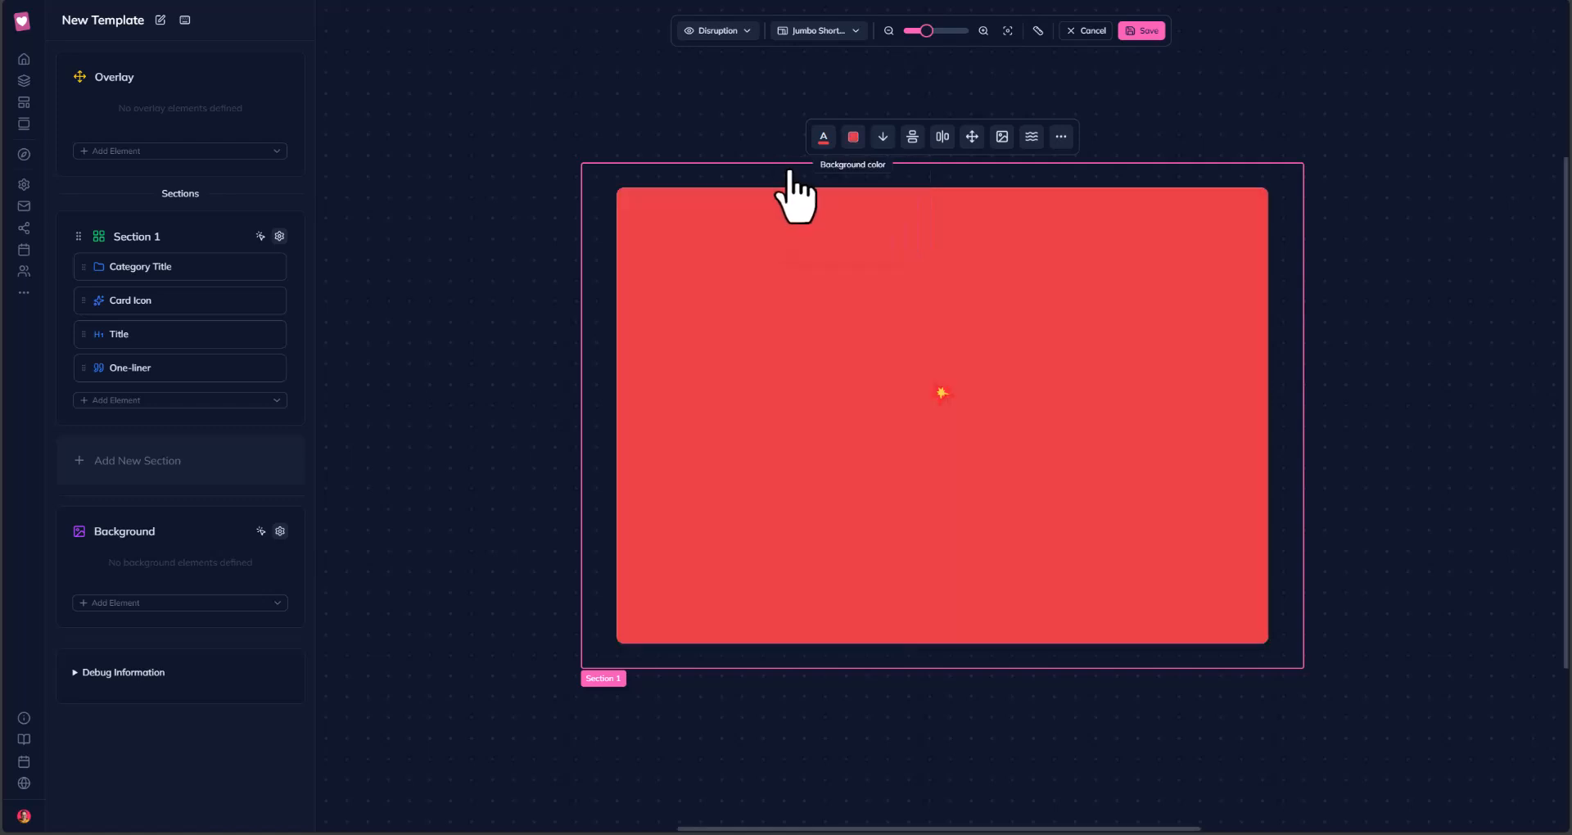
Switch the template preview back to the Relationship-Oriented category to check the background, and close the preview settings.
left_click(725, 33)
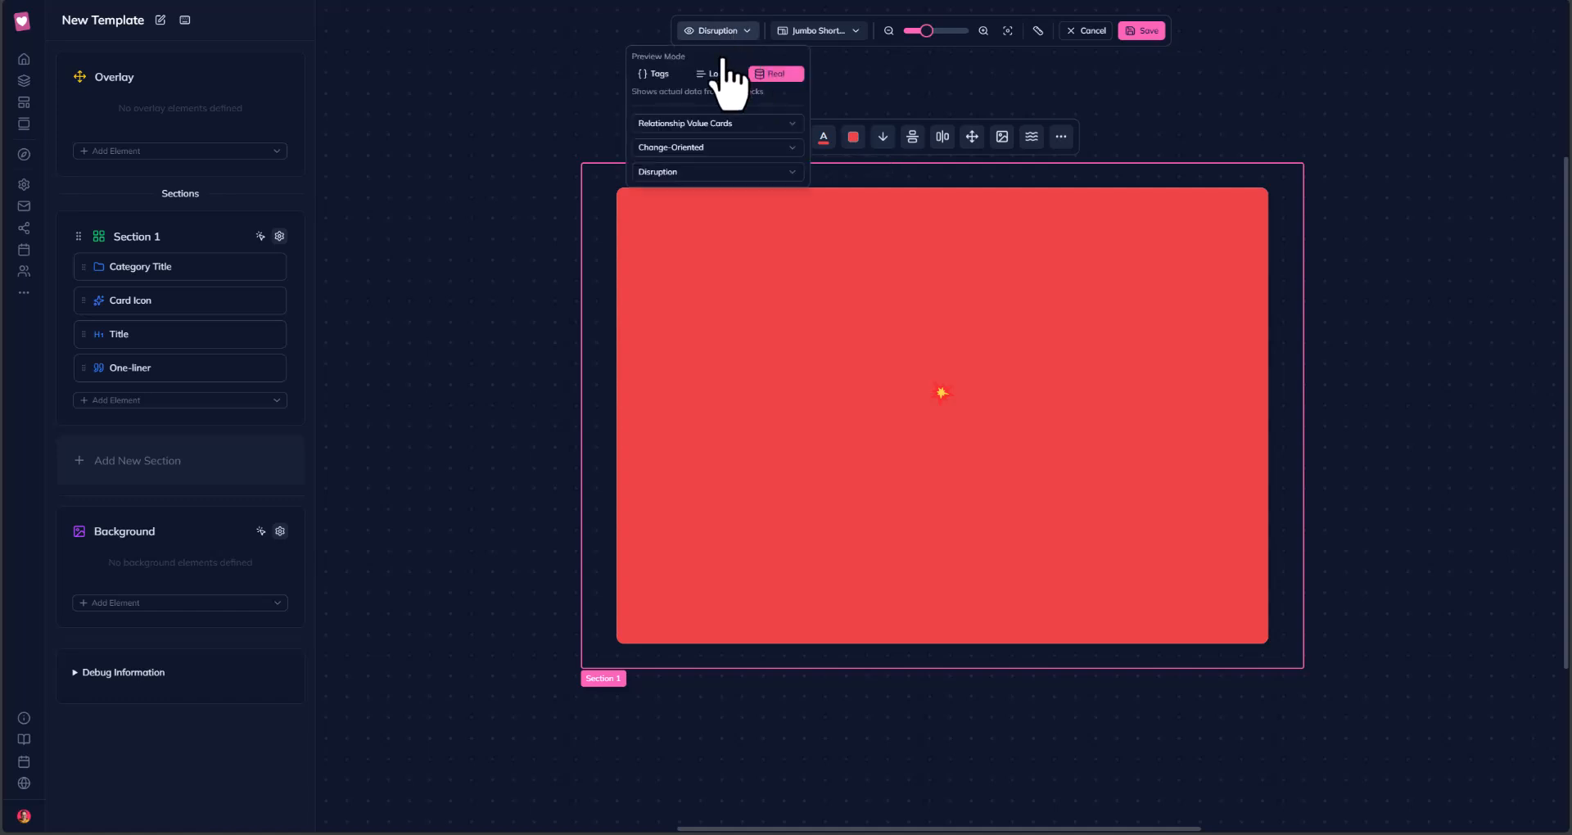
left_click(676, 149)
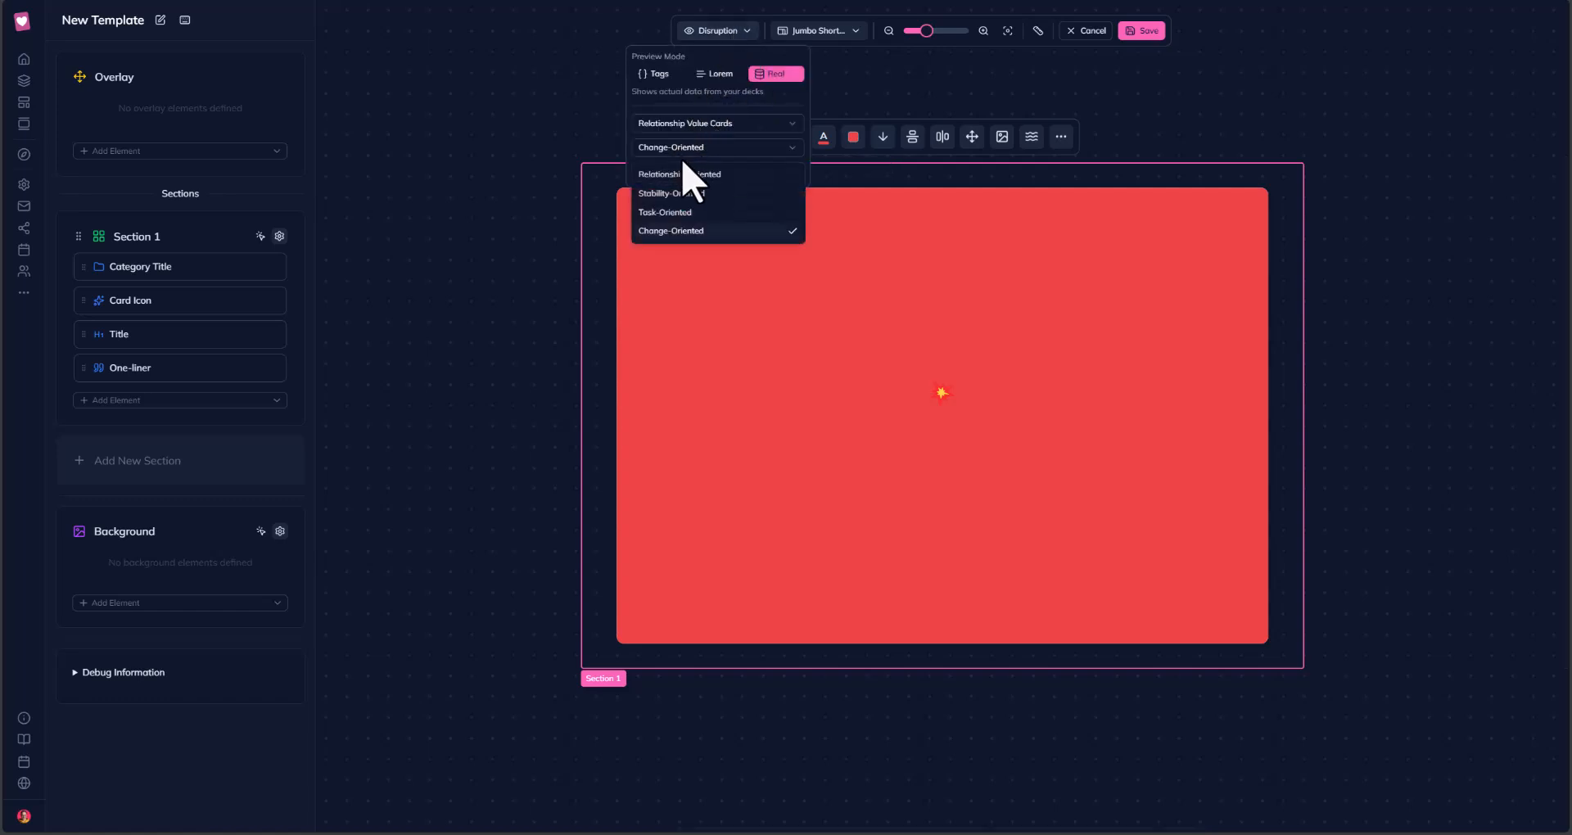
left_click(687, 174)
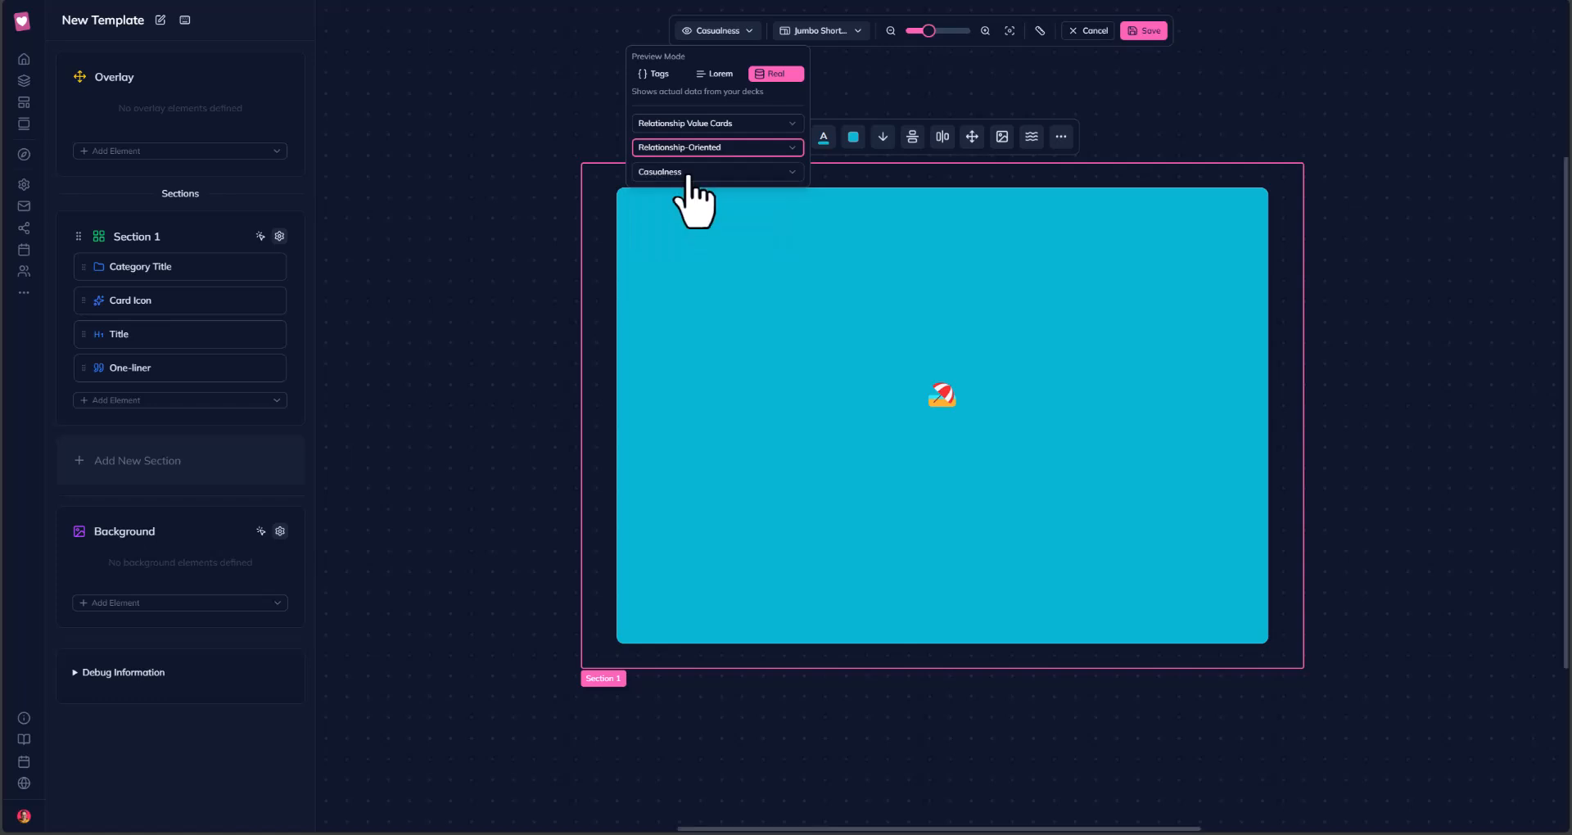
left_click(463, 358)
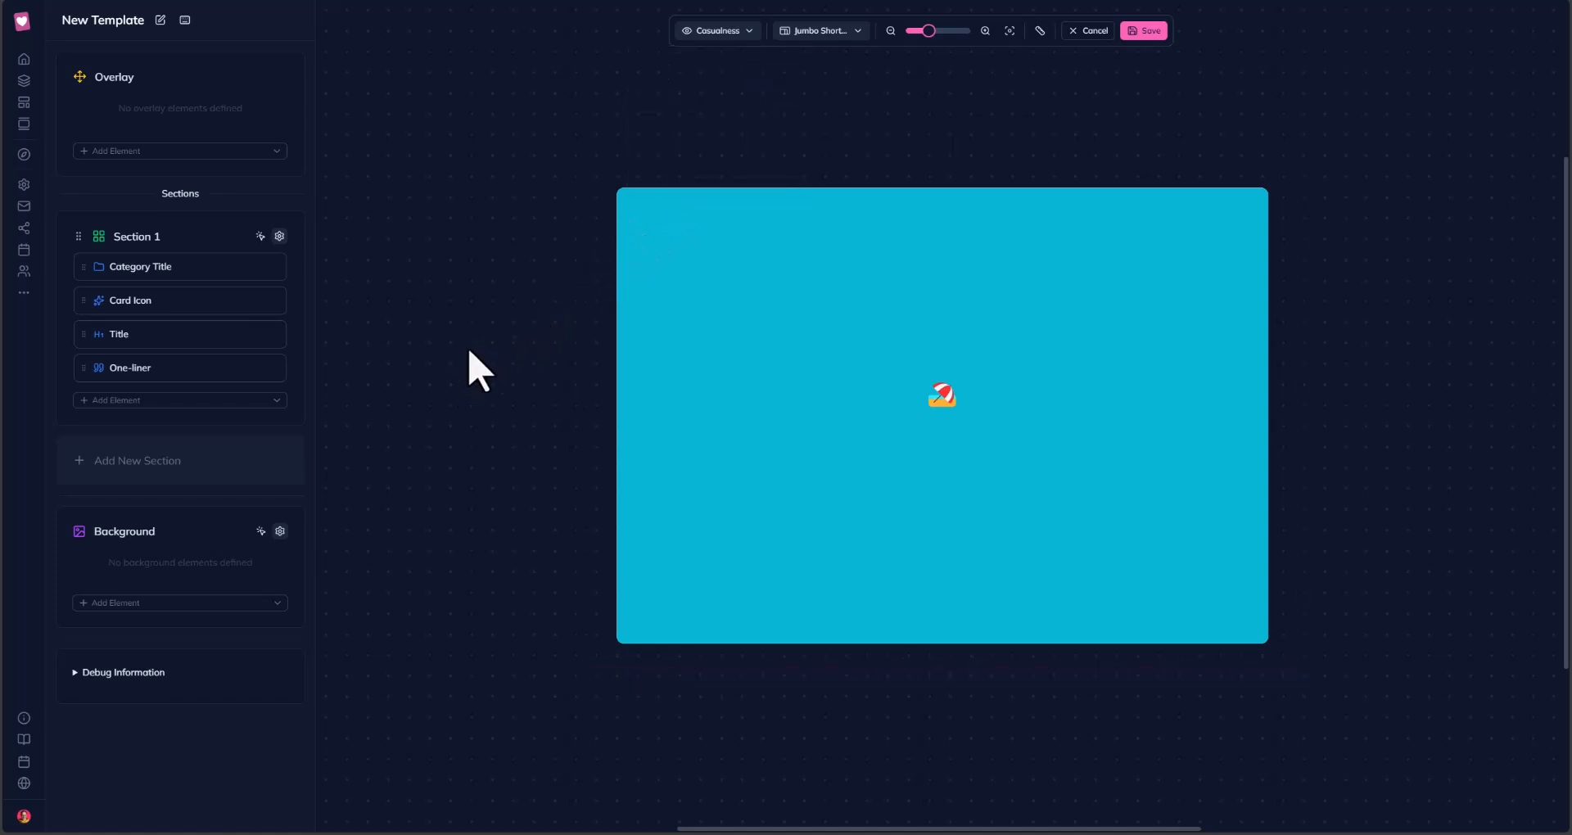
Set the text color of Section 1 to the half-black, half-white contrast swatch.
left_click(645, 209)
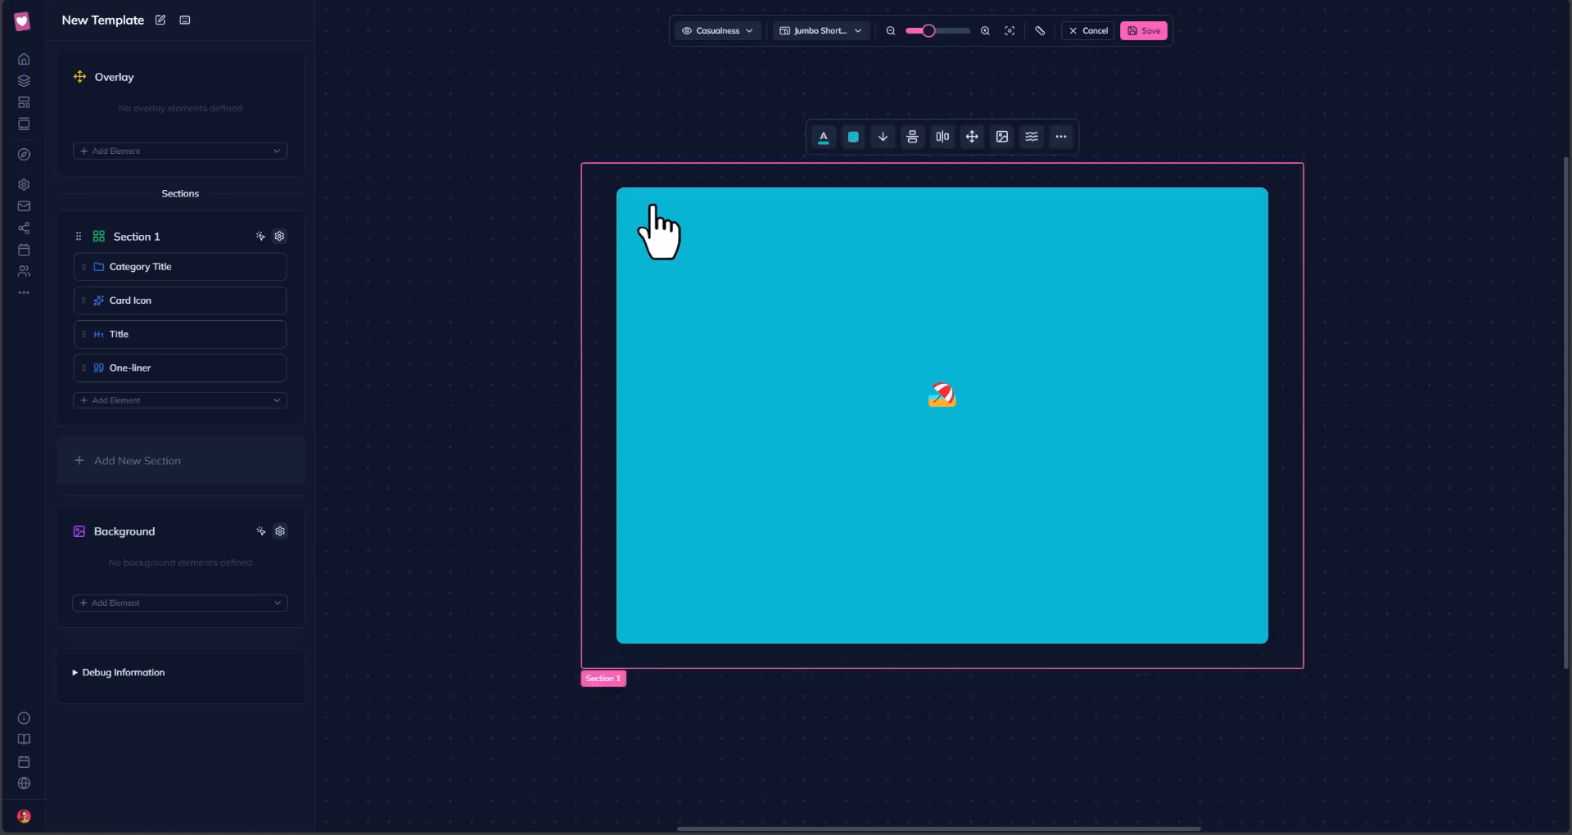
left_click(824, 137)
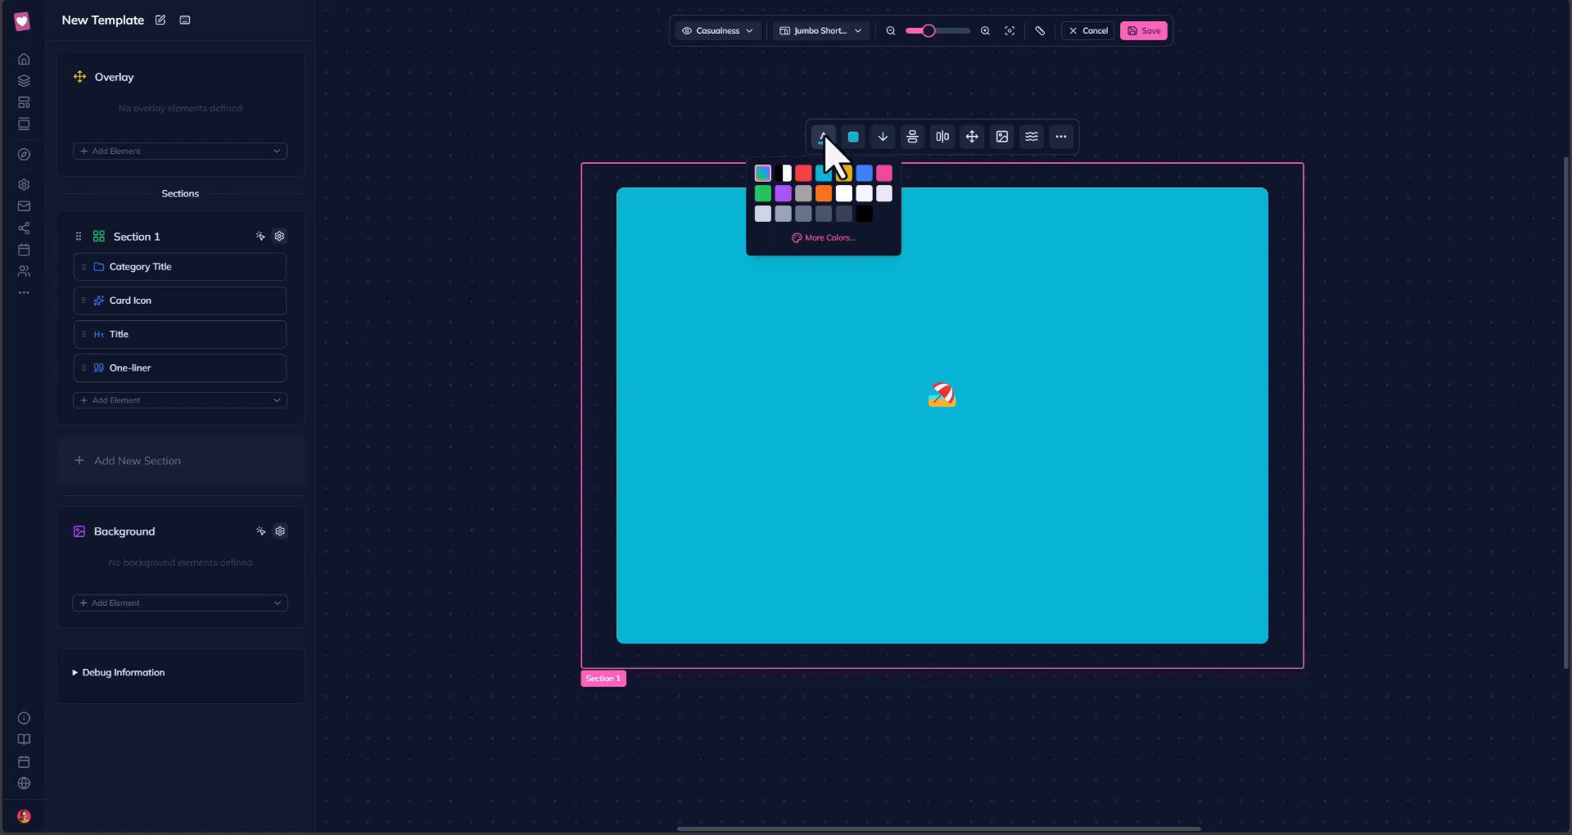
left_click(783, 173)
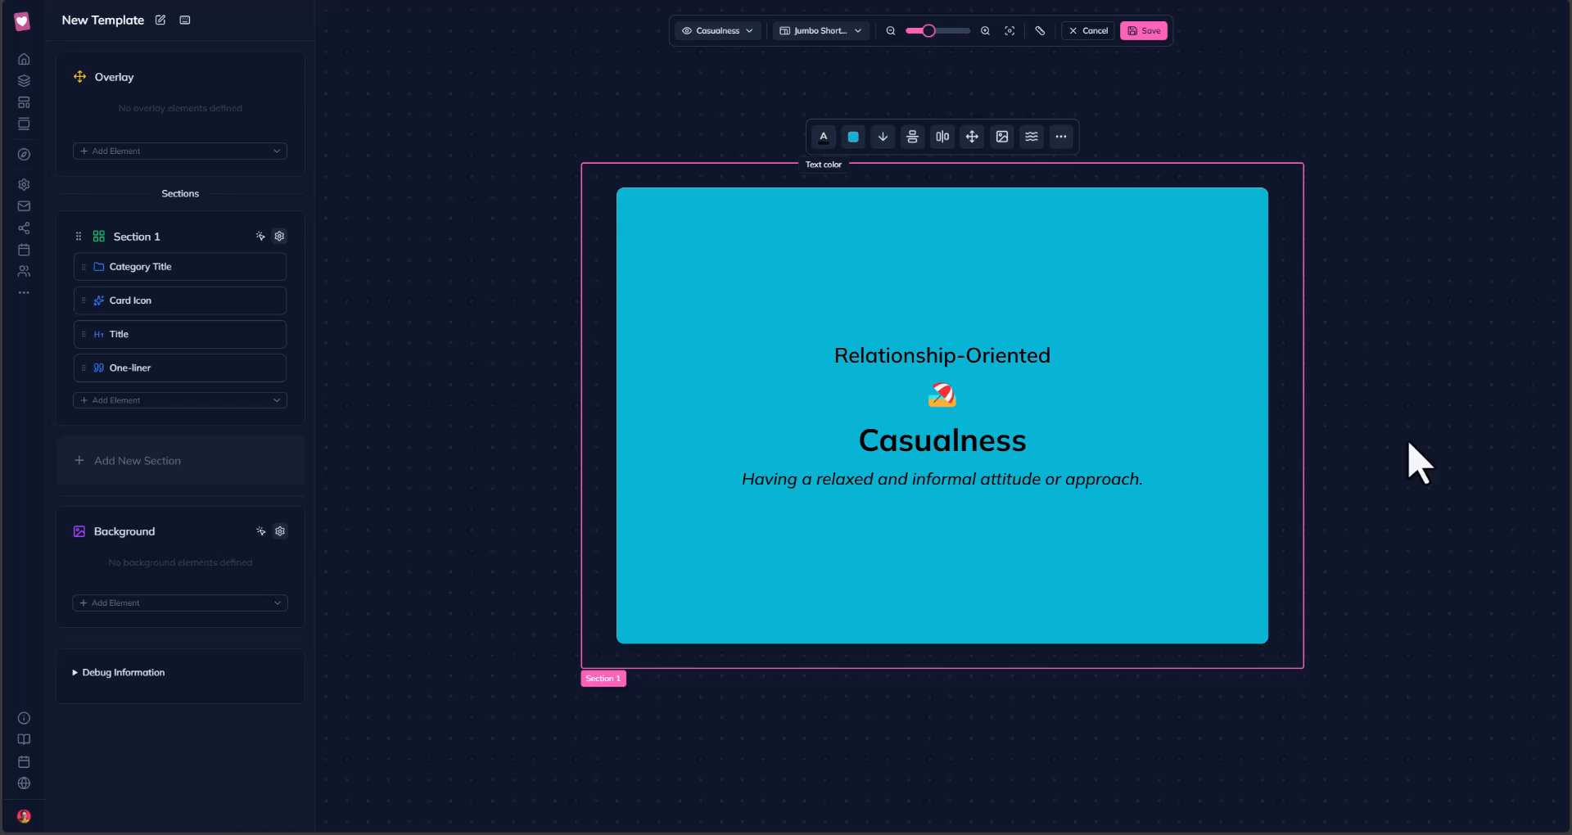
Change the font family of the Category Title element to Poppins and deselect it.
left_click(859, 358)
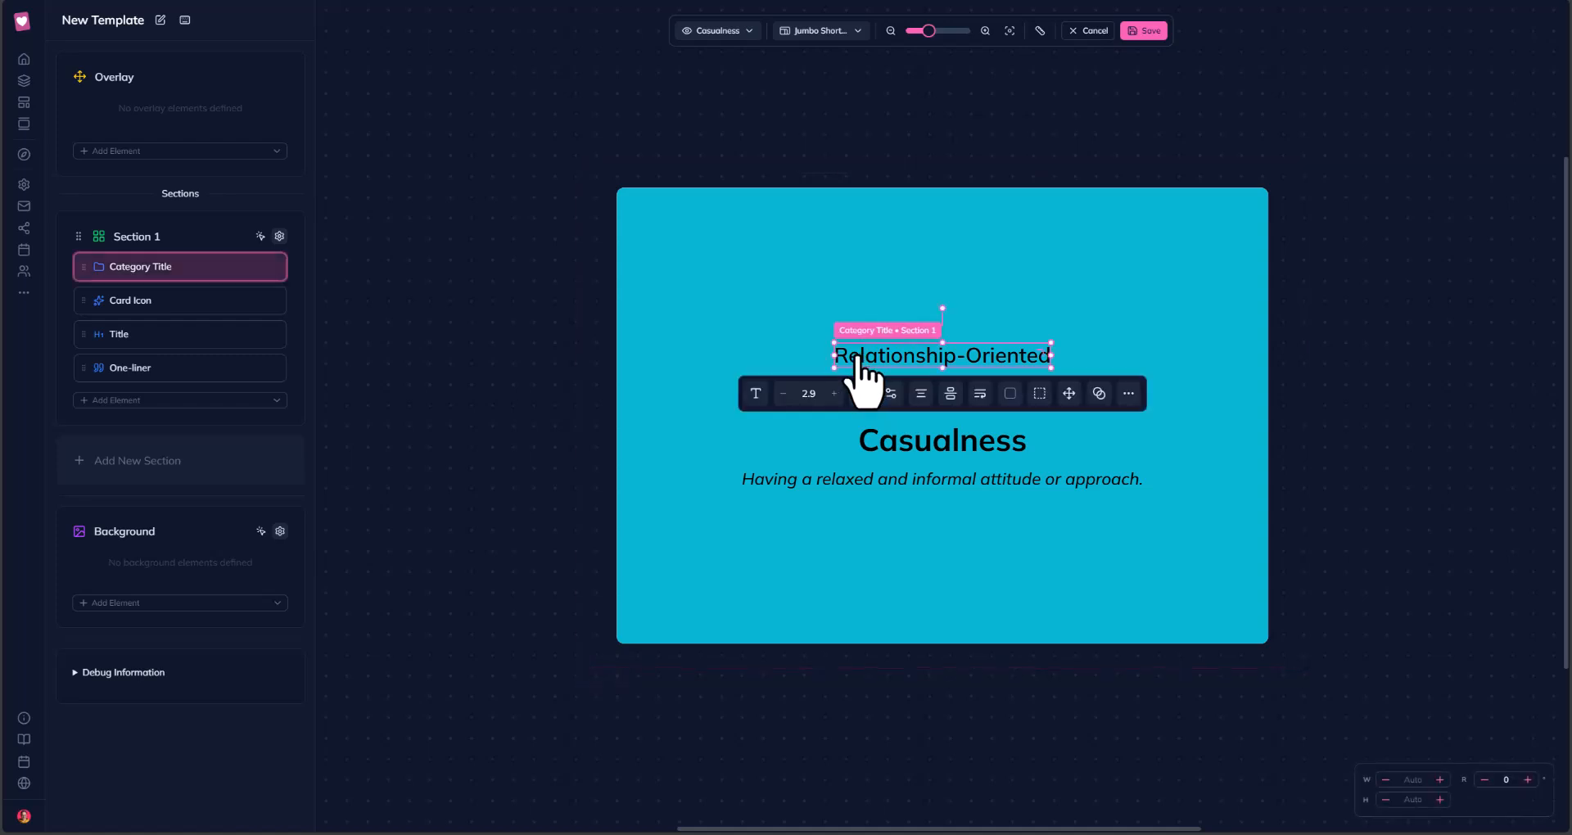
left_click(755, 393)
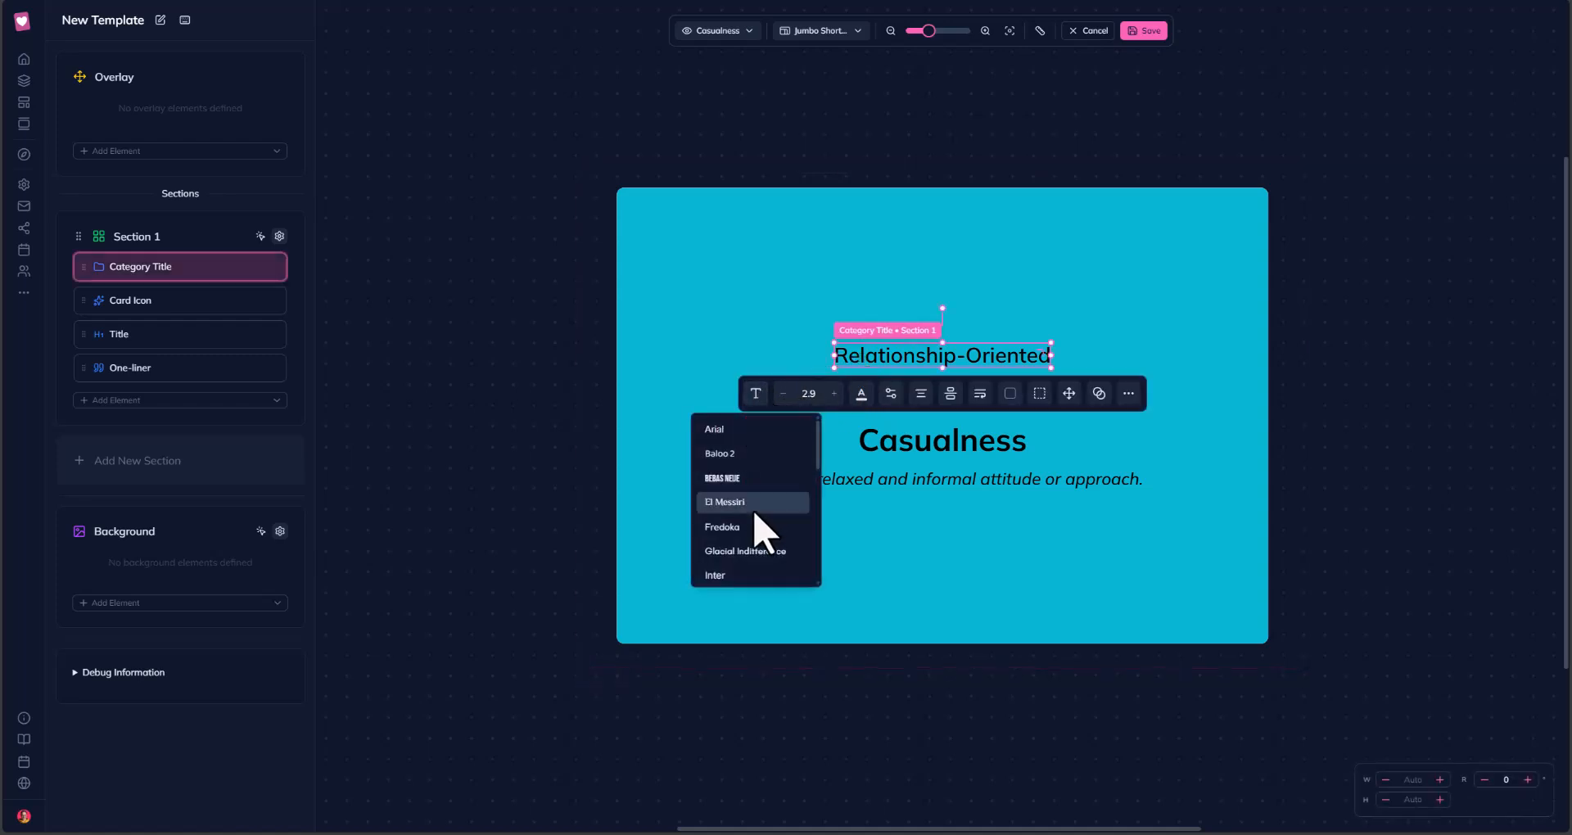
scroll(766, 532, "down", 4)
scroll(754, 513, "down", 4)
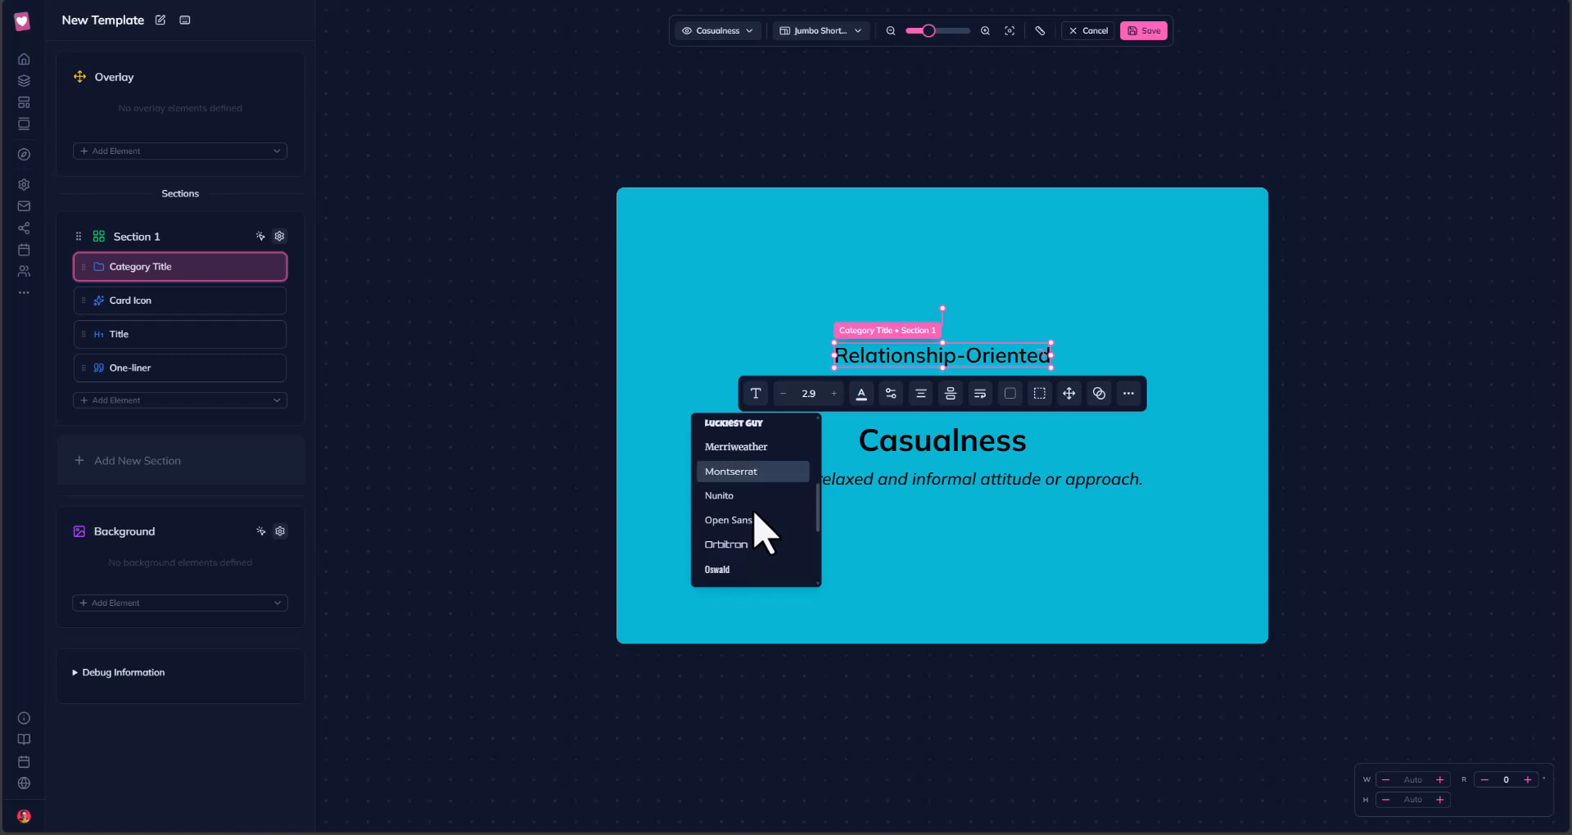
left_click(736, 520)
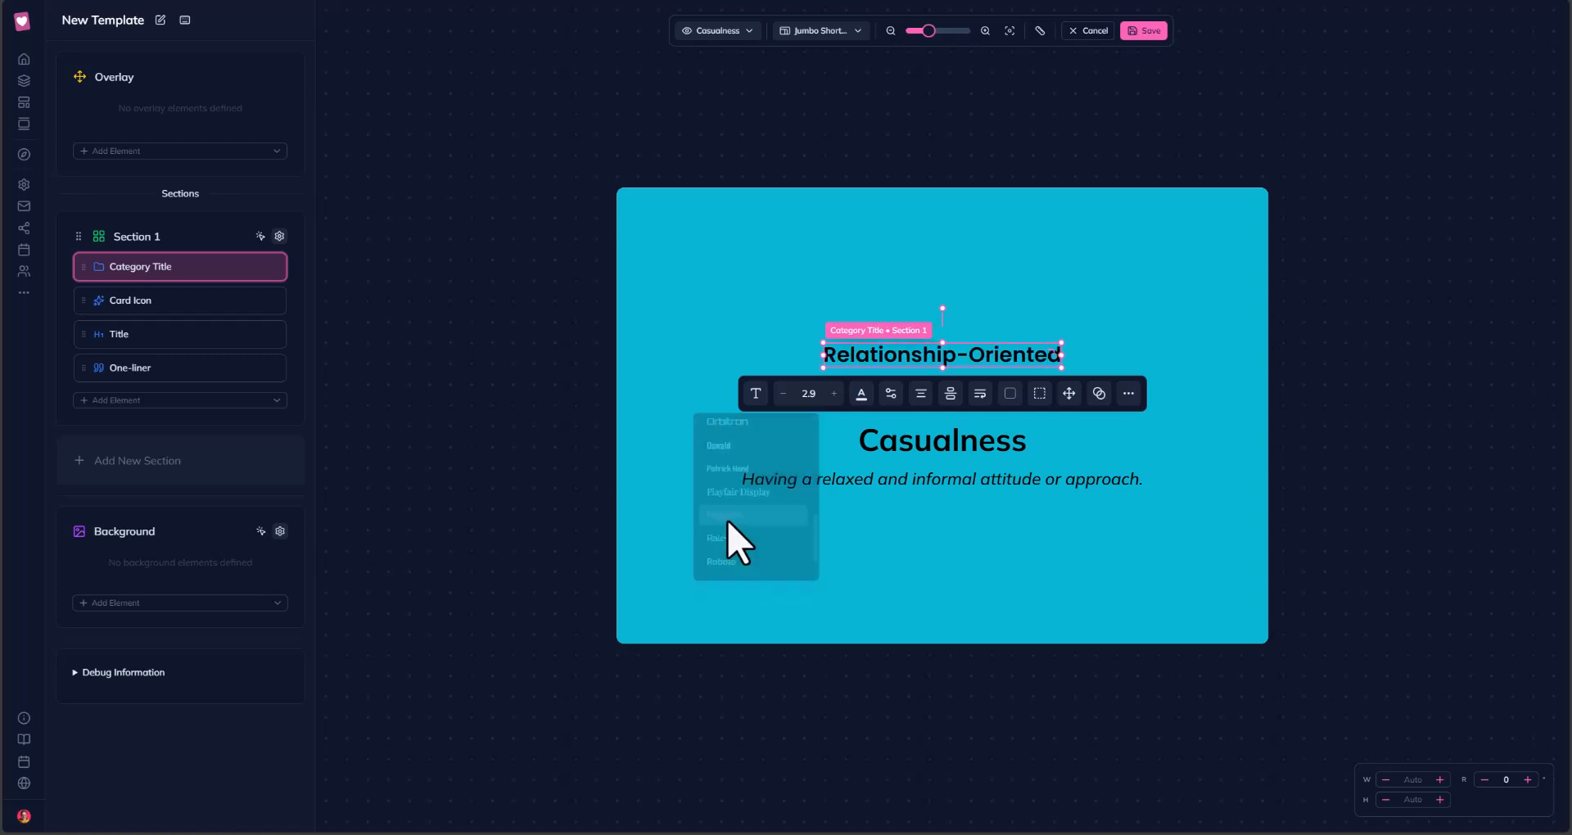
left_click(578, 442)
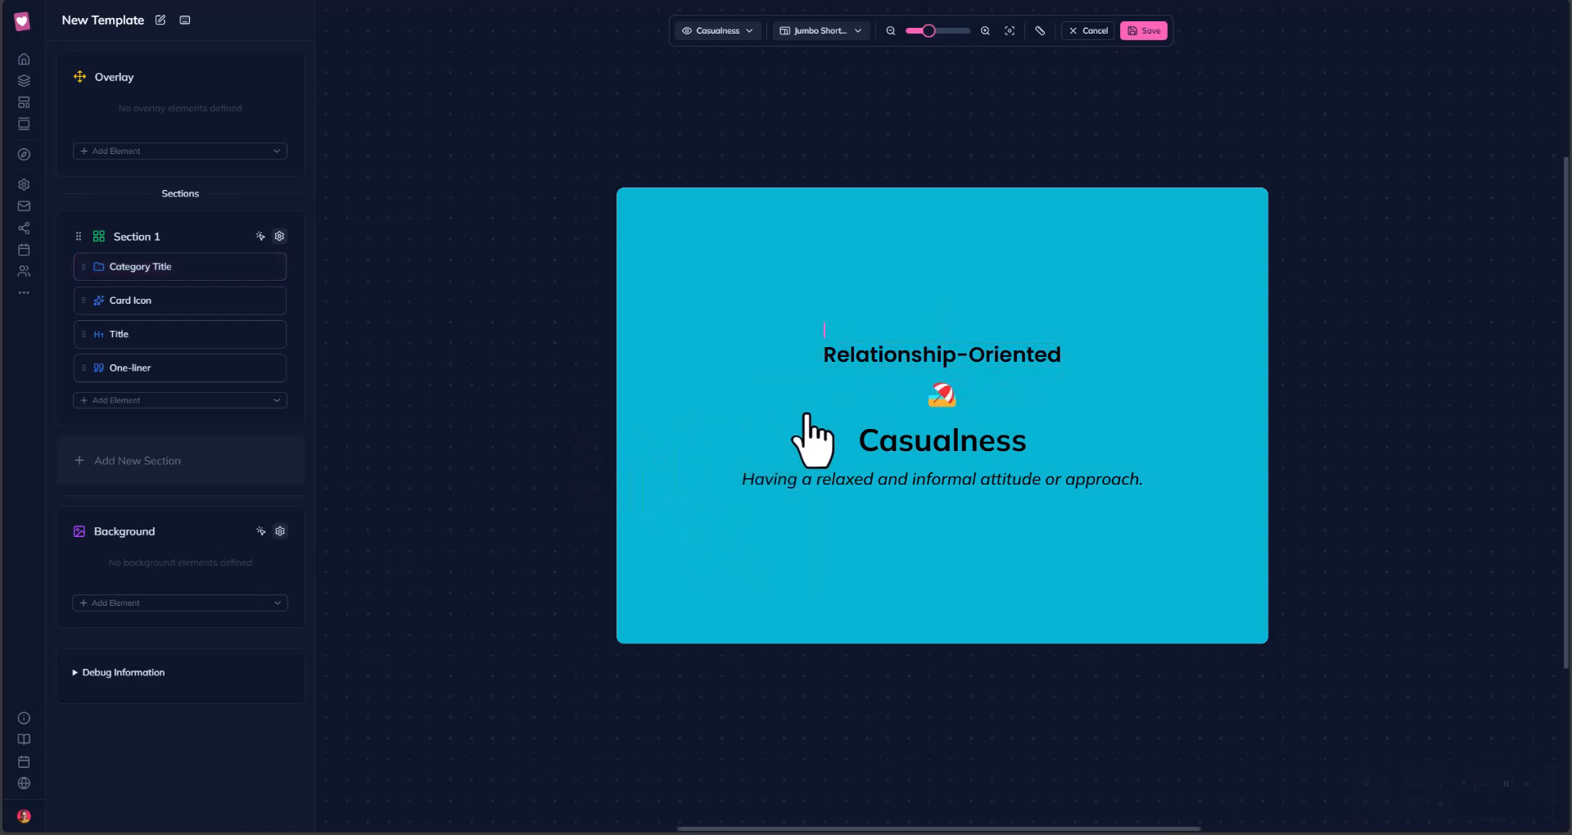
Change the font family of the Title element to Poppins and deselect it.
left_click(954, 434)
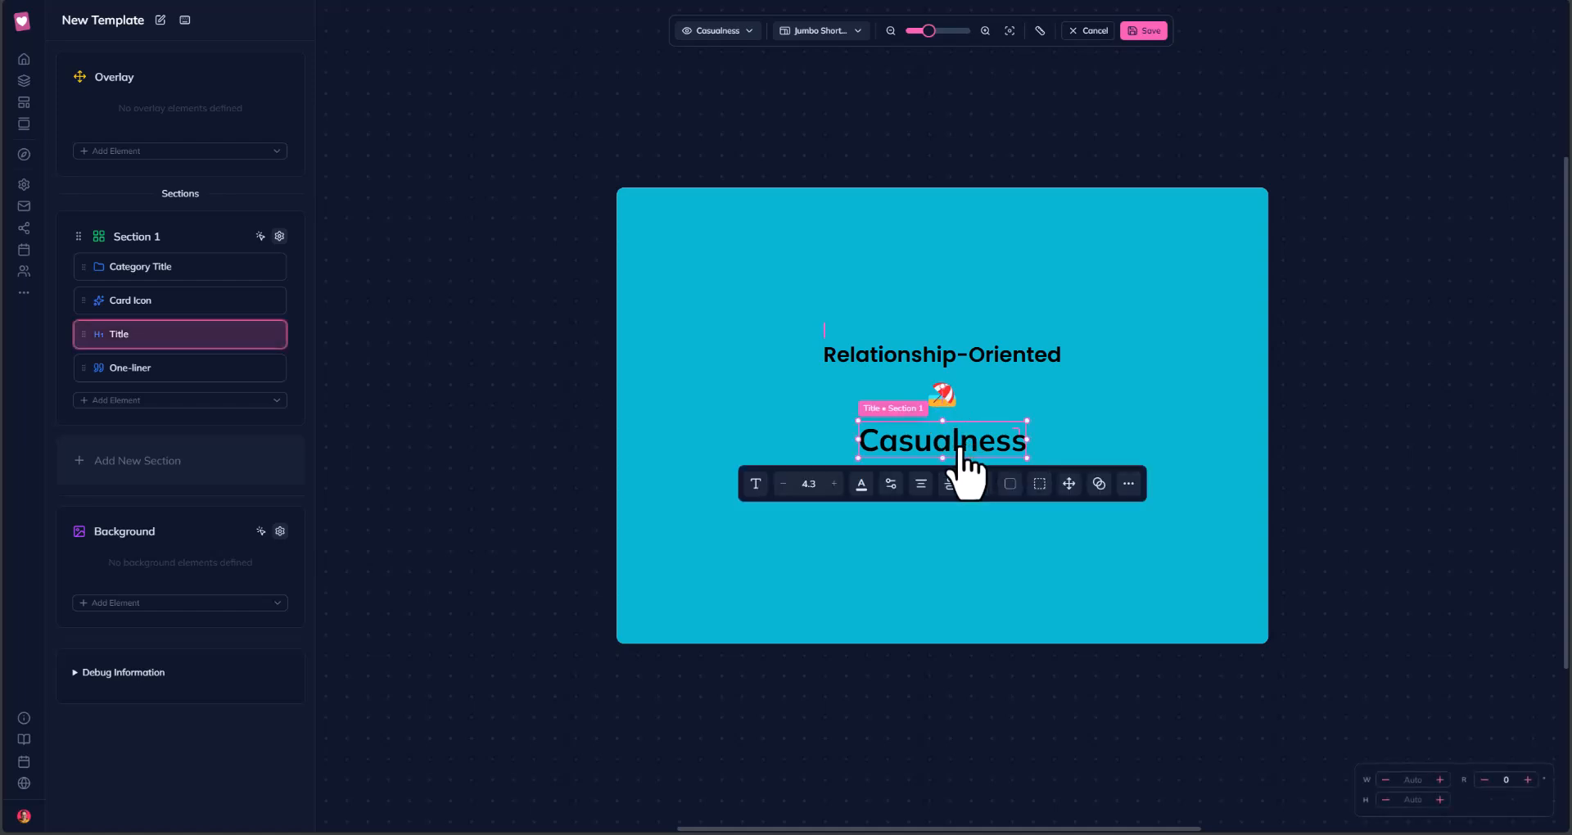
left_click(750, 487)
scroll(747, 596, "down", 5)
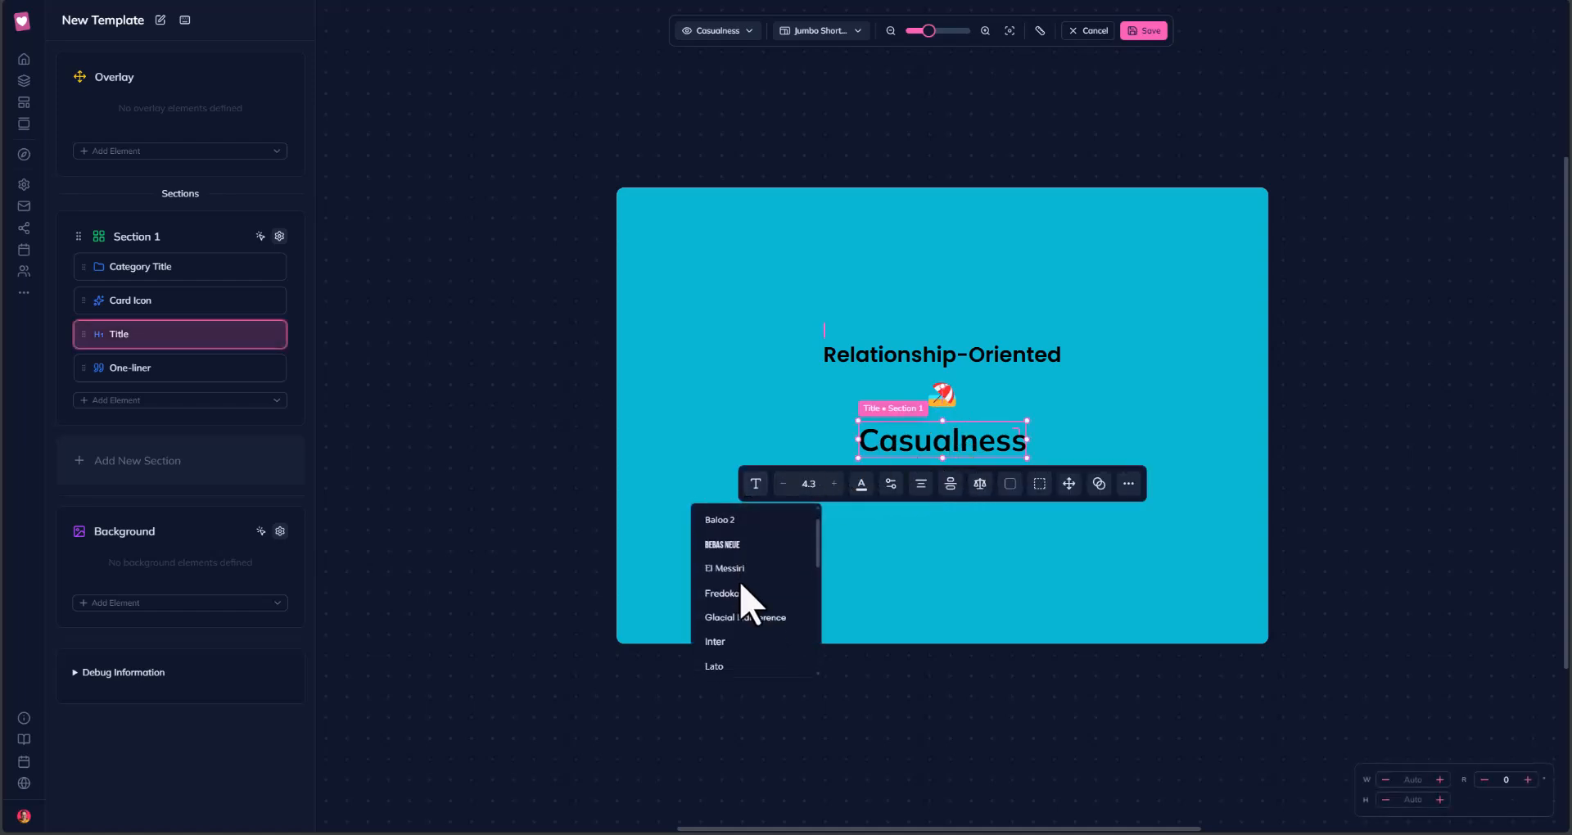
scroll(740, 584, "down", 5)
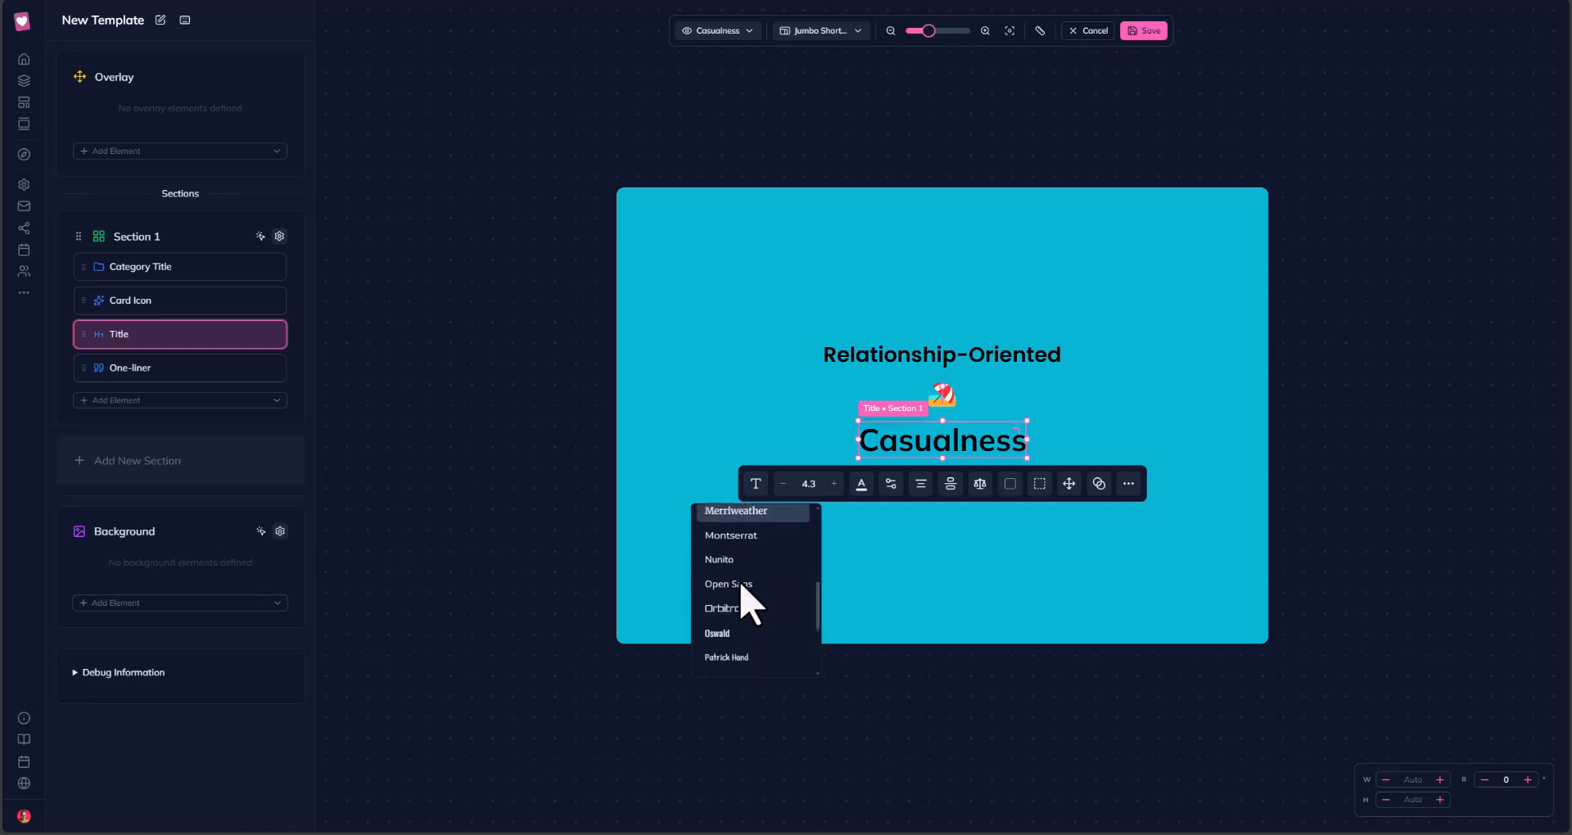
left_click(737, 630)
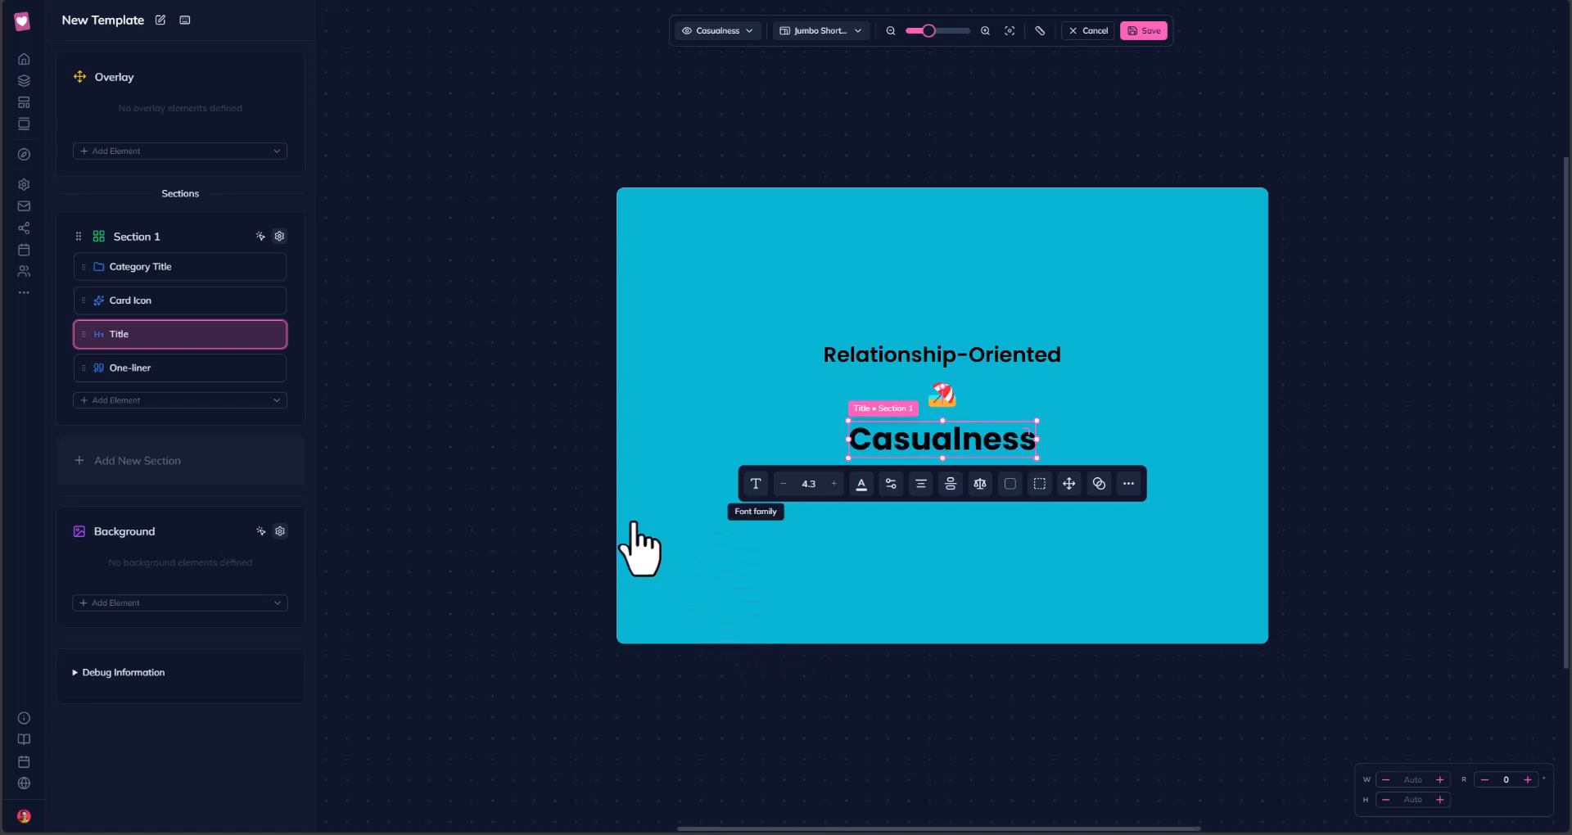
left_click(561, 504)
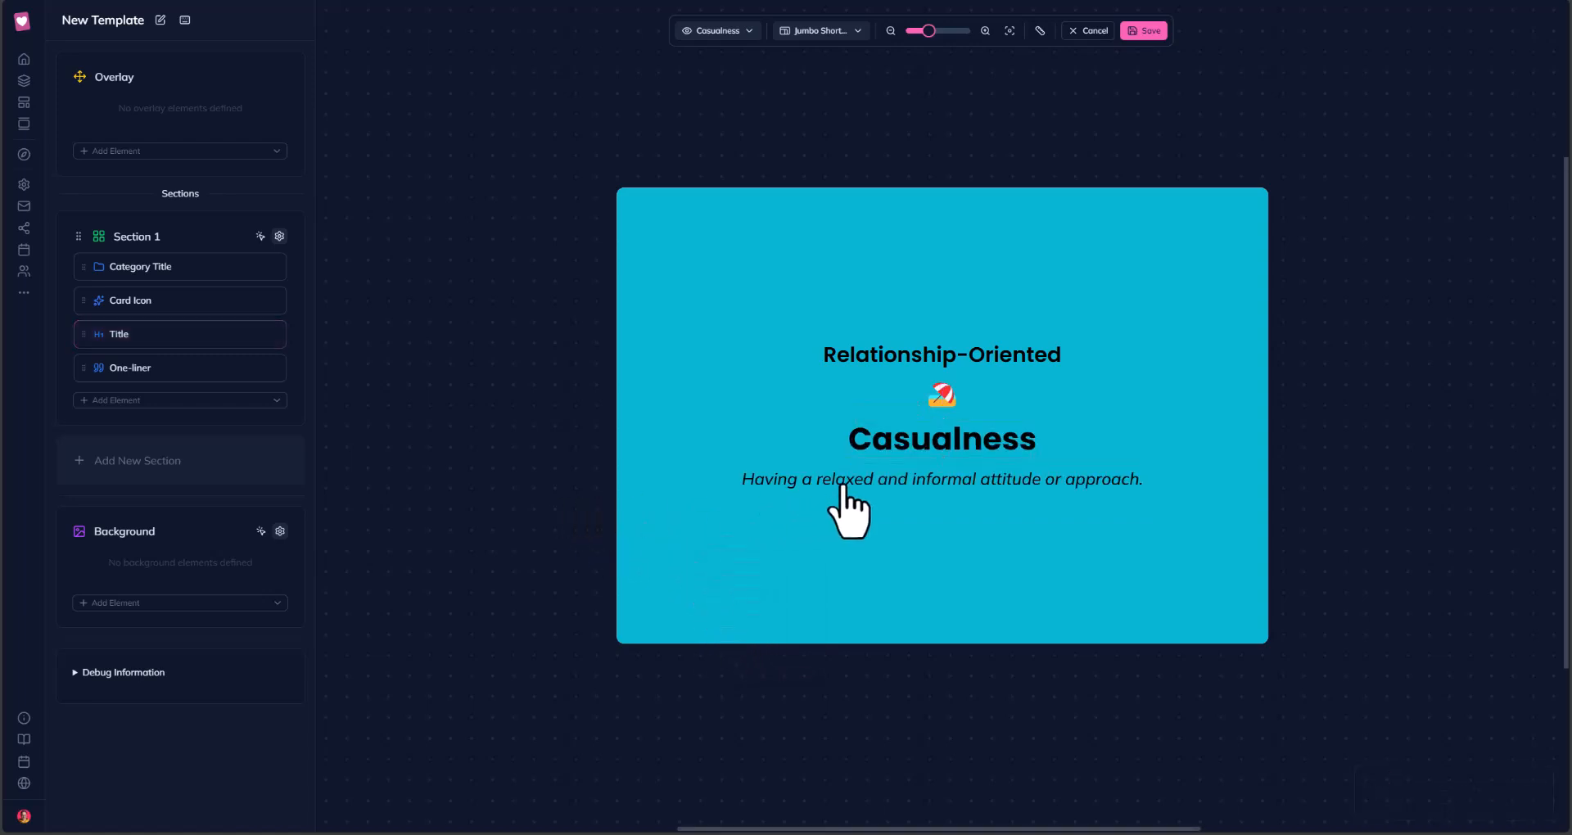
Change the font family of the One-liner element below the title to Poppins.
left_click(844, 488)
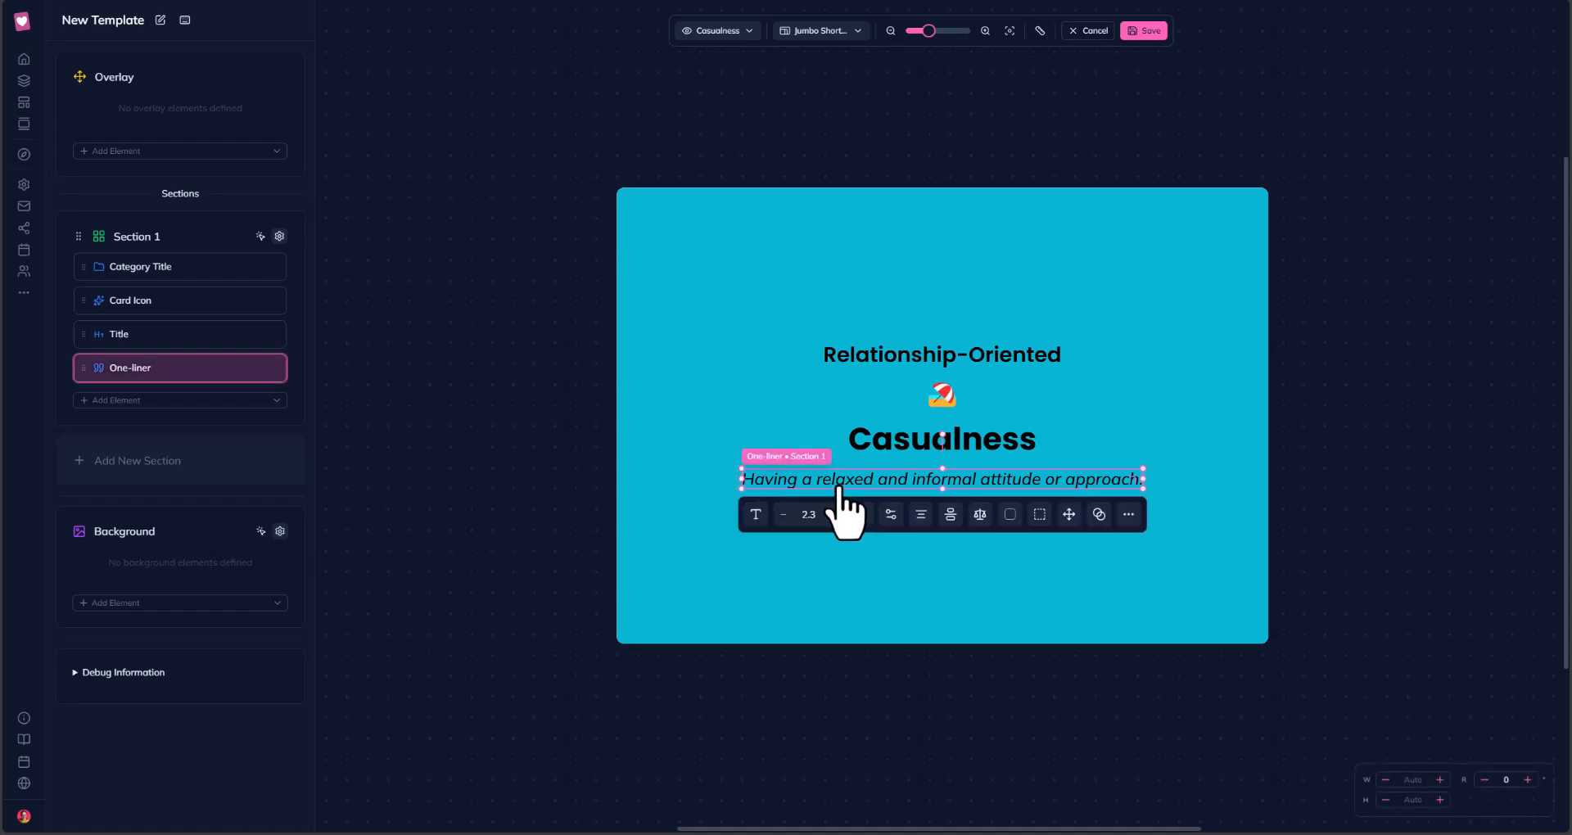
left_click(755, 514)
scroll(741, 614, "down", 5)
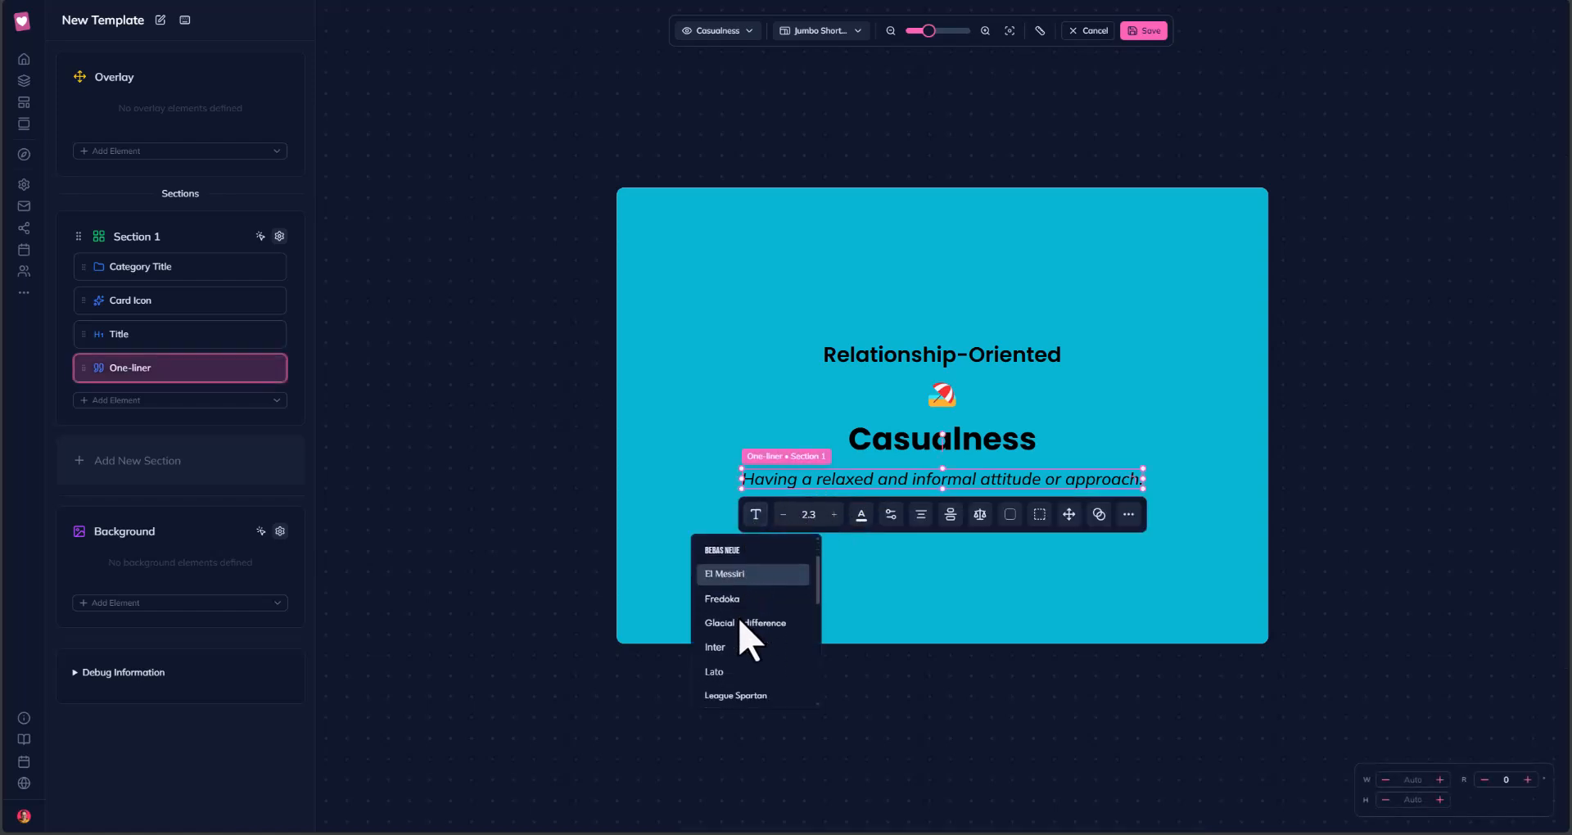
scroll(740, 626, "down", 3)
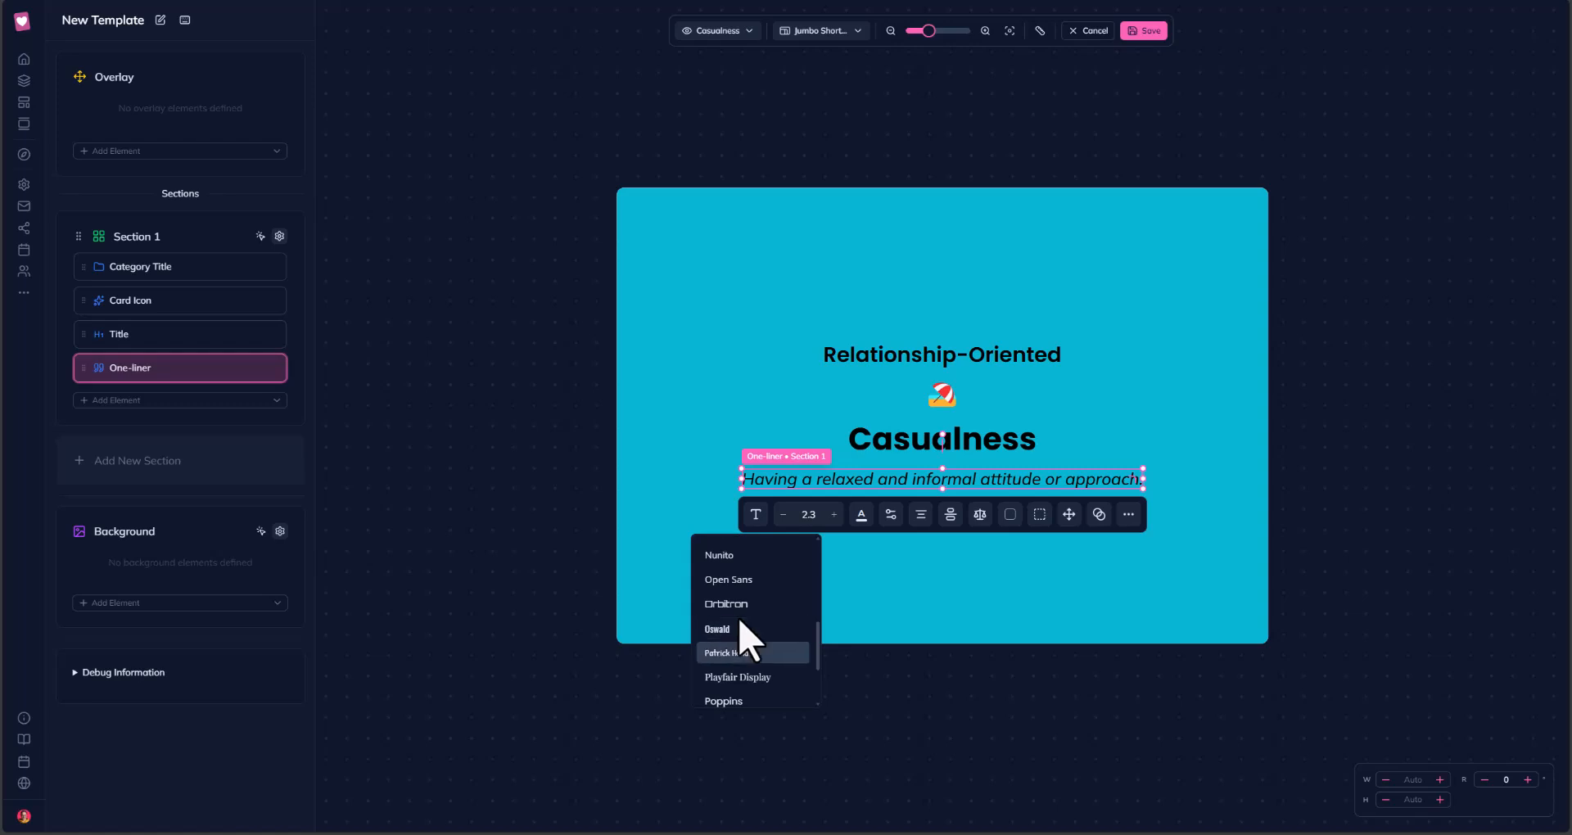
left_click(735, 643)
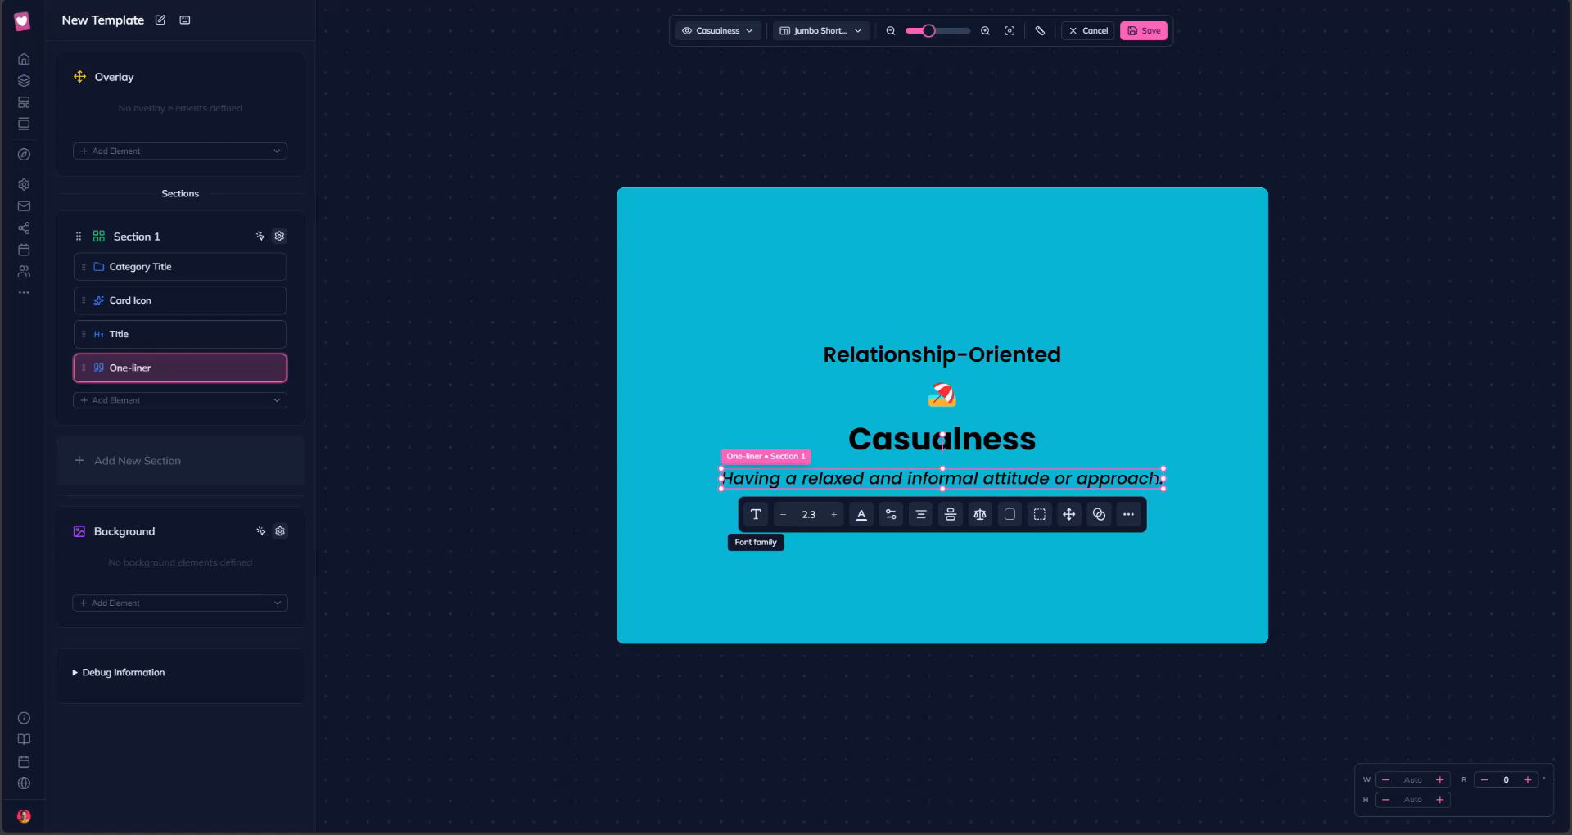
Increase the font size of the Title element to 5.8.
left_click(888, 448)
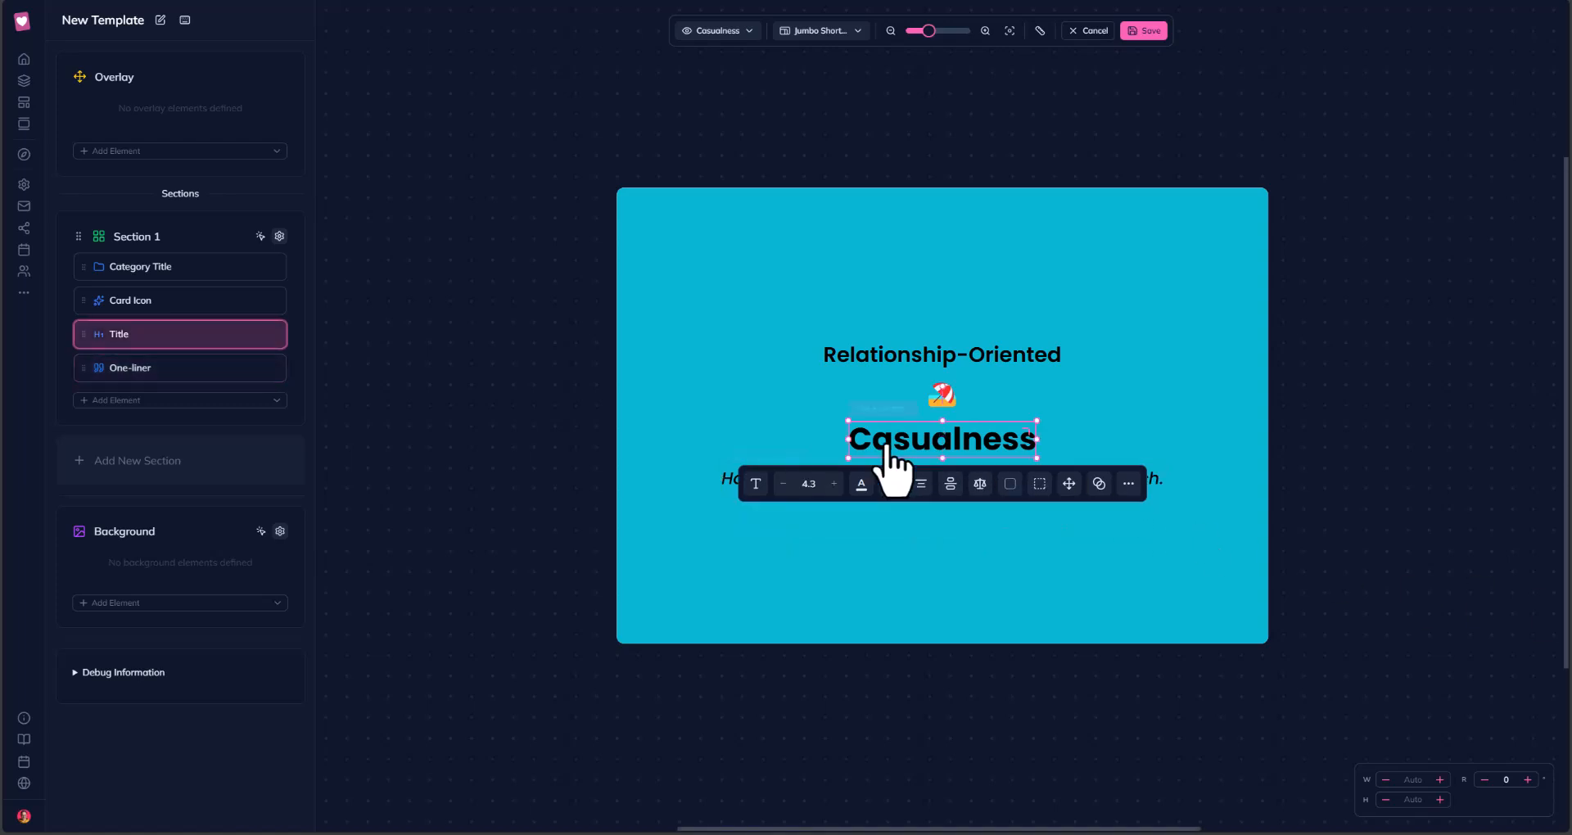
left_click(833, 484)
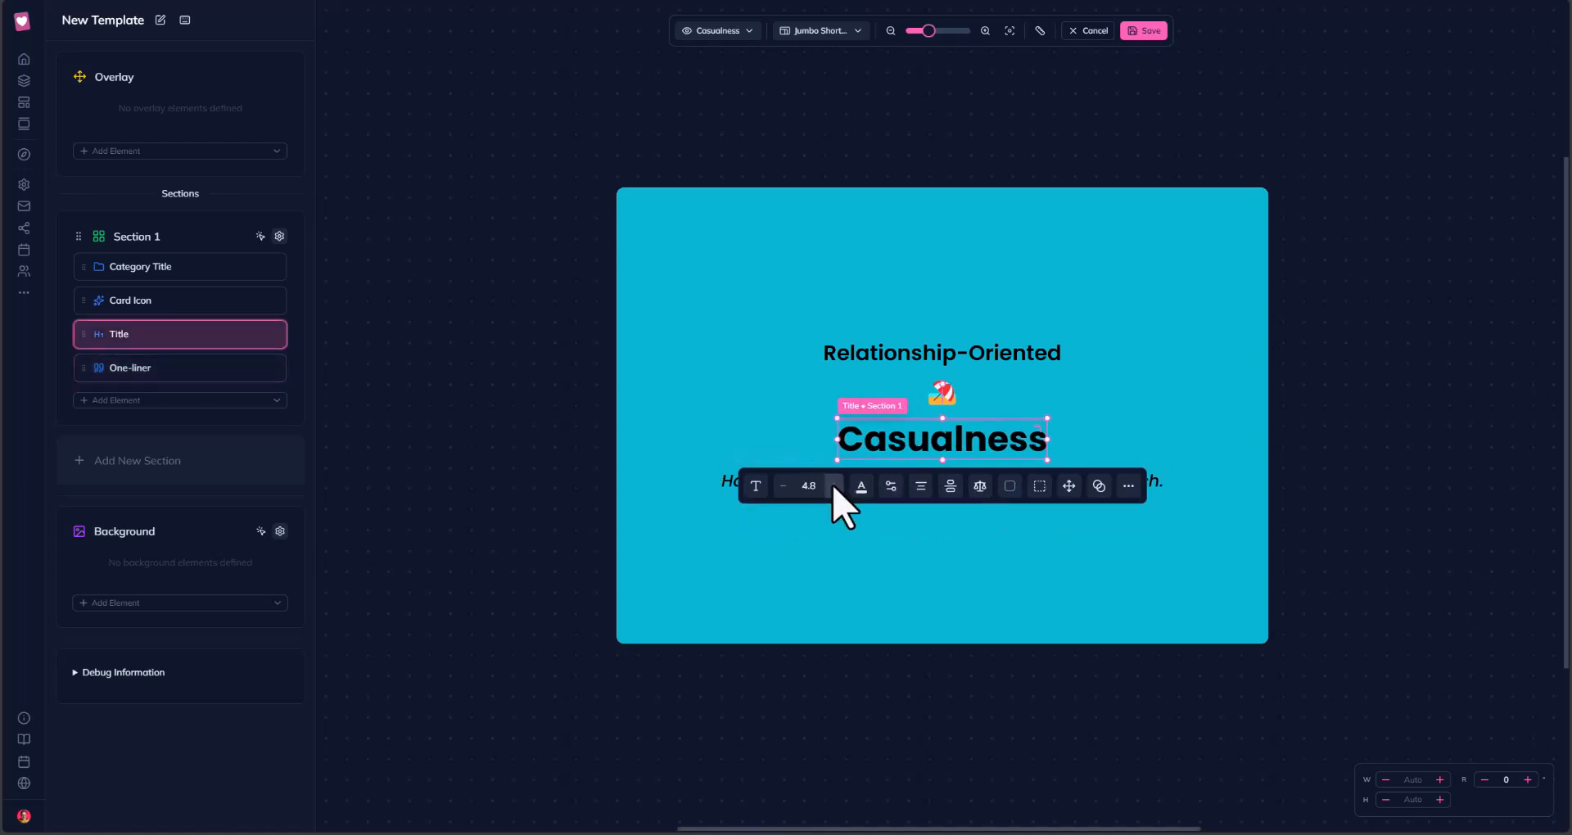
left_click(833, 484)
left_click(833, 486)
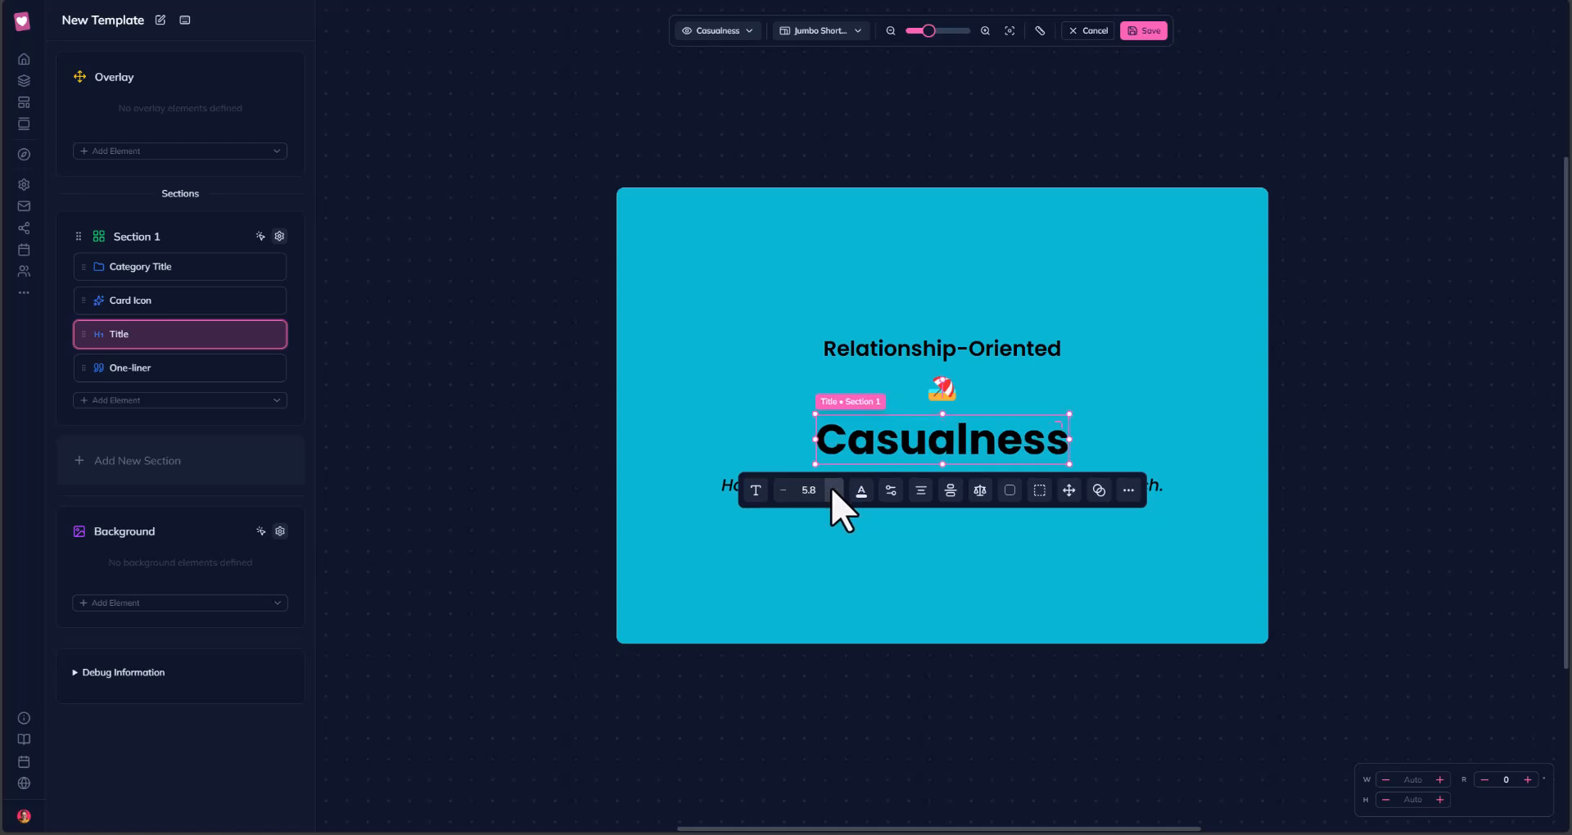
Increase the font size of the Title element to 6.3 and of the One-liner element to 2.8.
left_click(833, 491)
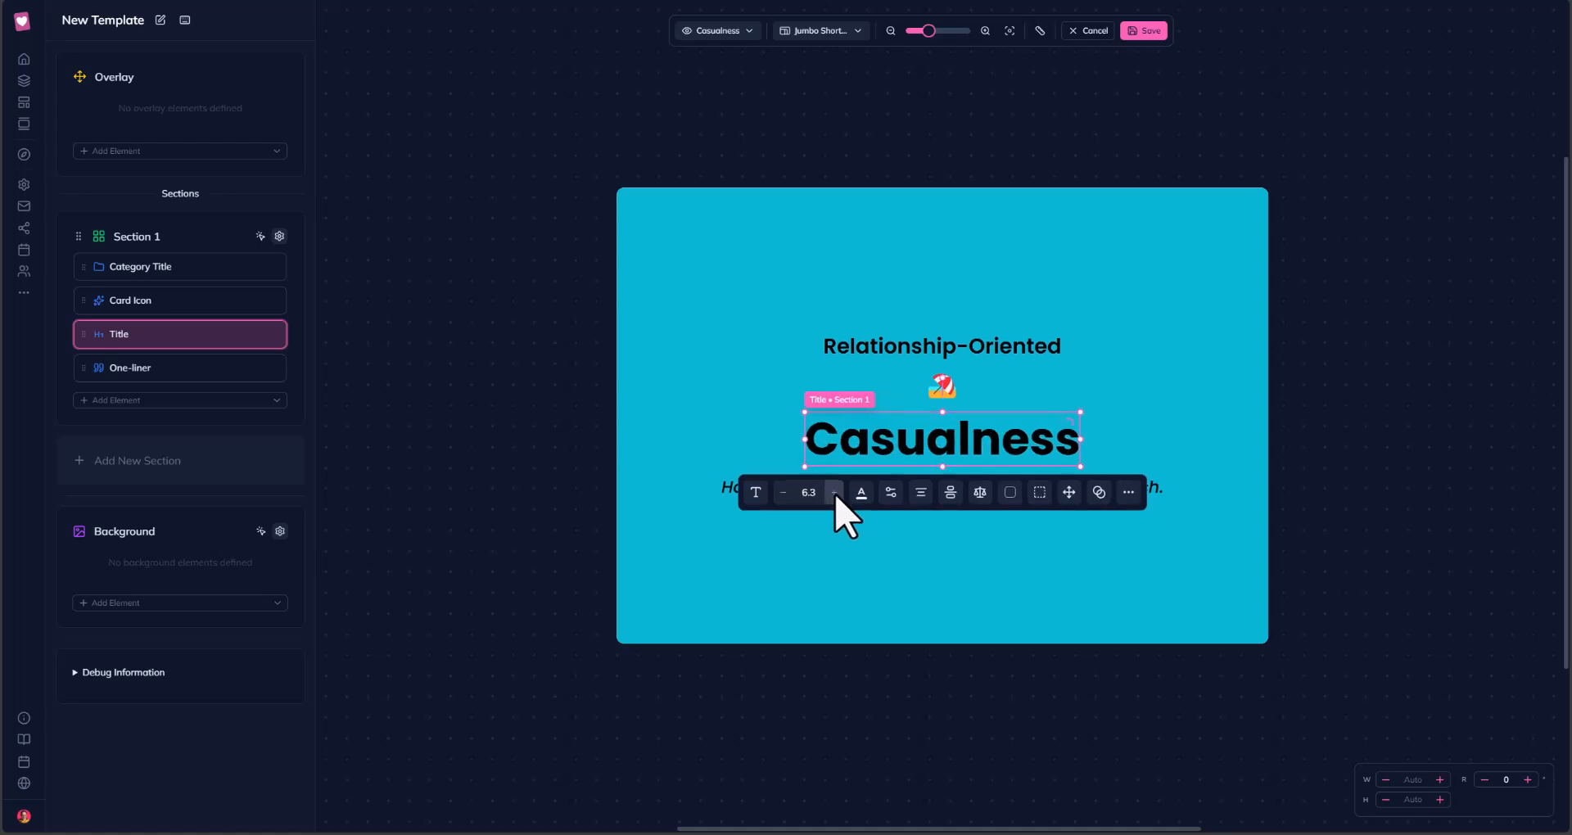
left_click(724, 489)
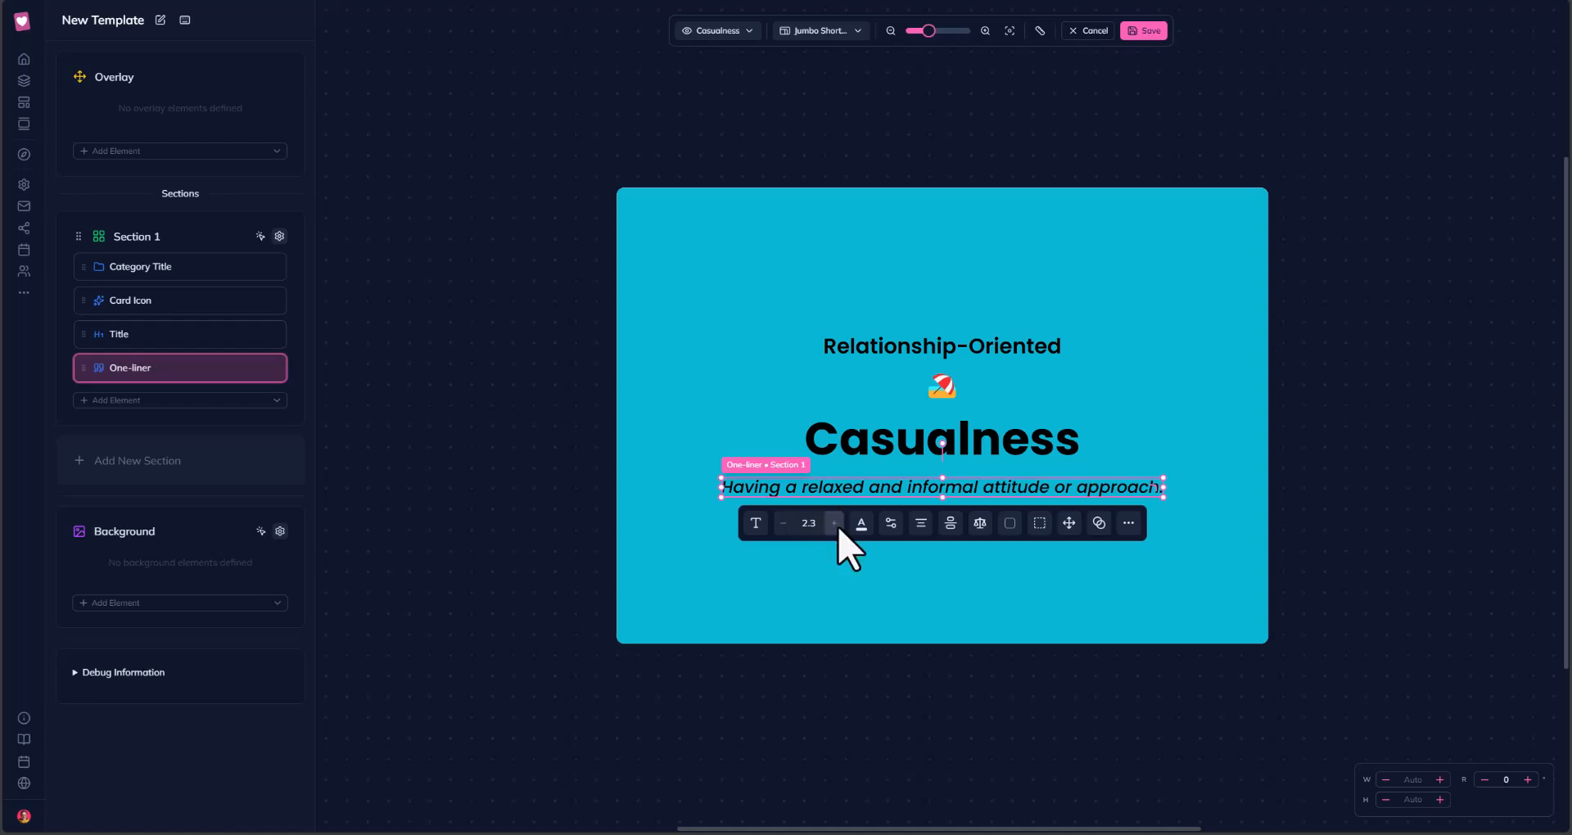
left_click(835, 525)
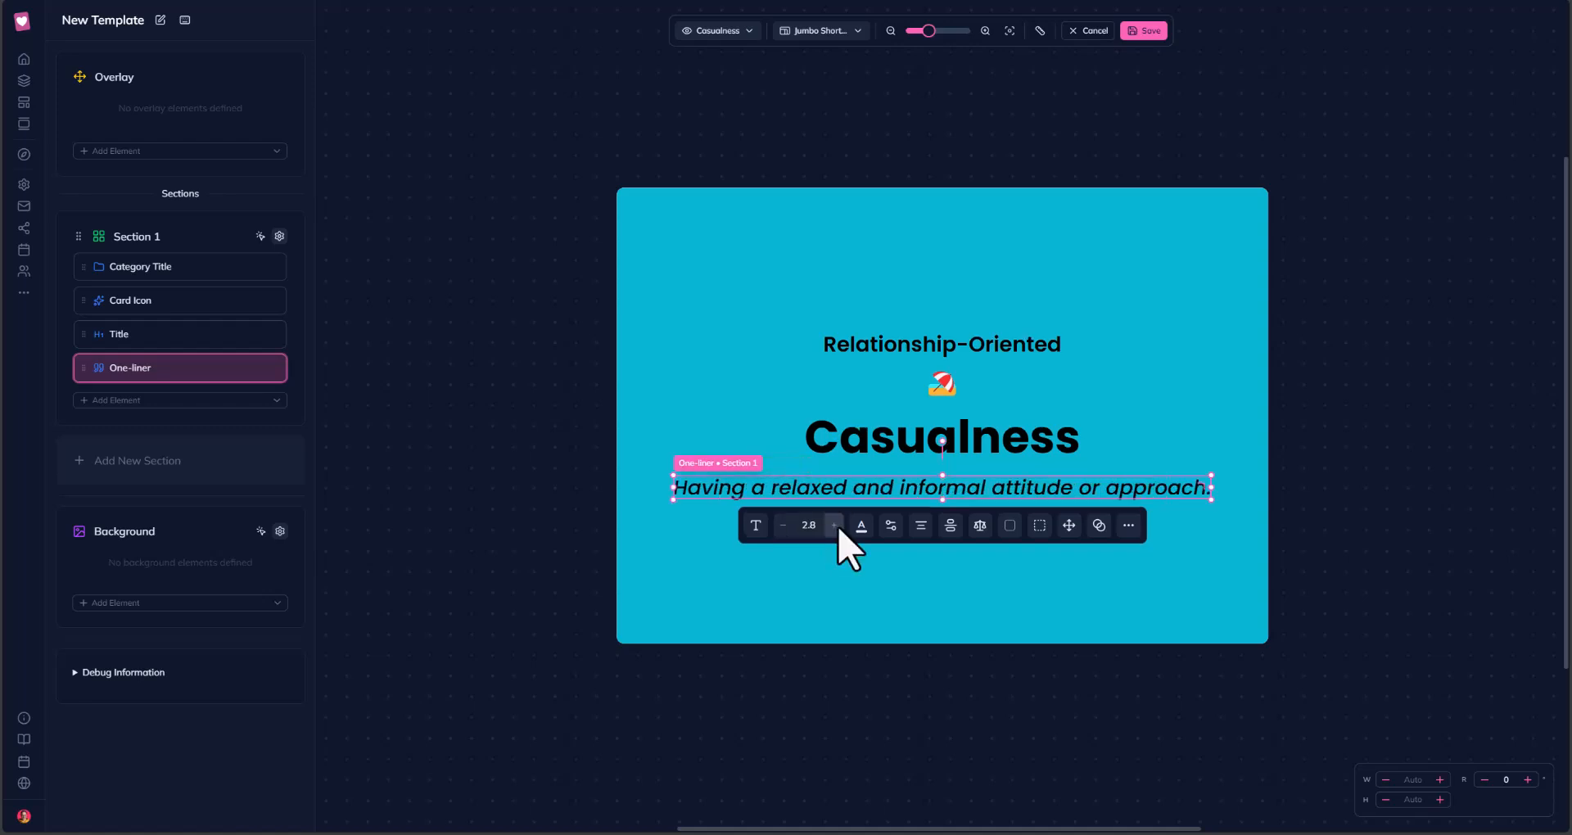
Reduce the font size of the Category Title element to 1.9 and deselect it.
left_click(895, 348)
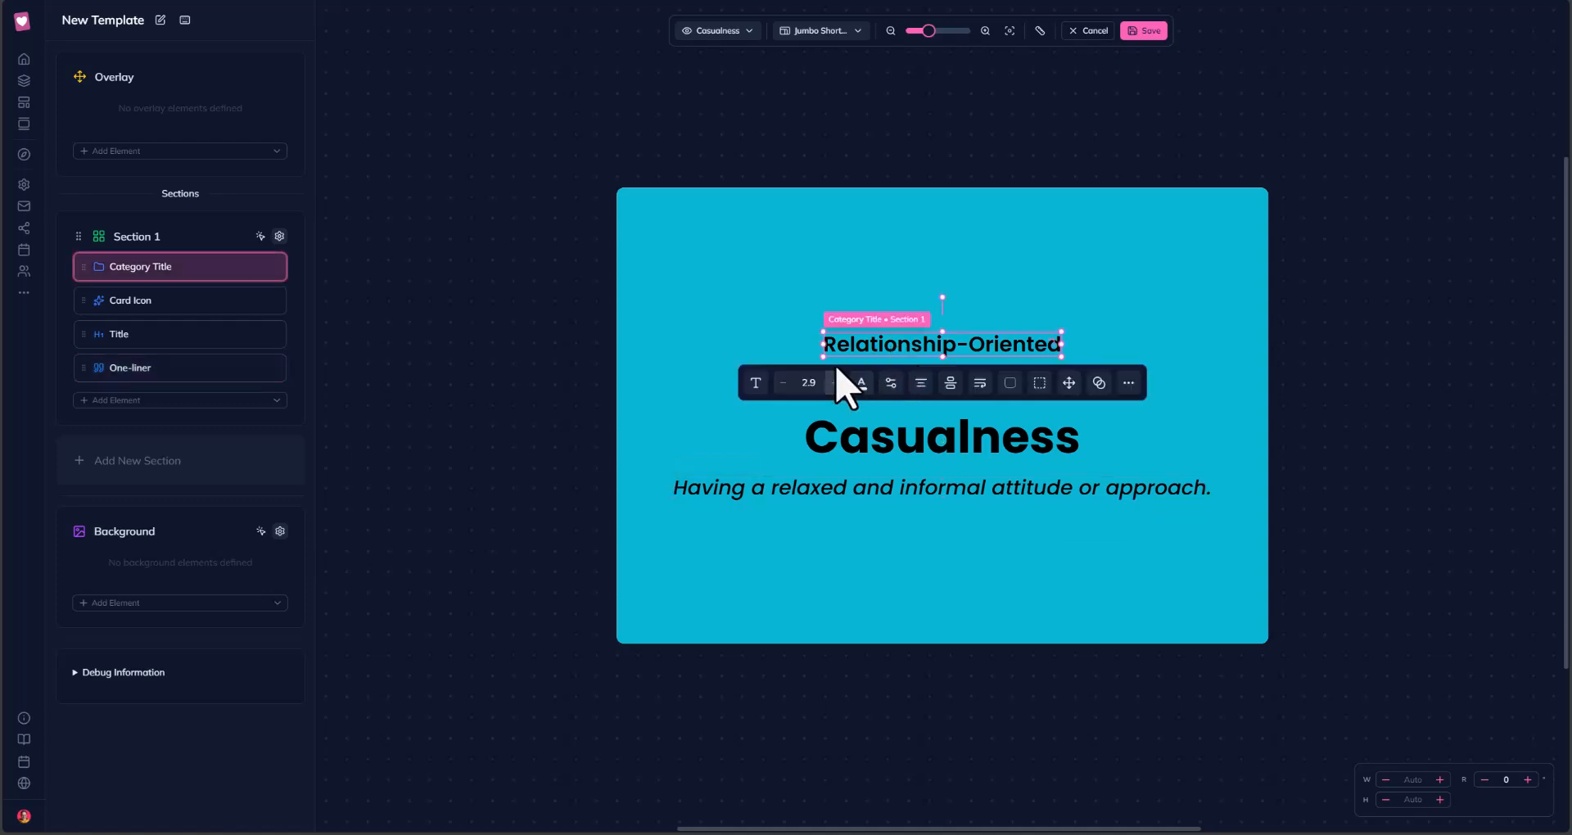
left_click(783, 382)
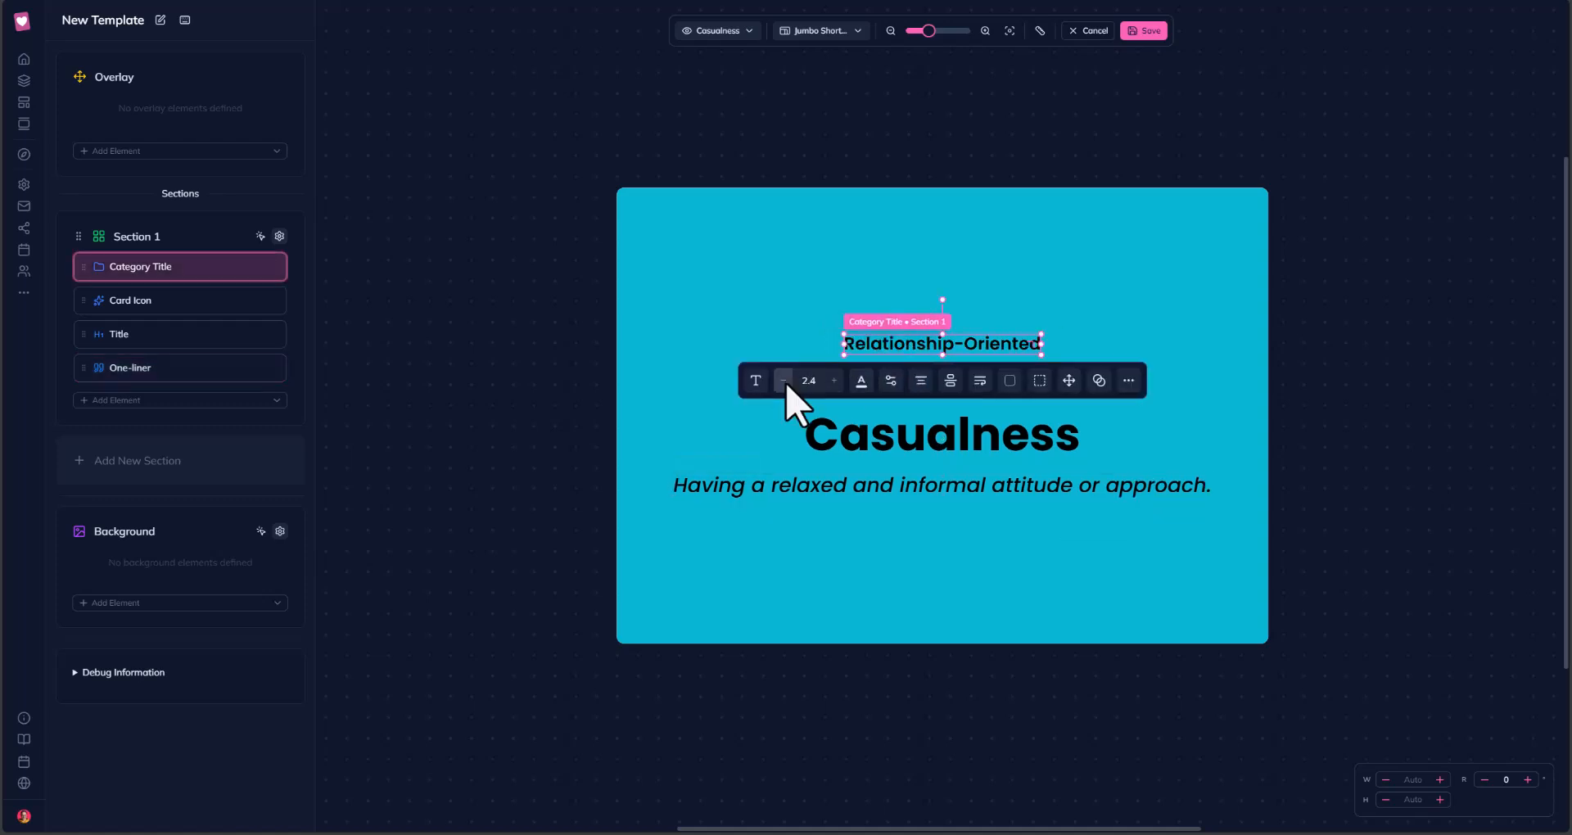
left_click(783, 381)
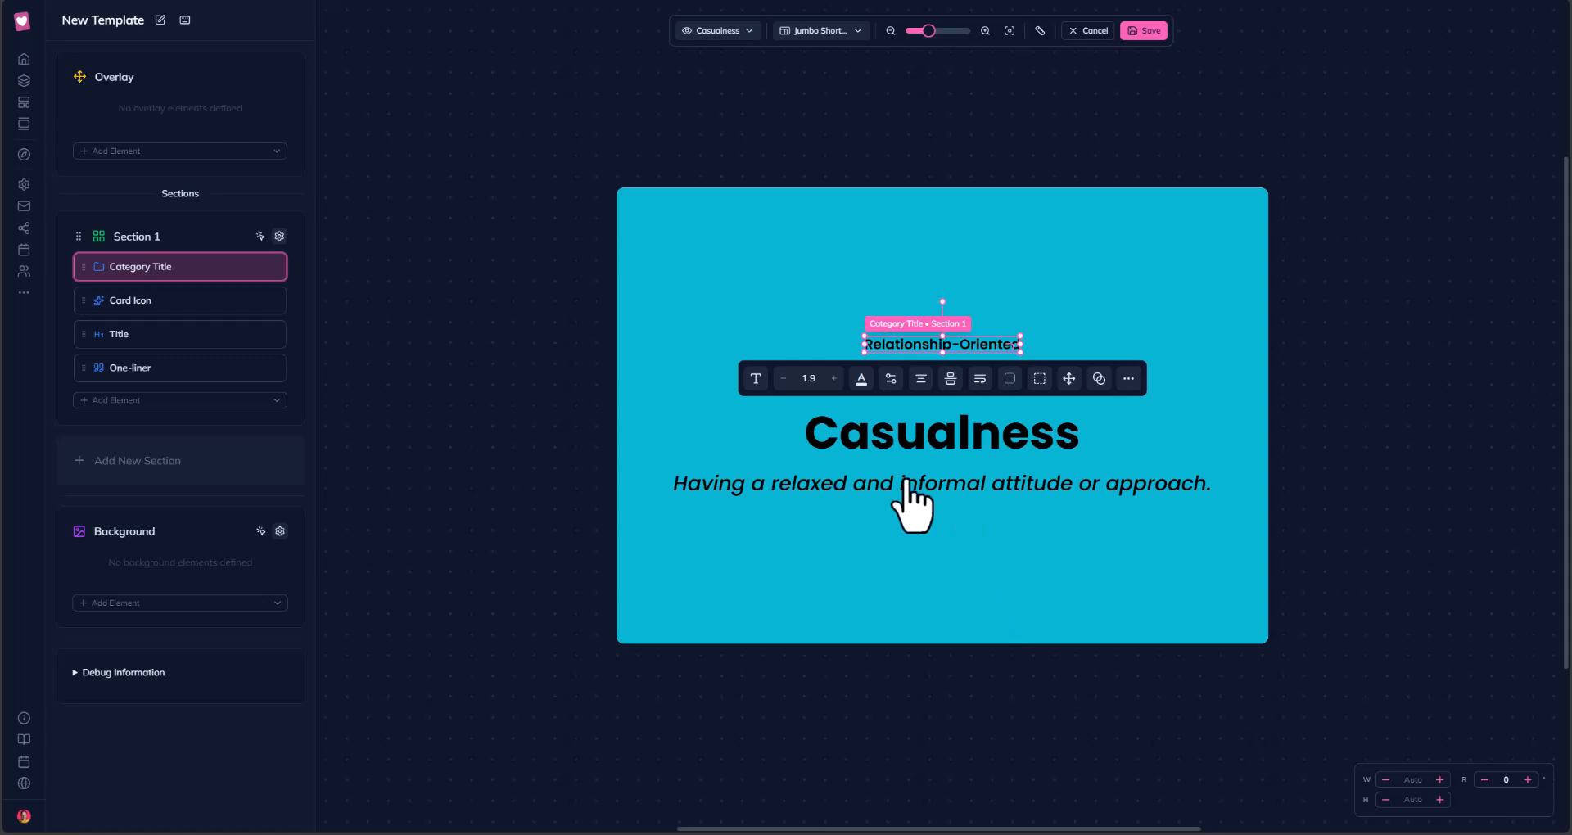
left_click(537, 356)
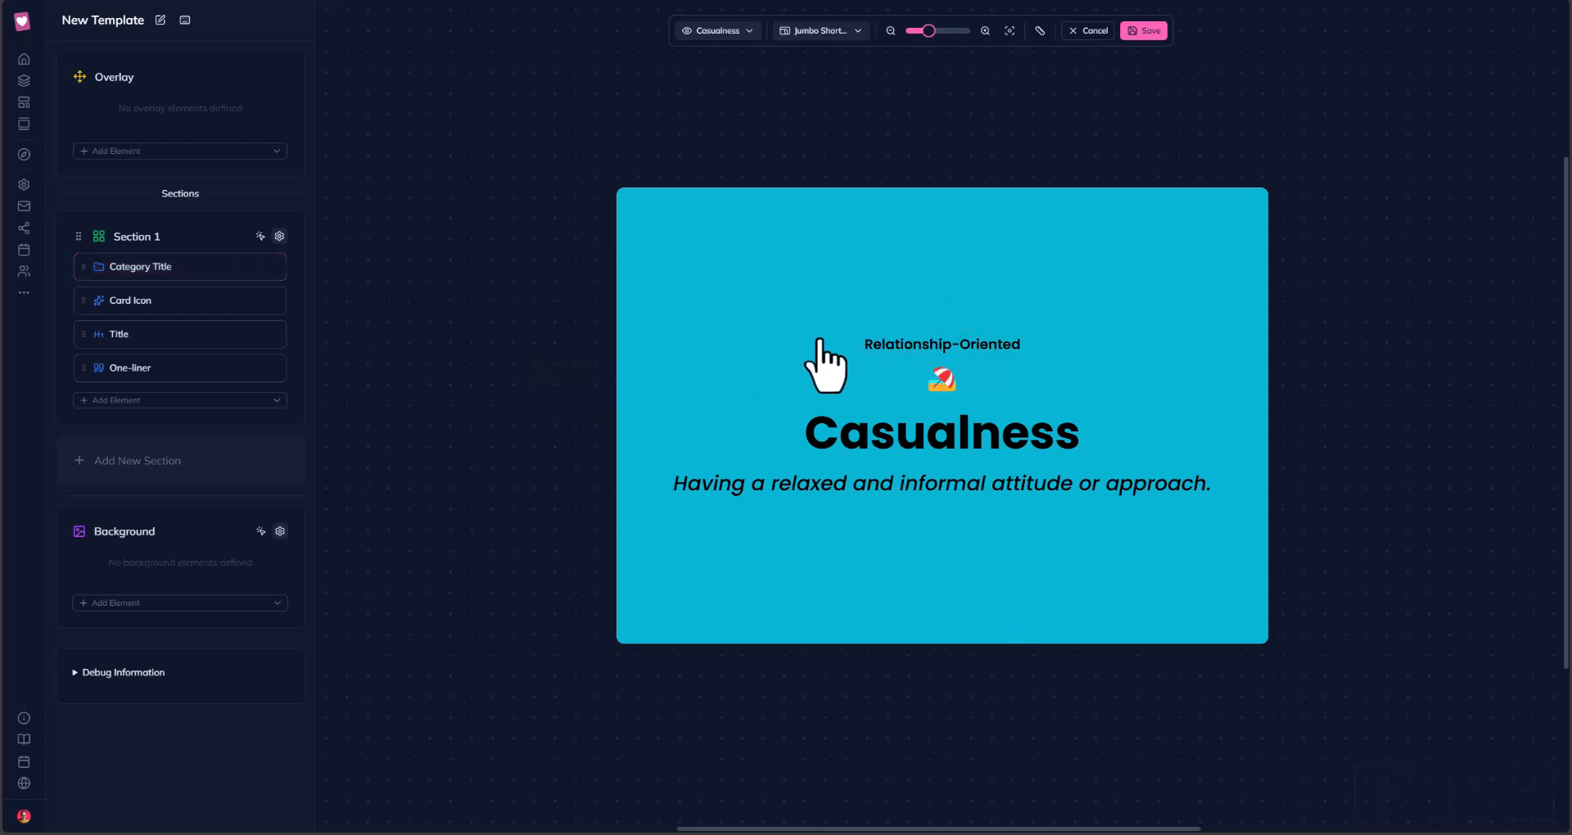
Give the Category Title element a black contrast background and set its text to the category color.
left_click(914, 346)
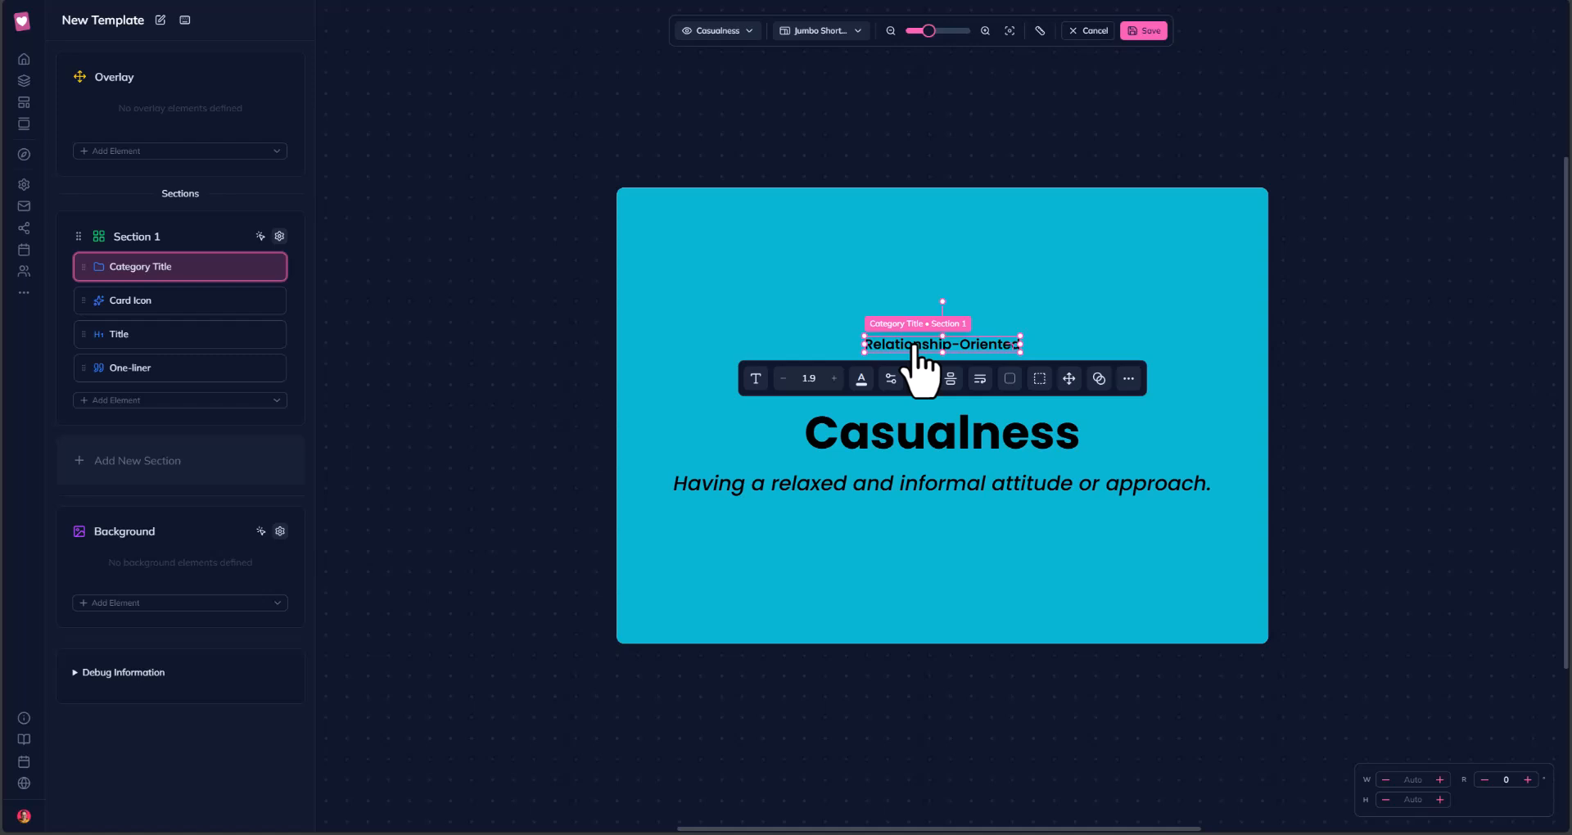
left_click(1010, 379)
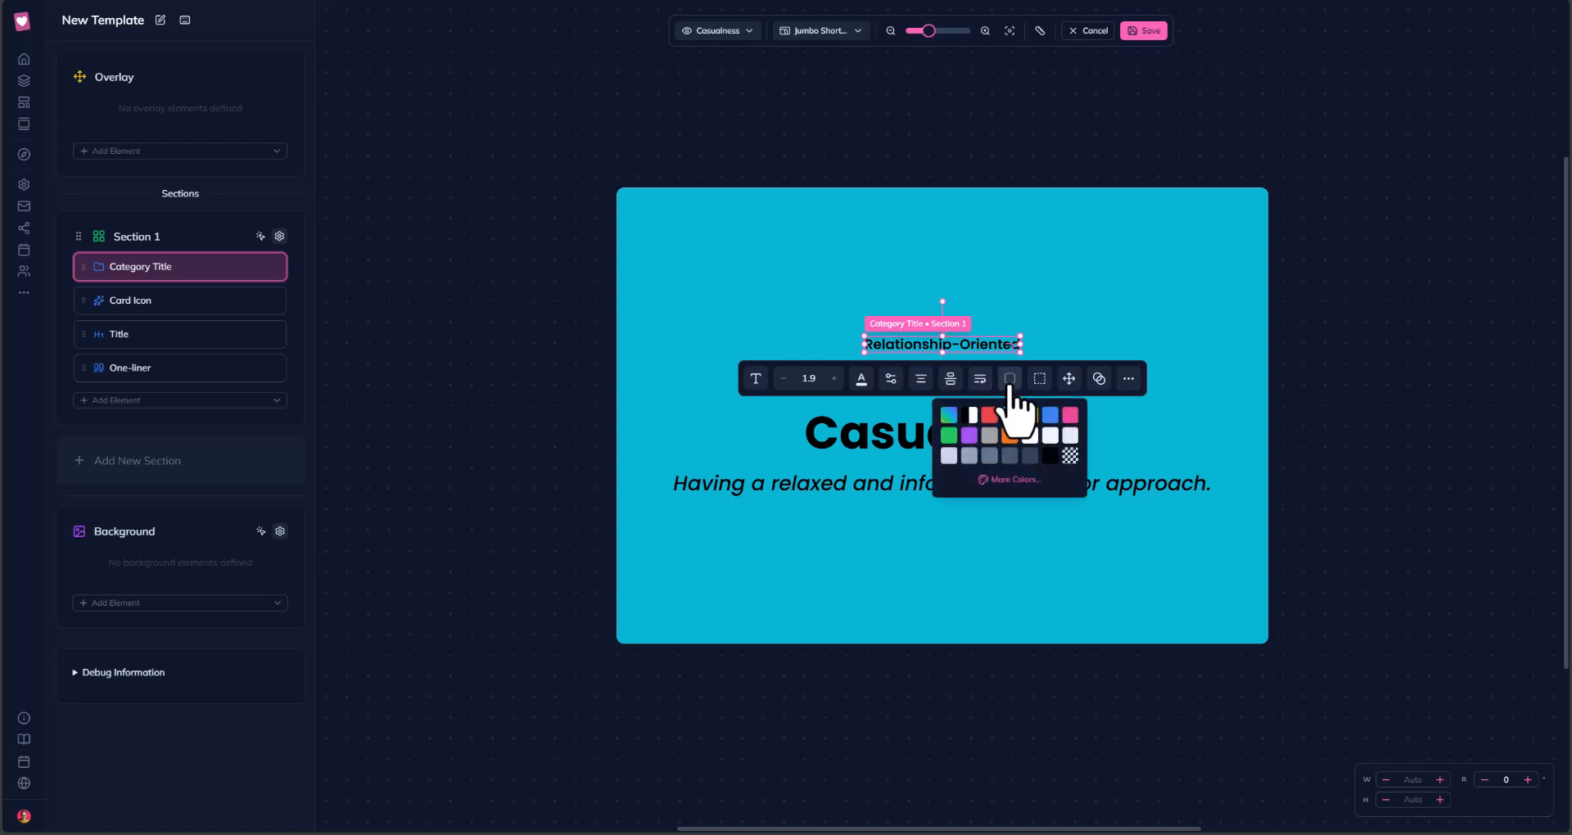
left_click(969, 415)
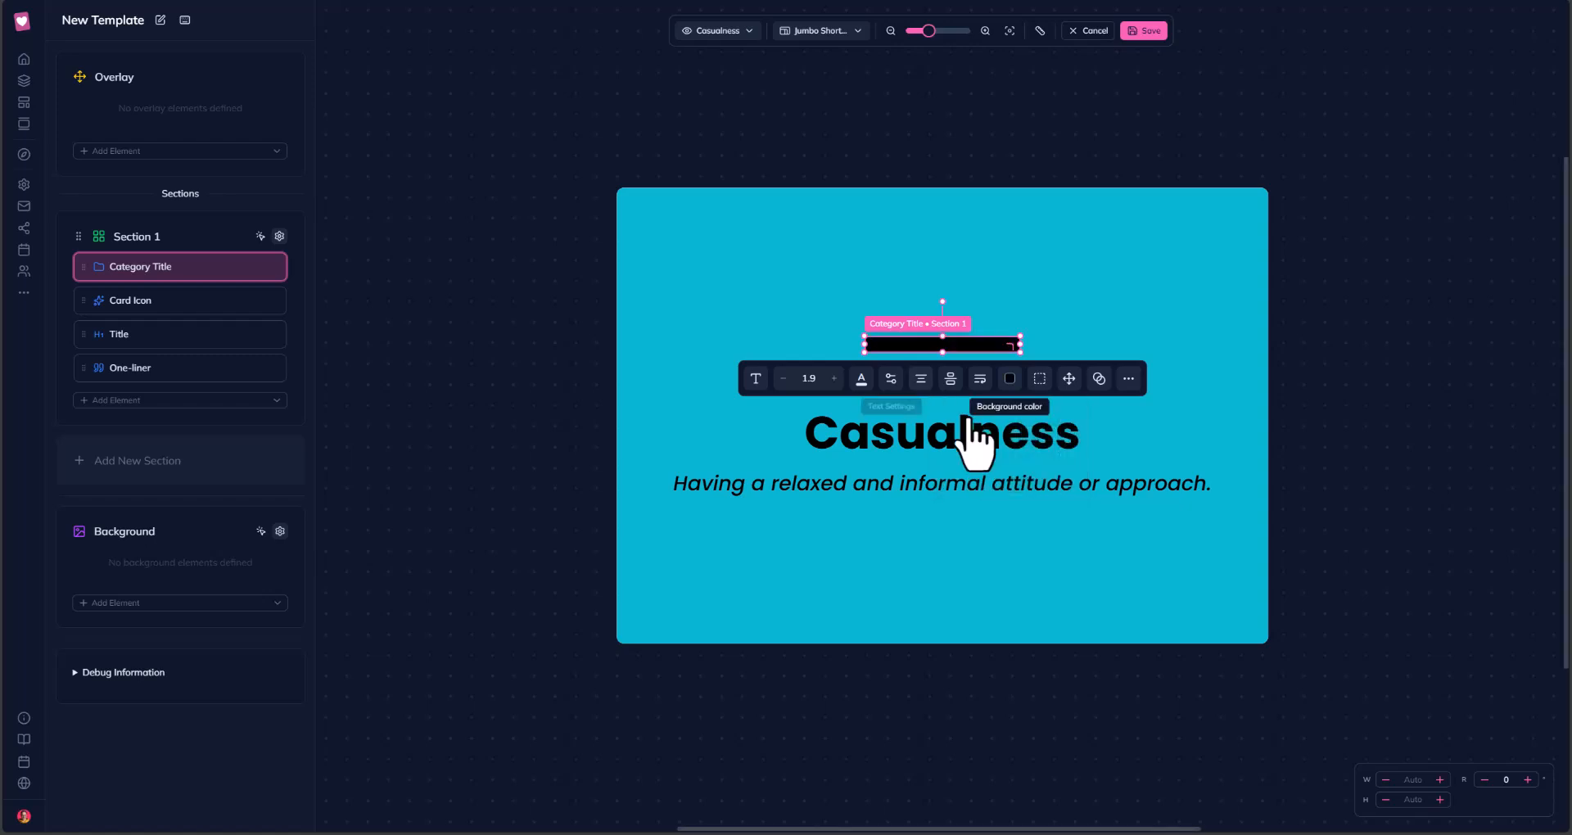
left_click(860, 380)
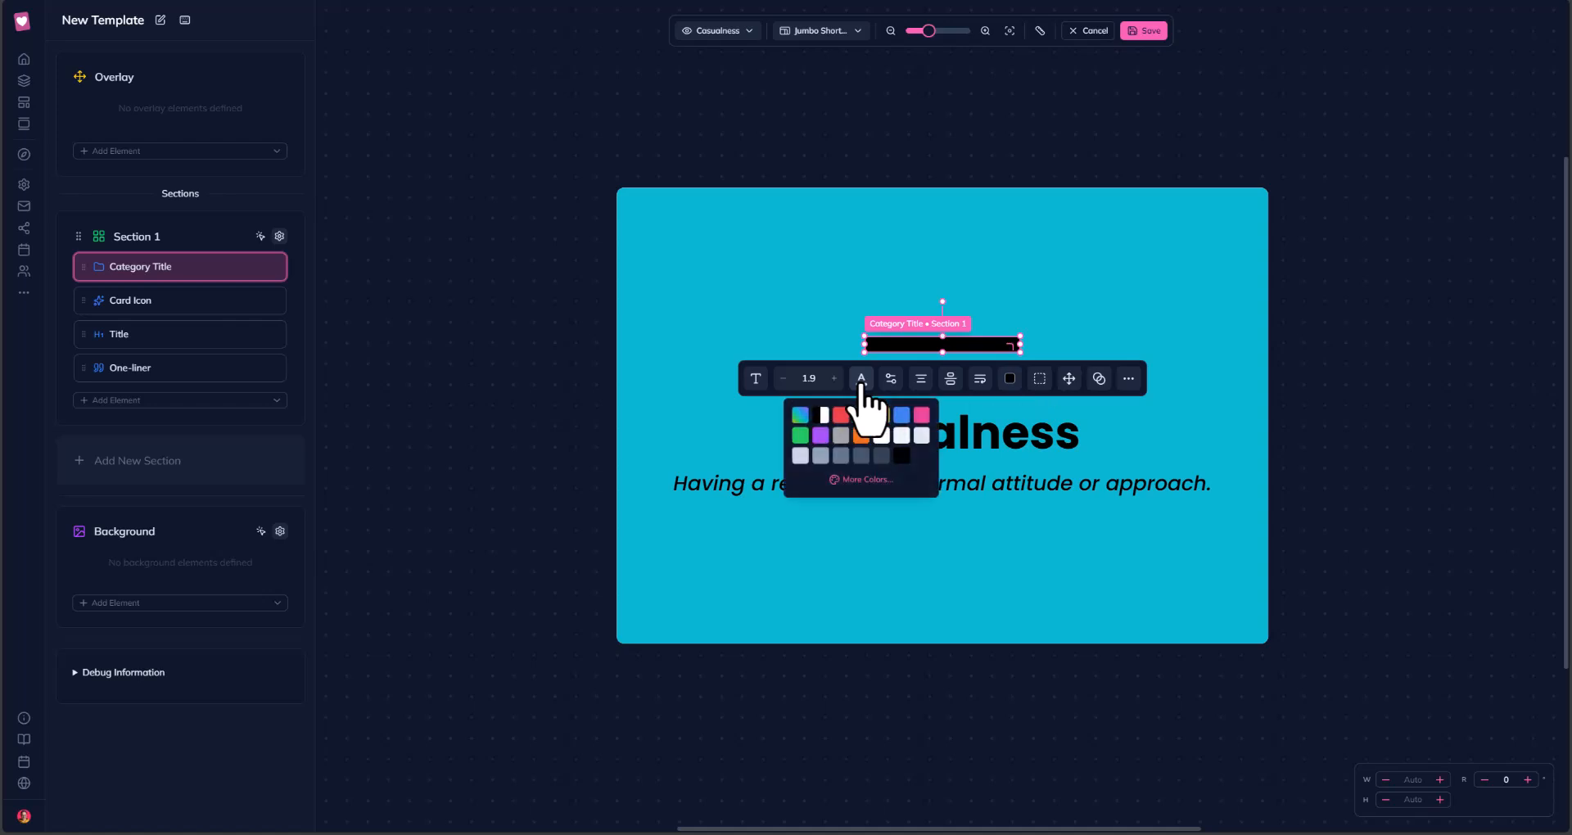
left_click(800, 415)
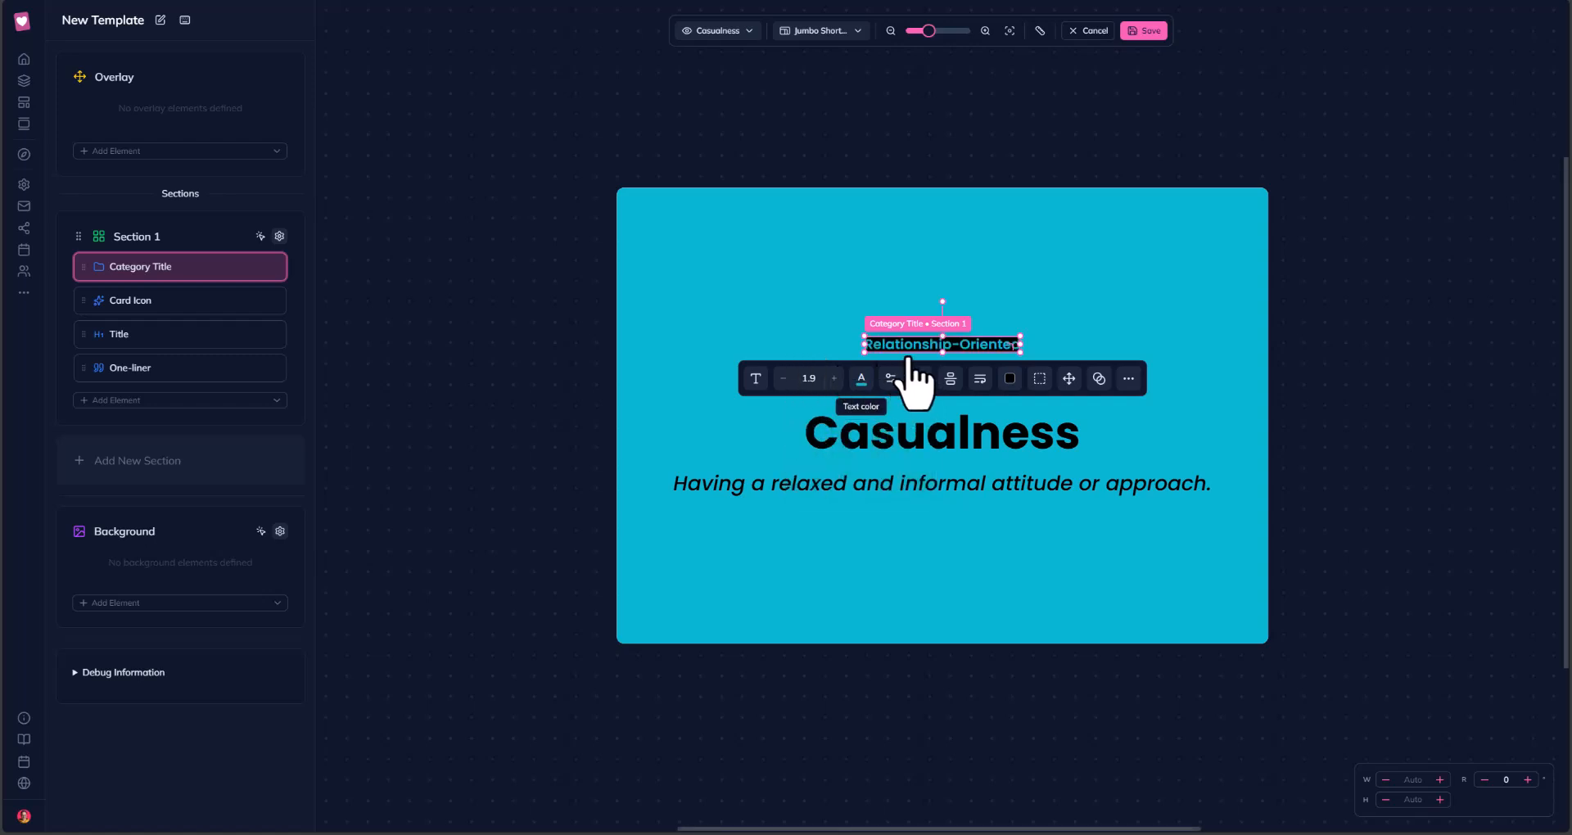
Preview the template with the Change-Oriented category, and return the preview to Relationship-Oriented.
left_click(719, 33)
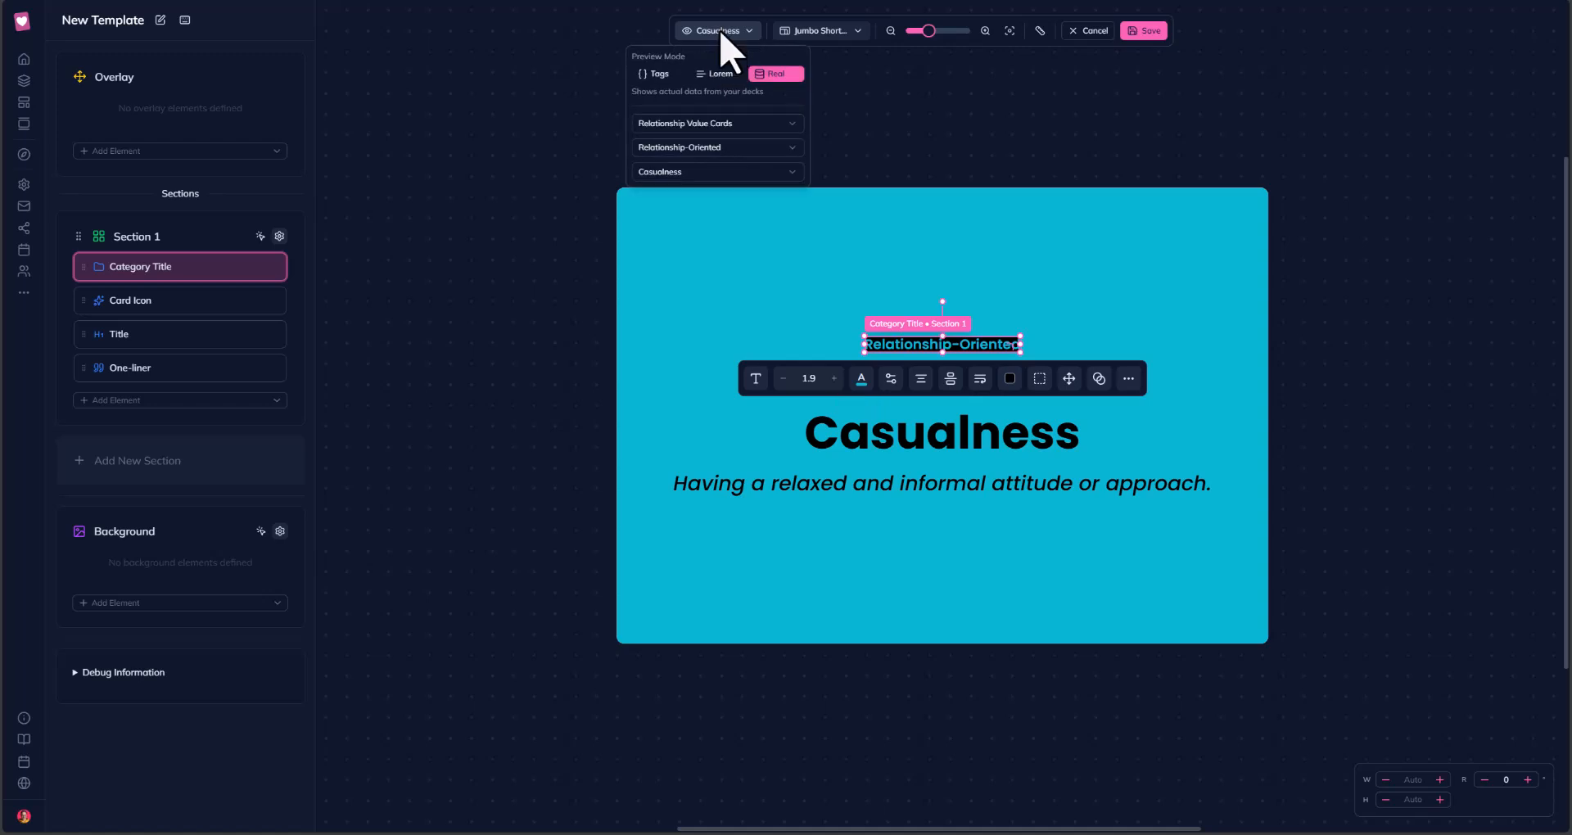
left_click(700, 149)
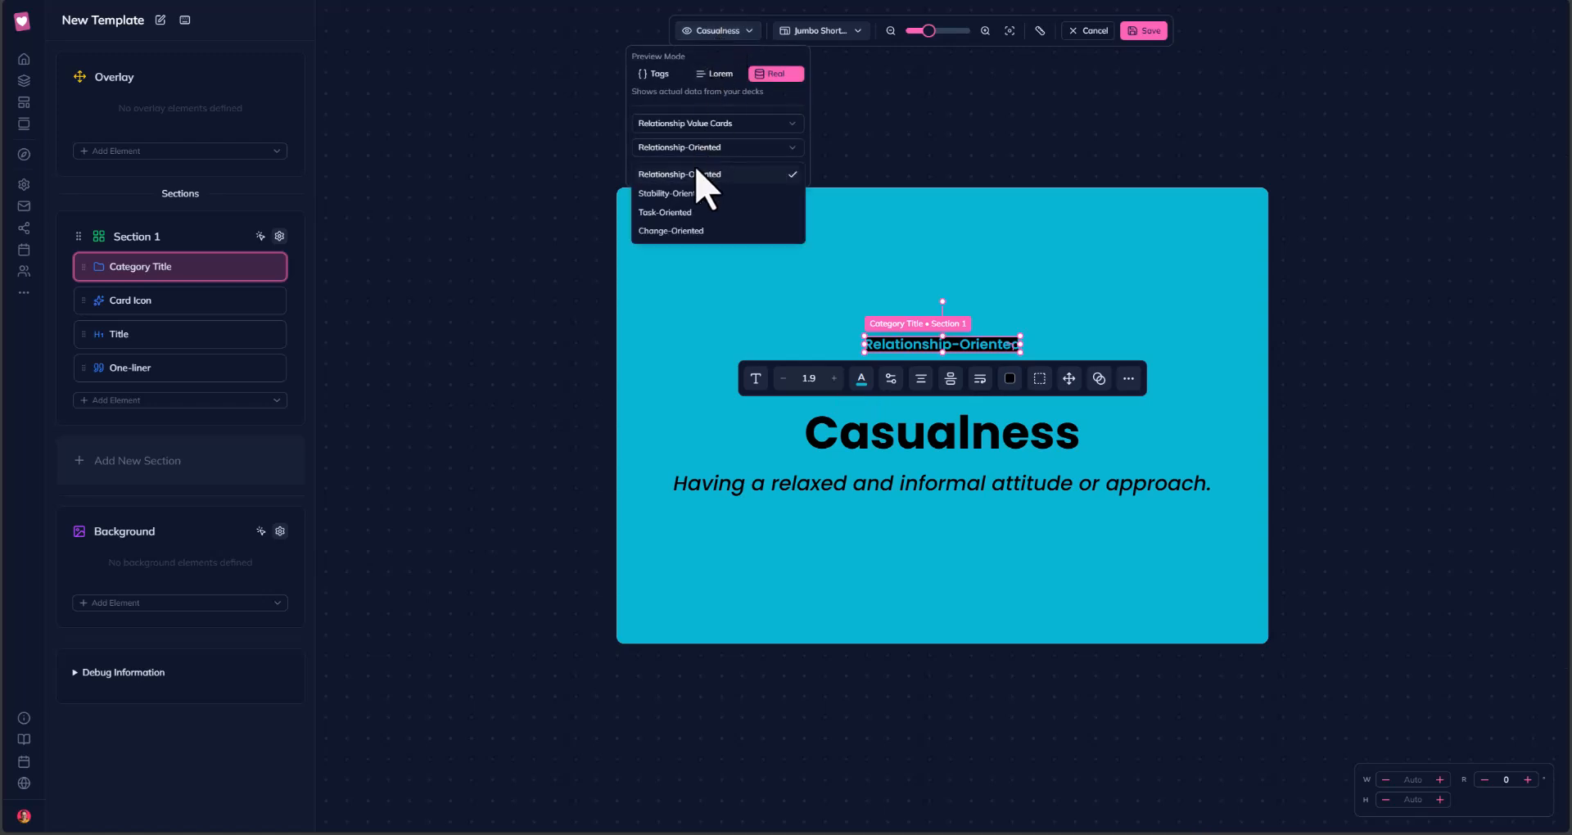
left_click(690, 232)
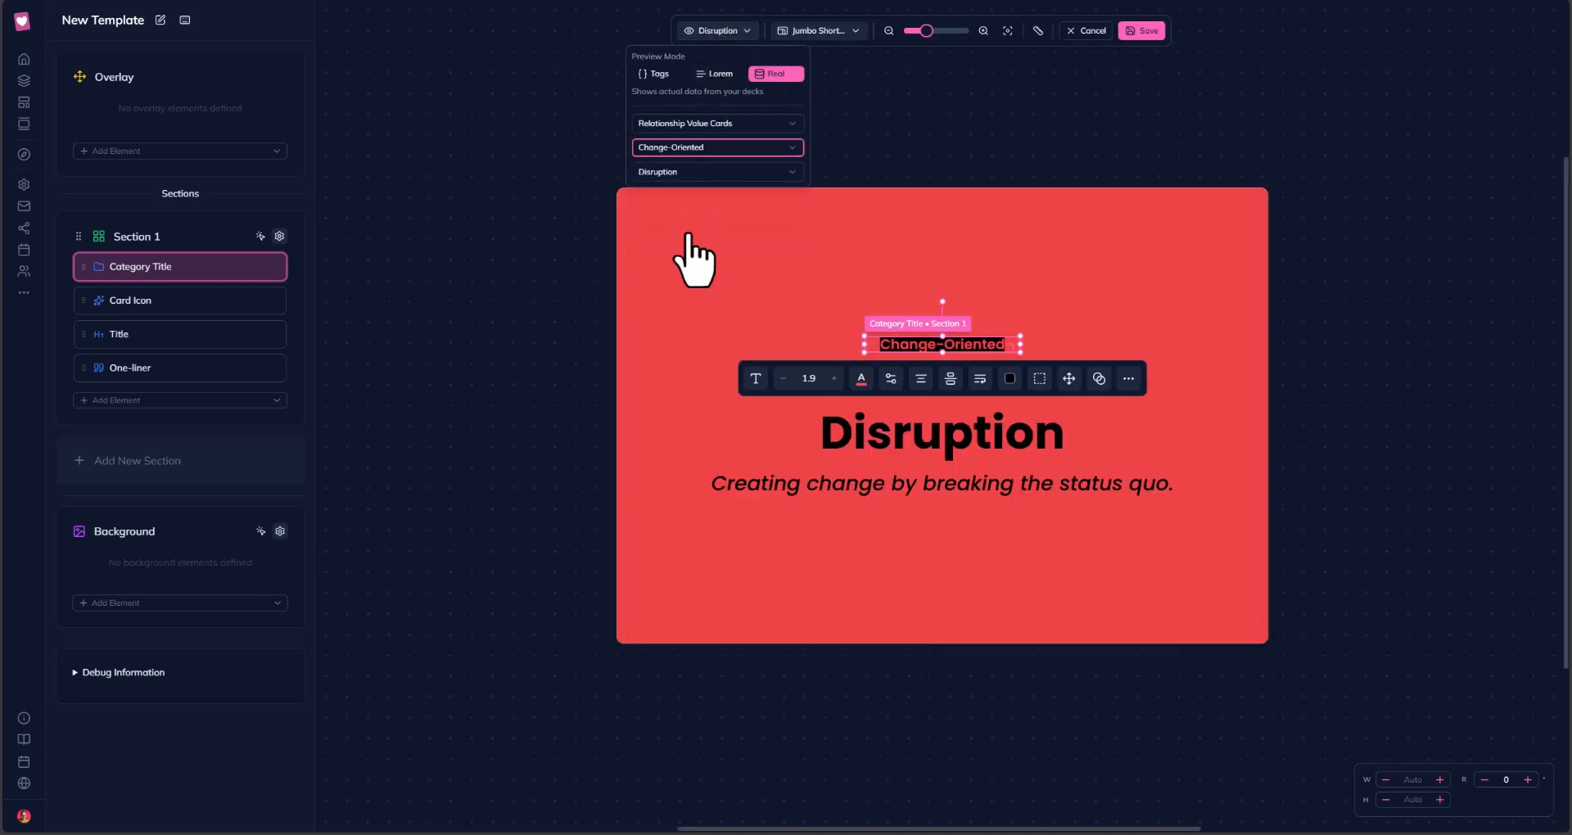
left_click(702, 151)
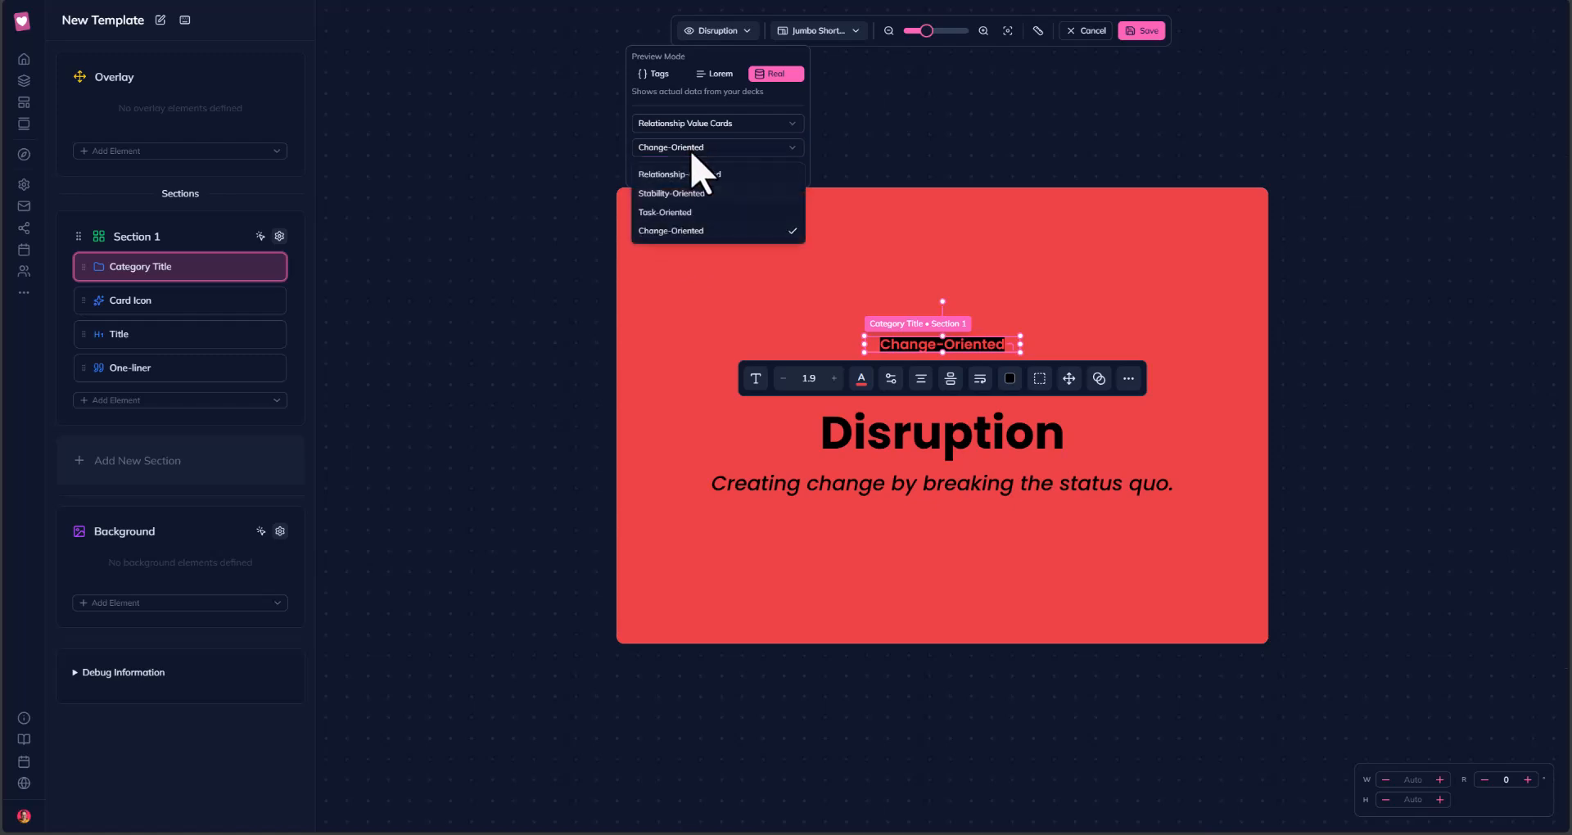
left_click(662, 174)
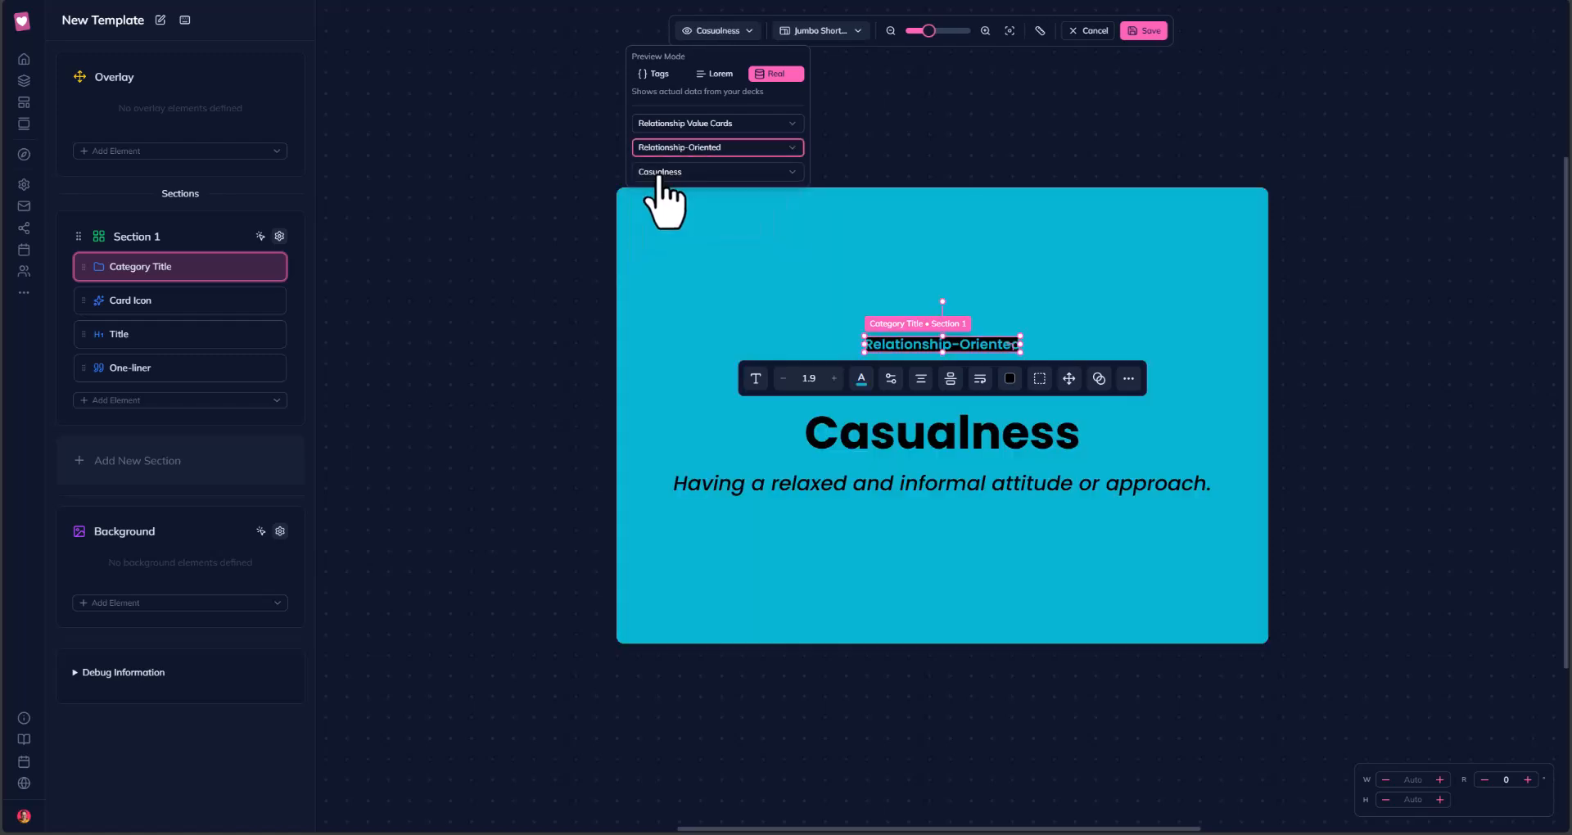
left_click(562, 379)
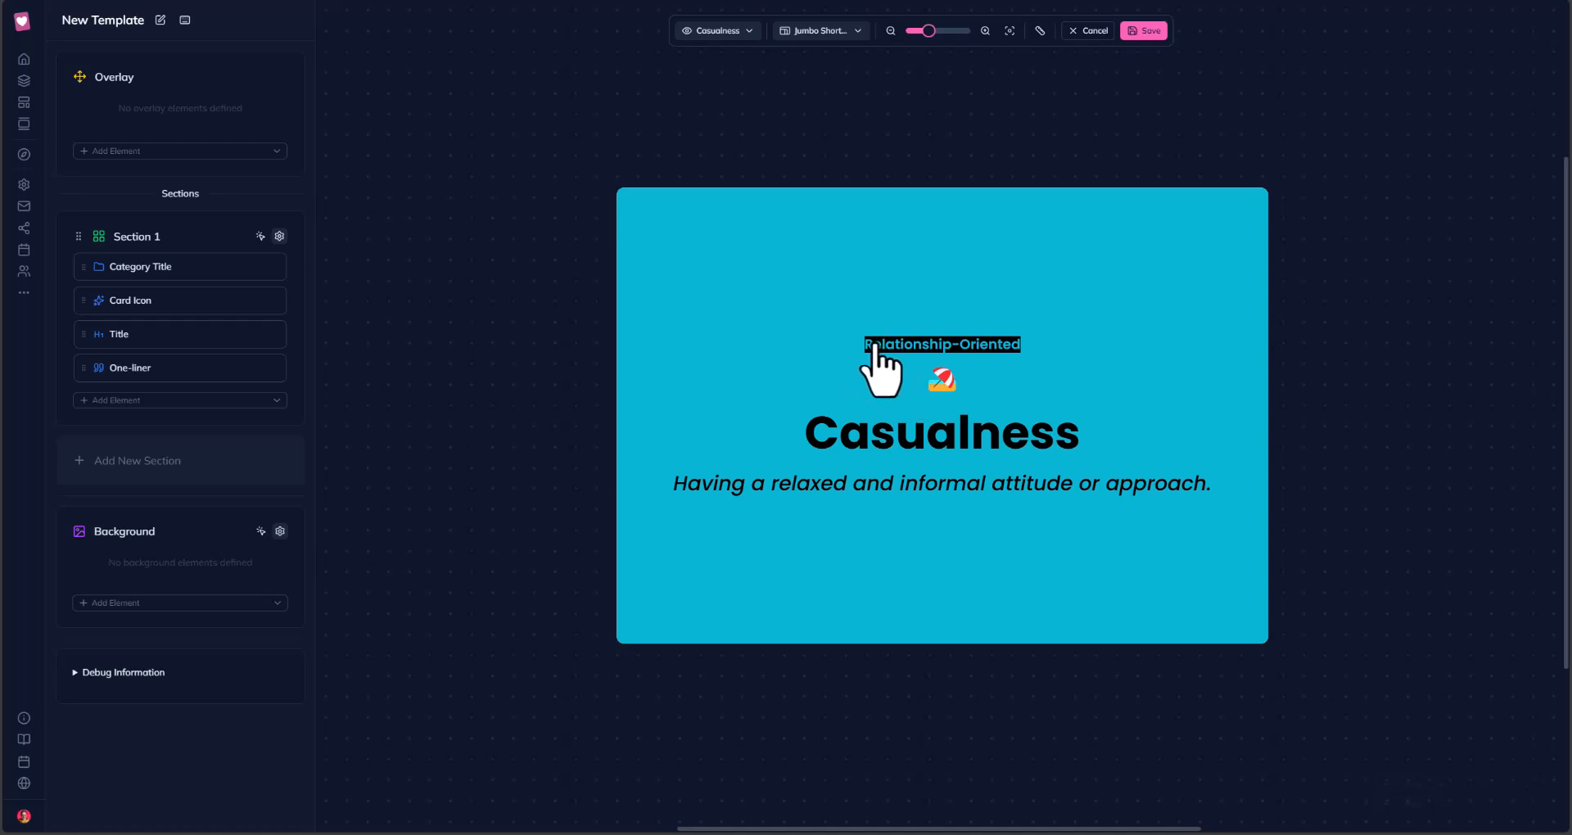
Set the Category Title element's padding to 0.6% and its corner radius to 0.4%.
left_click(941, 348)
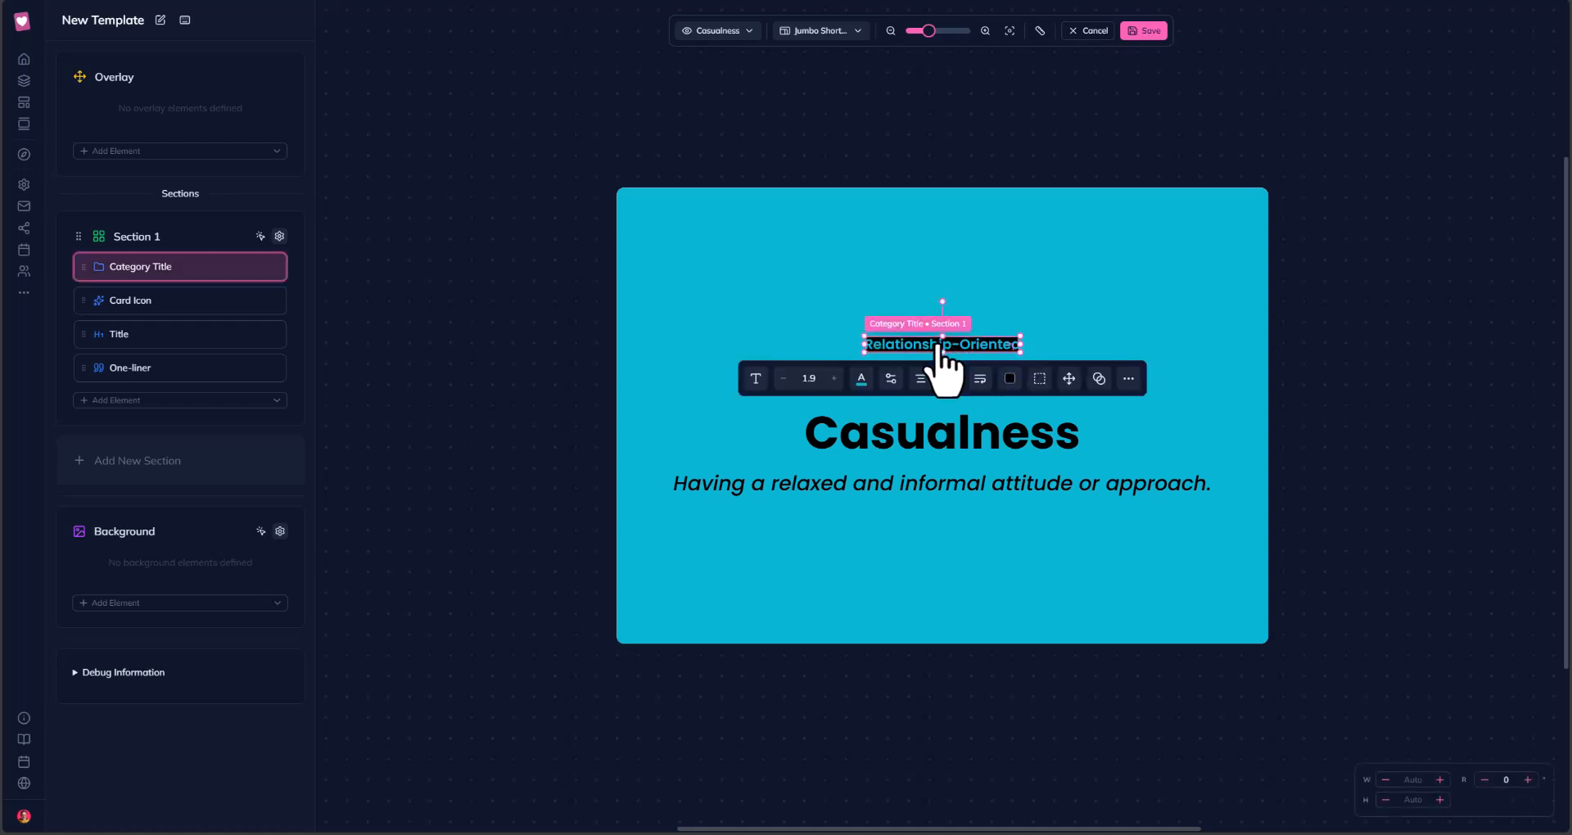
left_click(1068, 379)
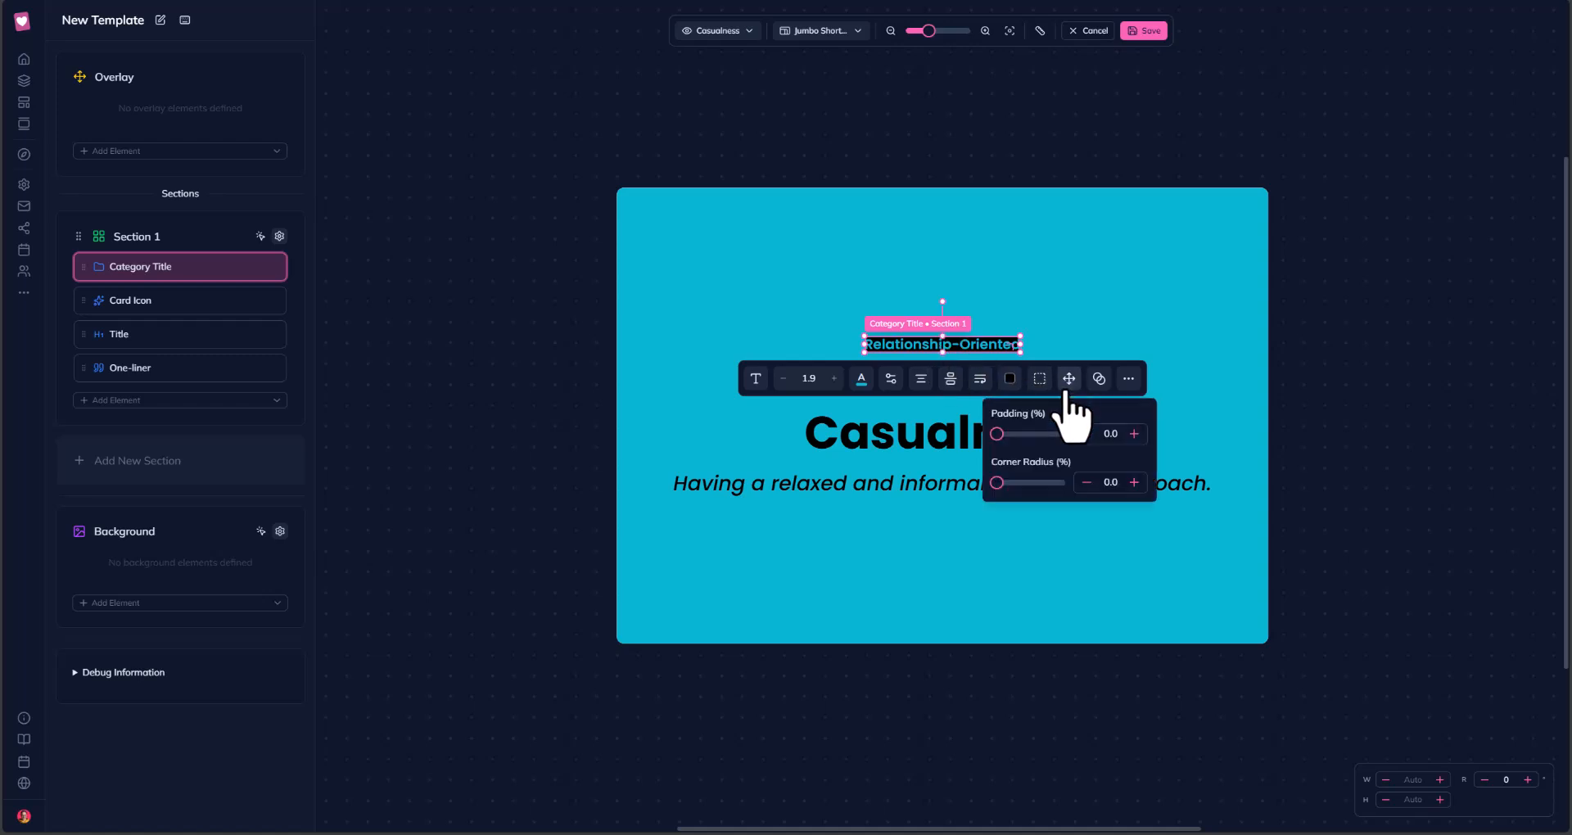
left_click(1135, 435)
left_click(1134, 434)
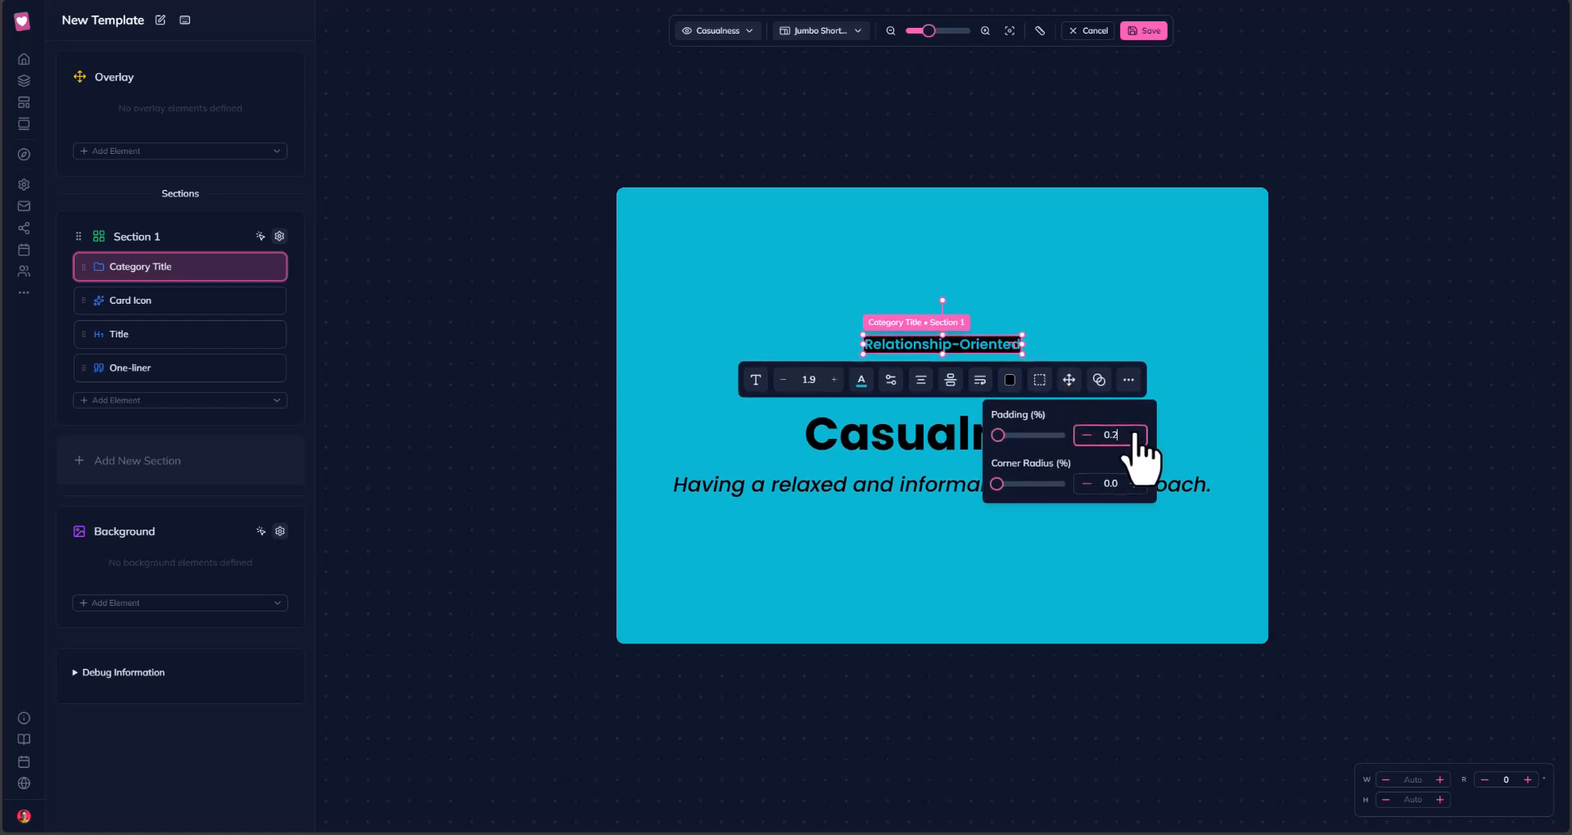
left_click(1135, 436)
left_click(1135, 435)
left_click(1134, 437)
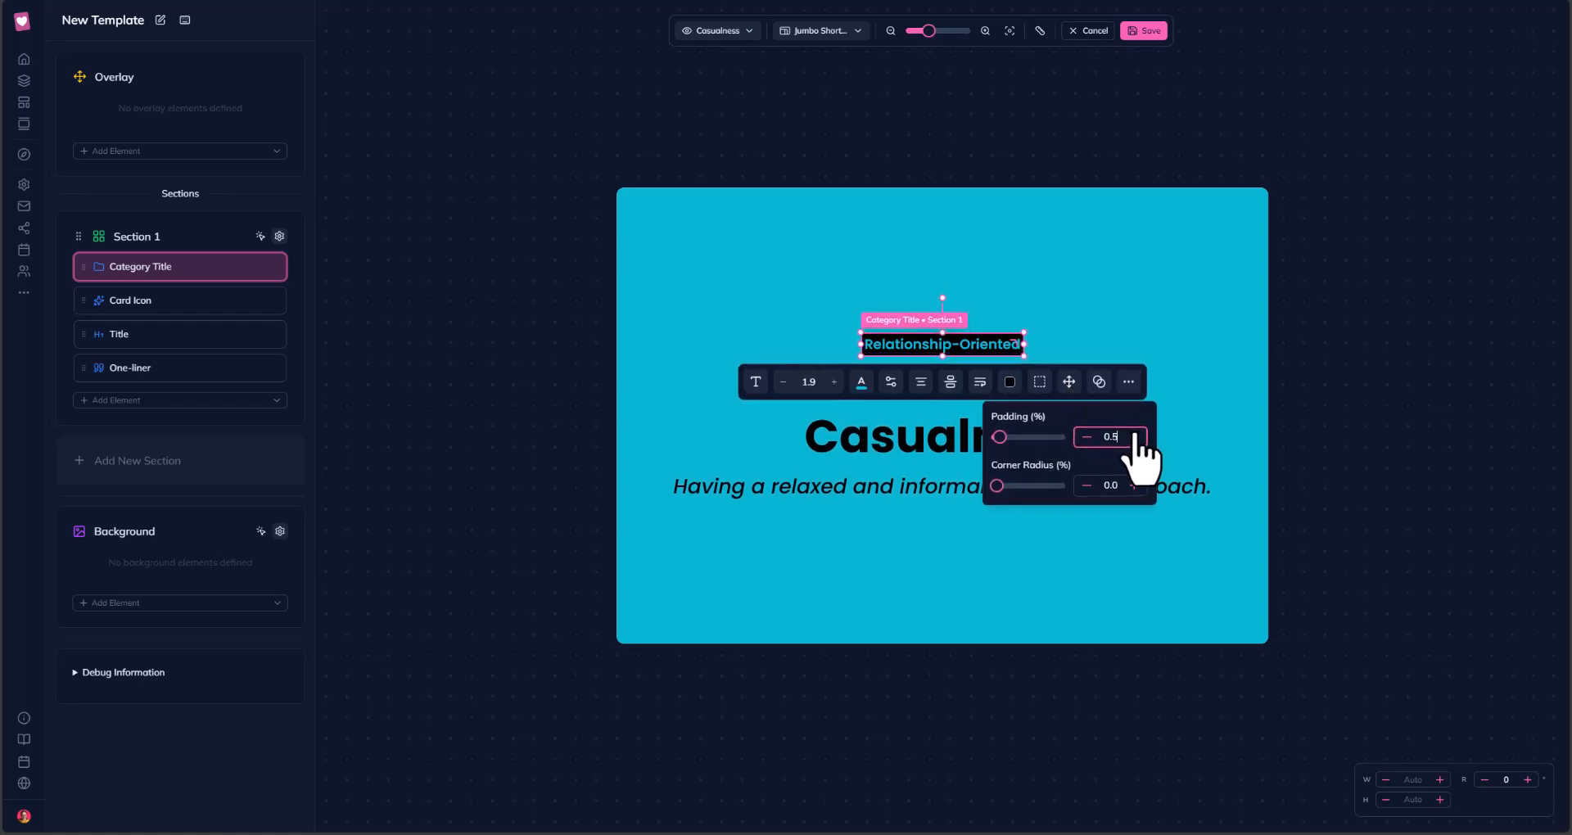
left_click(1134, 438)
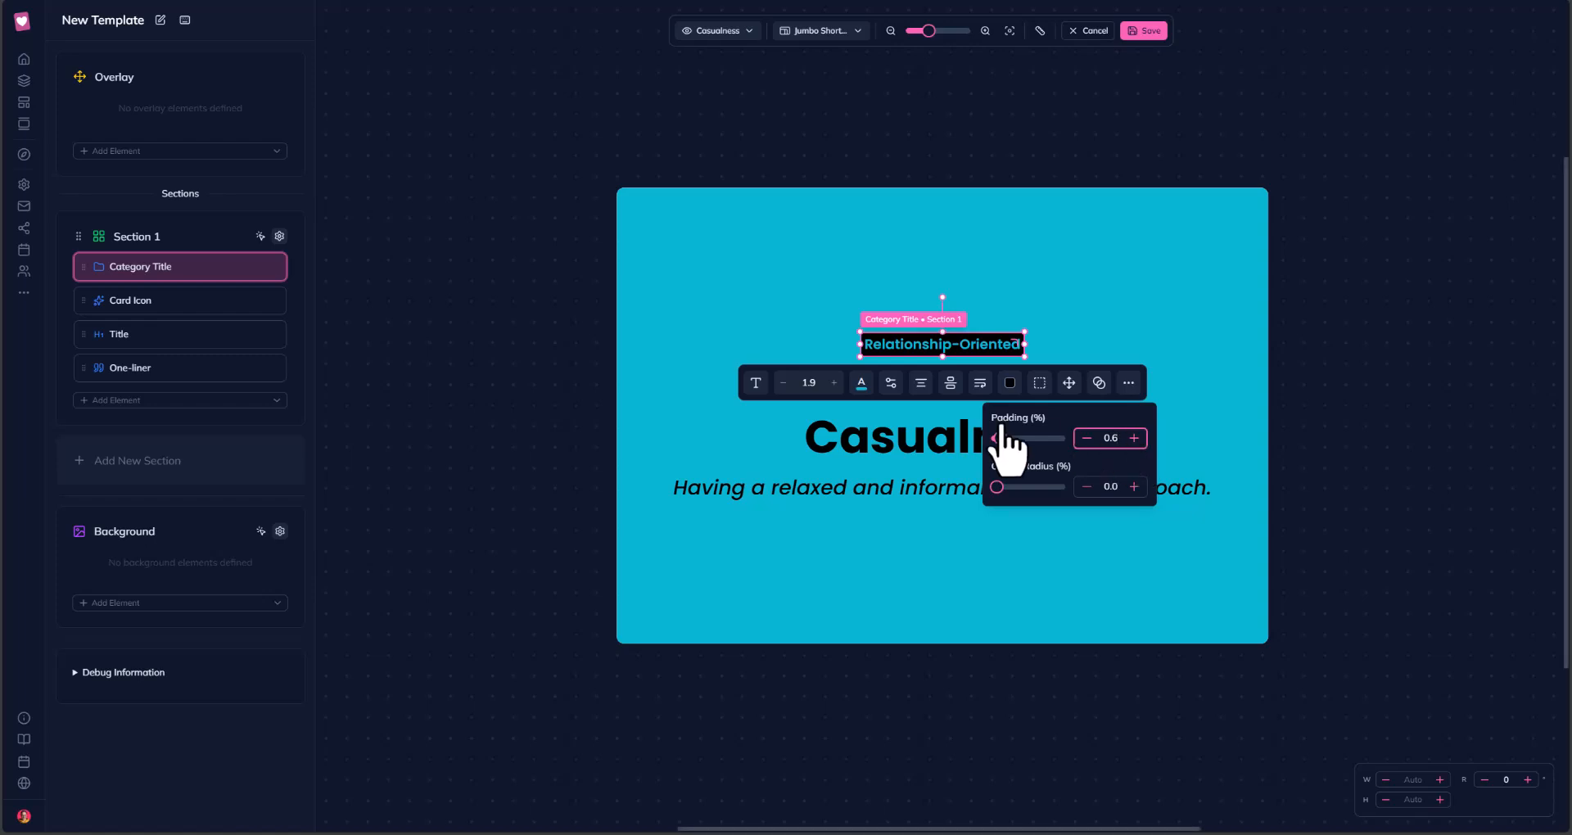
left_click(524, 395)
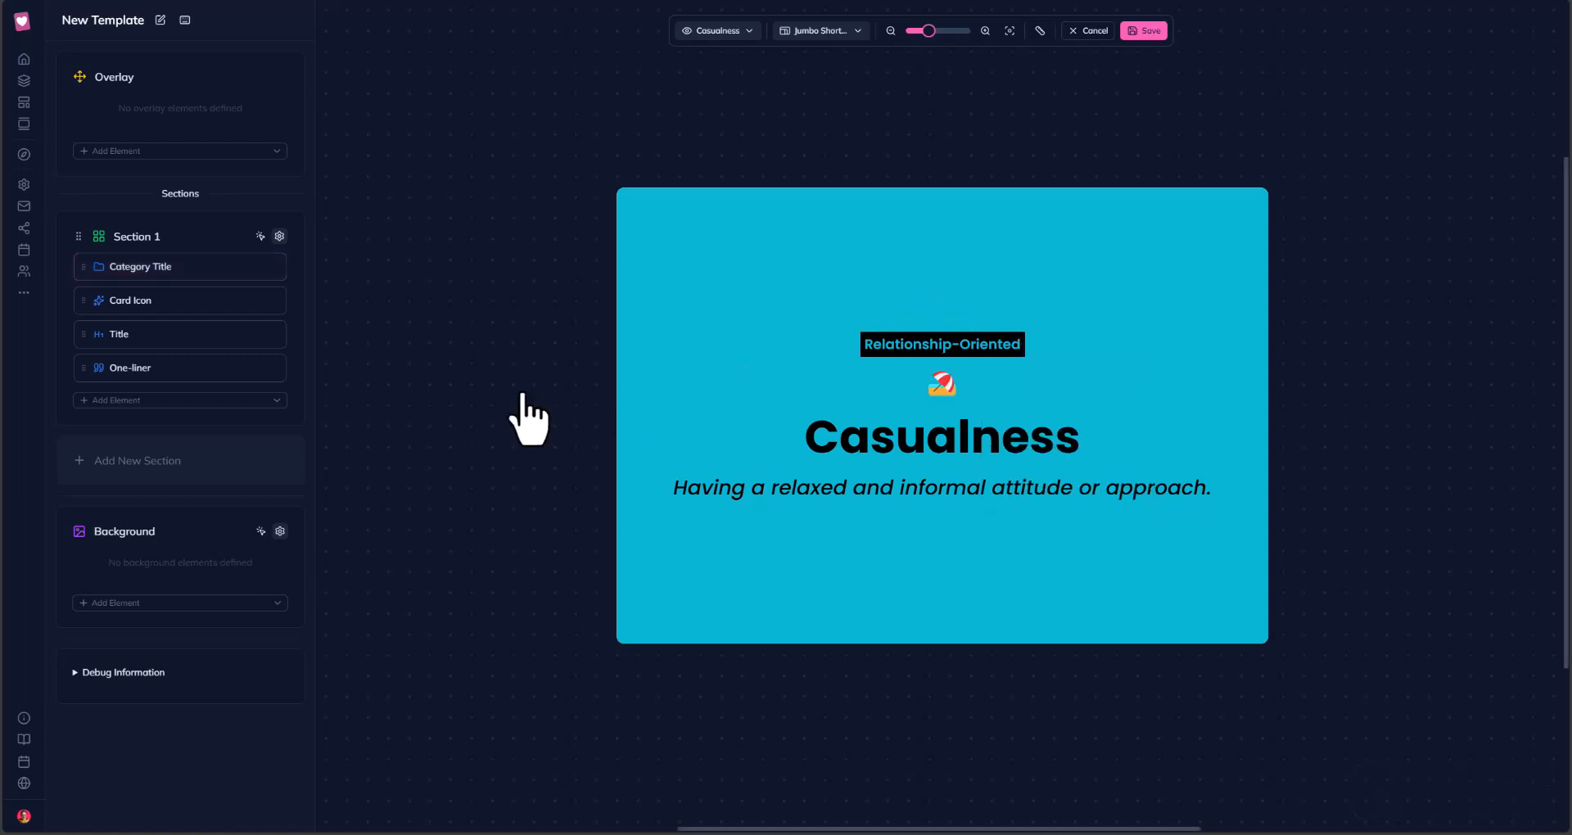
left_click(931, 345)
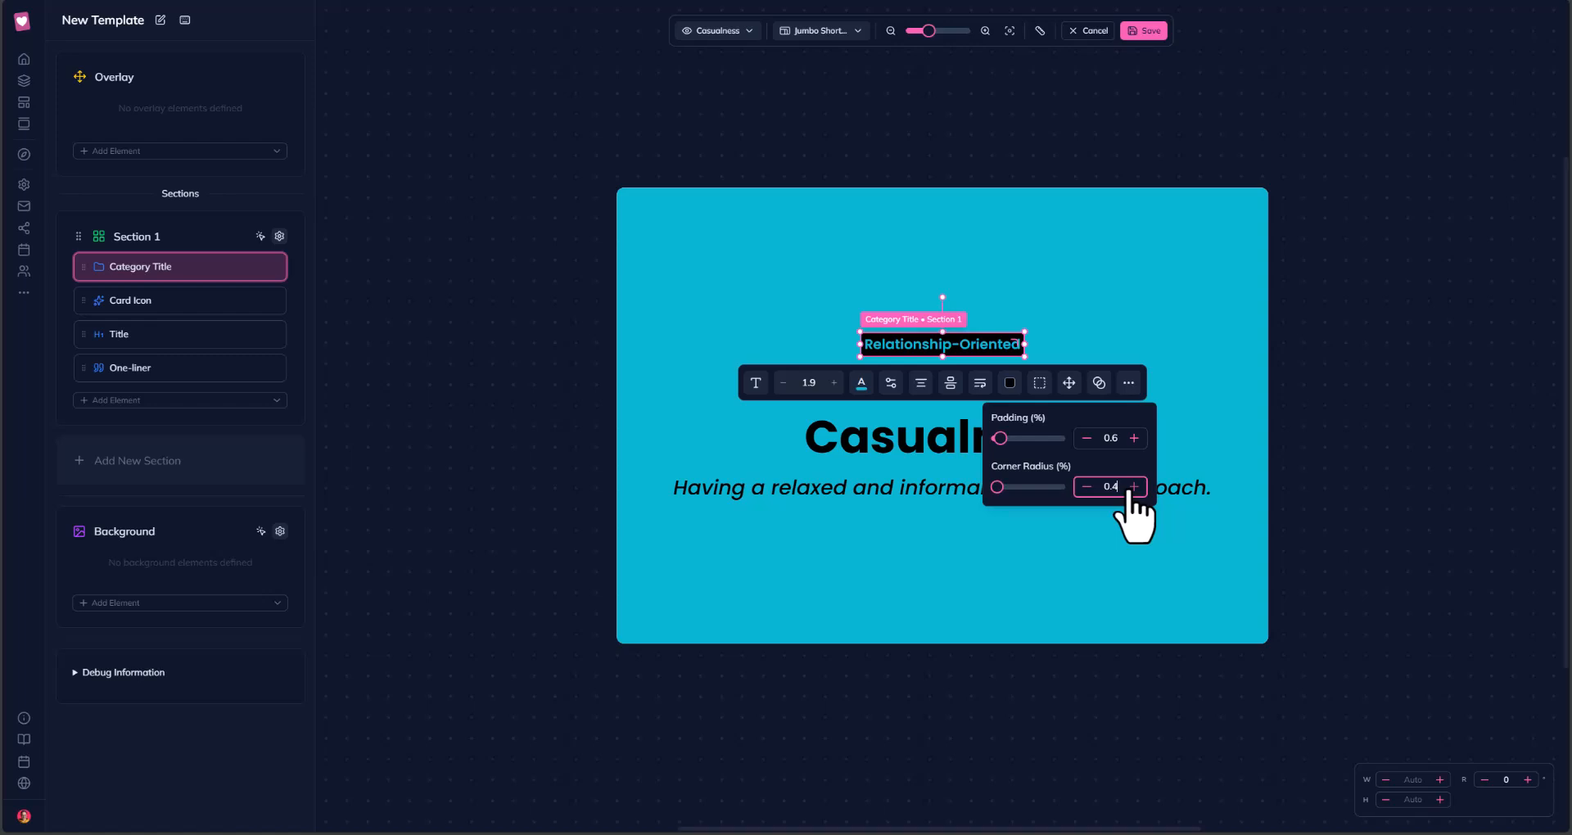
left_click(552, 373)
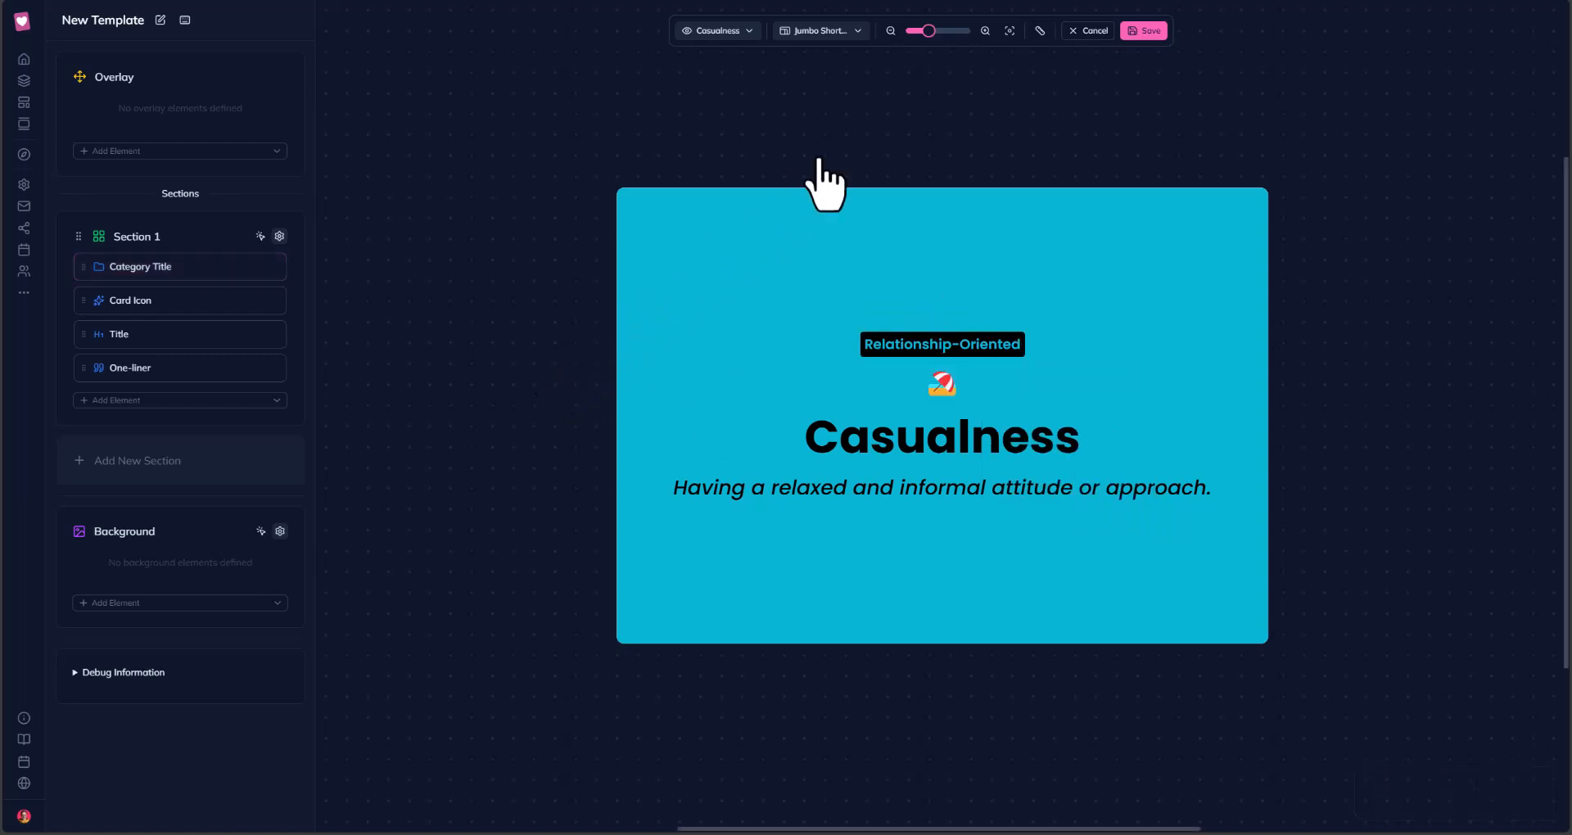
Examine the card layout and the rounded Category Title label up close.
left_click(985, 30)
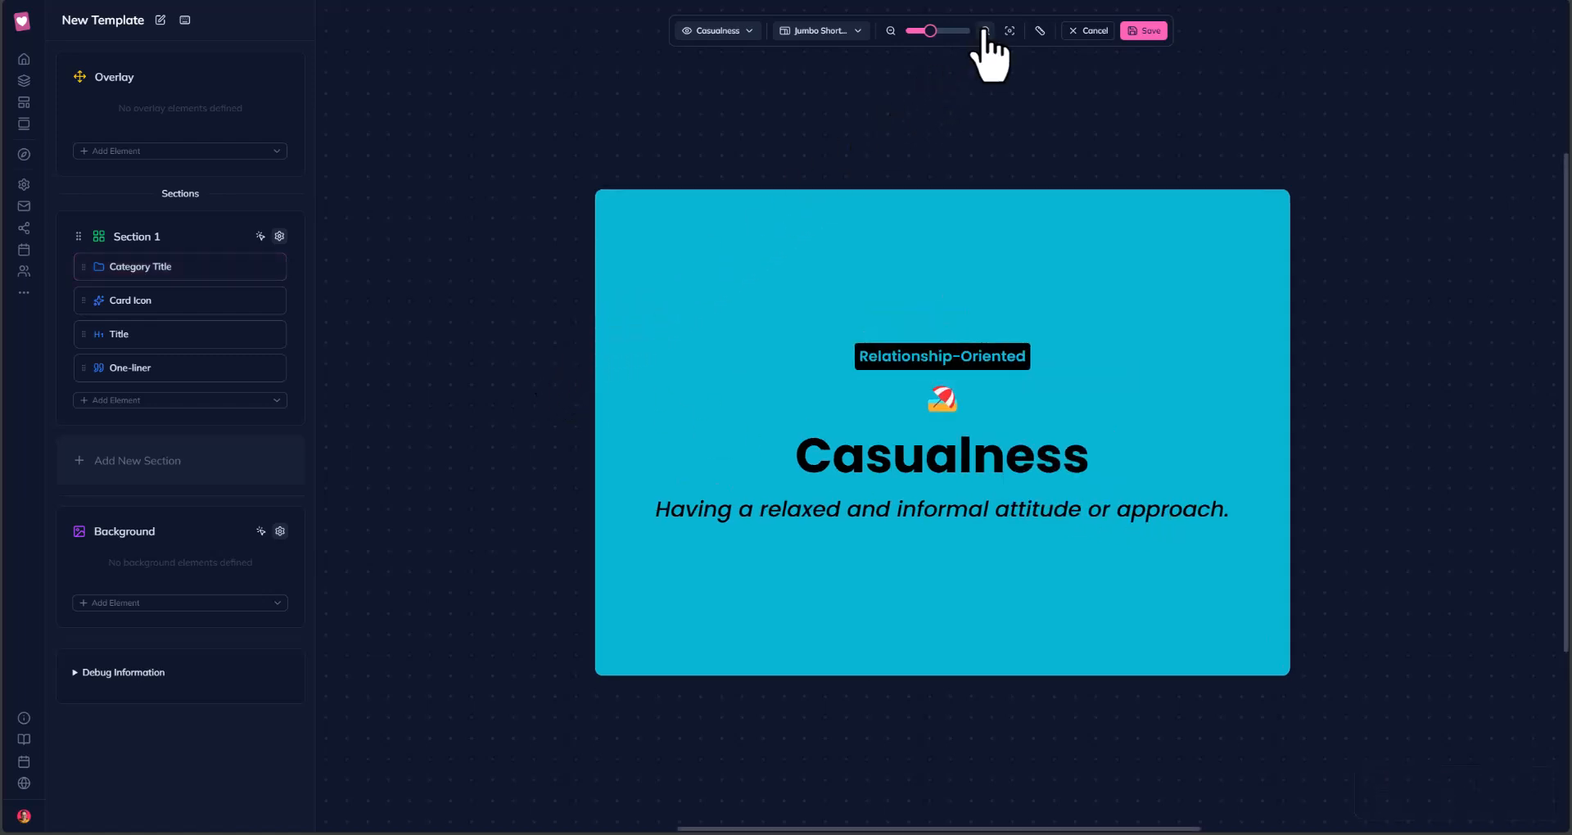
left_click(984, 31)
left_click(985, 30)
left_click(985, 31)
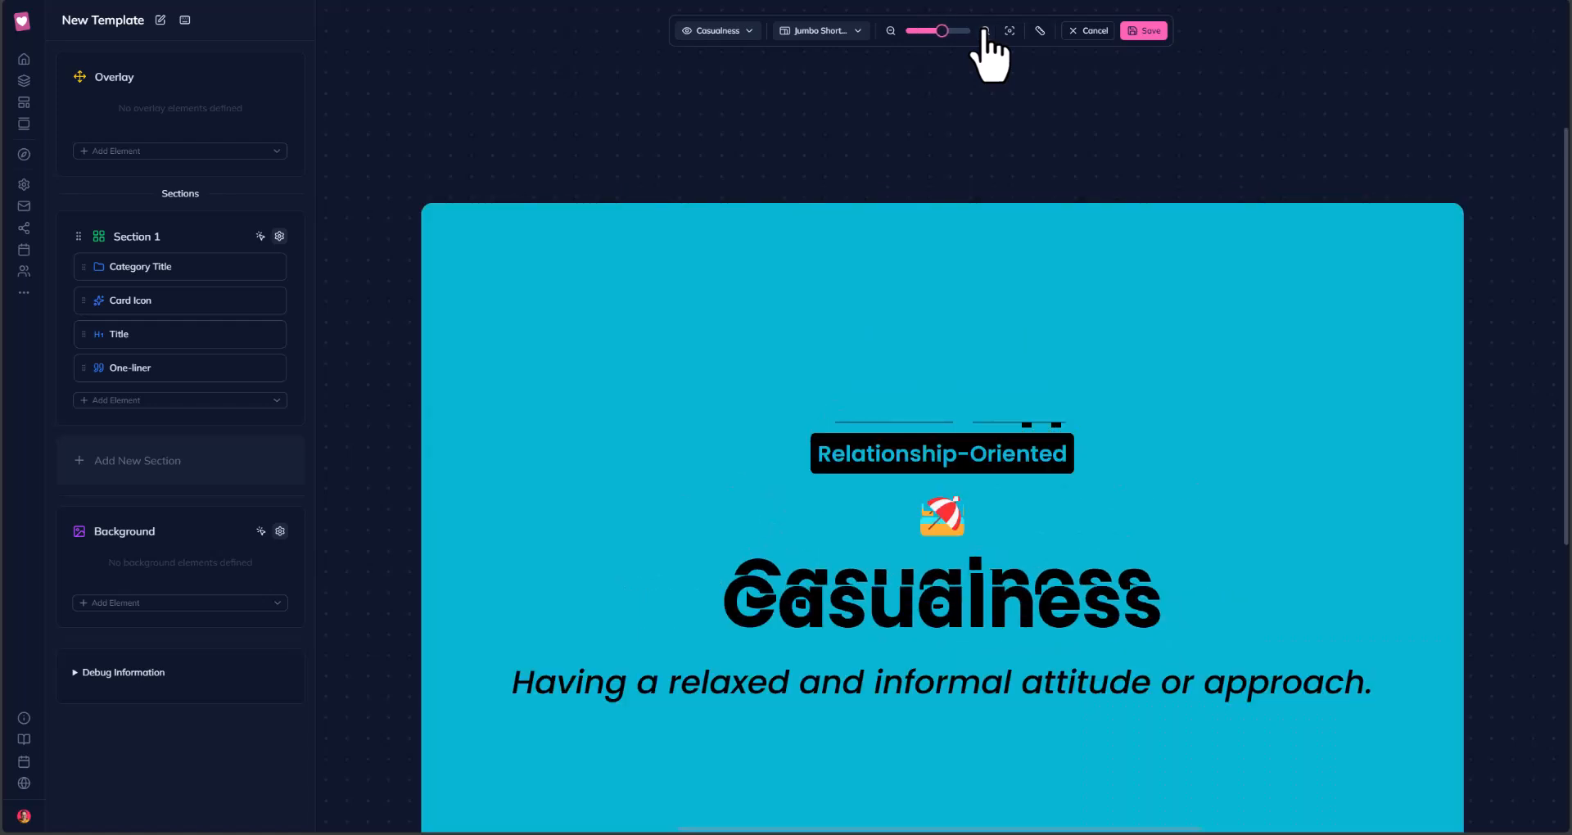
scroll(988, 33, "down", 2)
left_click(1071, 305)
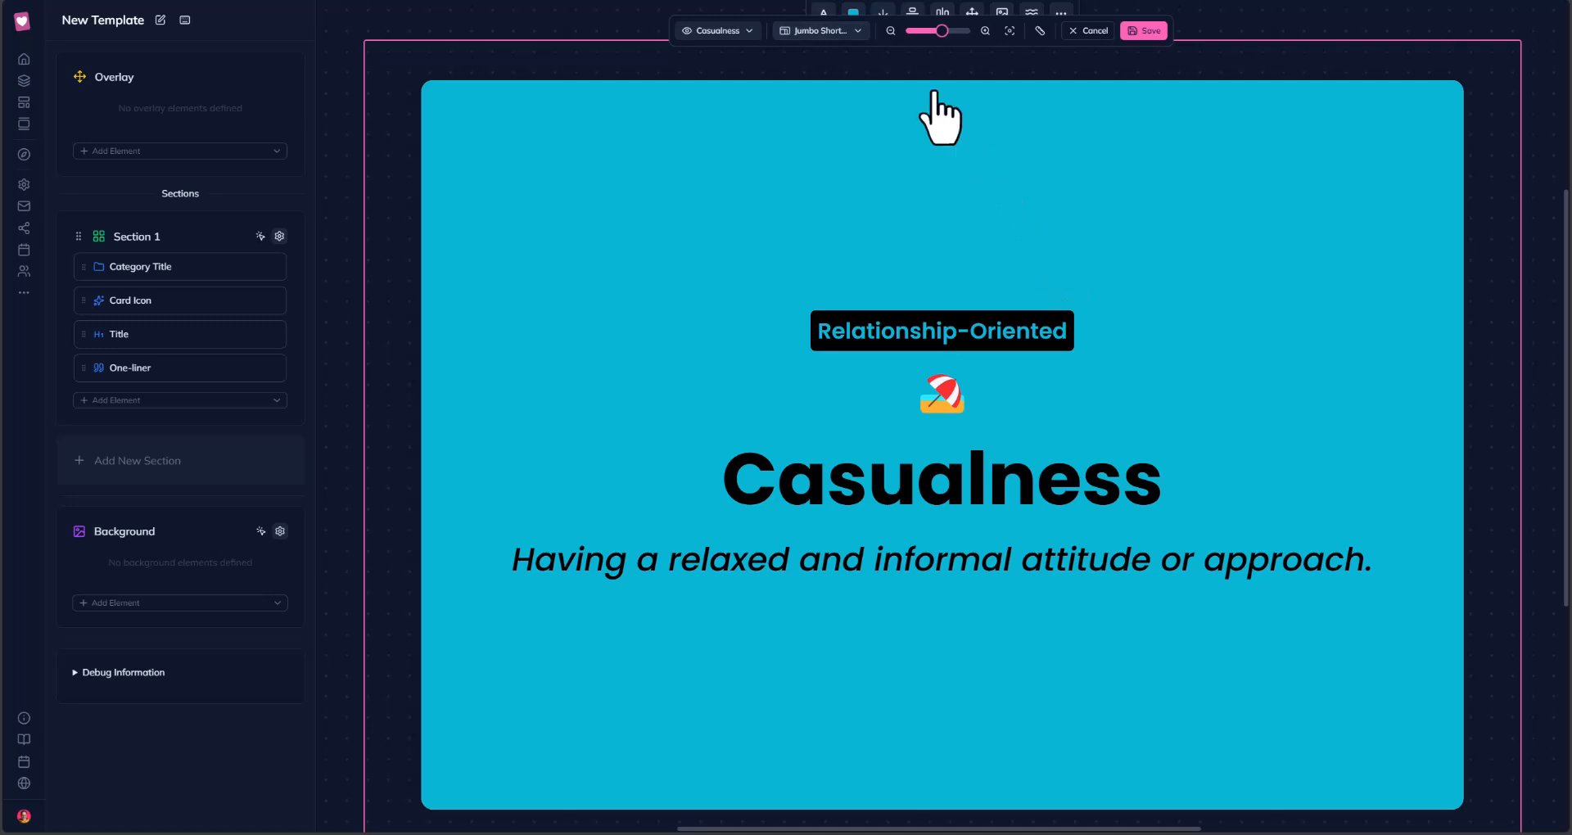
left_click(892, 34)
left_click(894, 38)
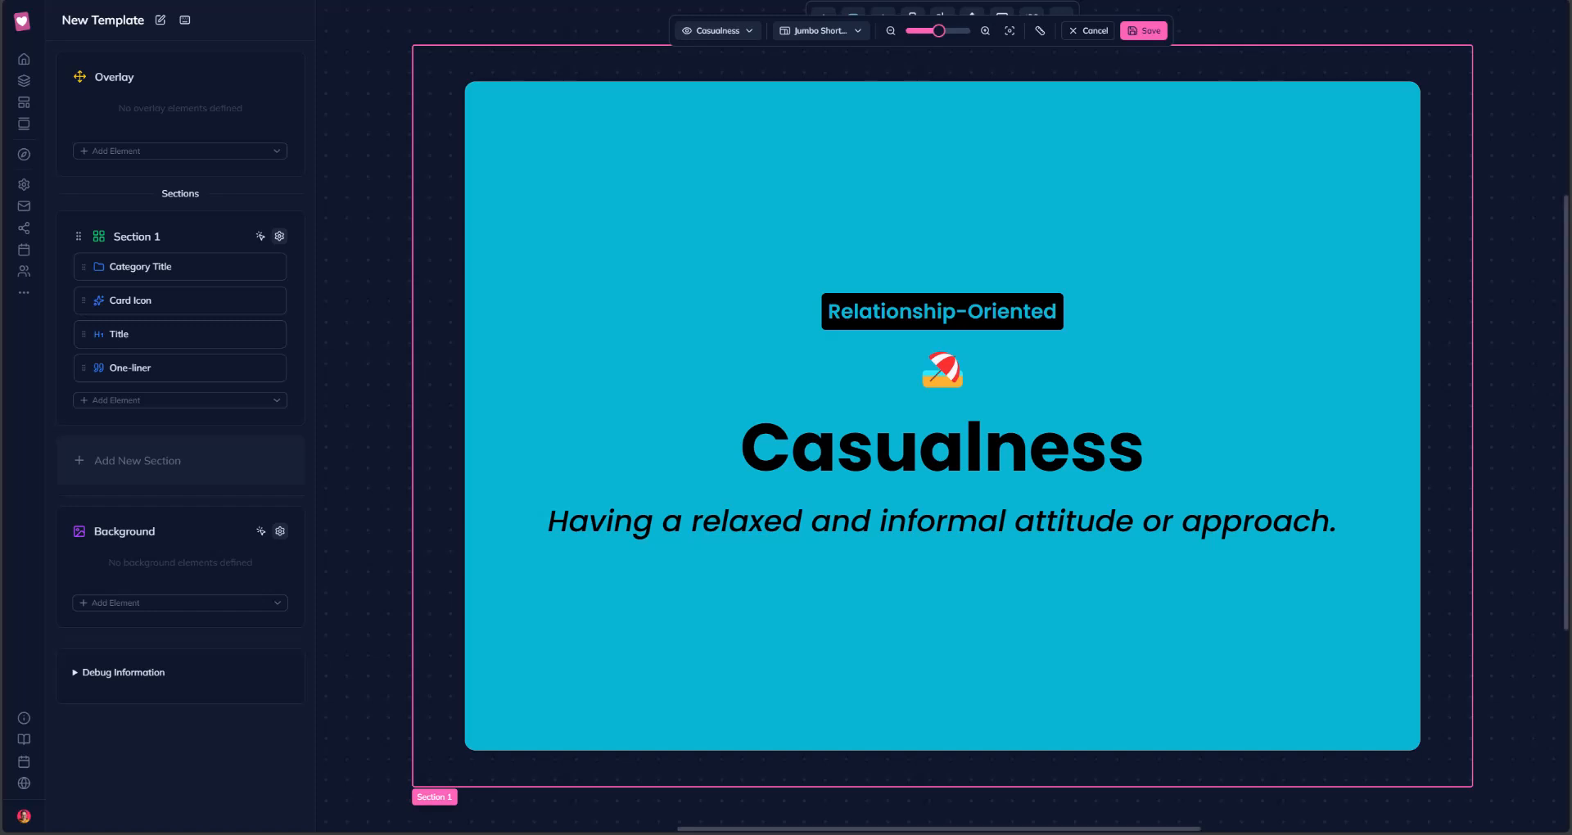
Remove the italic style from the One-liner element and deselect it.
left_click(930, 528)
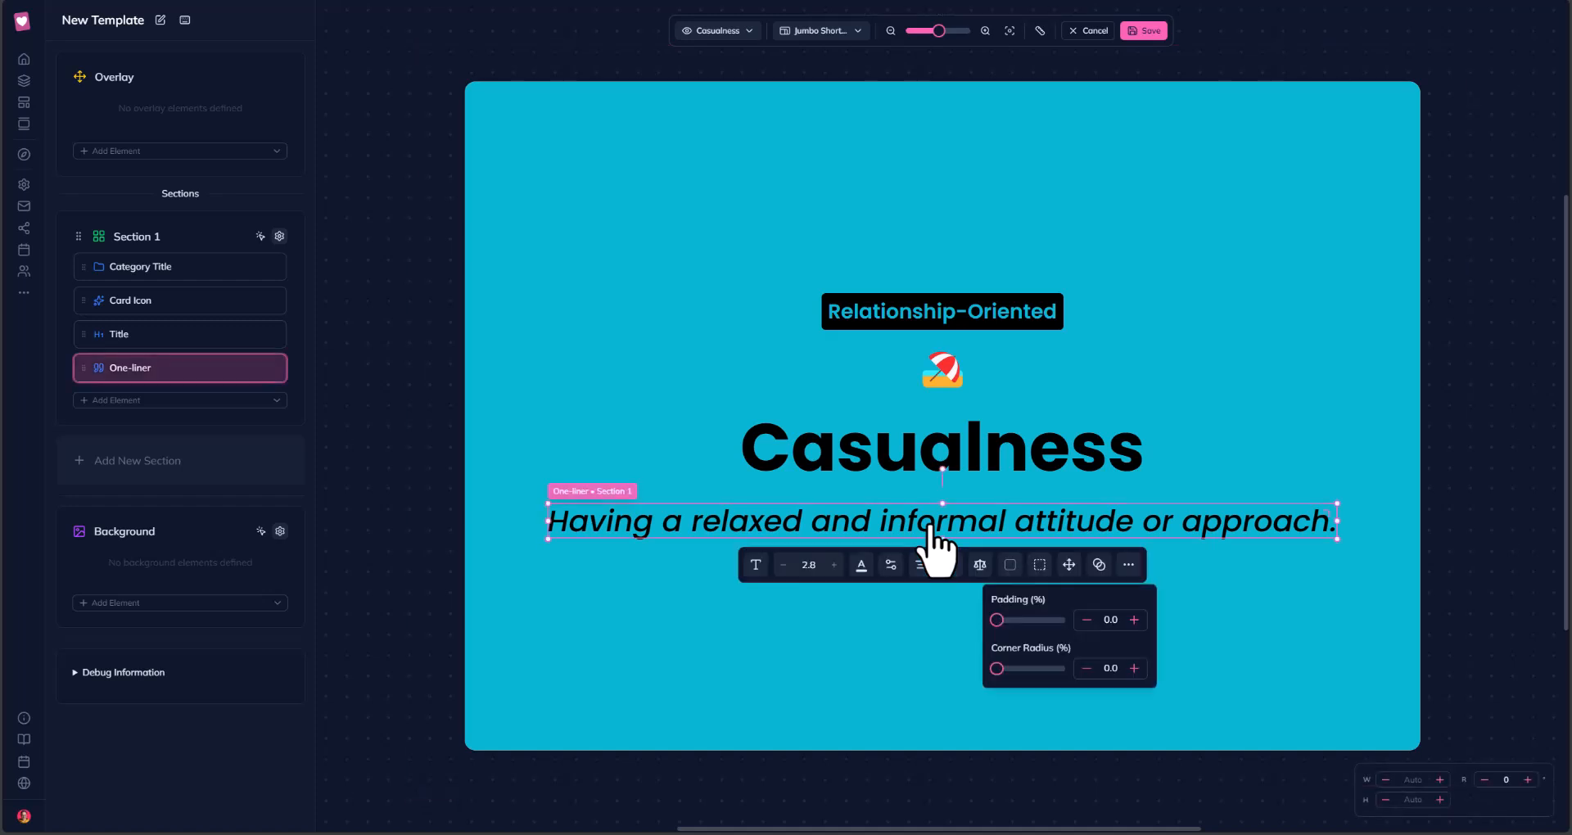
left_click(893, 566)
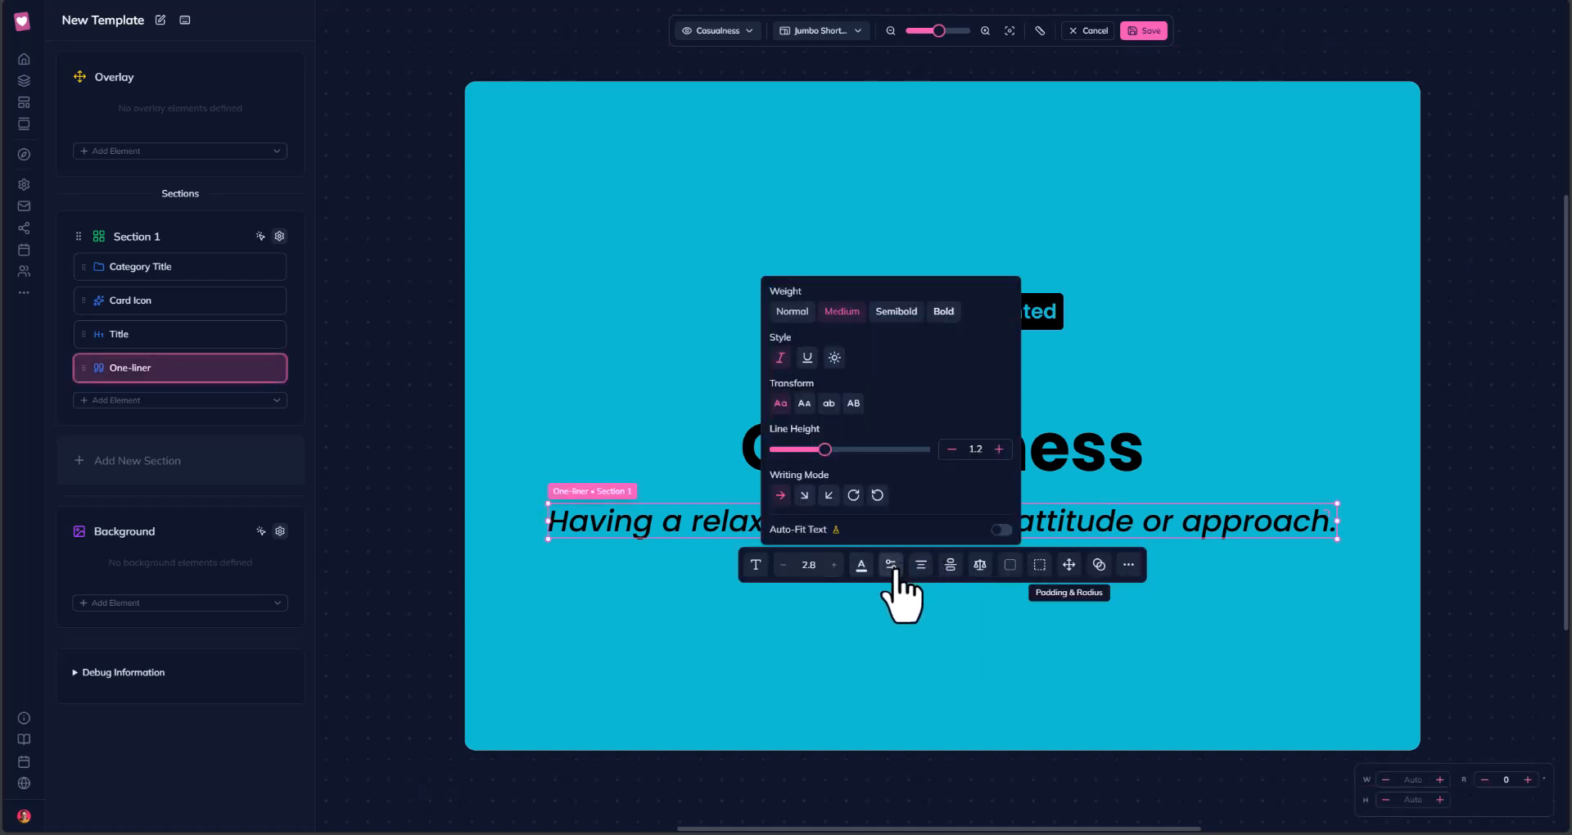
left_click(780, 358)
left_click(423, 401)
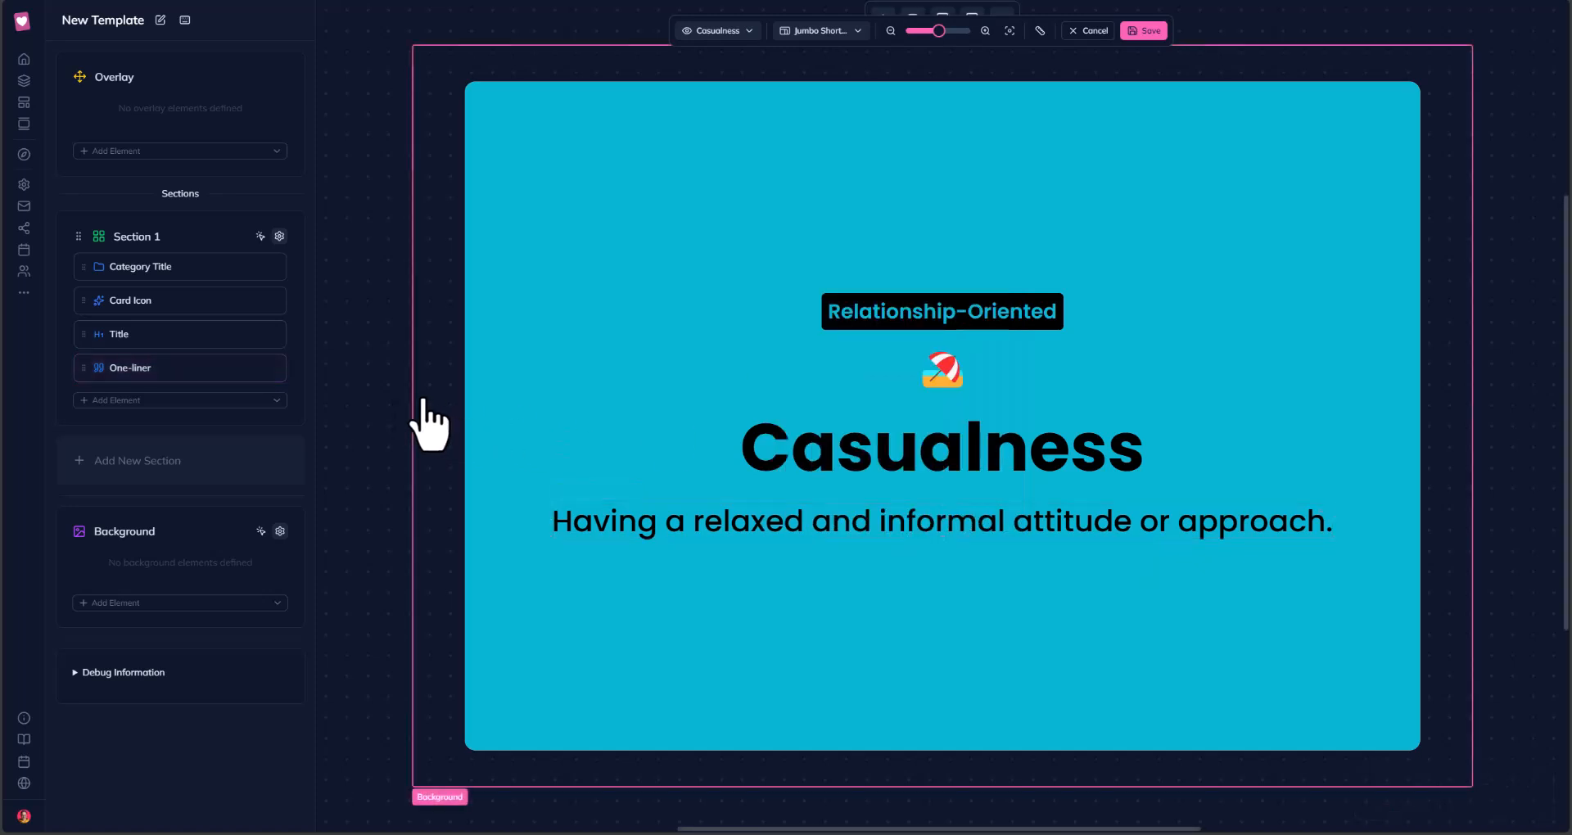
Increase the size of the Card Icon element to 5.8.
left_click(946, 372)
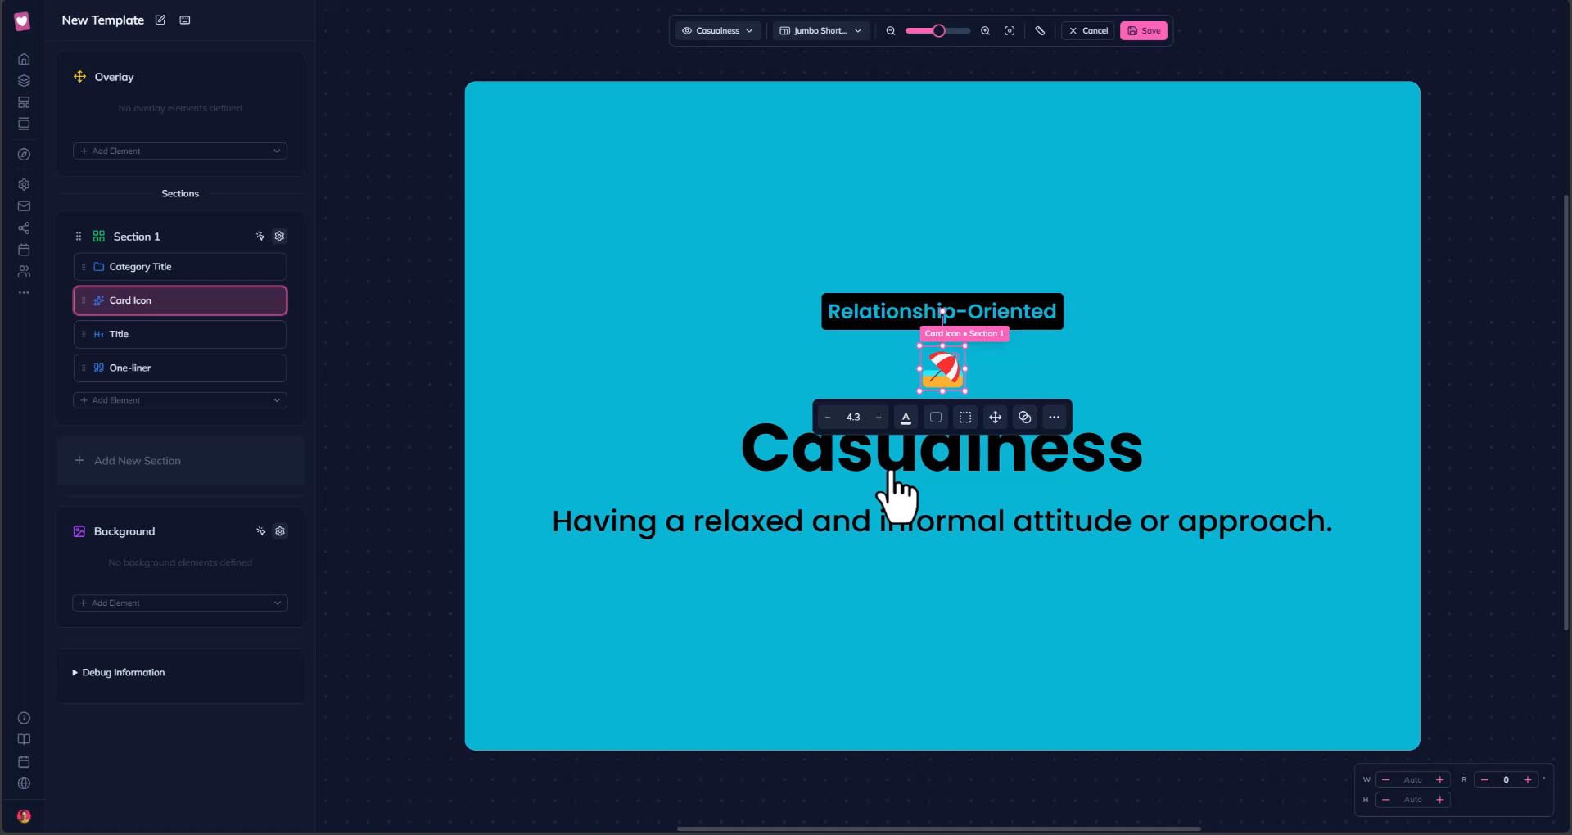
left_click(876, 420)
left_click(876, 422)
left_click(877, 425)
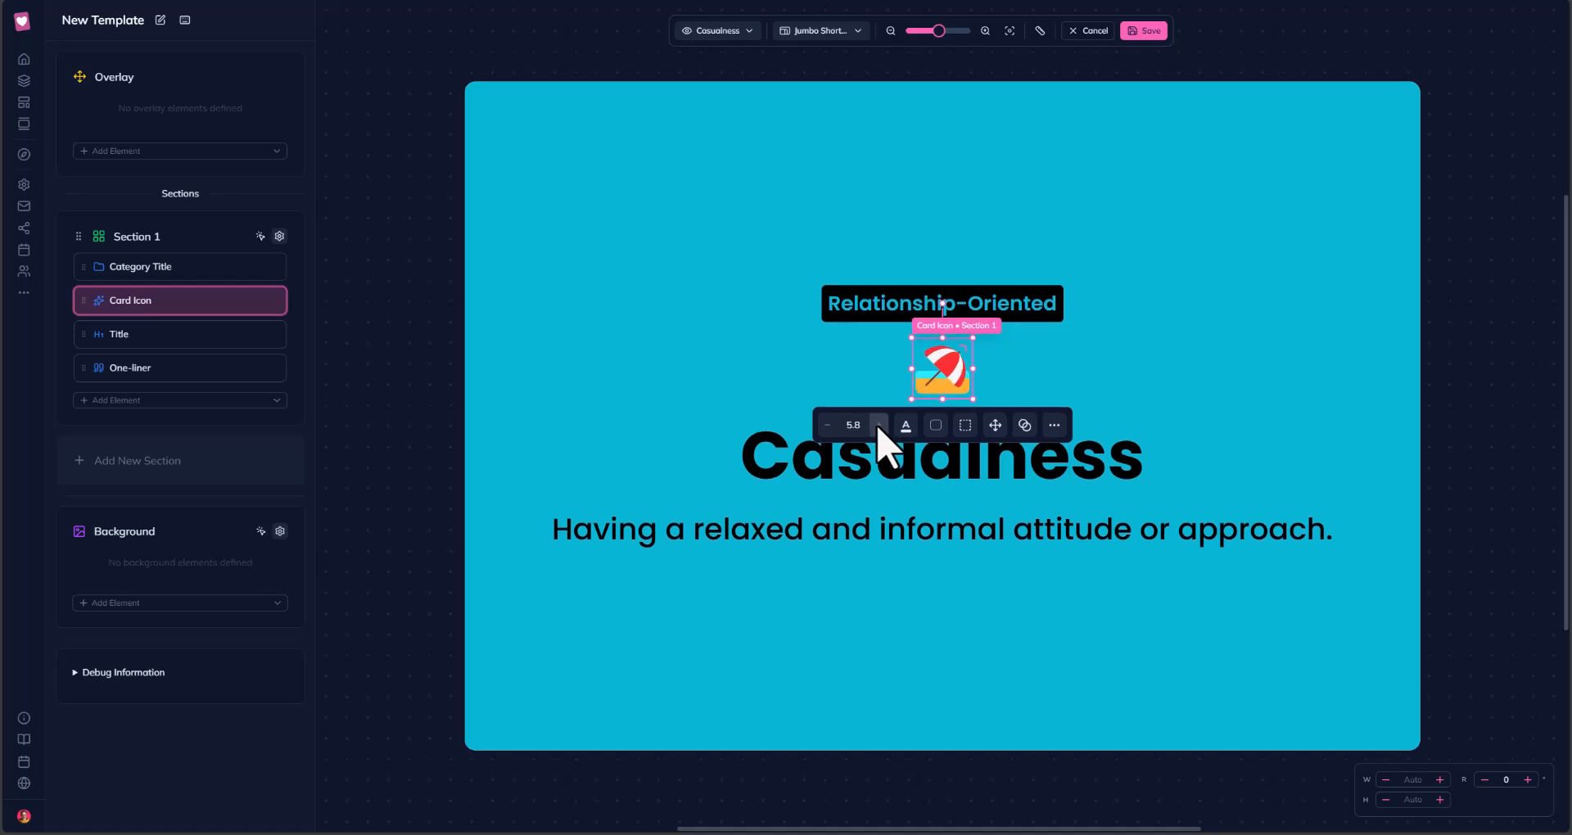
Increase the size of the Card Icon element to 22.3 and deselect it.
left_click(877, 426)
left_click(879, 430)
left_click(879, 433)
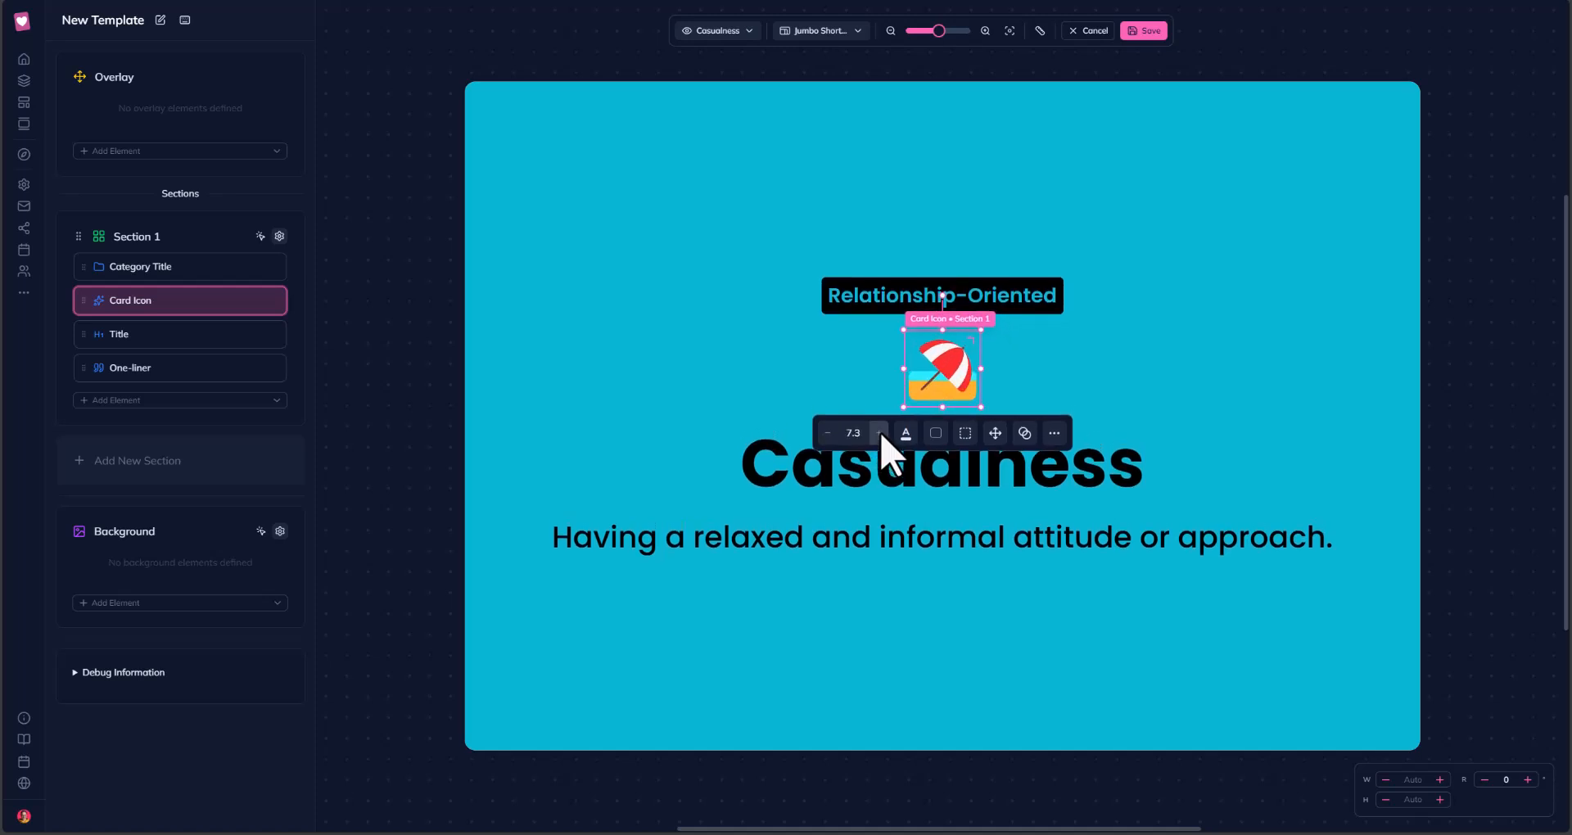
left_click(880, 436)
left_click(881, 438)
left_click(881, 441)
left_click(881, 442)
left_click(880, 444)
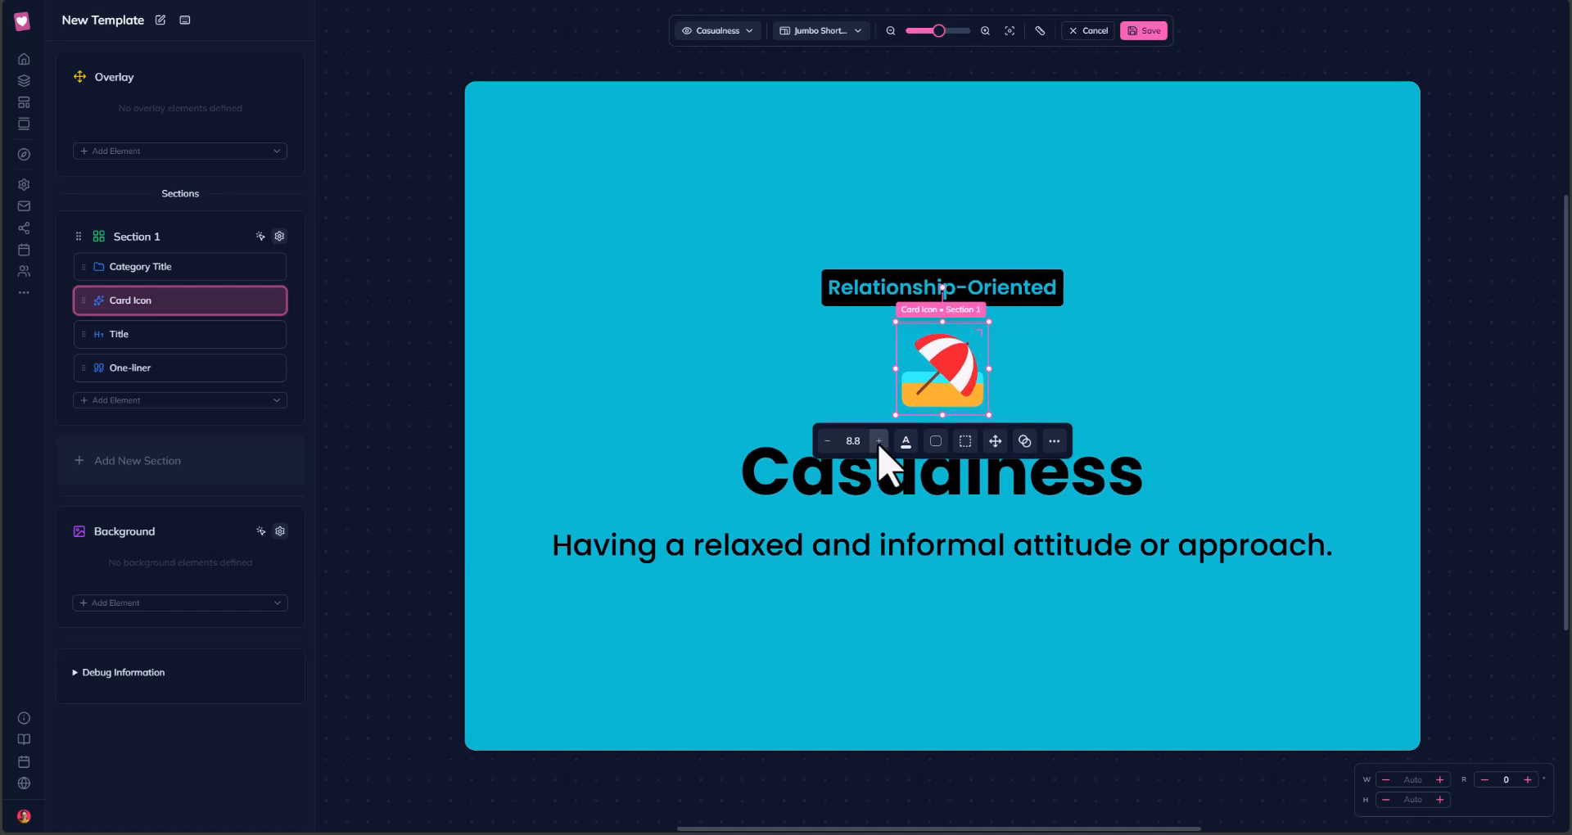
left_click(880, 445)
left_click(879, 446)
left_click(878, 448)
left_click(881, 456)
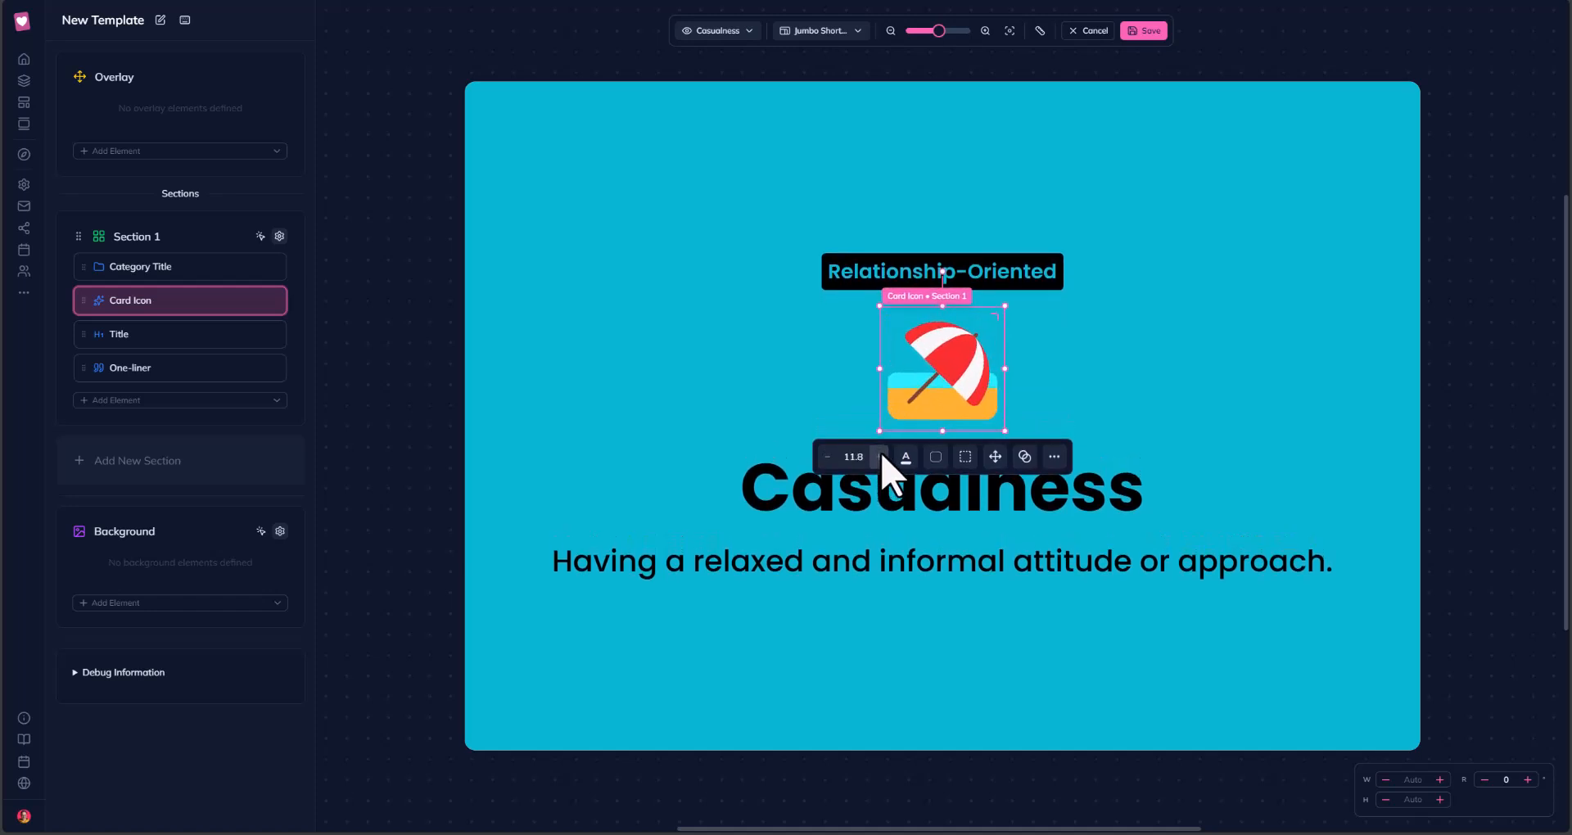
left_click(881, 458)
left_click(880, 461)
left_click(881, 464)
left_click(881, 466)
left_click(881, 468)
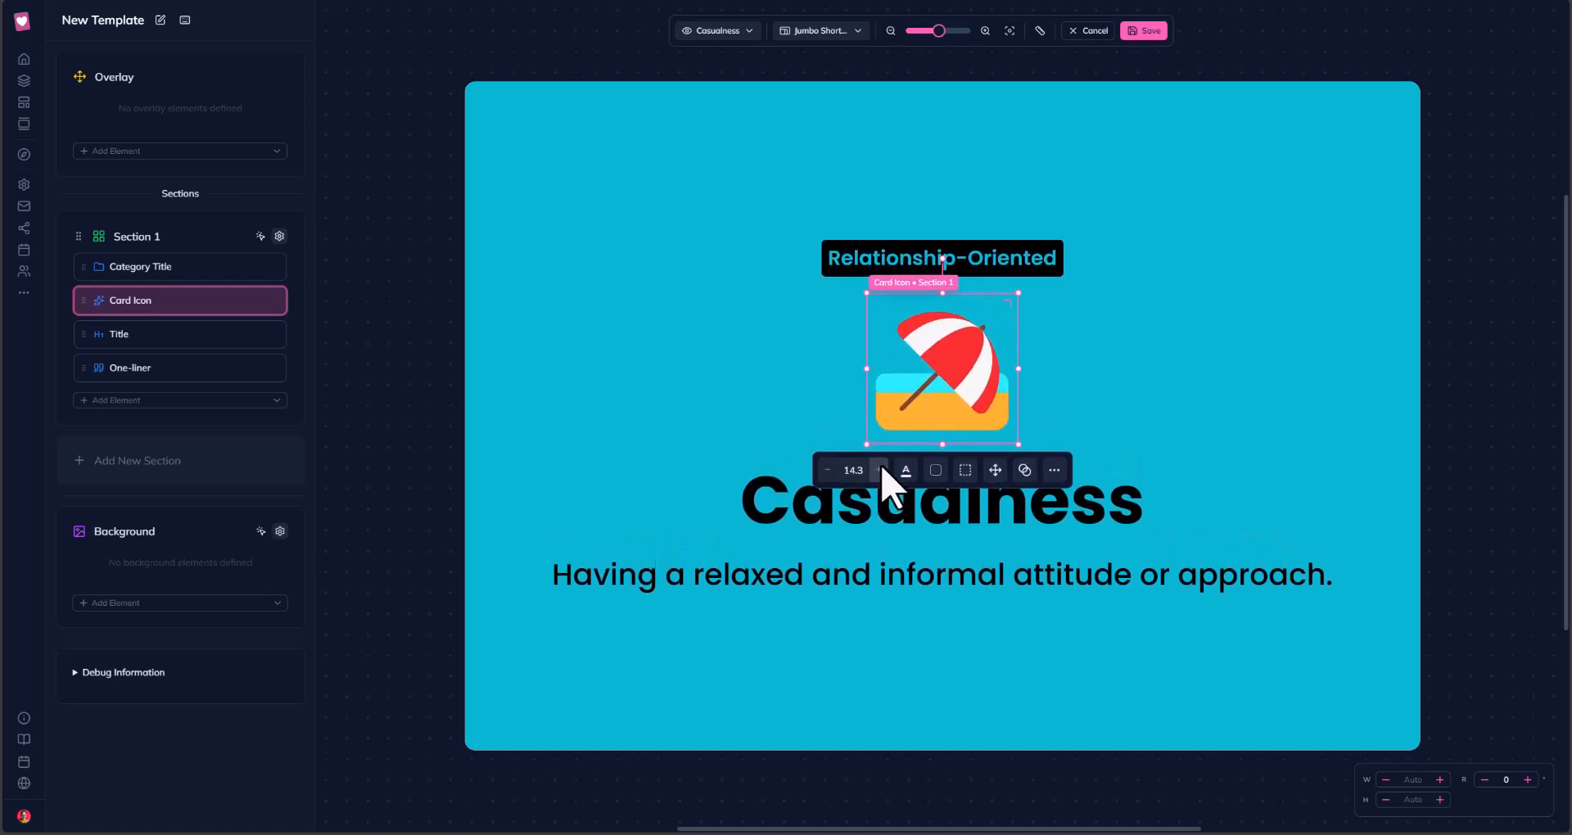
left_click(880, 471)
left_click(880, 475)
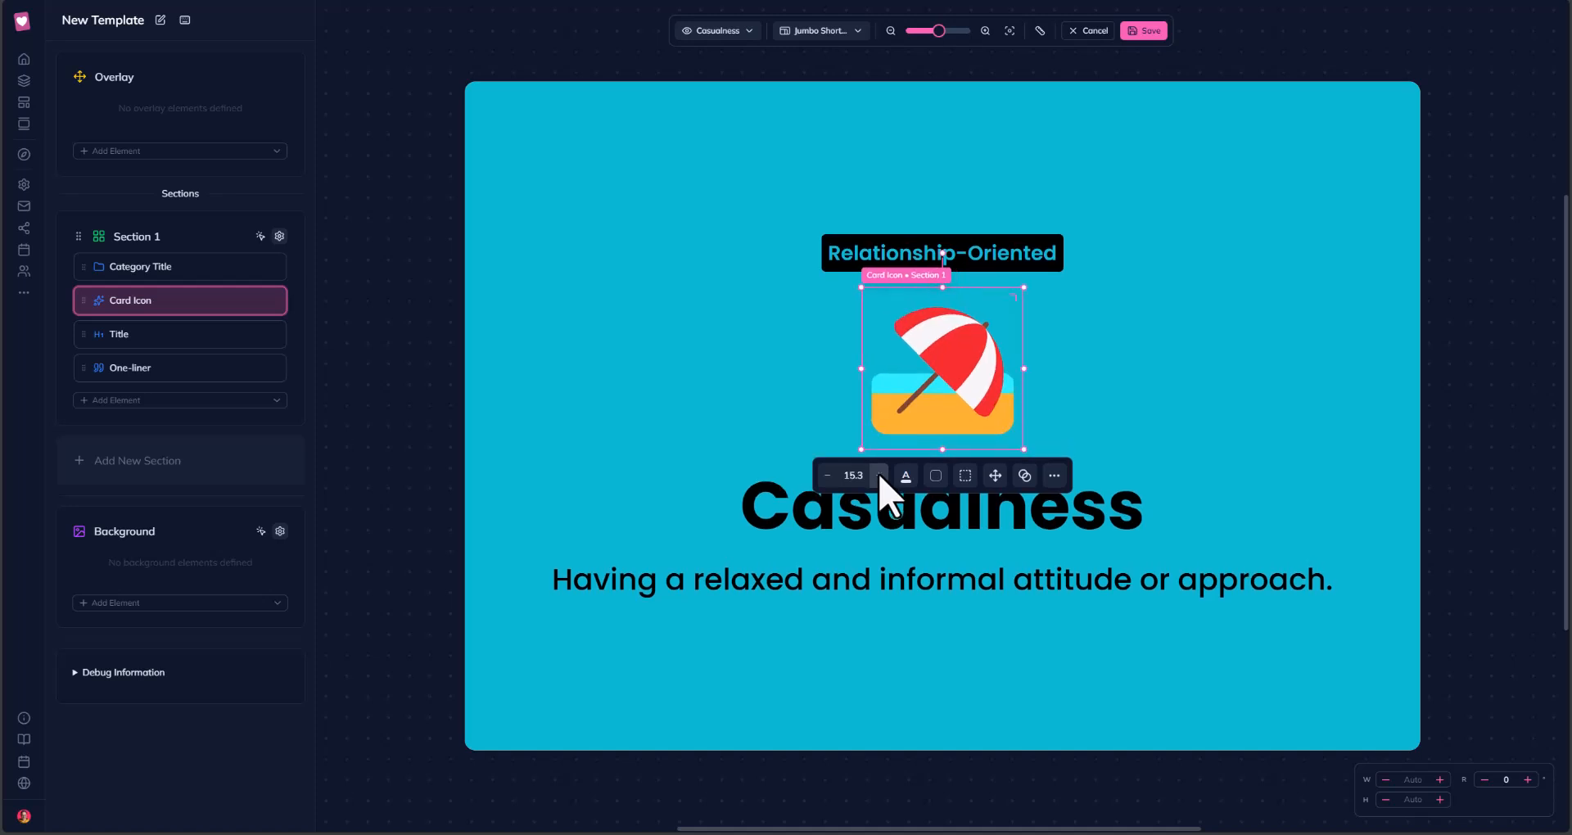
left_click(881, 479)
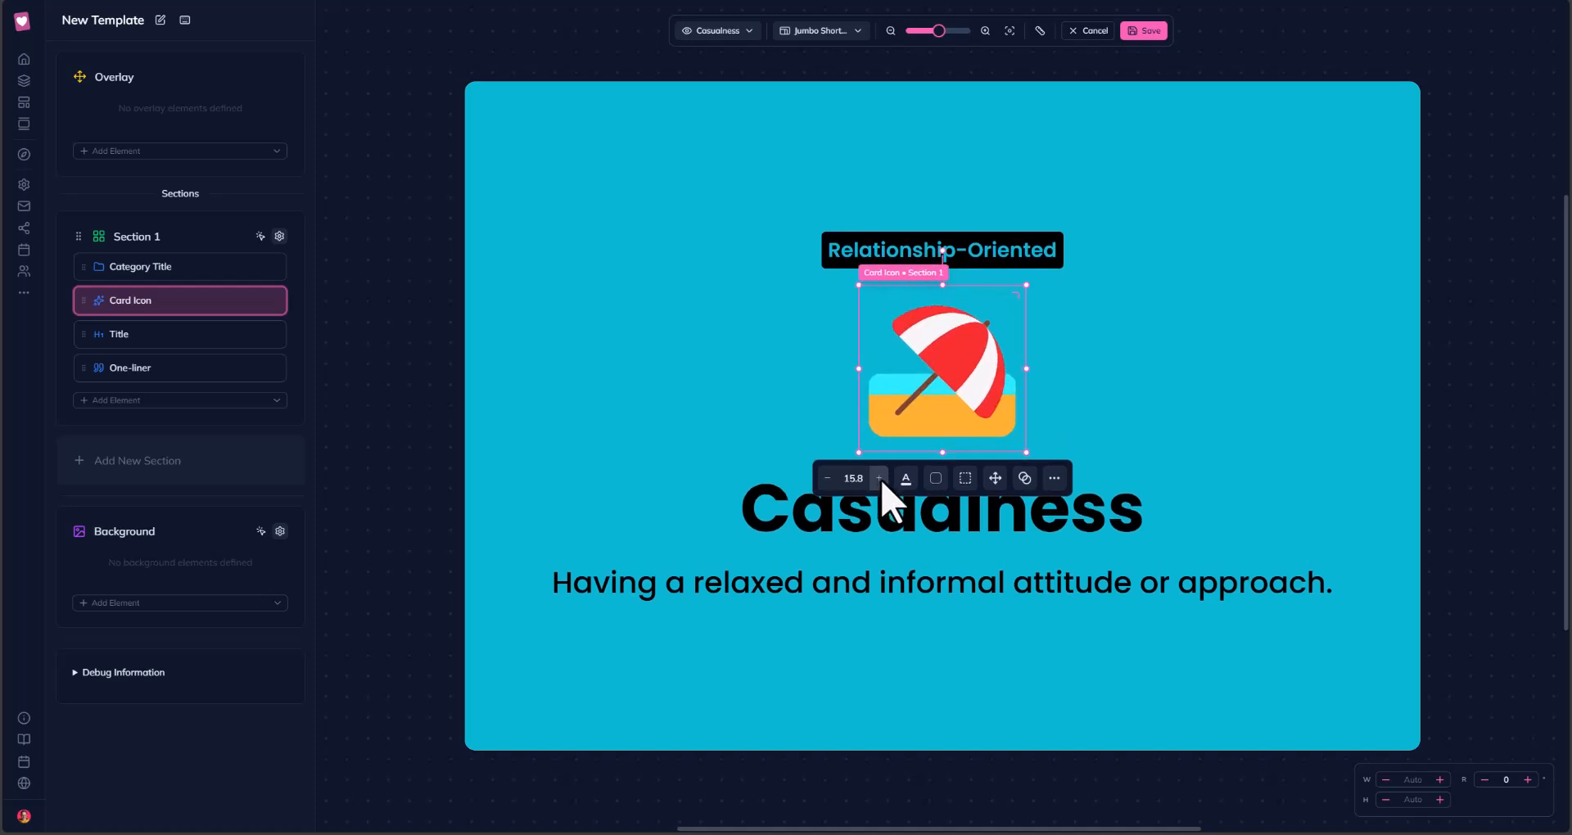
left_click(881, 483)
left_click(881, 485)
left_click(881, 487)
left_click(881, 489)
left_click(880, 492)
left_click(880, 495)
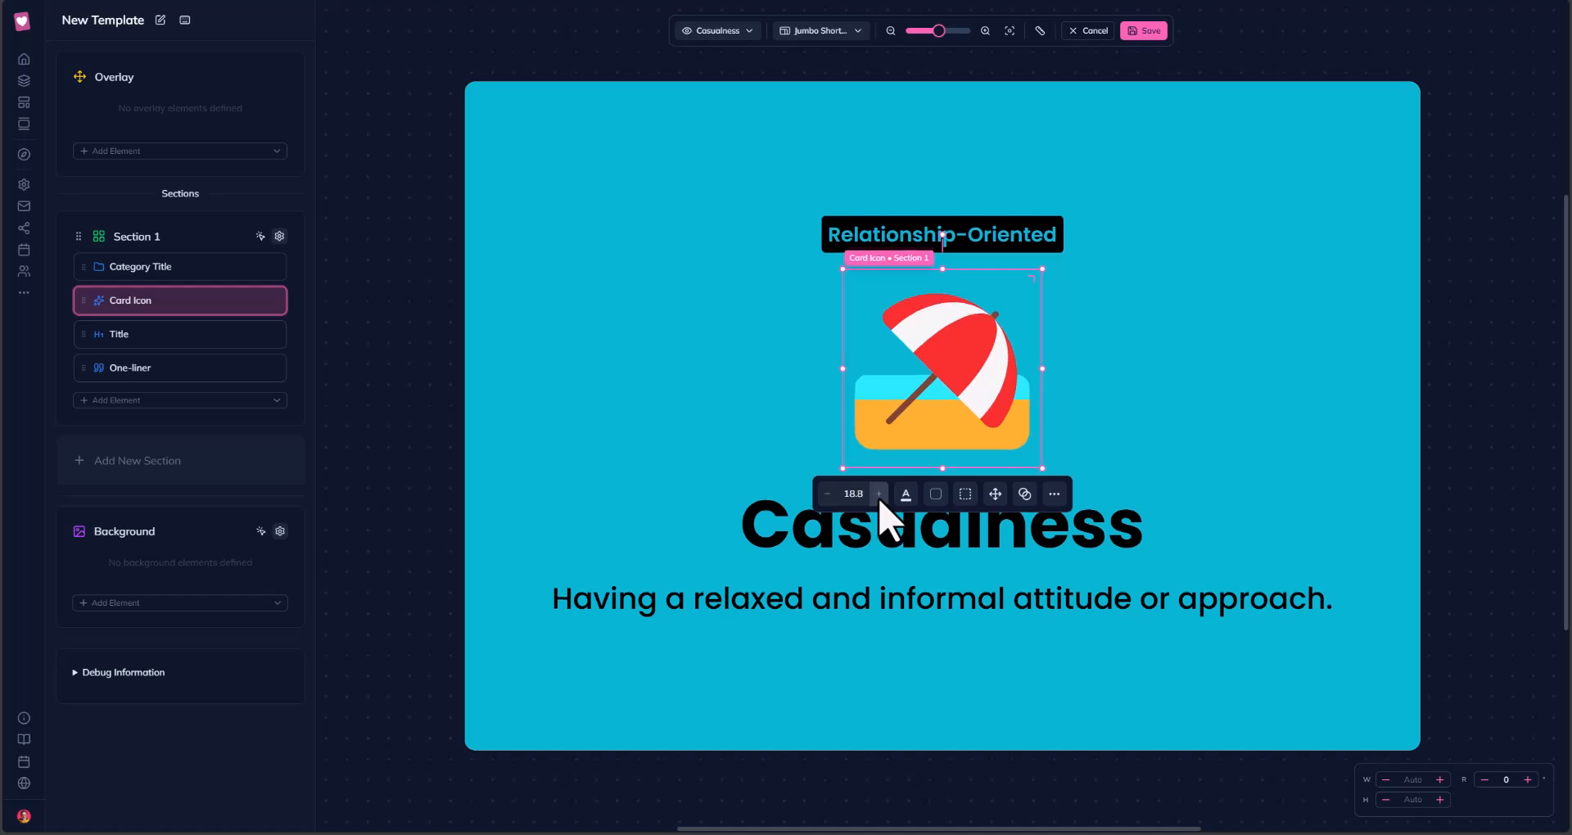
left_click(880, 496)
left_click(879, 498)
left_click(878, 501)
left_click(877, 504)
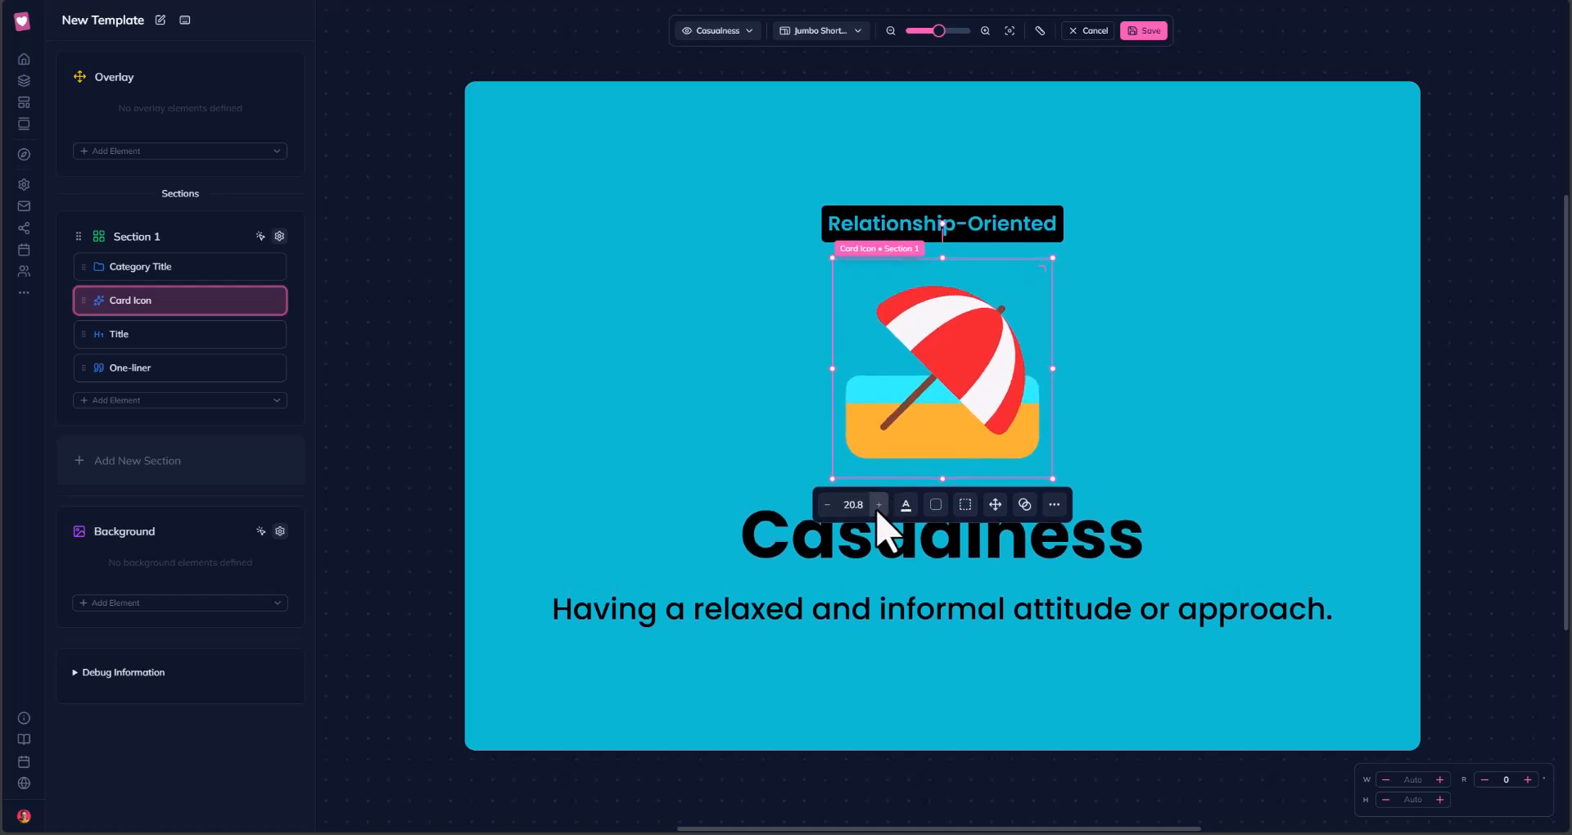
left_click(878, 507)
left_click(878, 510)
left_click(880, 516)
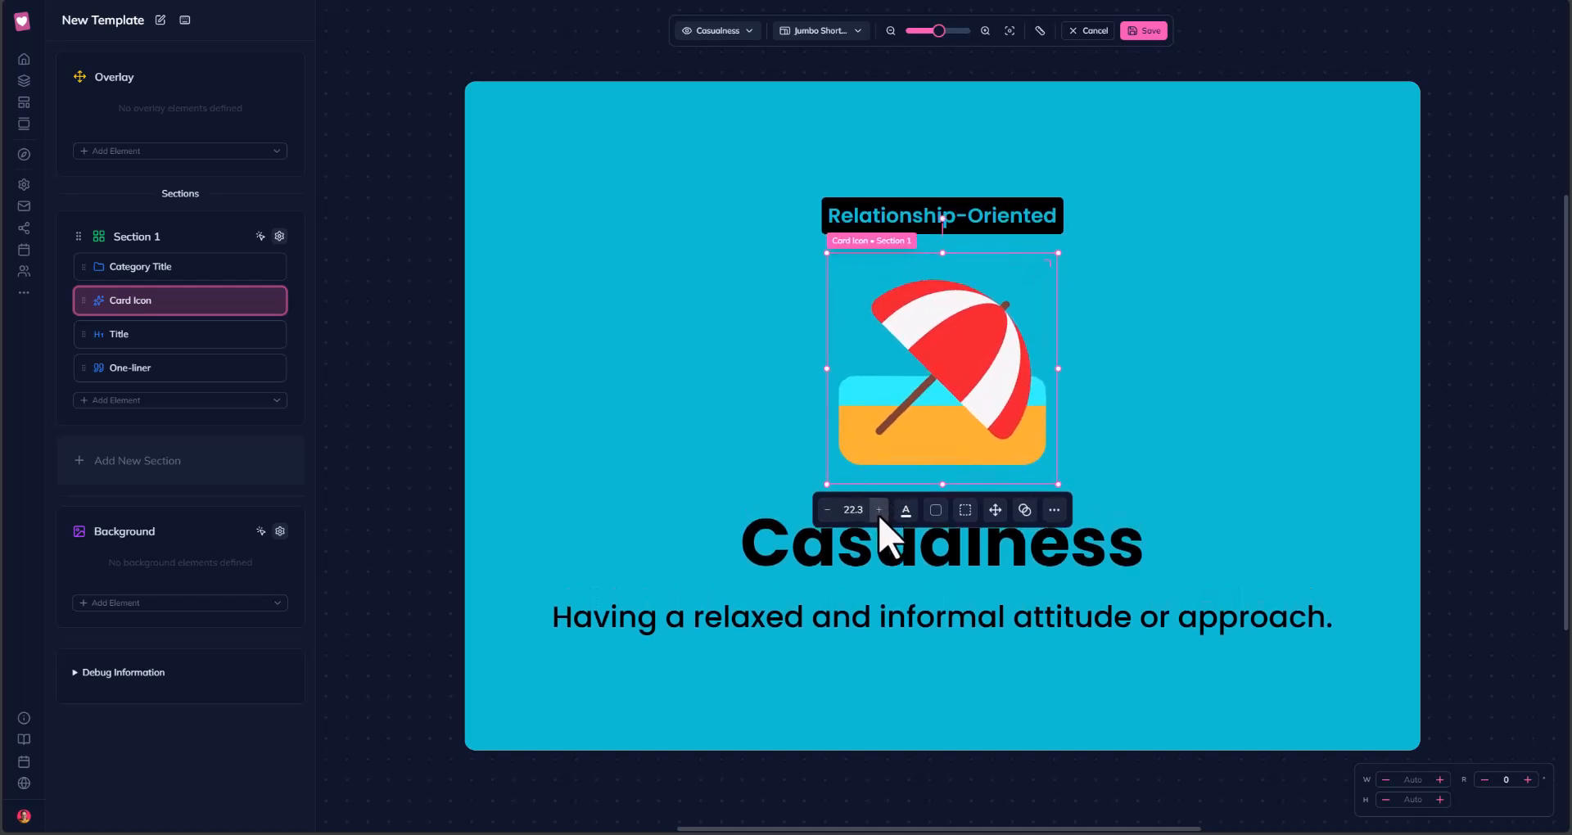
left_click(435, 501)
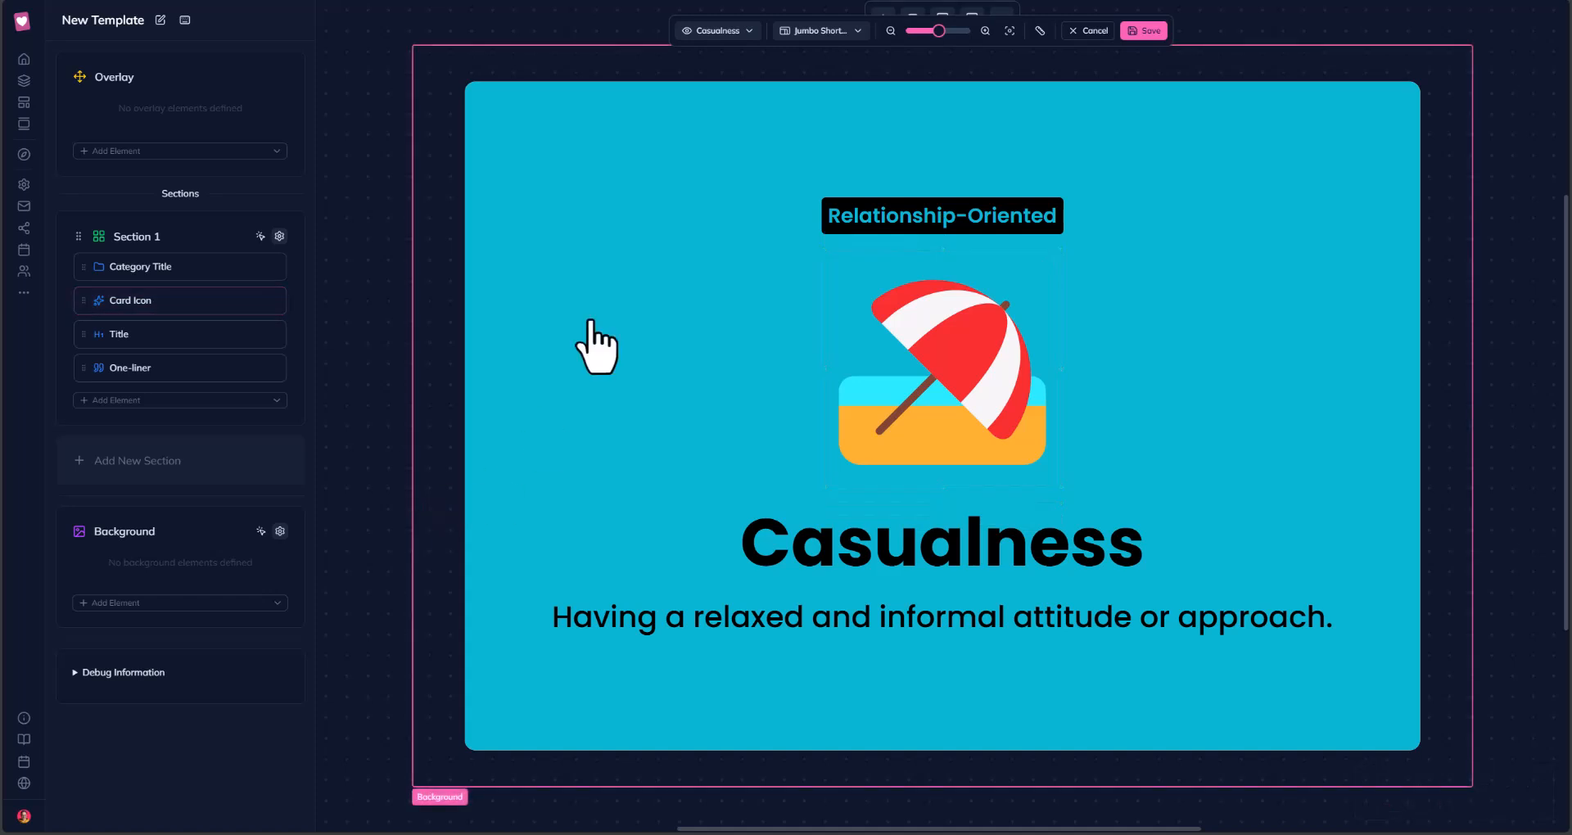
Preview the template with the Compassion card's real data.
left_click(727, 33)
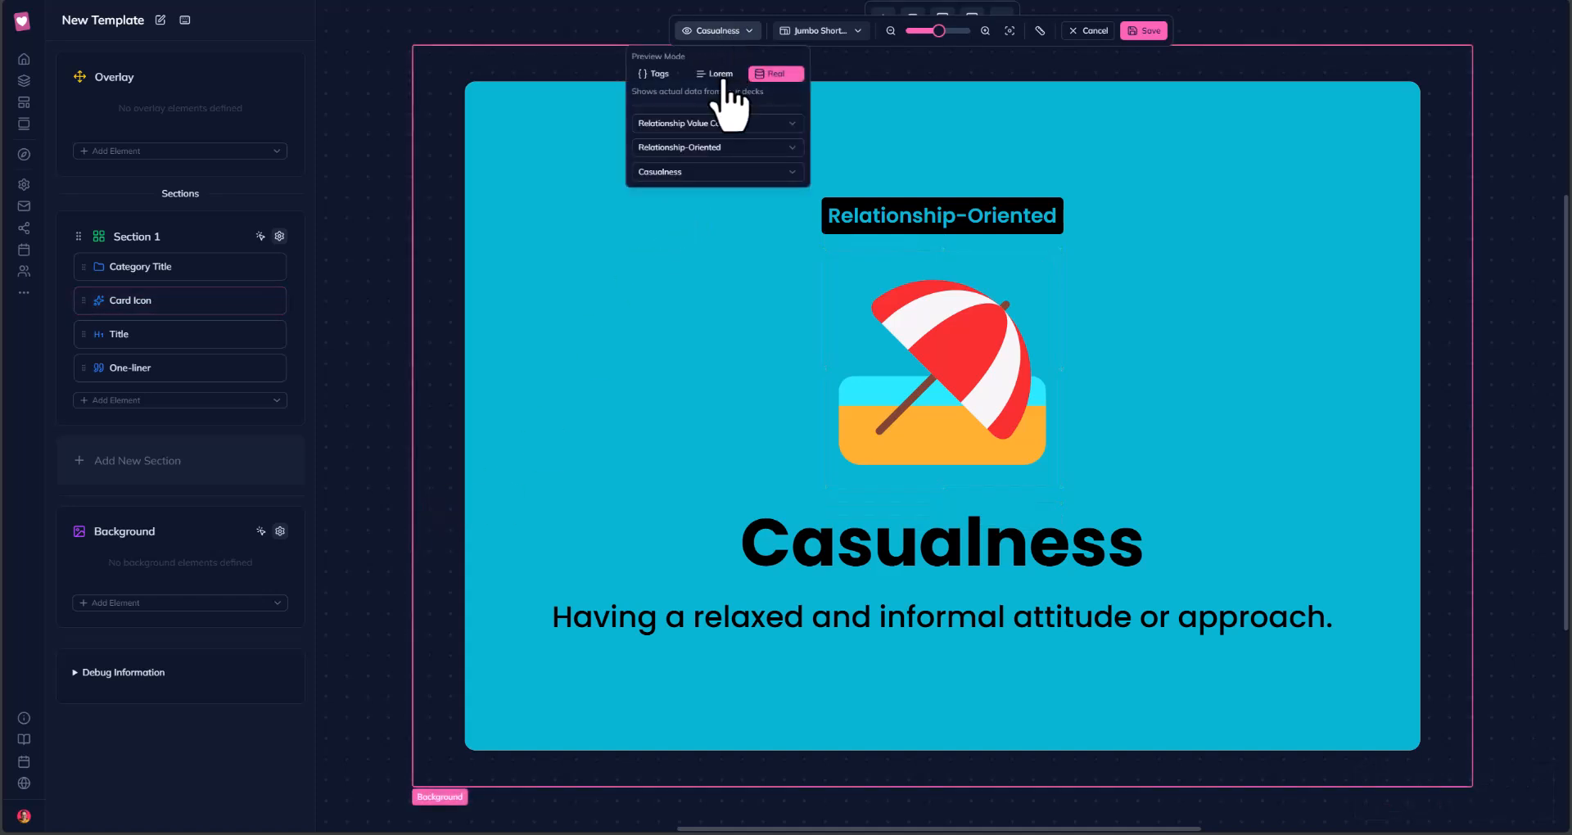
left_click(686, 175)
left_click(684, 220)
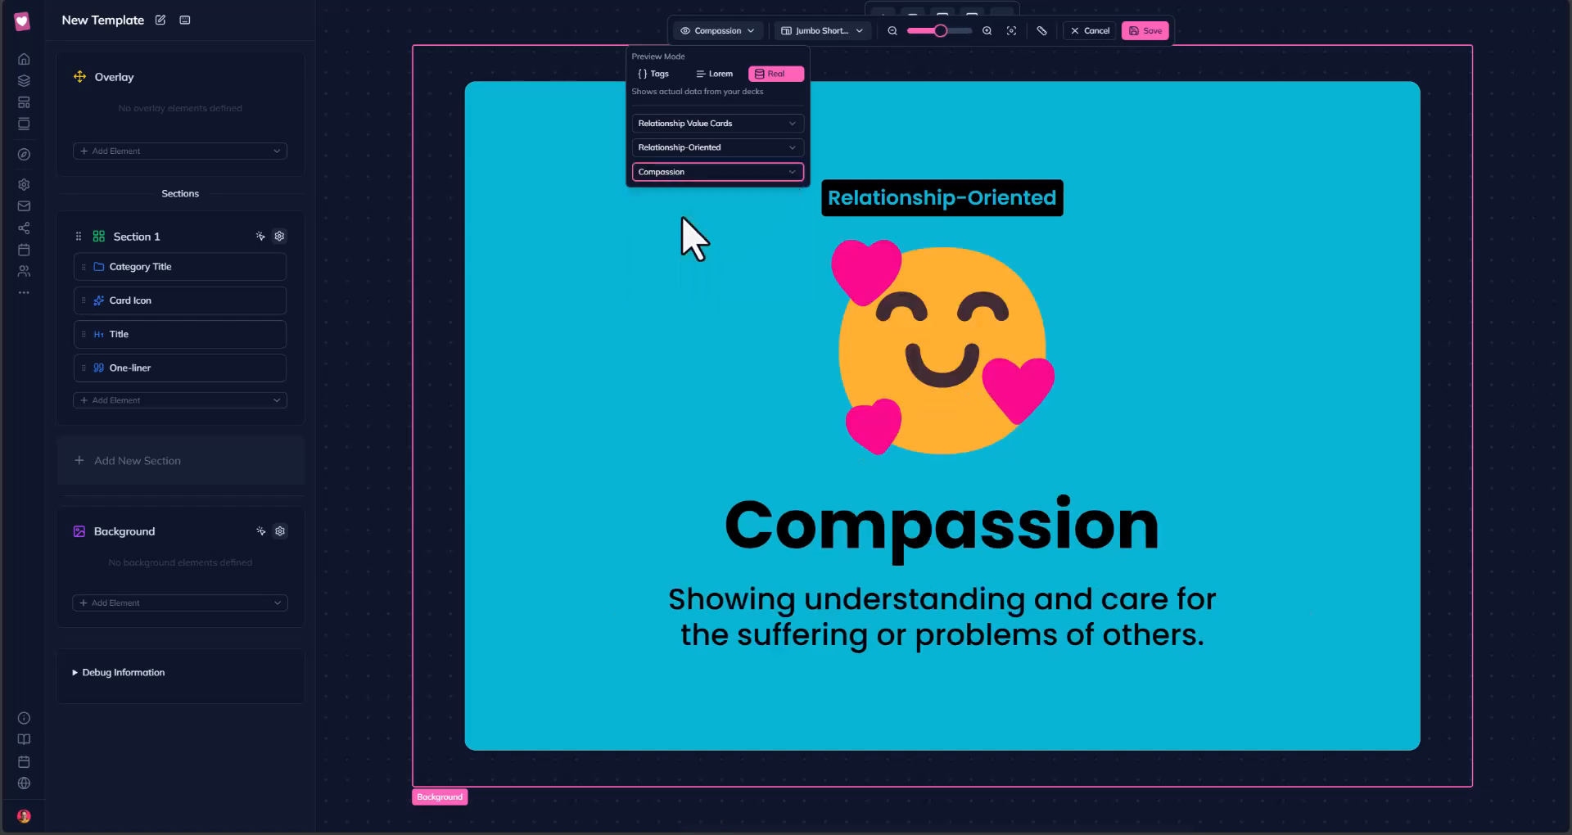
left_click(378, 342)
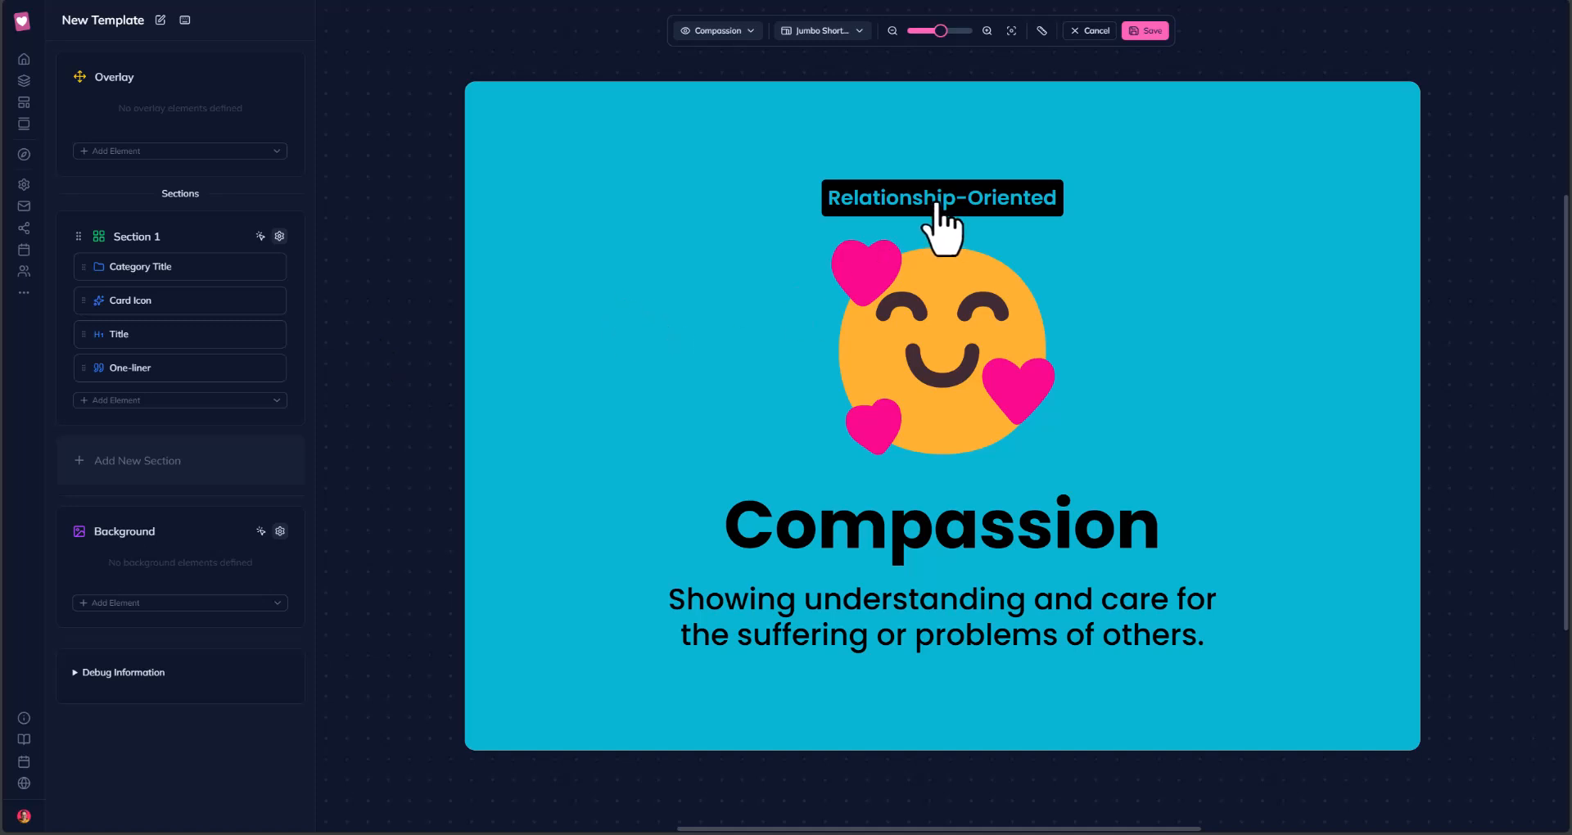
Change the Category Title element's text to uppercase, set its size to 1.5 and deselect it.
left_click(910, 201)
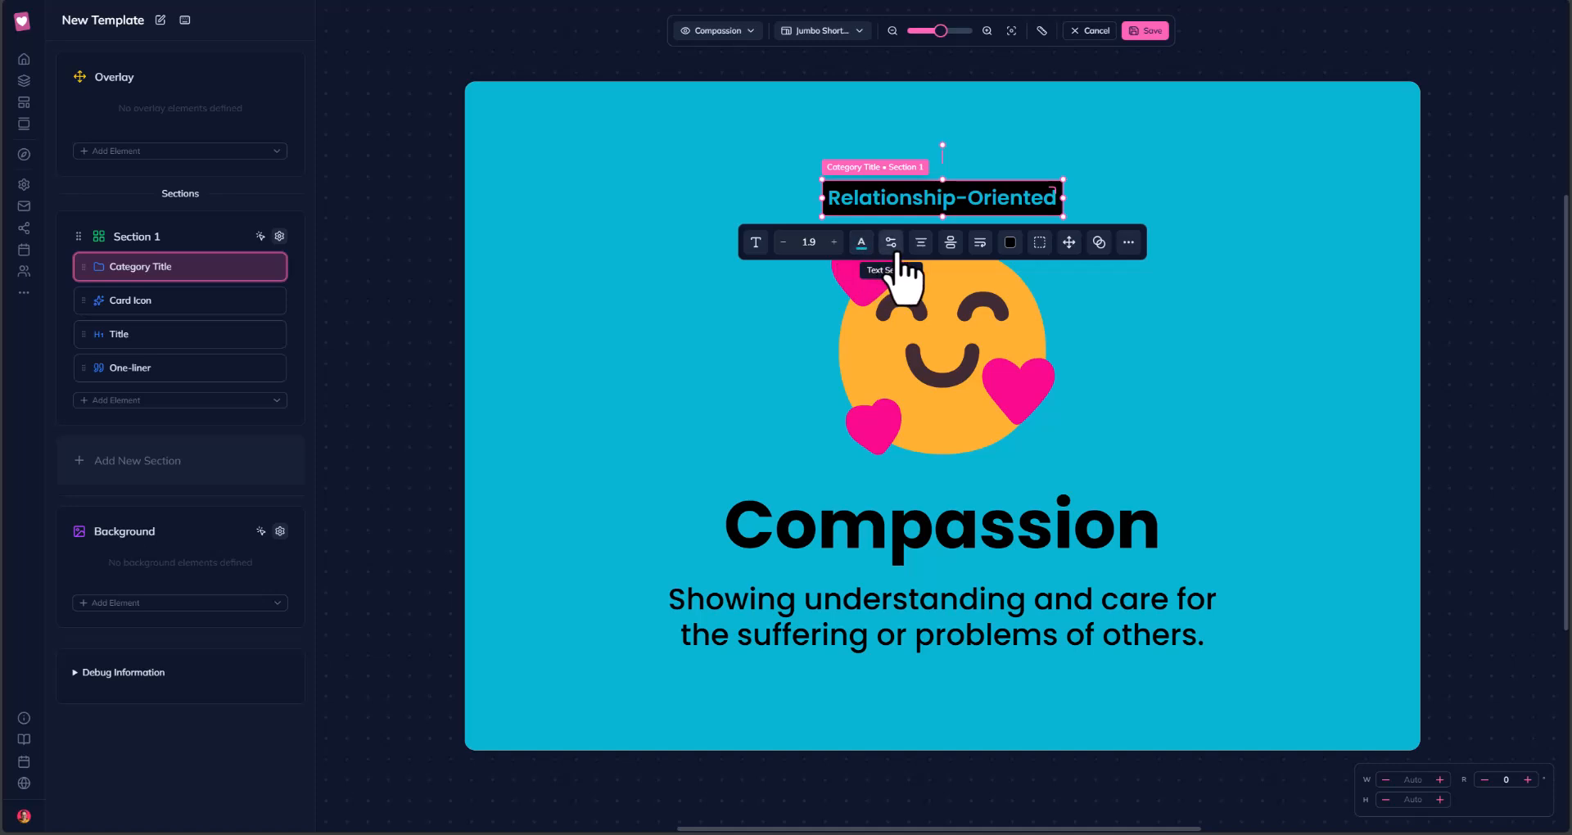
left_click(861, 242)
left_click(804, 389)
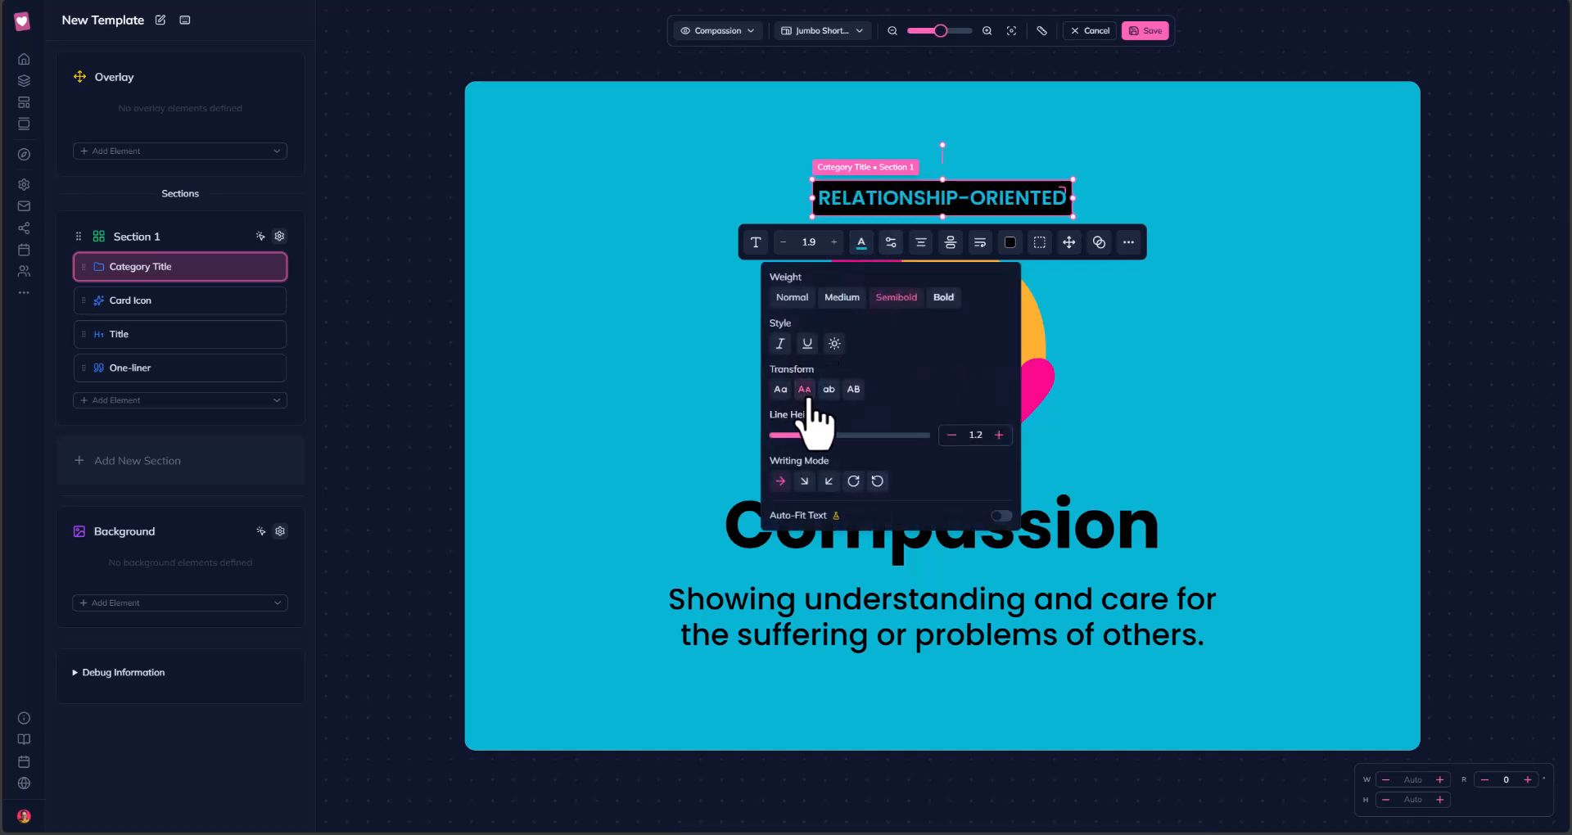
left_click(783, 243)
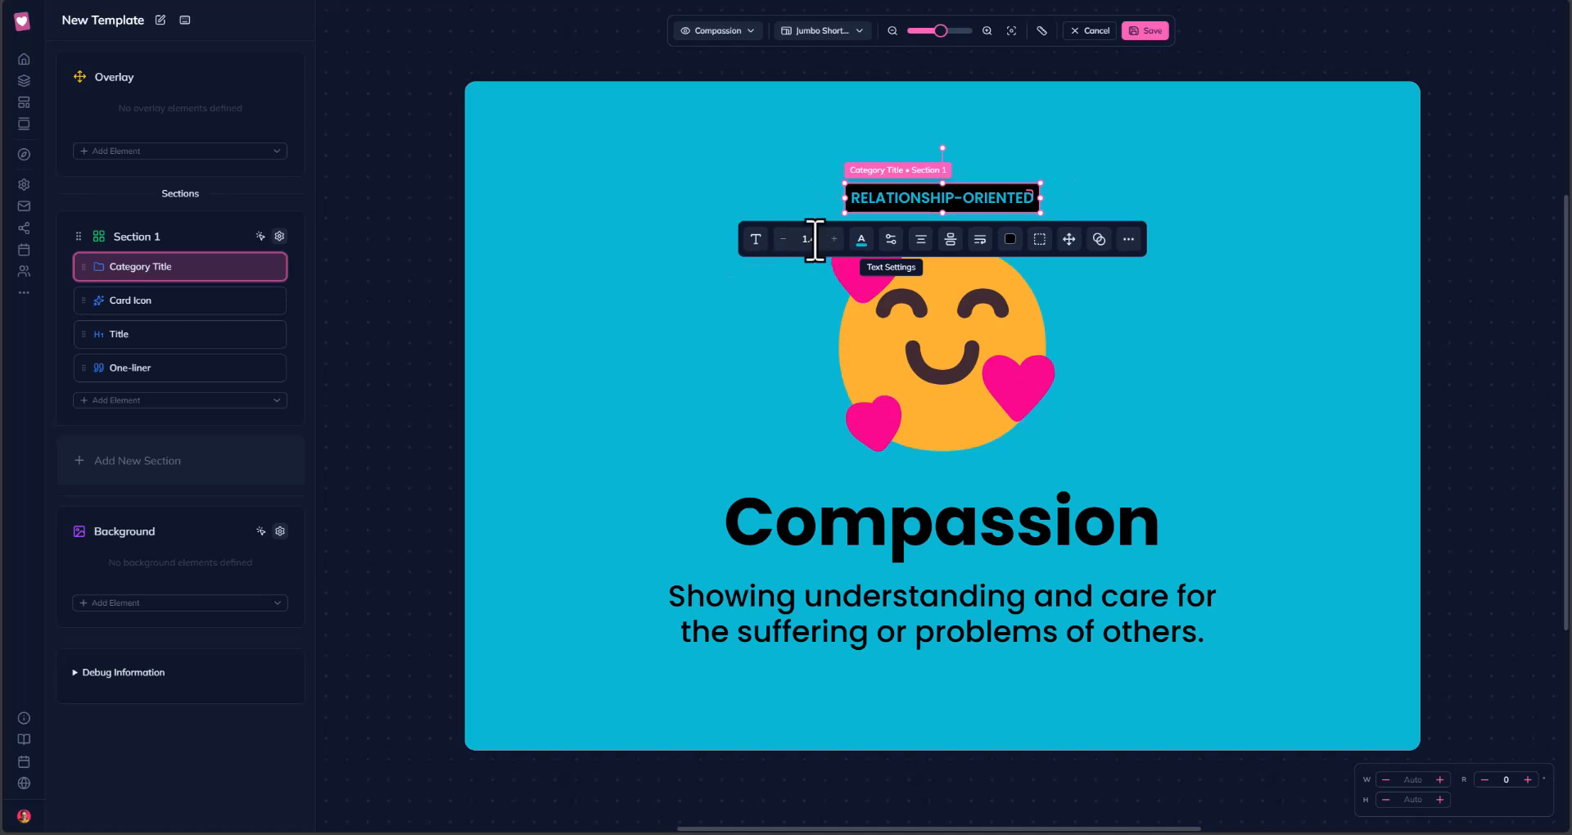
left_click(816, 244)
key("BackSpace")
type("5")
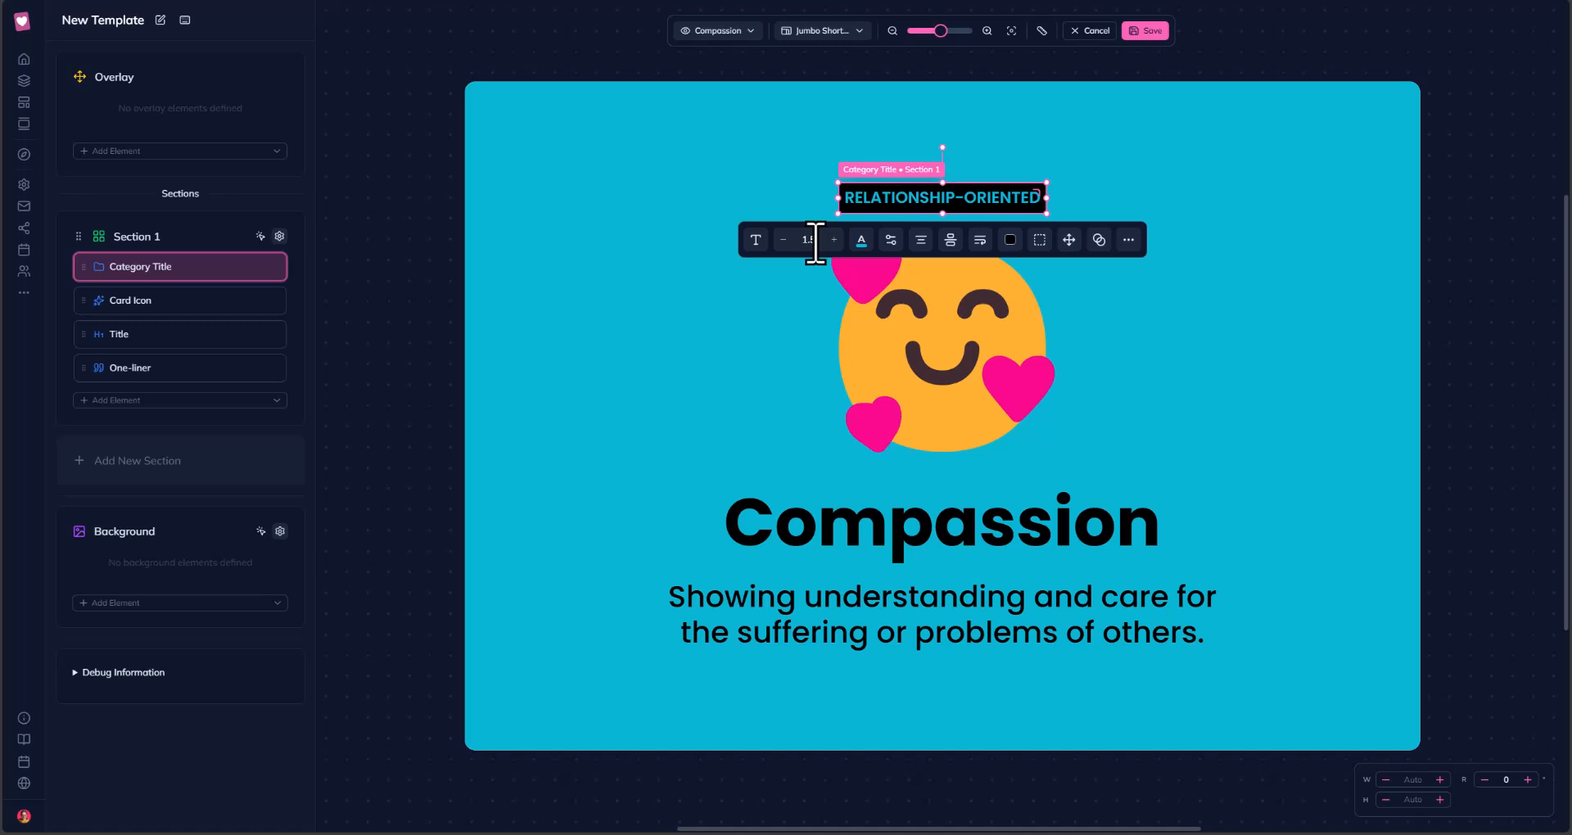
left_click(456, 282)
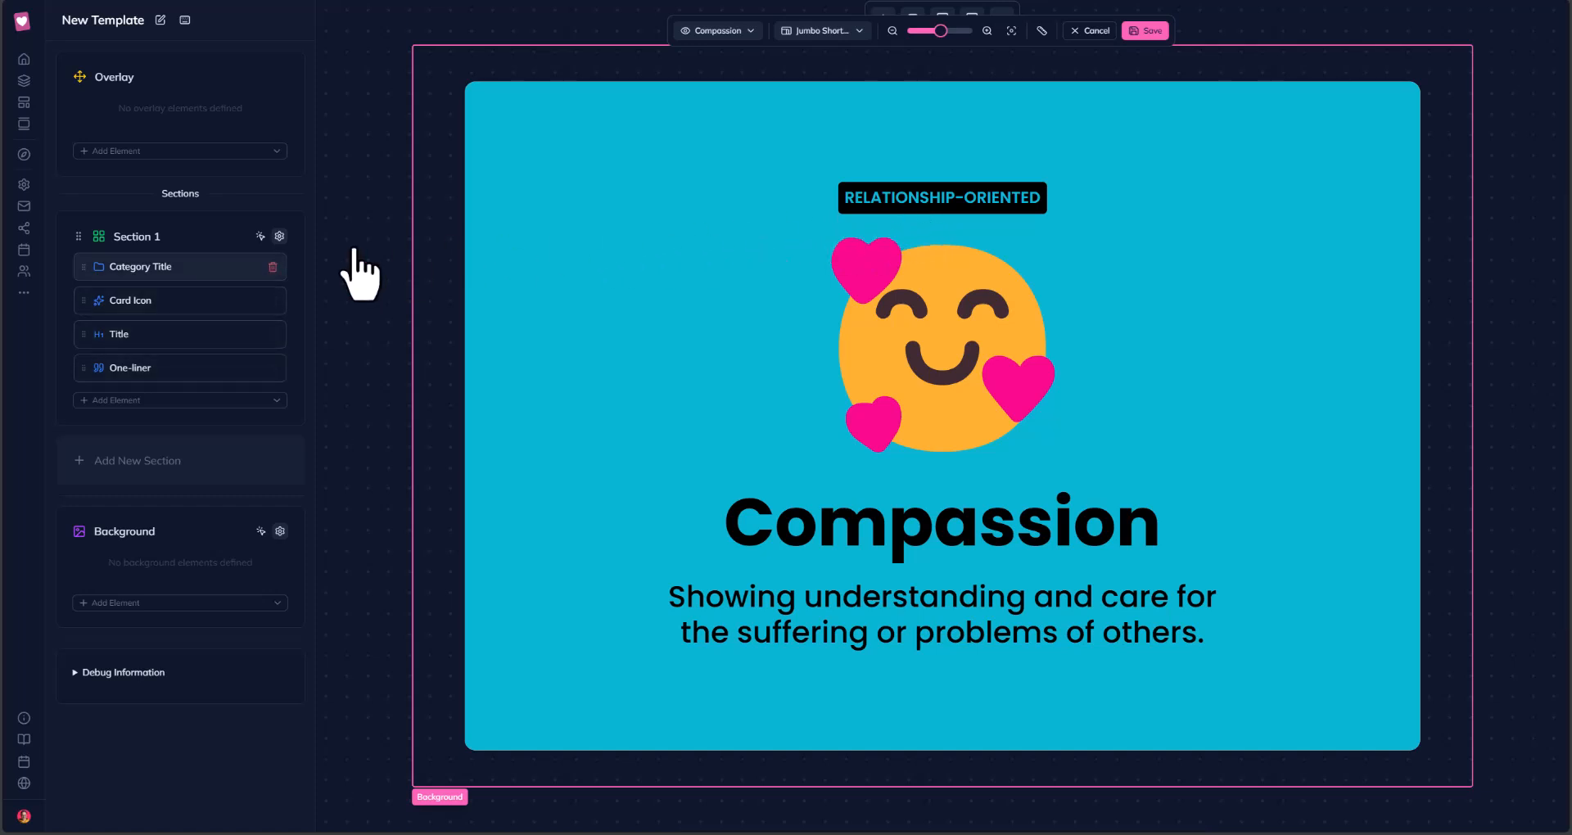
Reorder the Category Title element to sit between the Card Icon and Title, and set its size to 1.6.
left_click_drag(84, 264, 105, 322)
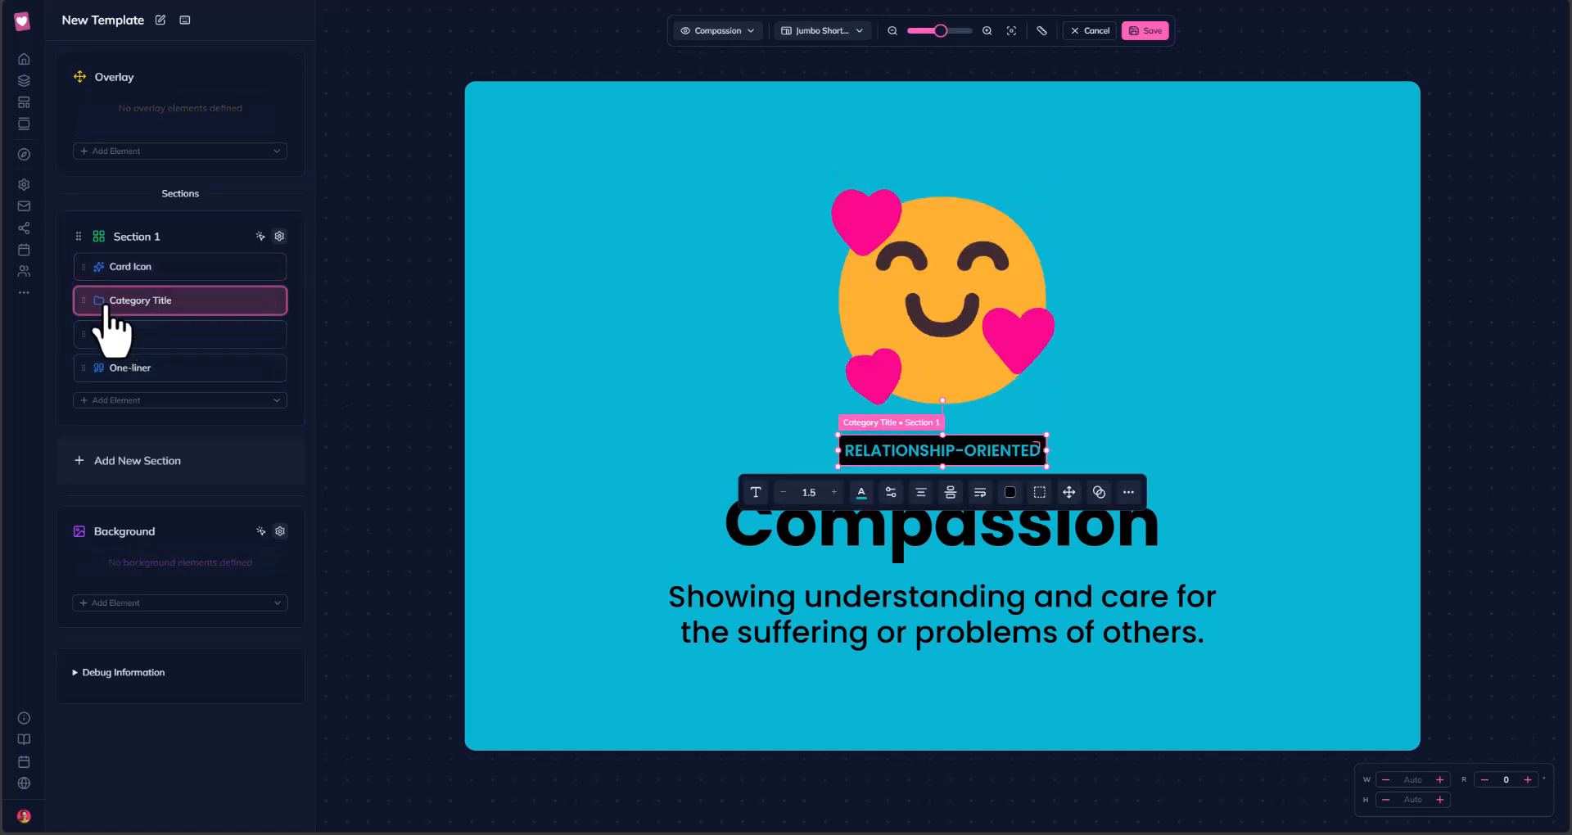
left_click(429, 472)
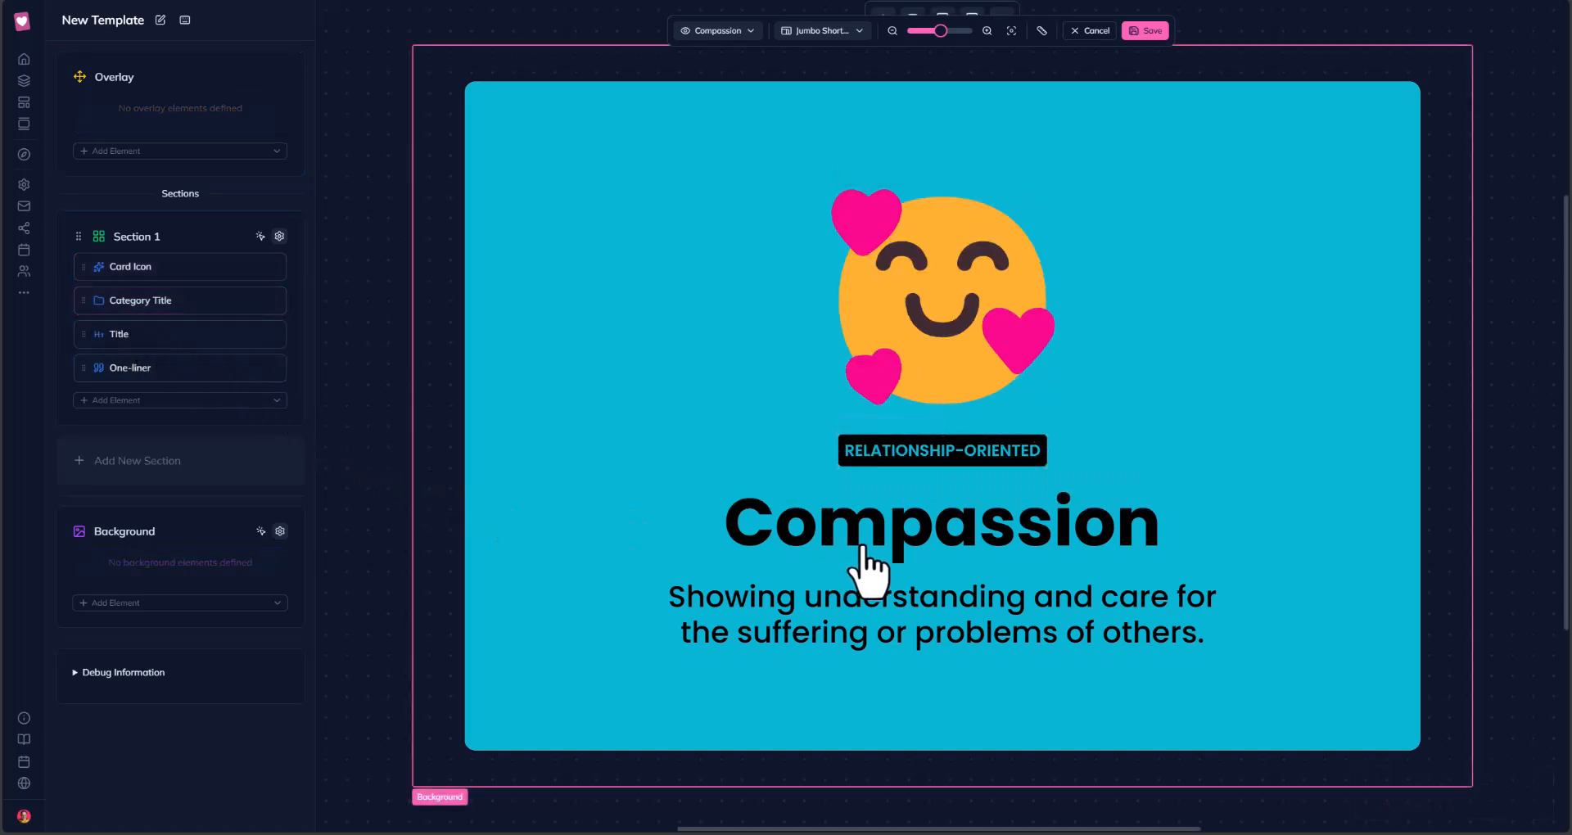
left_click(915, 485)
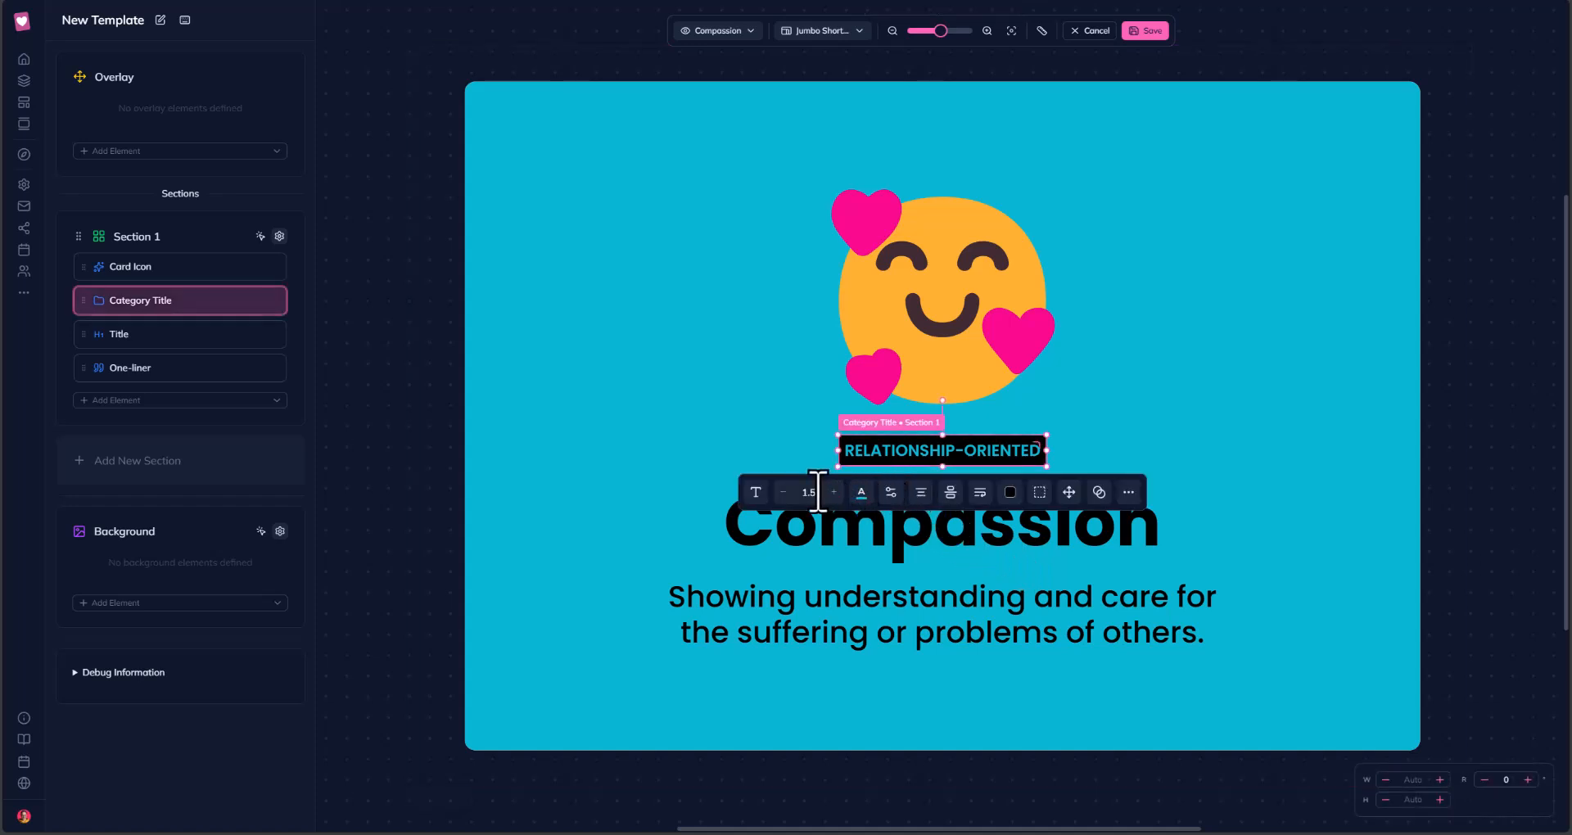
key("BackSpace")
type("6")
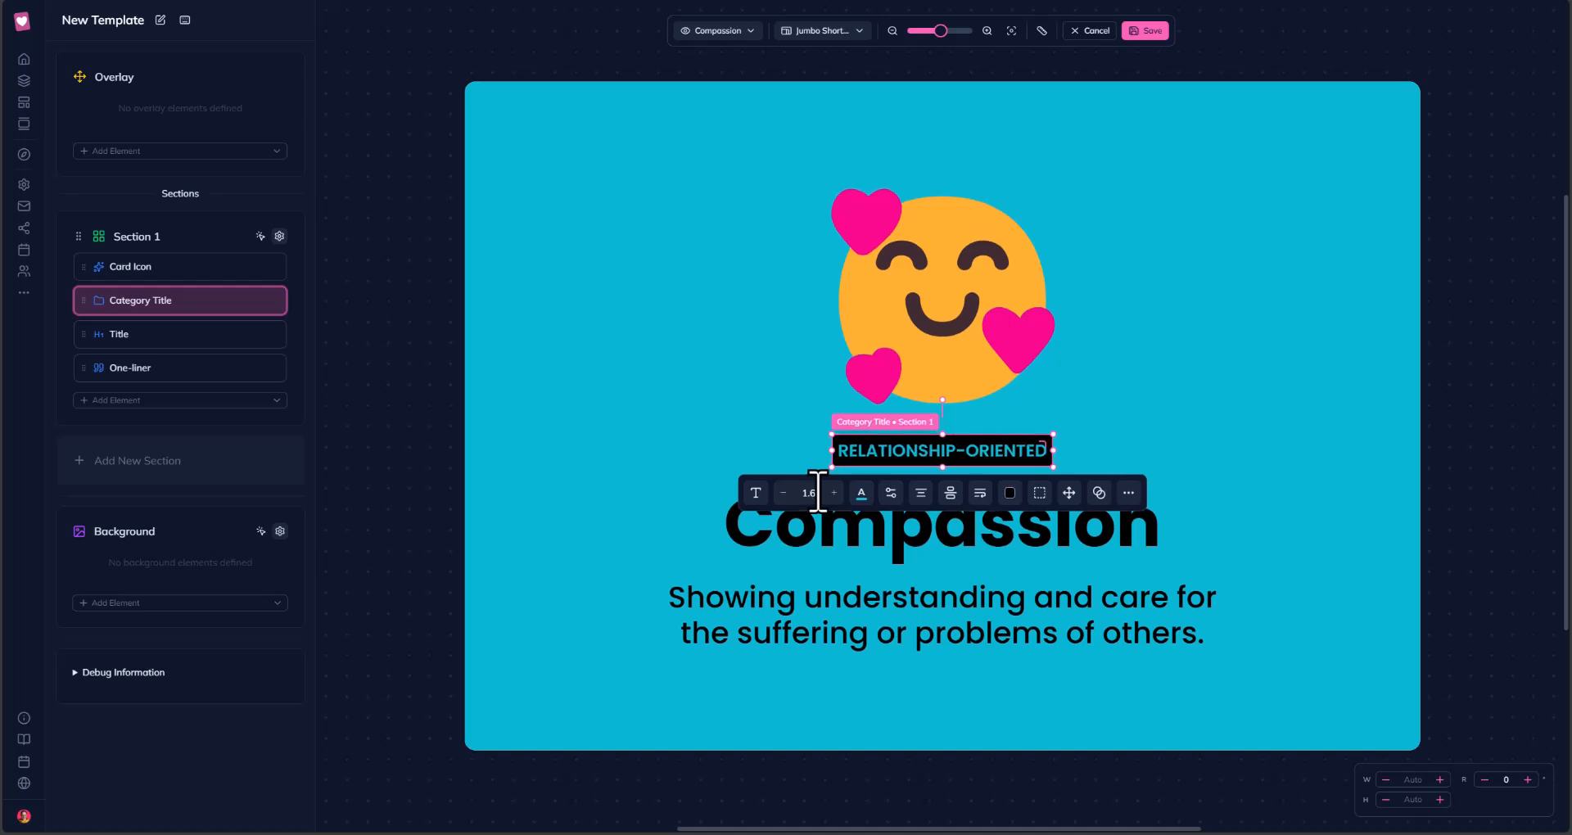
left_click(409, 488)
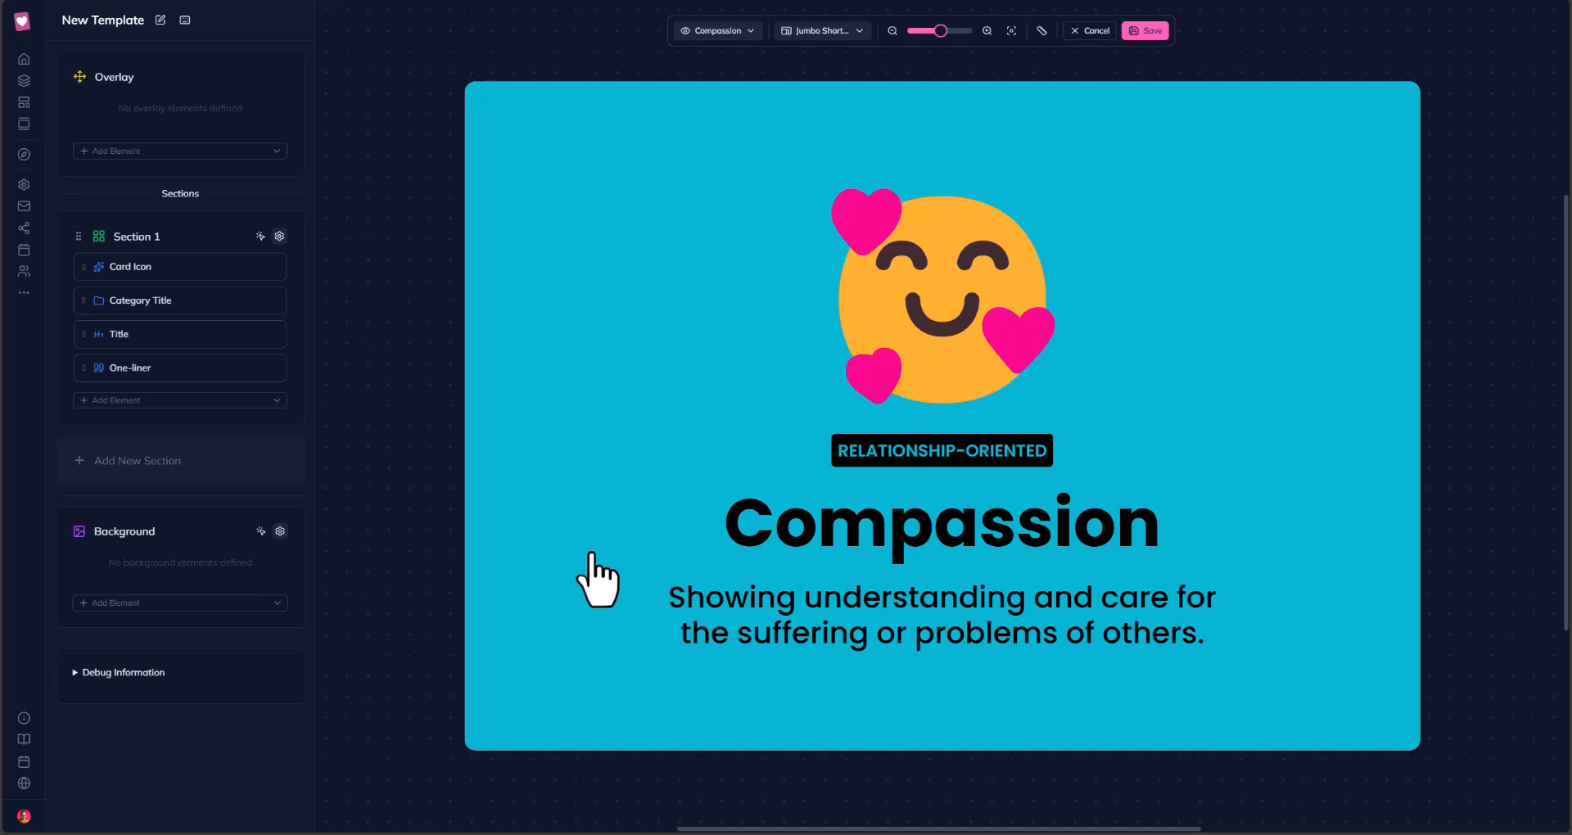
Reduce the Card Icon element's size to 20.8 and deselect it.
left_click(956, 337)
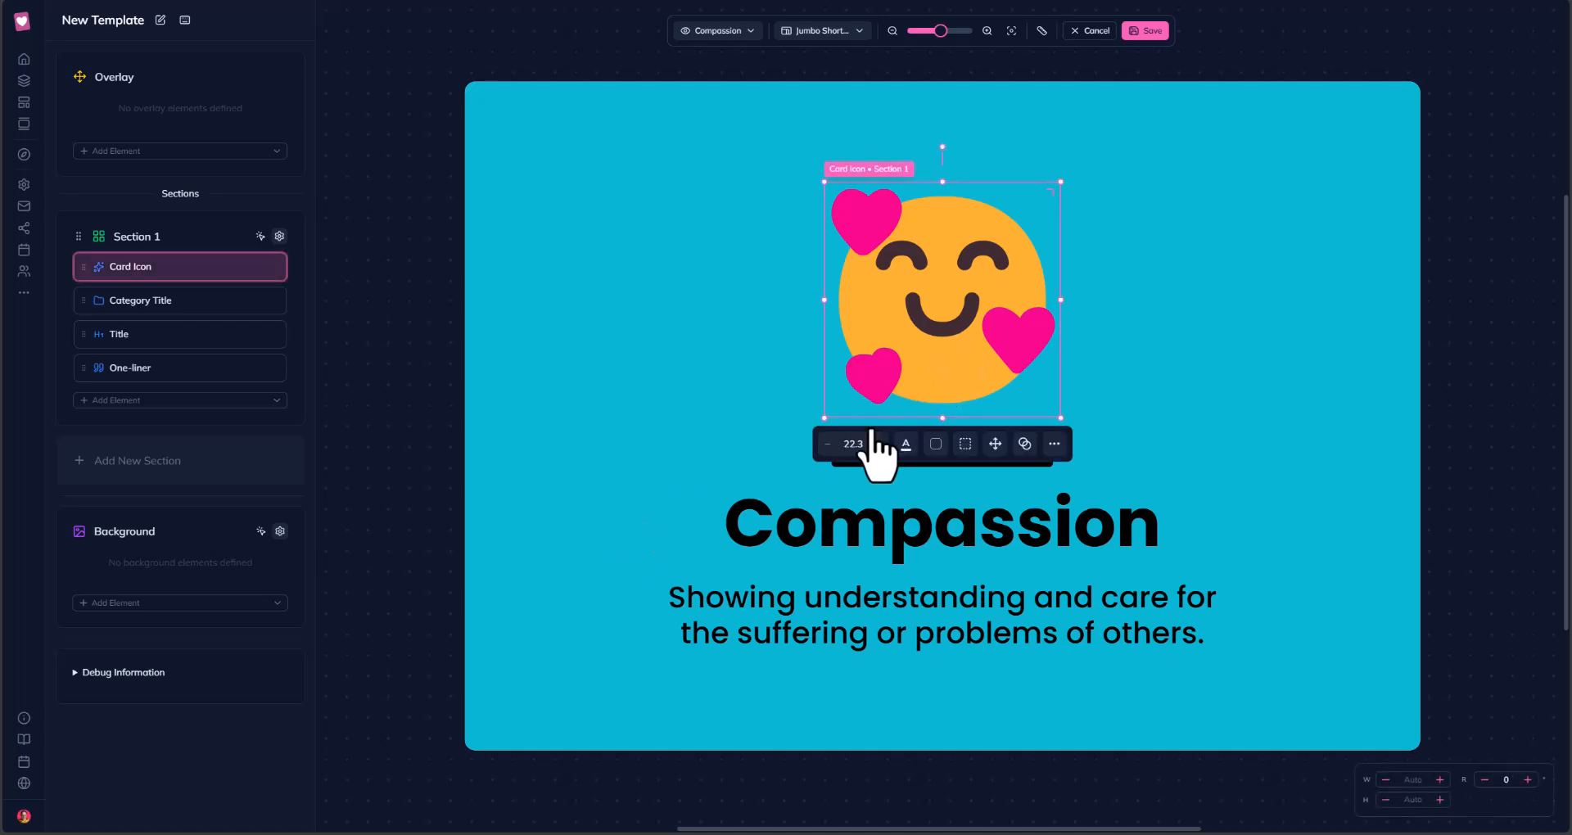
left_click(829, 443)
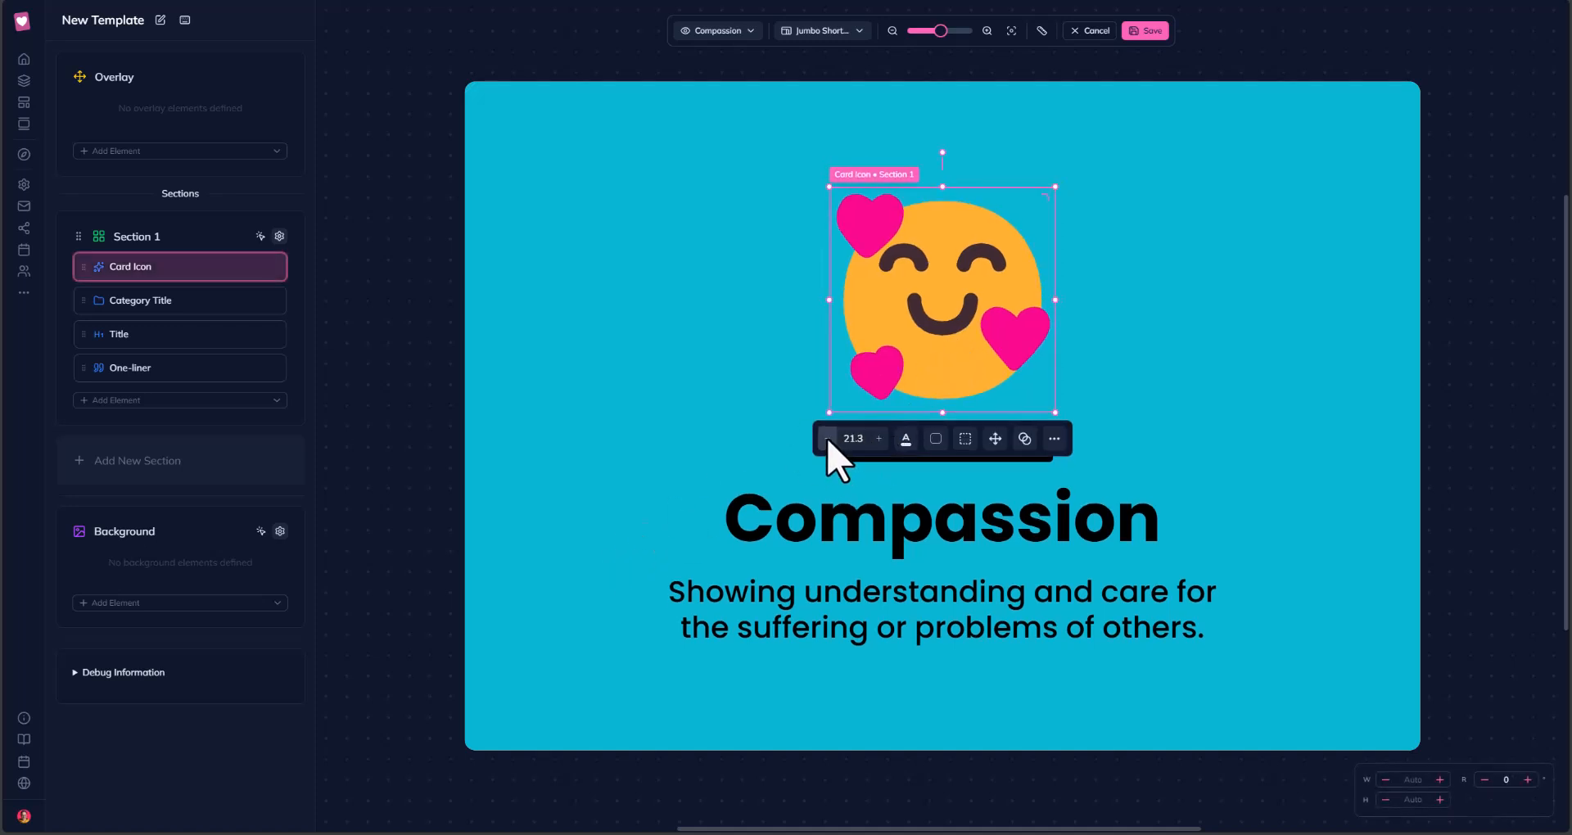
left_click(828, 444)
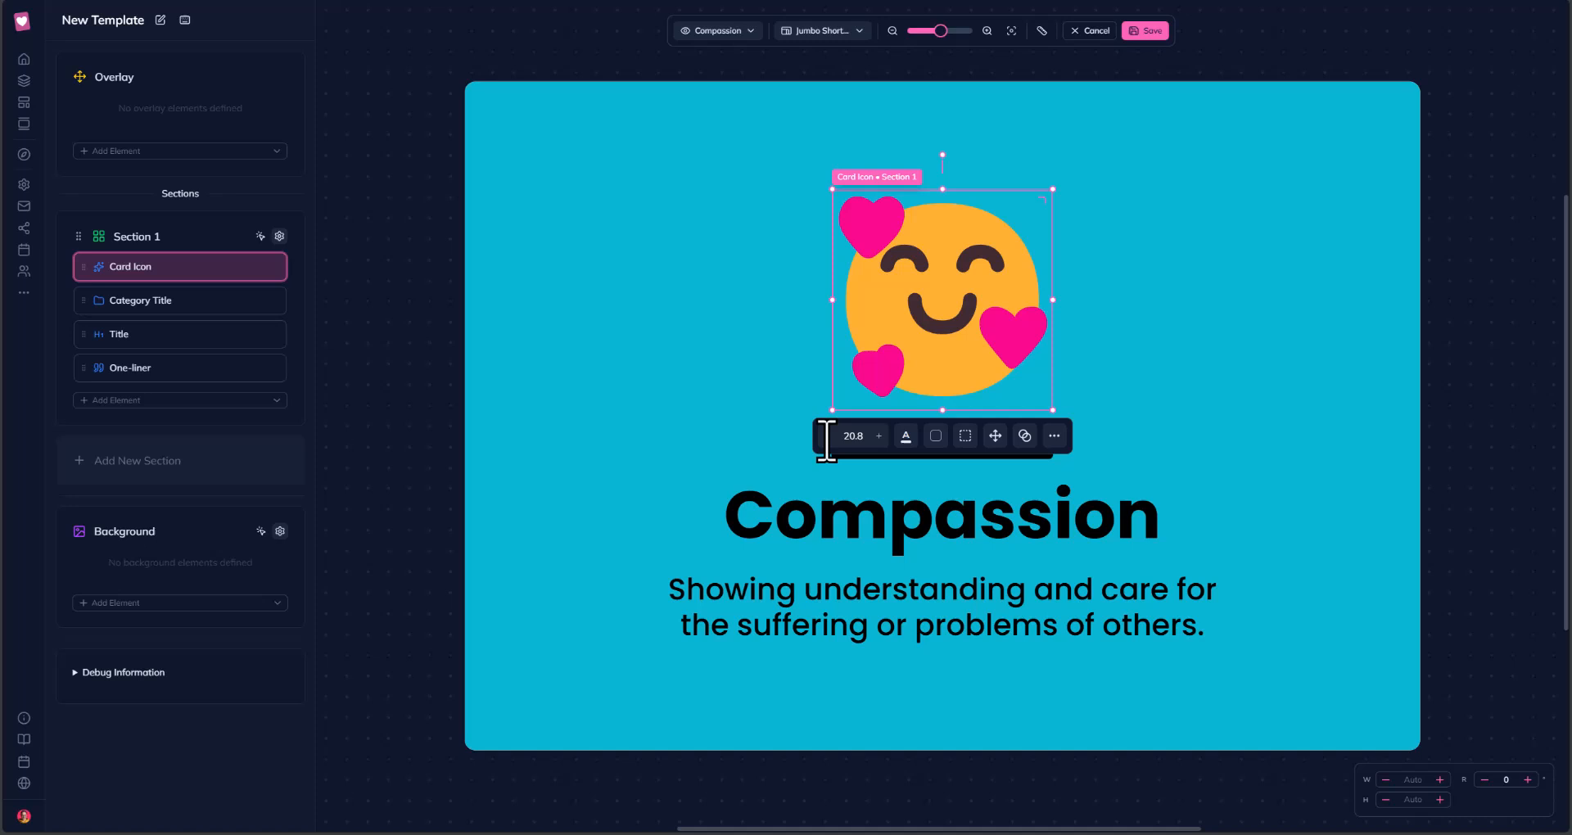
left_click(391, 394)
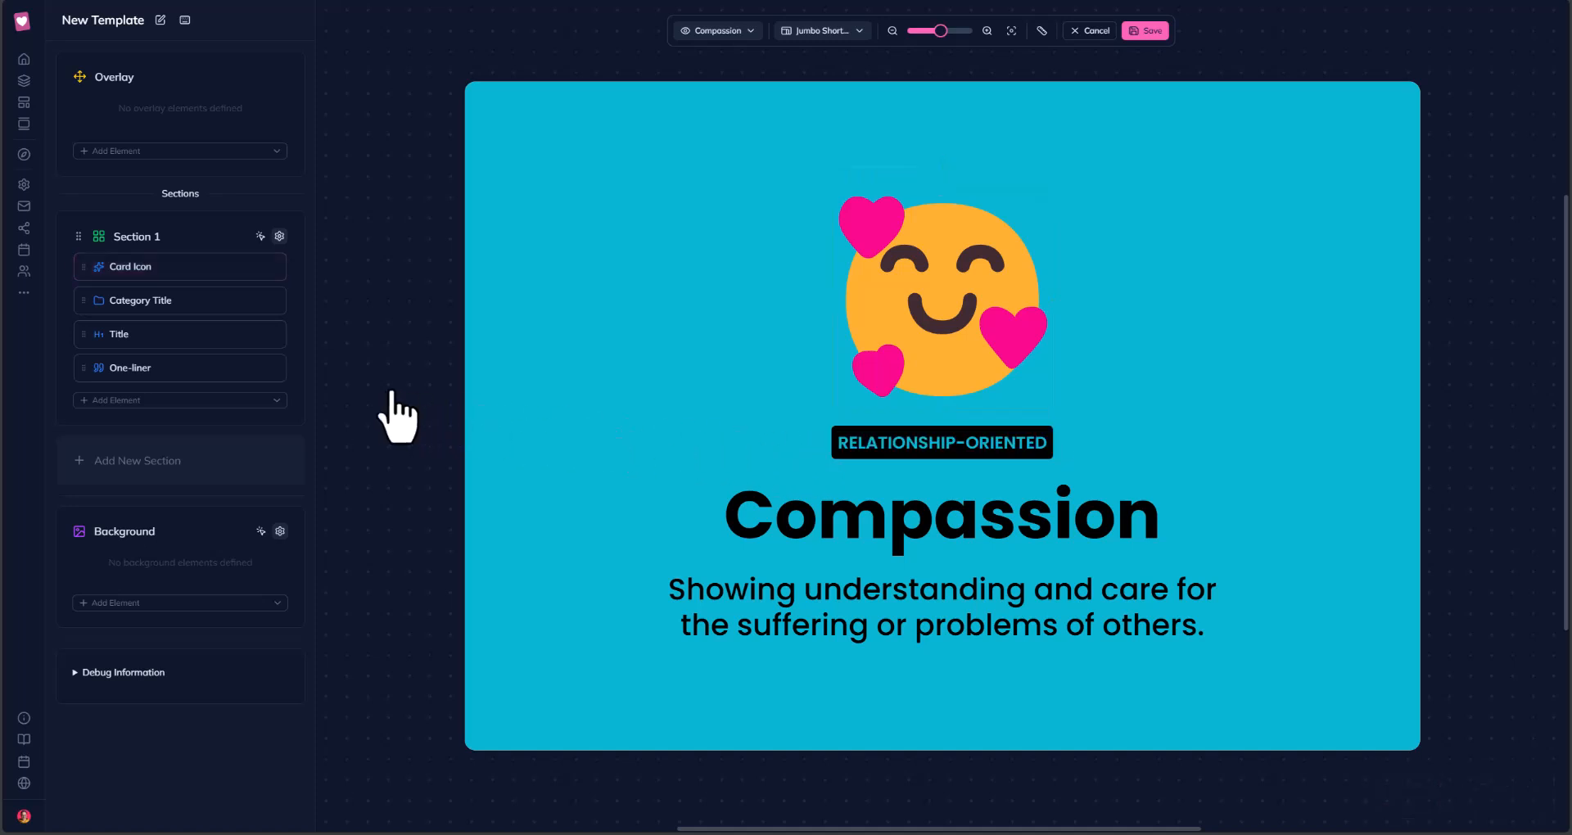
Preview the template with the Commitment, Collaboration and Authenticity cards to compare how the layout handles each.
left_click(747, 31)
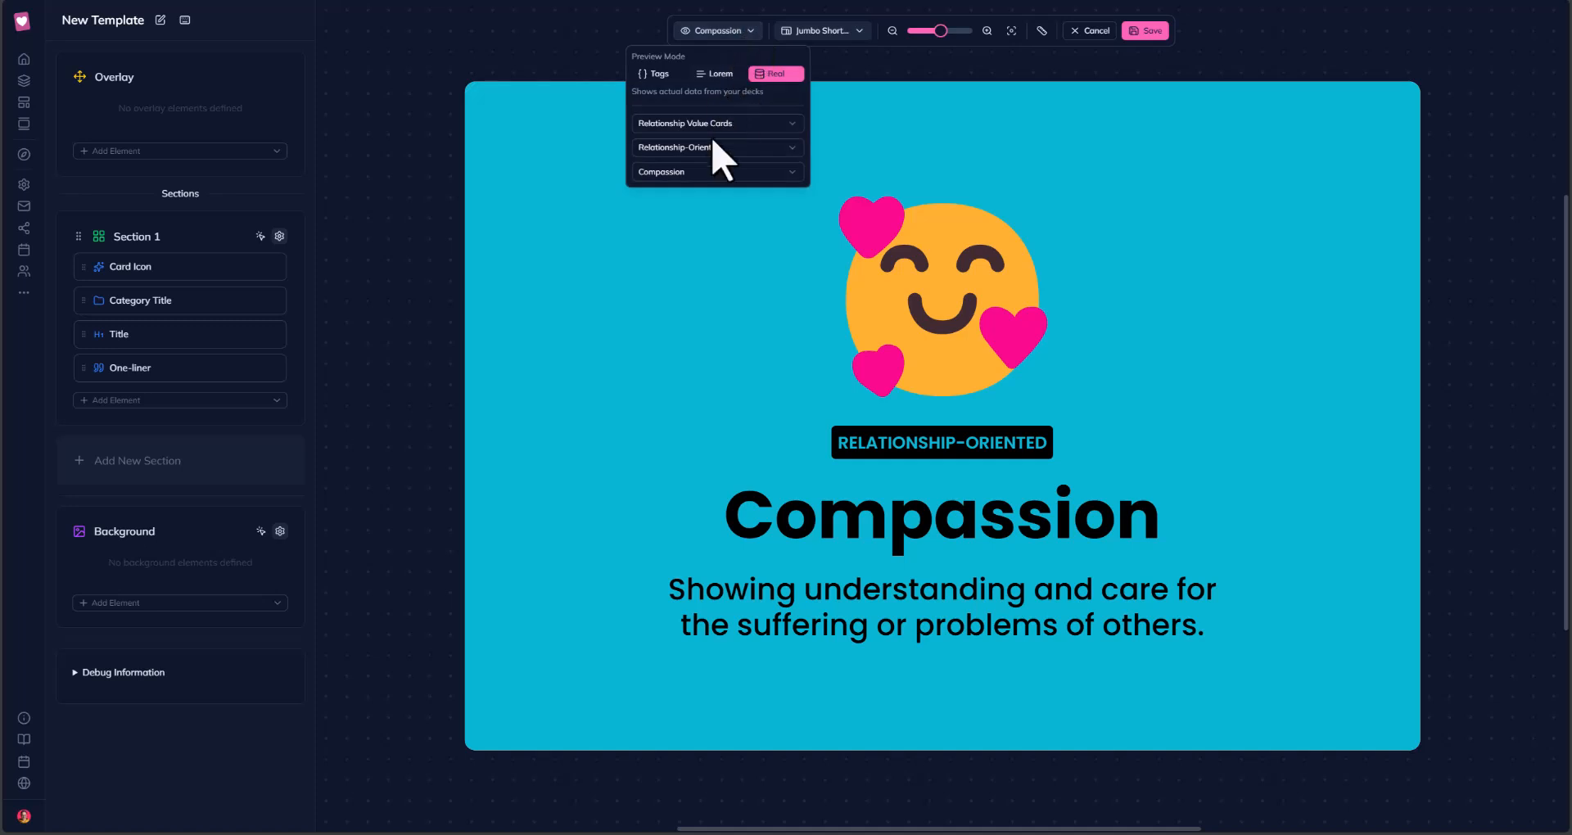
left_click(706, 173)
left_click(686, 239)
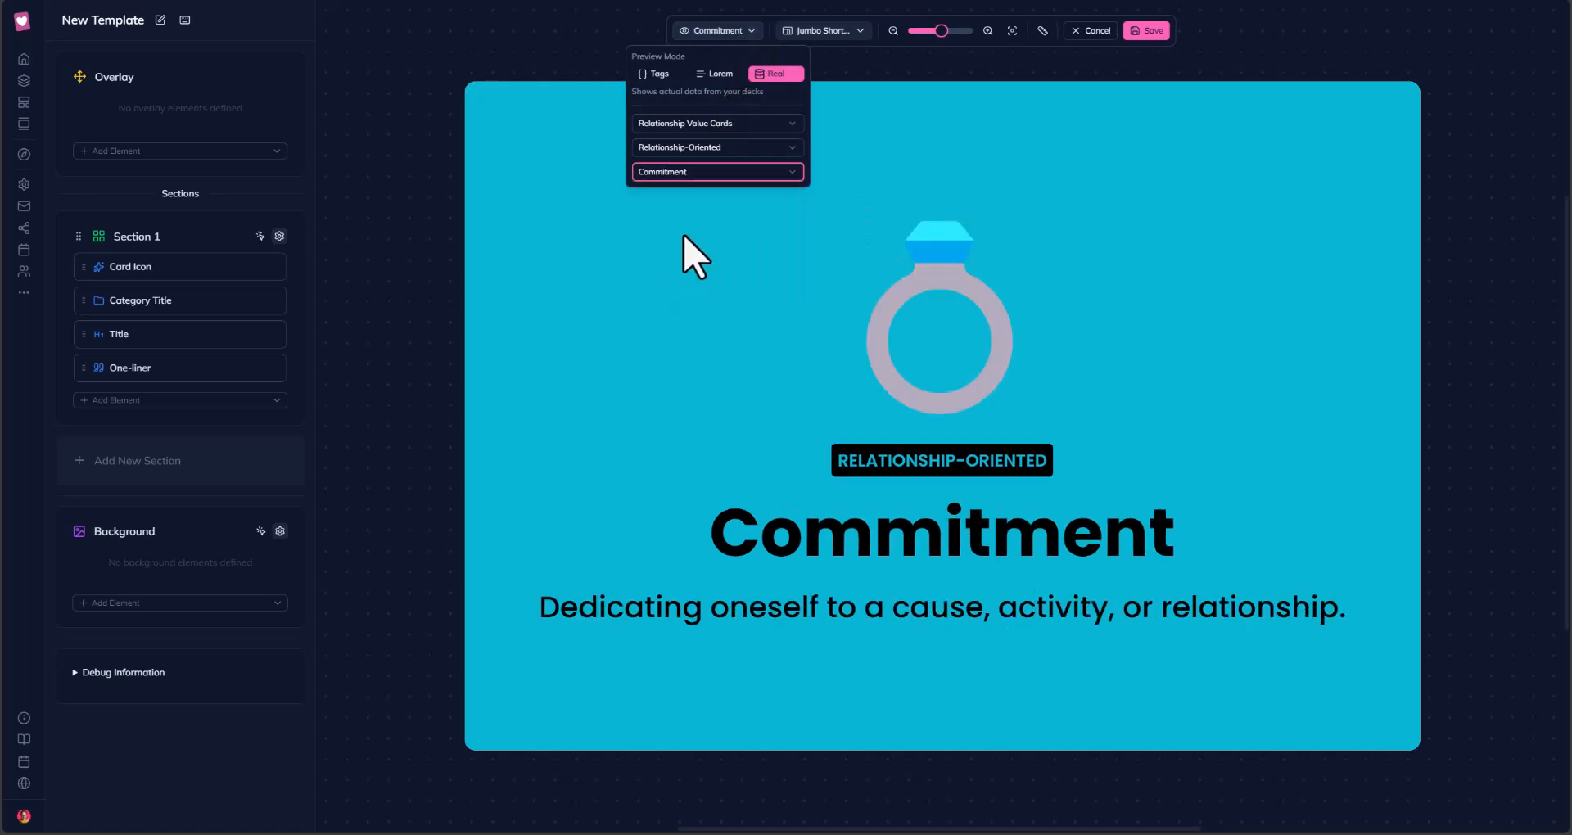
left_click(705, 175)
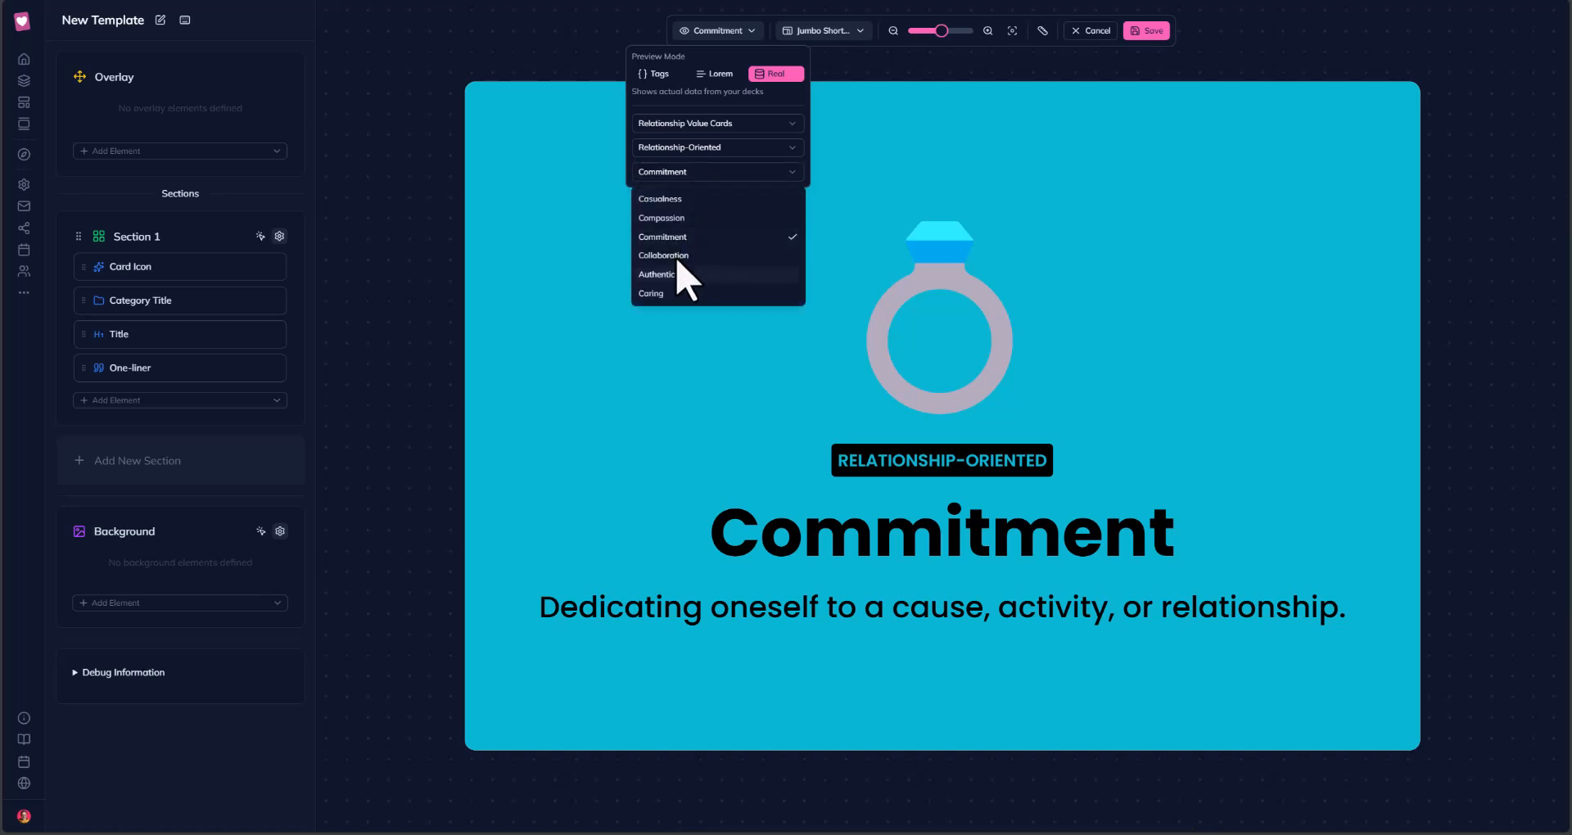
left_click(677, 257)
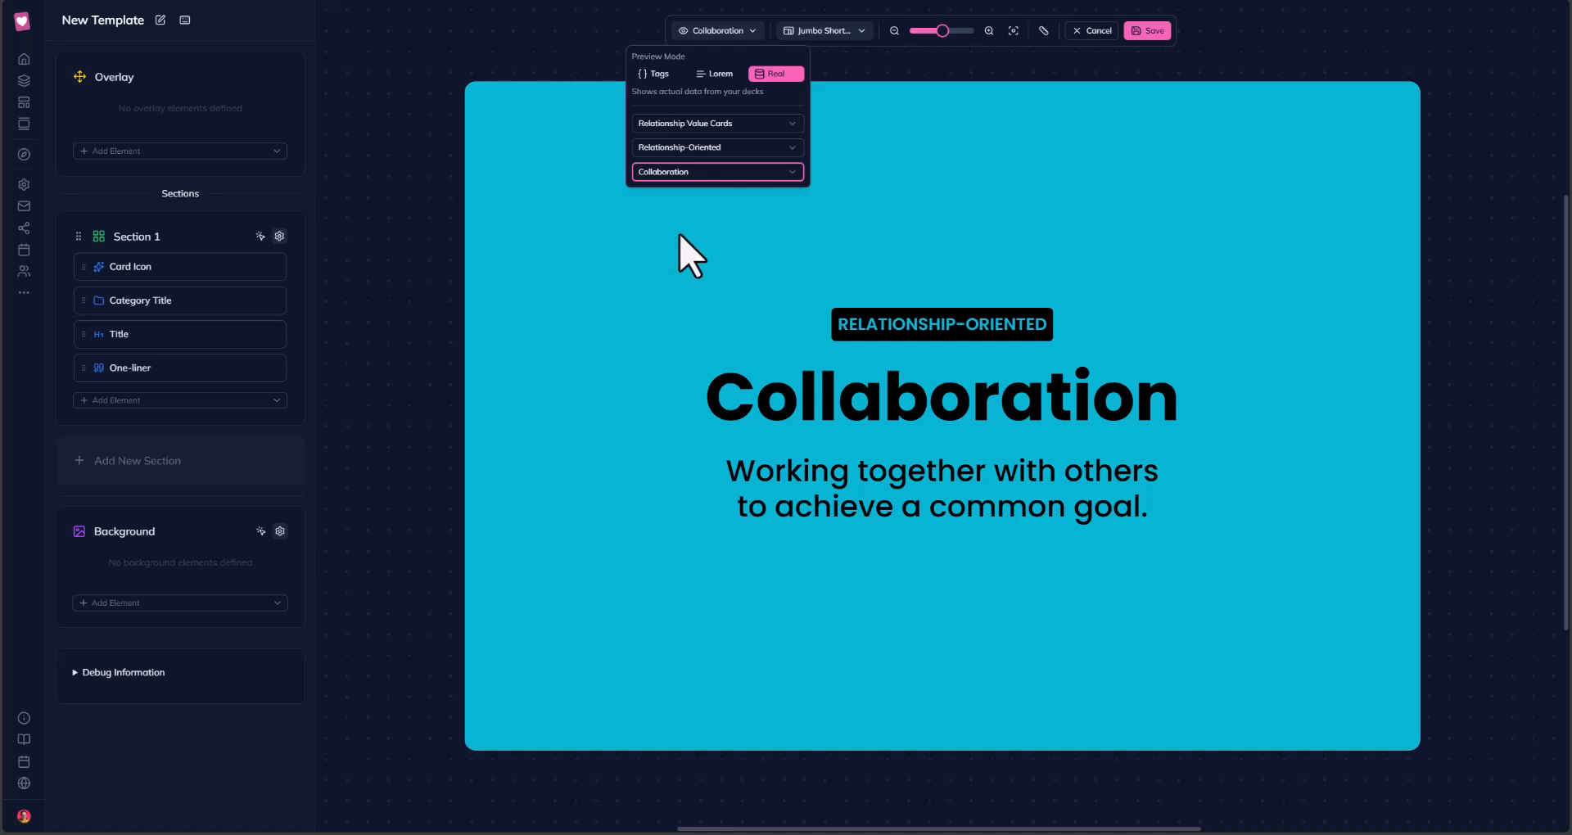
left_click(691, 175)
left_click(679, 277)
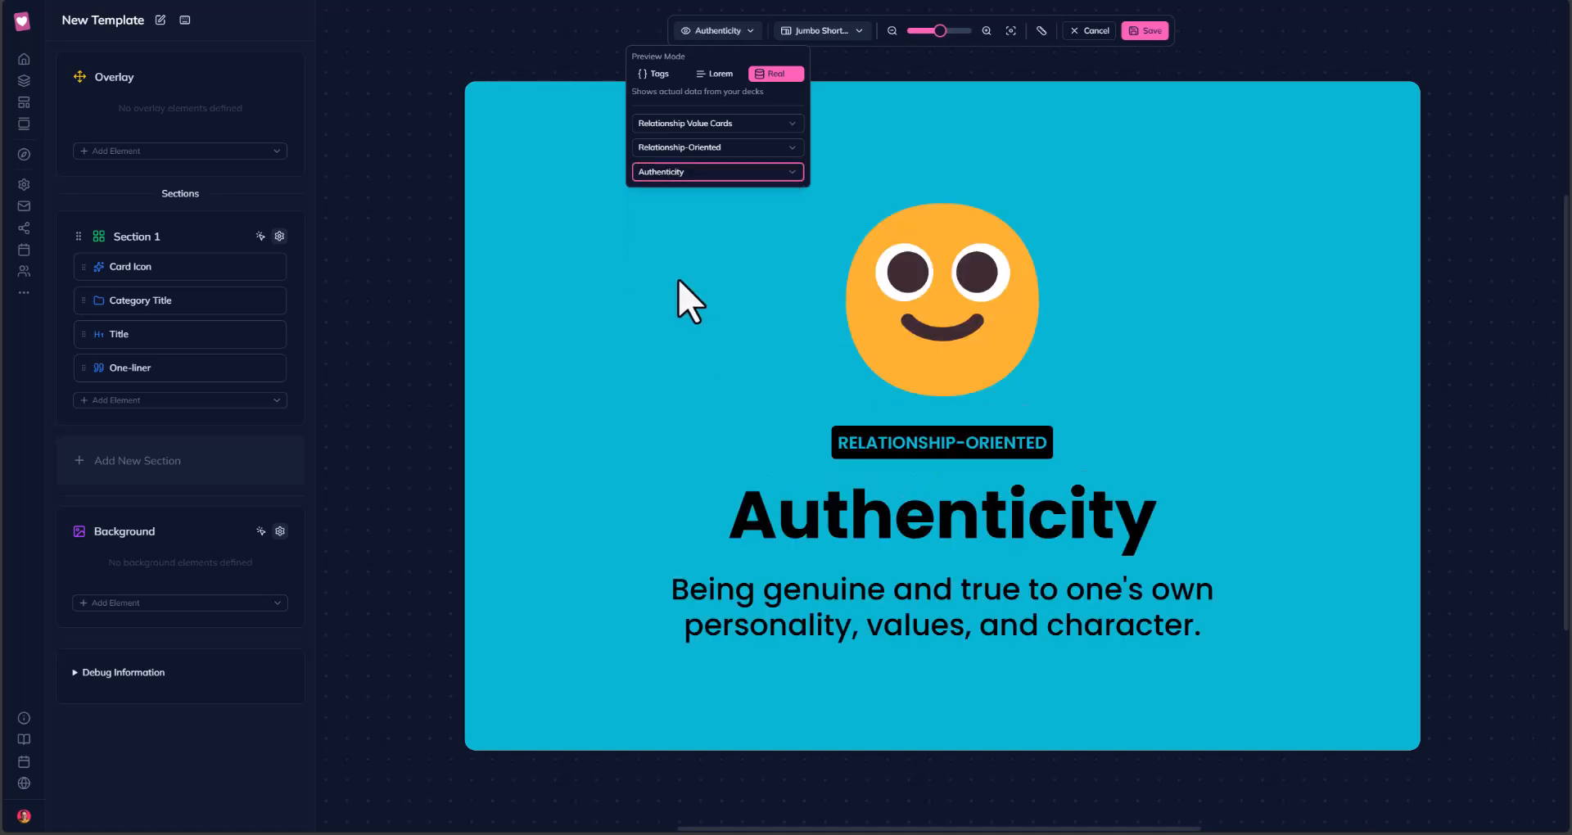
left_click(405, 375)
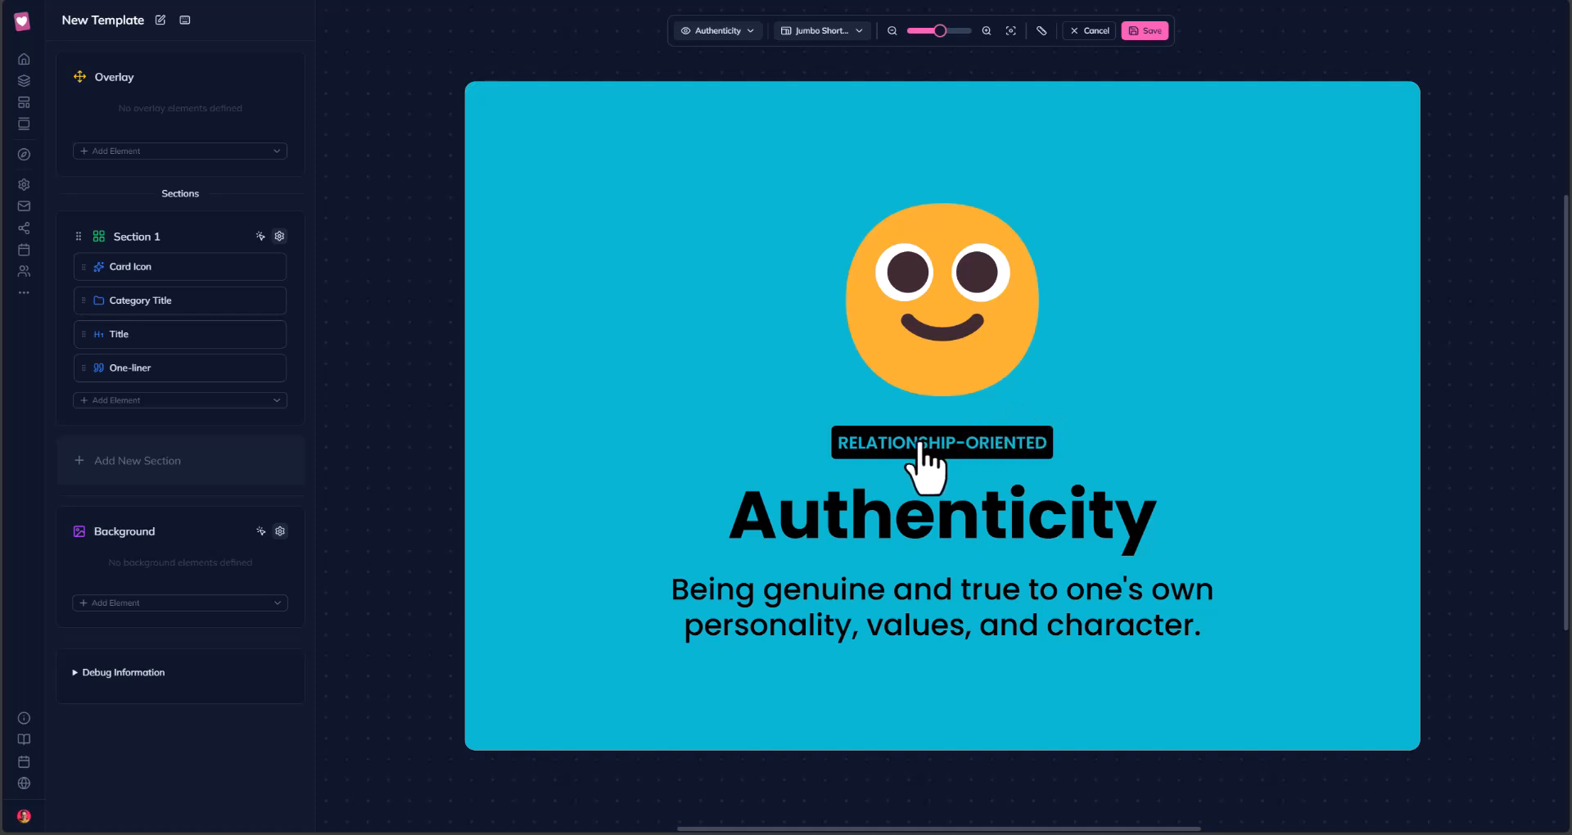
Add a Separator element to Section 1, place it between the Card Icon and Category Title, and deselect it.
left_click(159, 400)
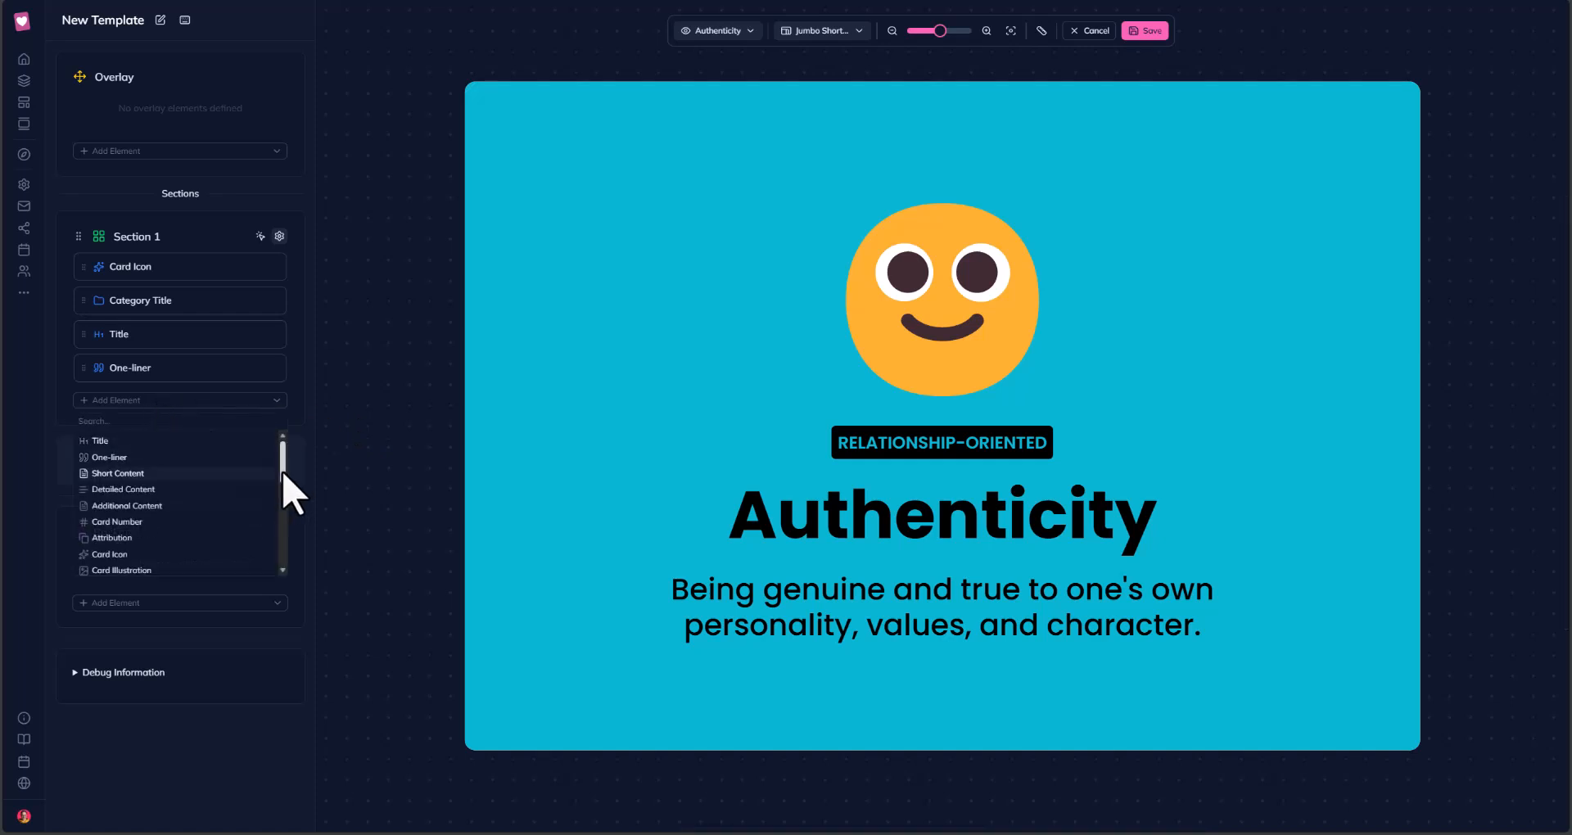
left_click_drag(283, 473, 283, 556)
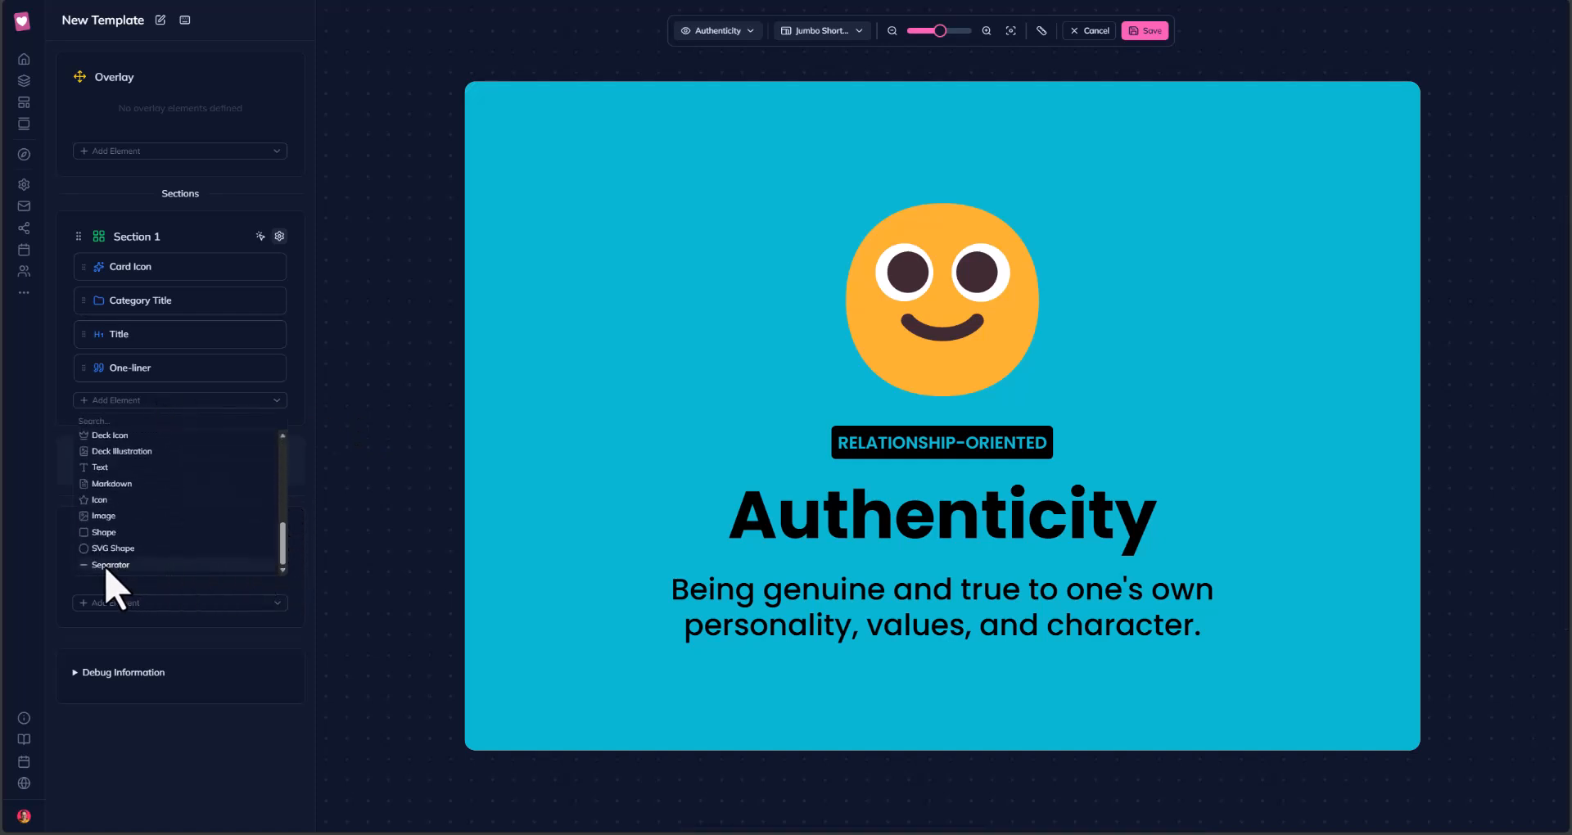
left_click(111, 565)
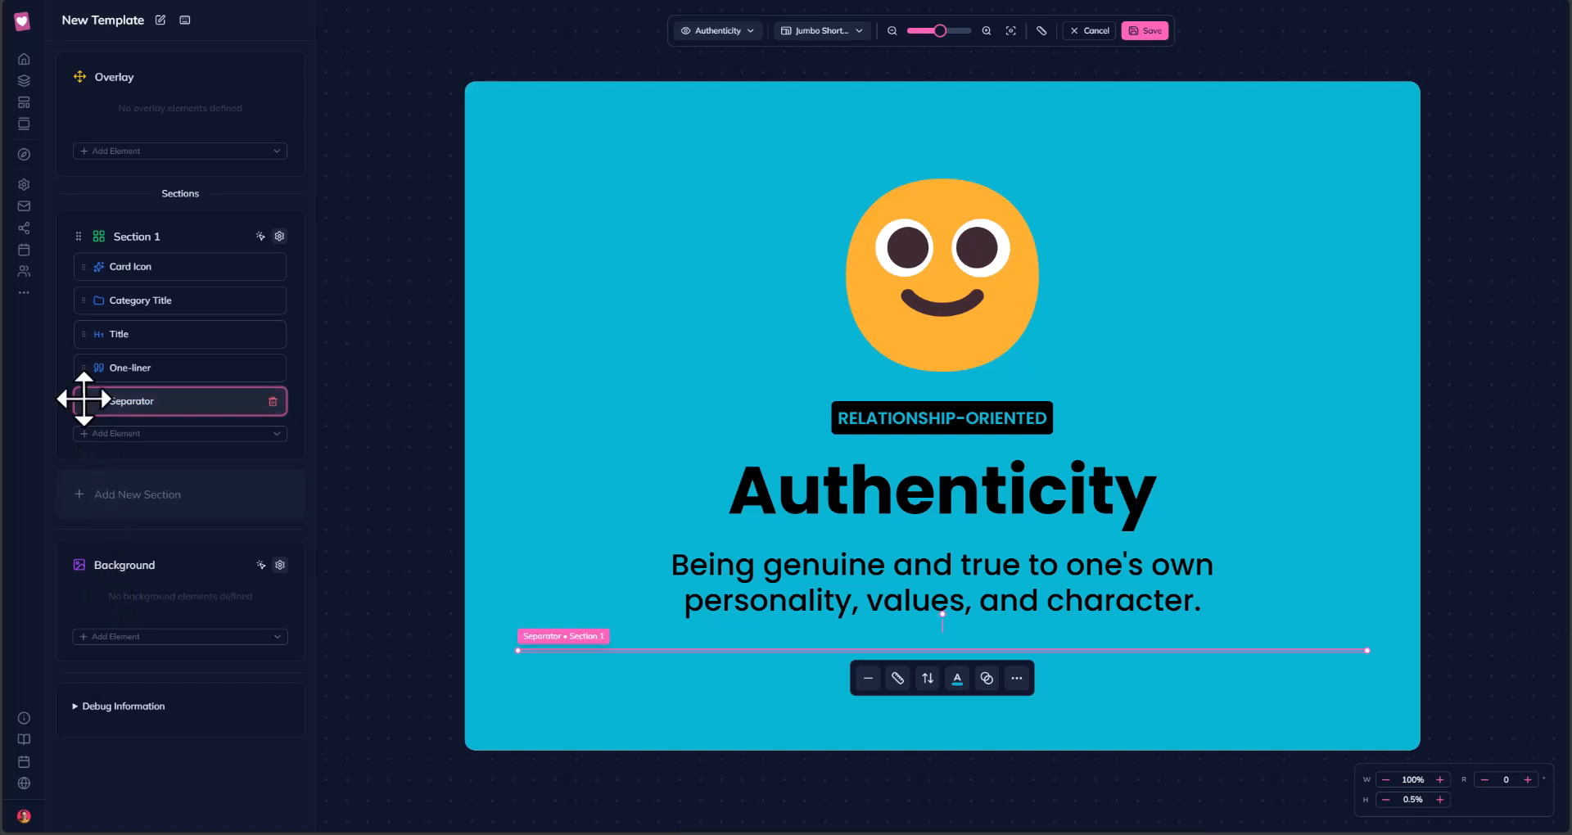
left_click_drag(84, 398, 80, 311)
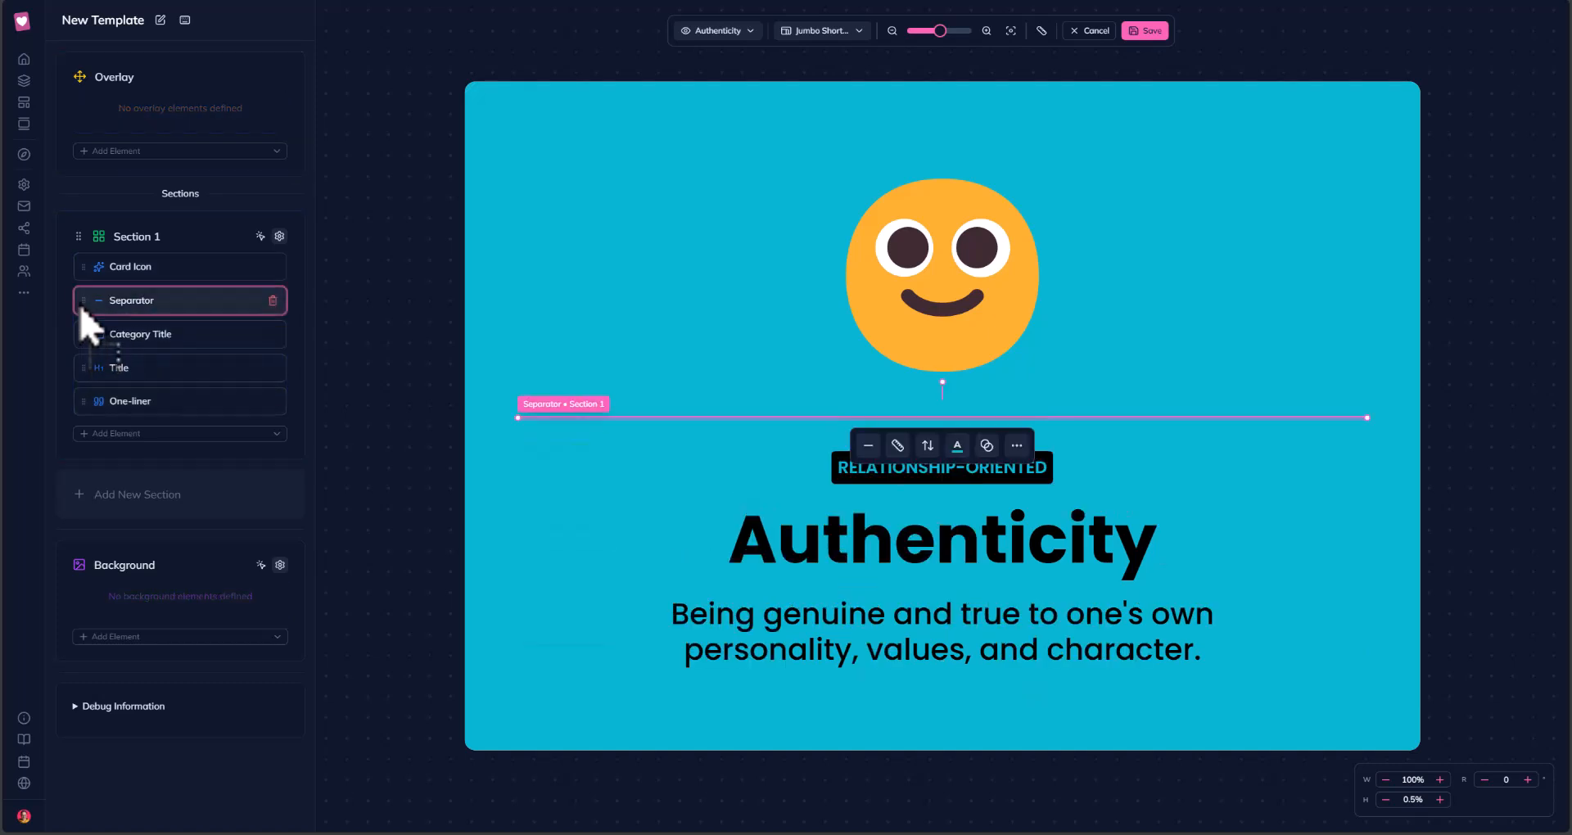
left_click(396, 450)
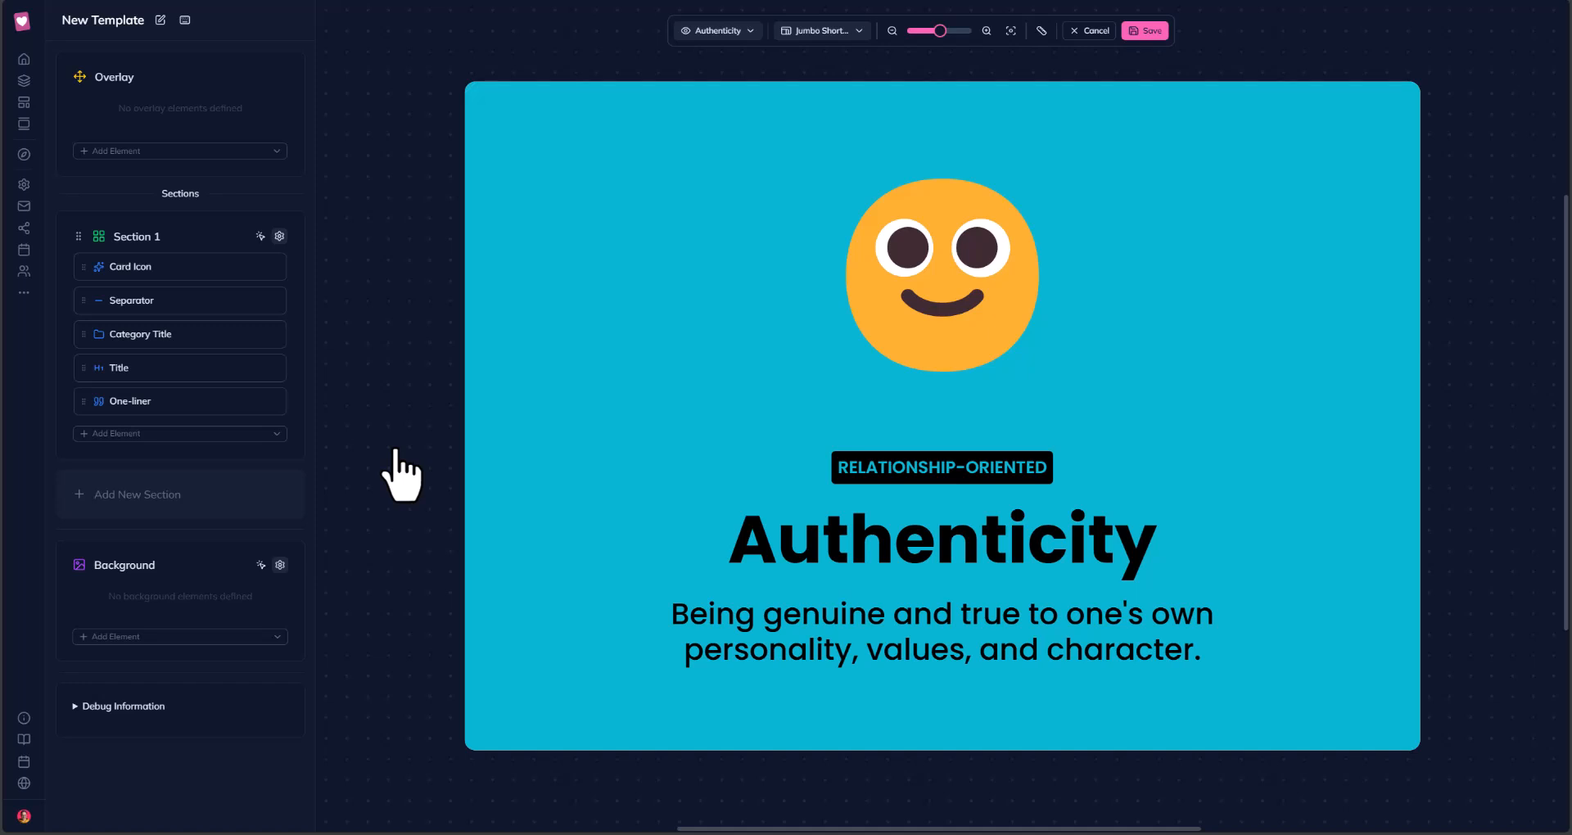
Set the gap between Section 1's elements to 0.5% and deselect the section.
left_click(511, 327)
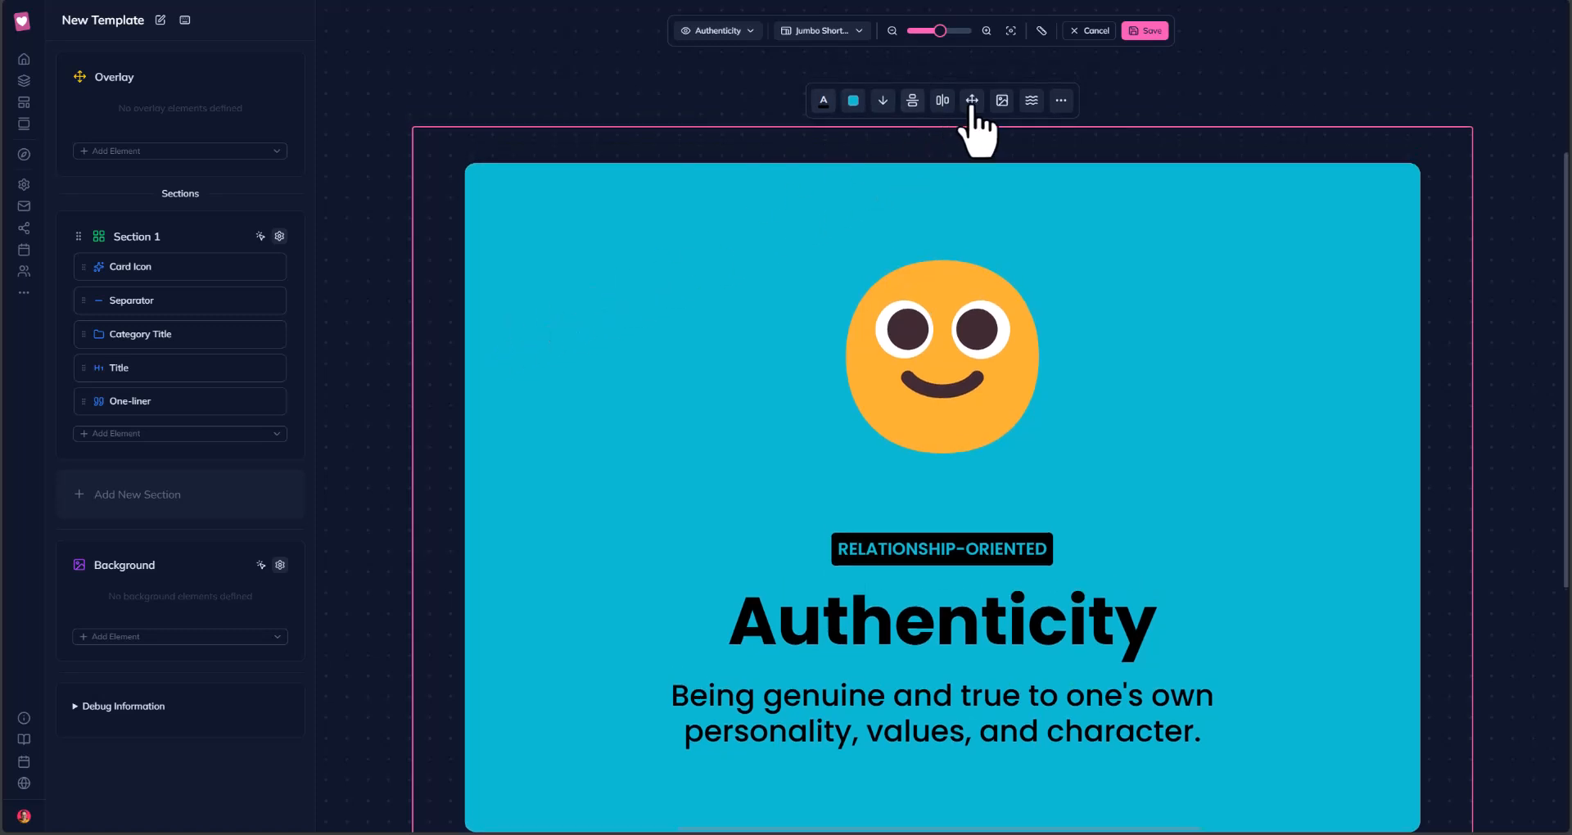
left_click(971, 102)
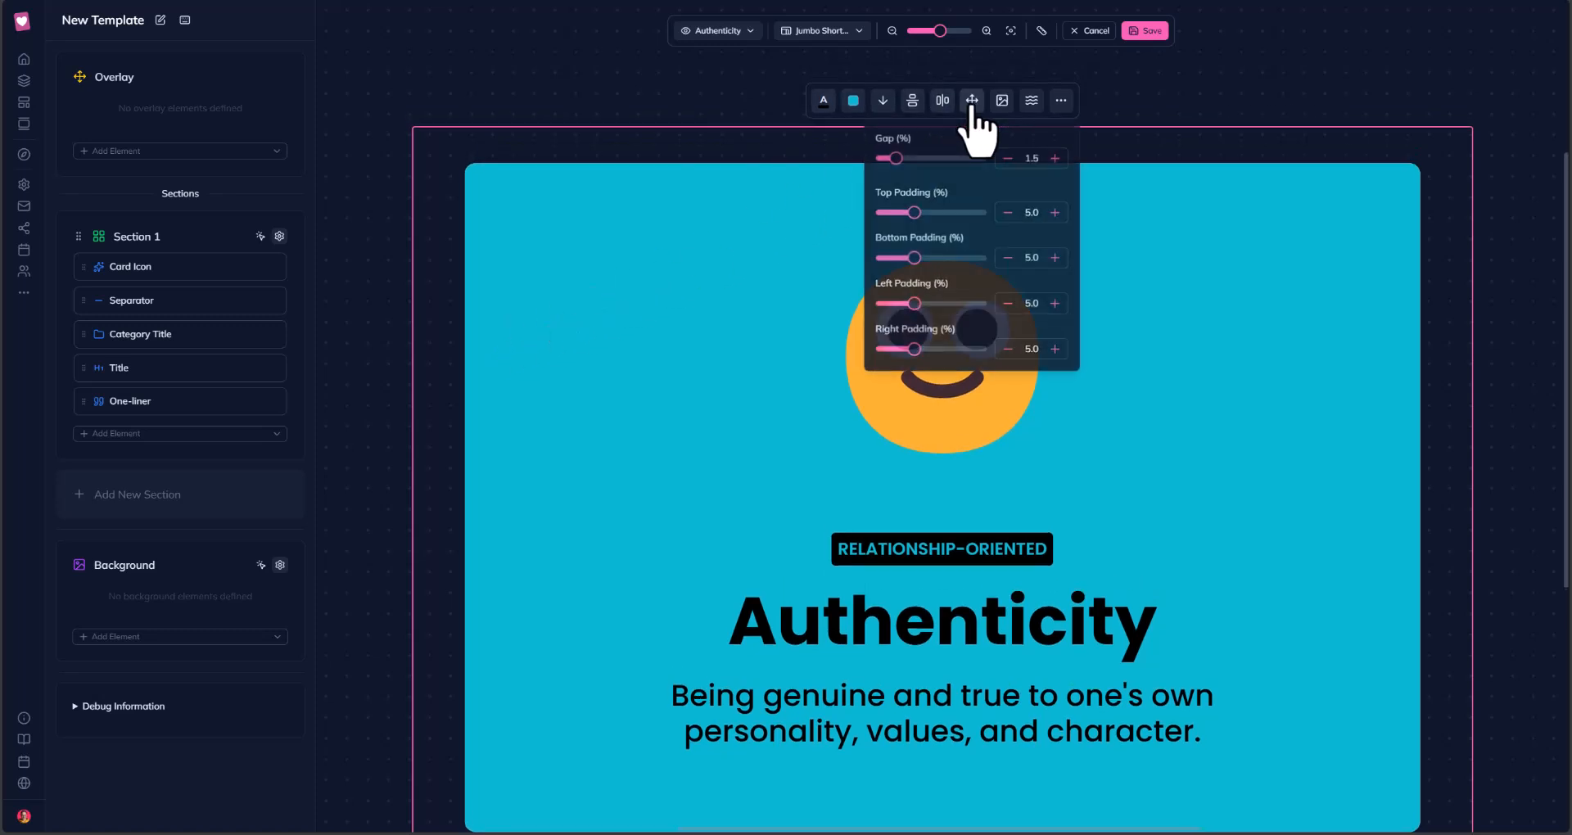
left_click(1006, 160)
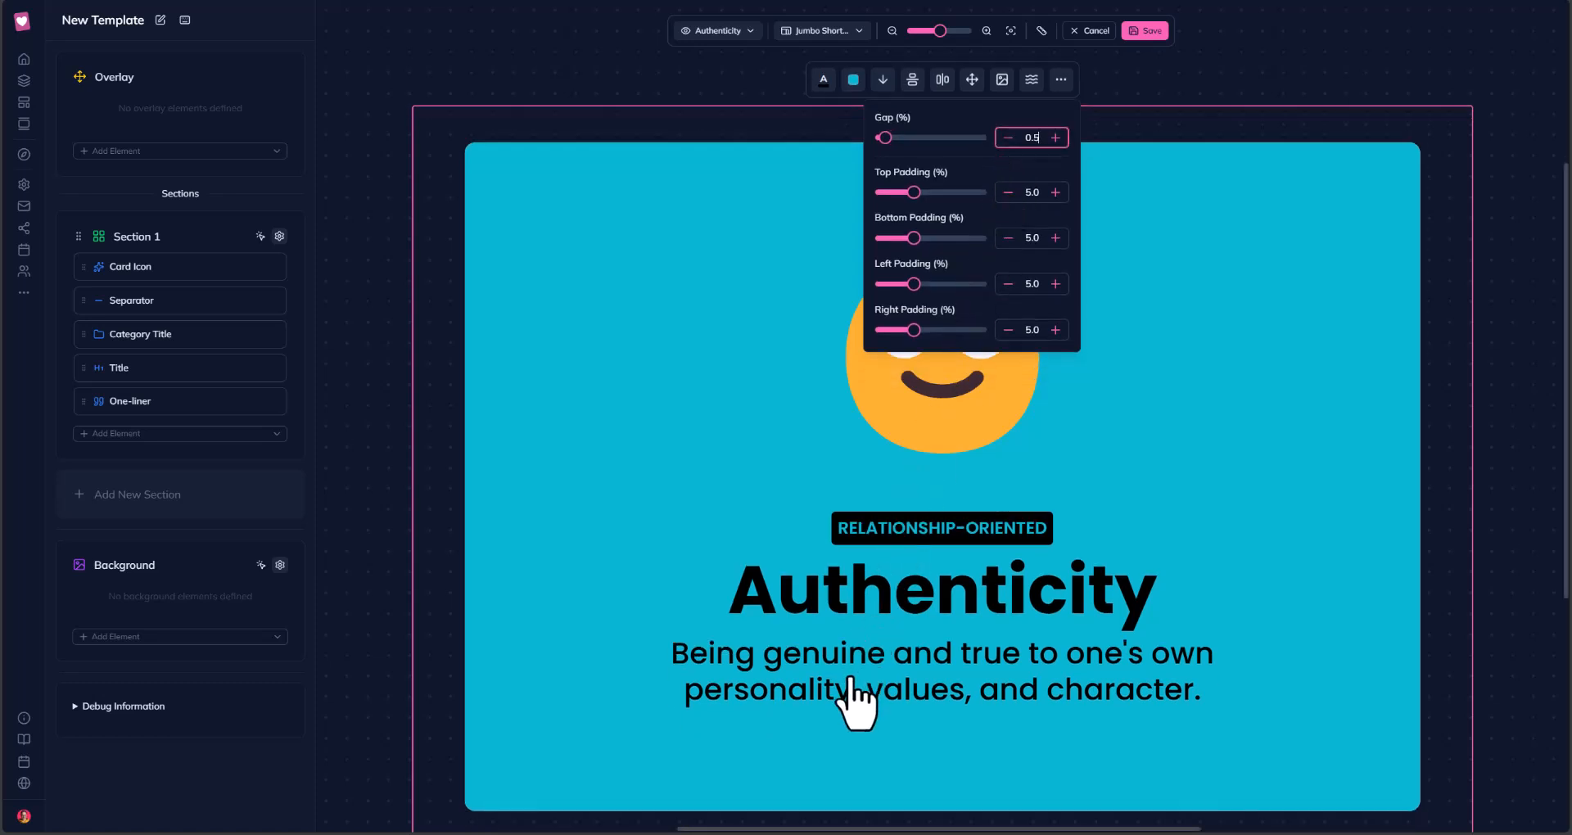
left_click(368, 483)
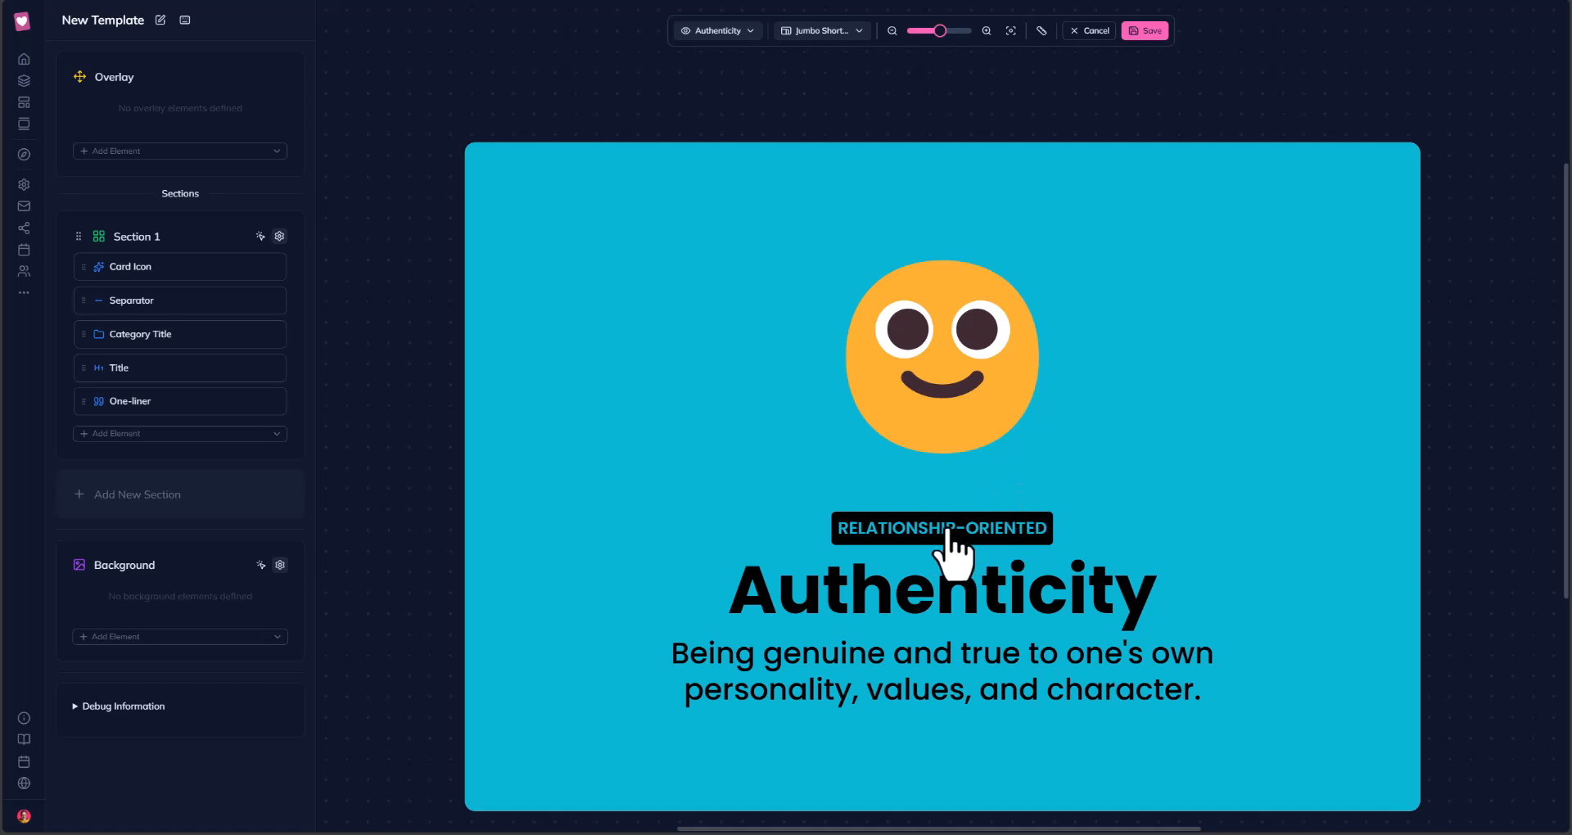
Set the Separator's bottom margin to 0.0% and its top margin to 1.0%, and deselect it.
left_click(152, 300)
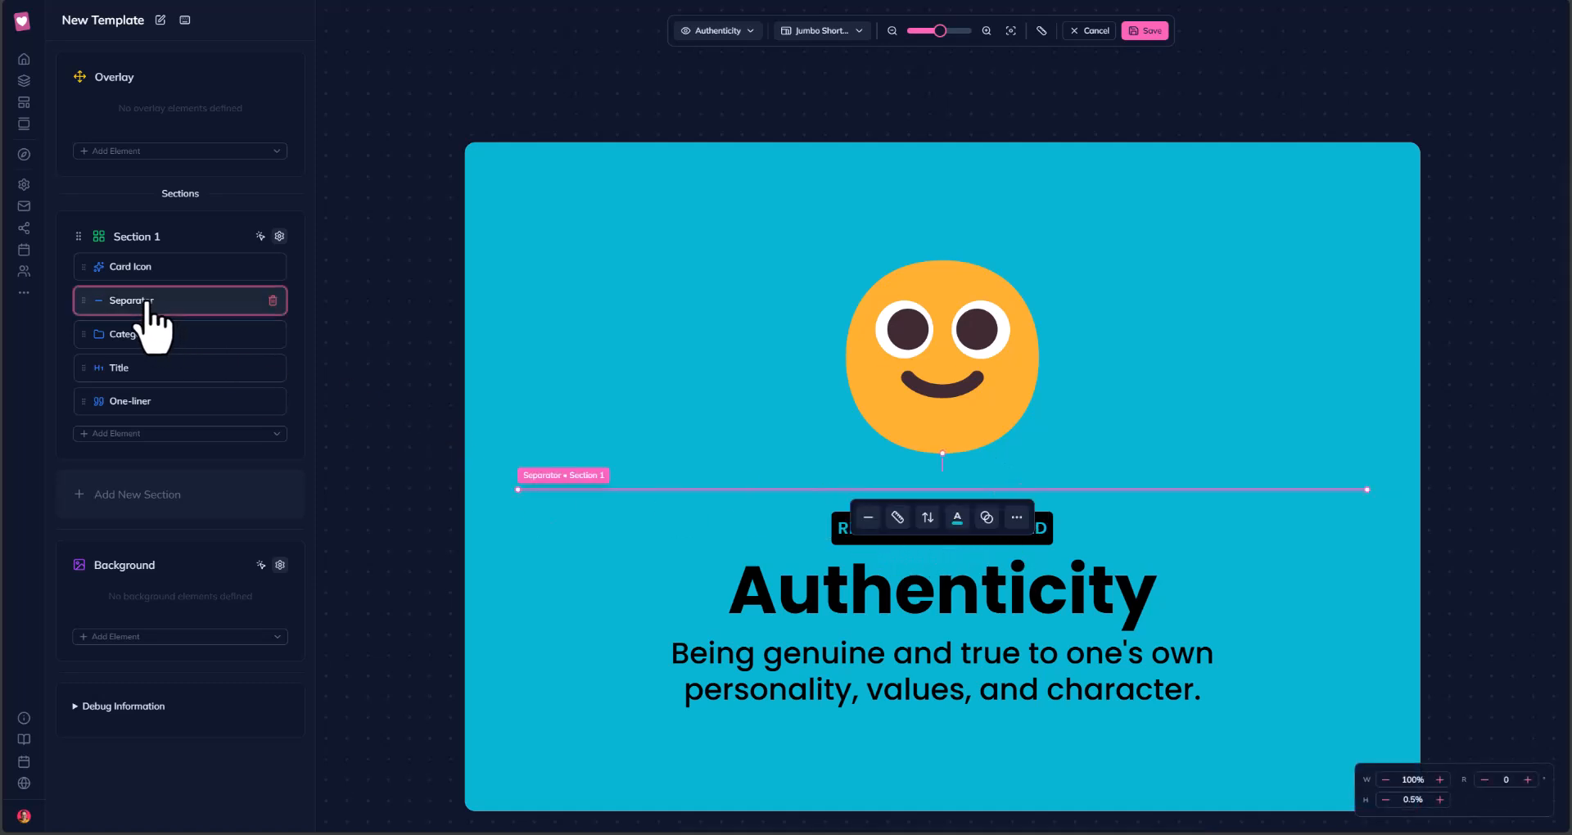
left_click(928, 520)
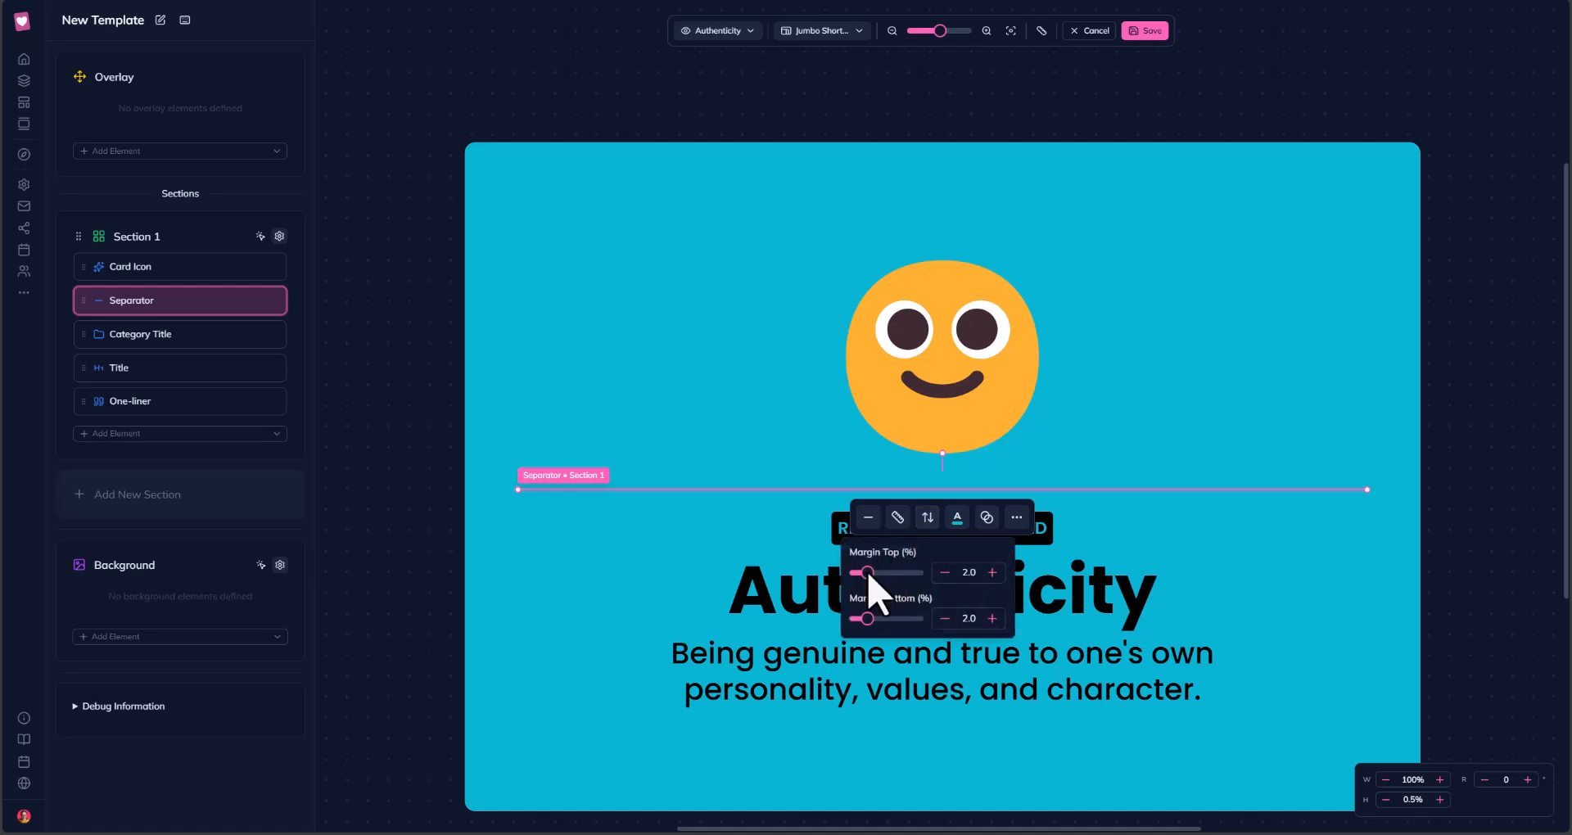
left_click_drag(868, 573, 824, 620)
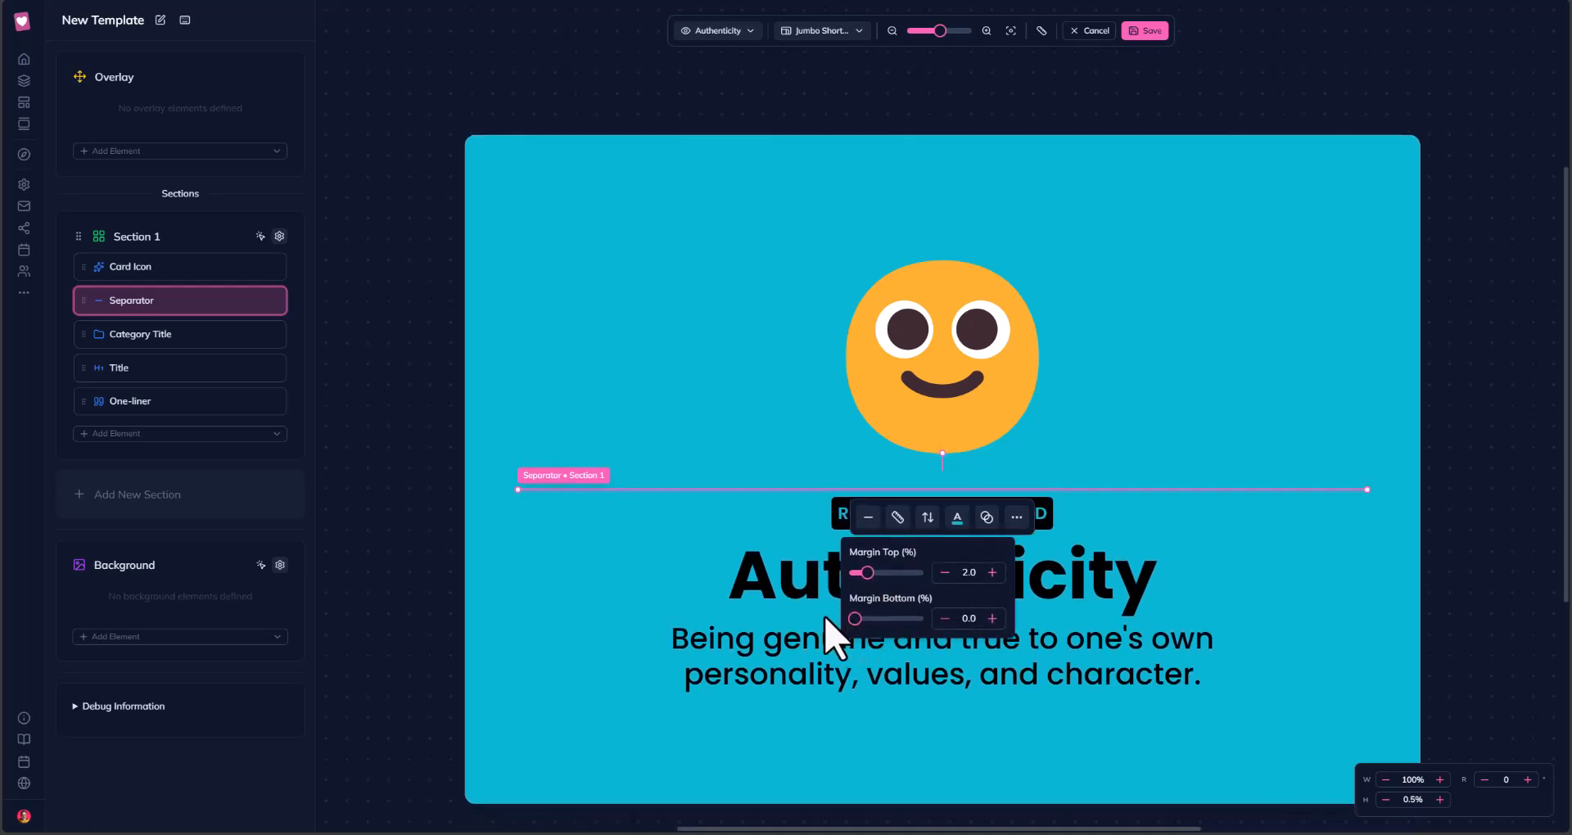
left_click(943, 573)
left_click(943, 573)
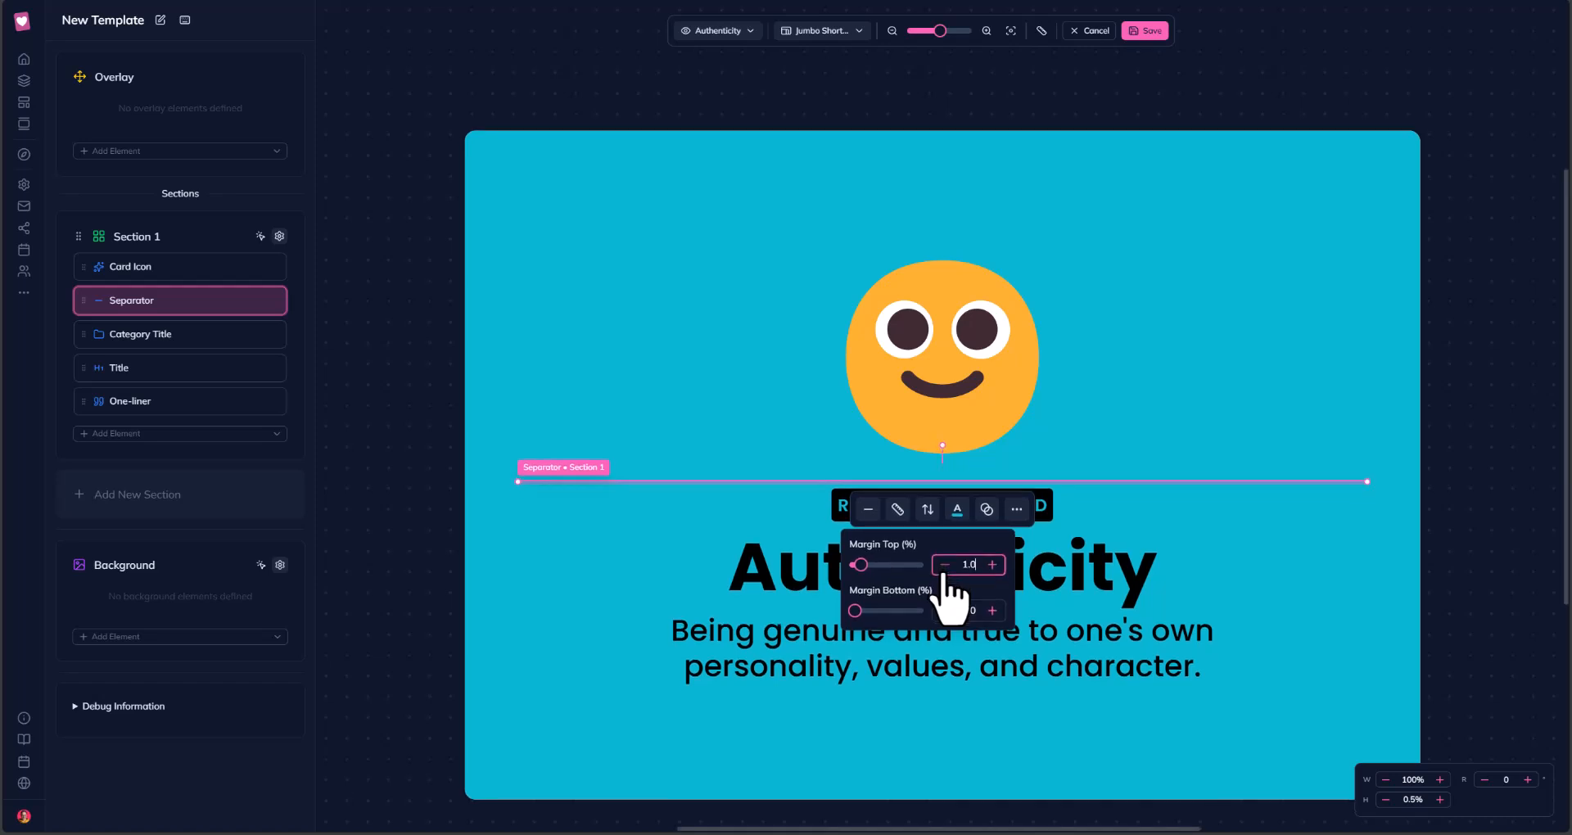
left_click(378, 506)
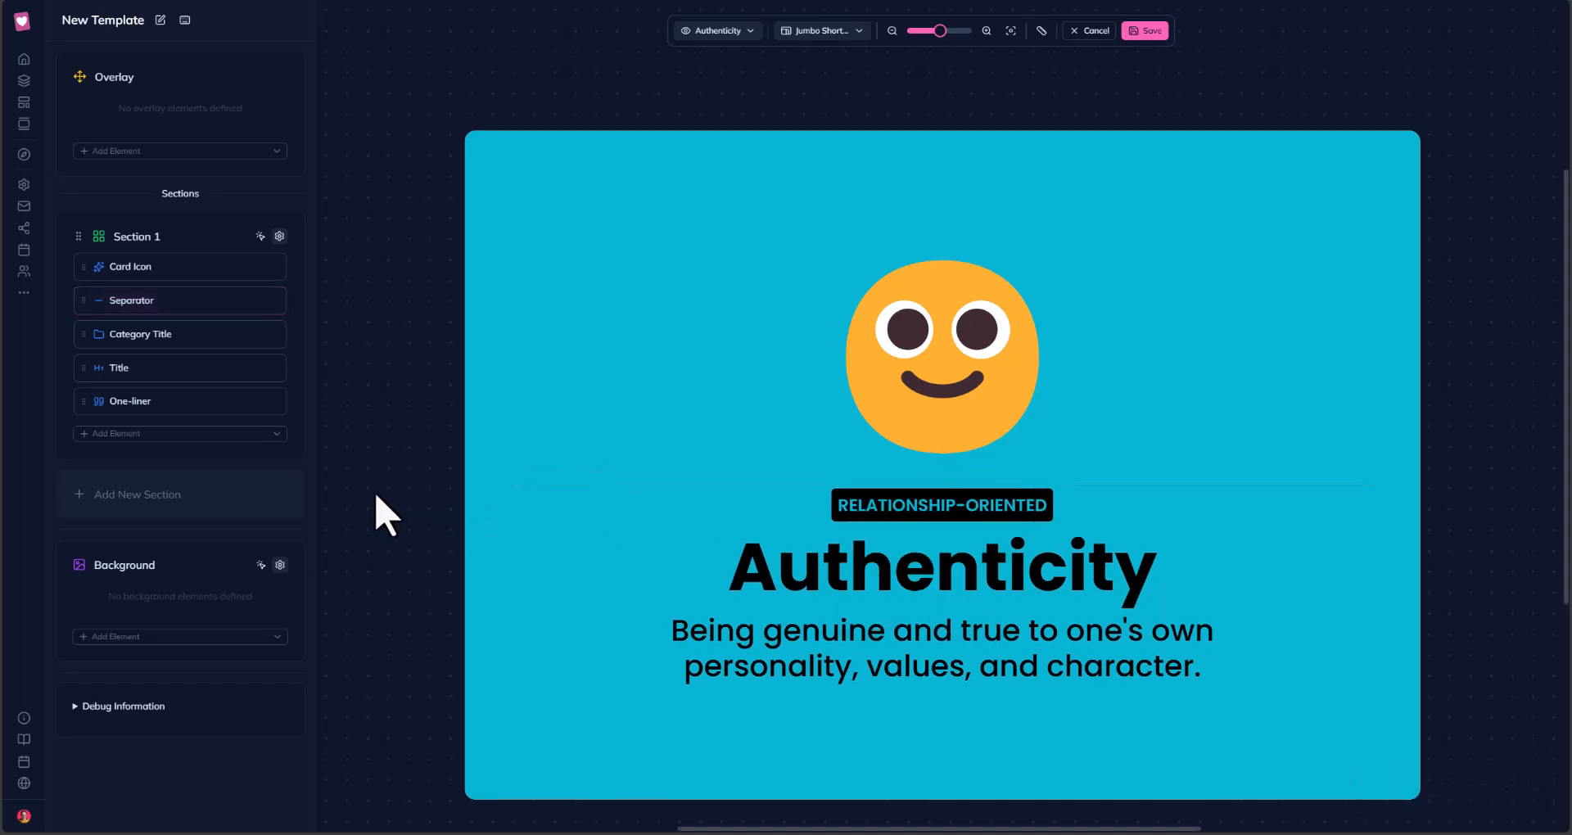
Set the gap between Section 1's elements to 1.0% and deselect the section.
left_click(894, 31)
left_click(894, 31)
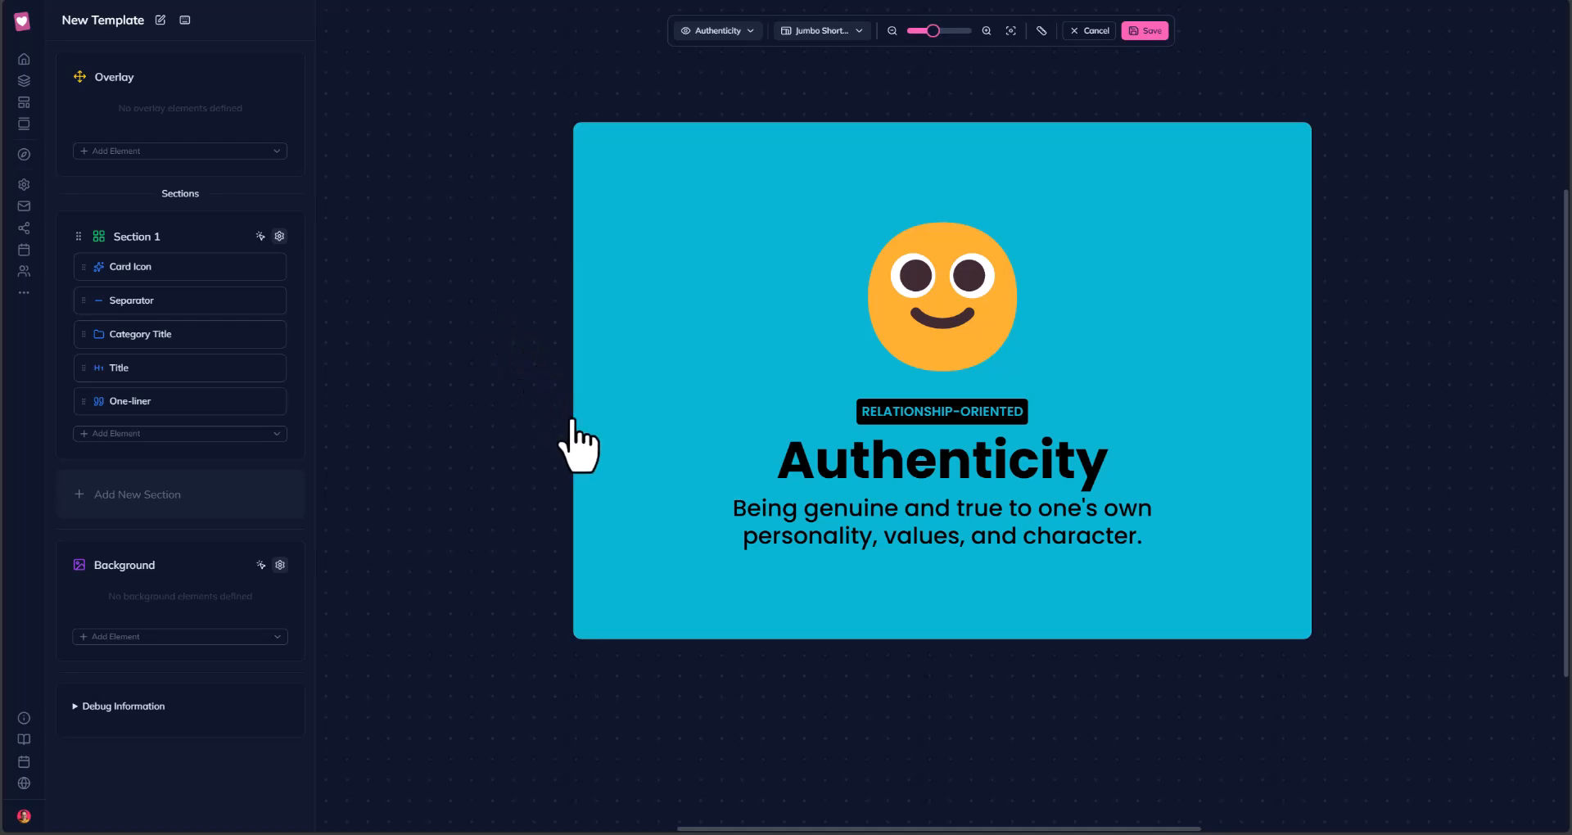
left_click(855, 291)
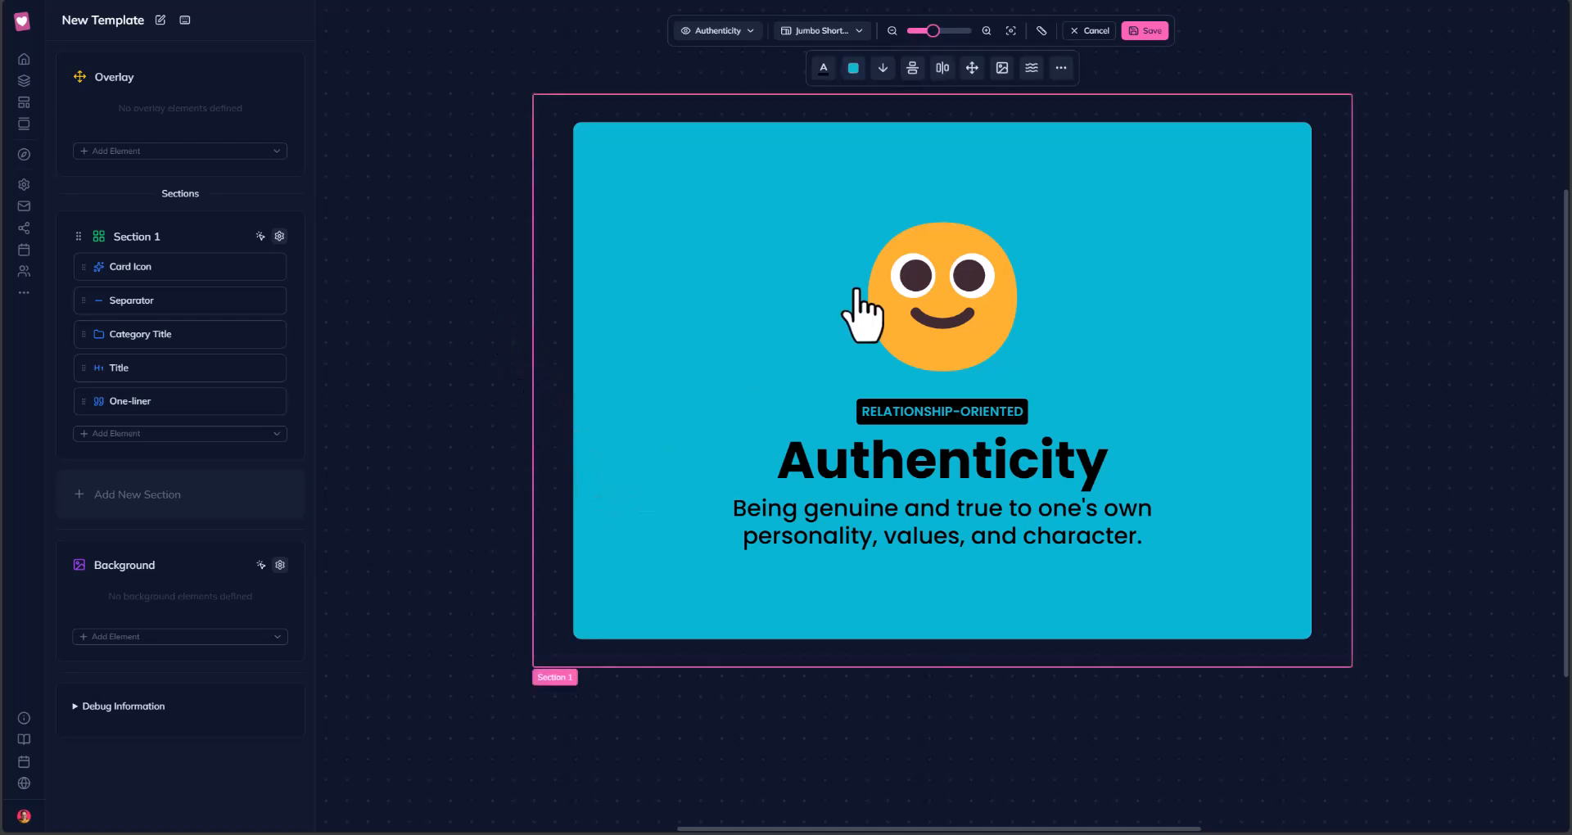
left_click(972, 68)
left_click(1055, 127)
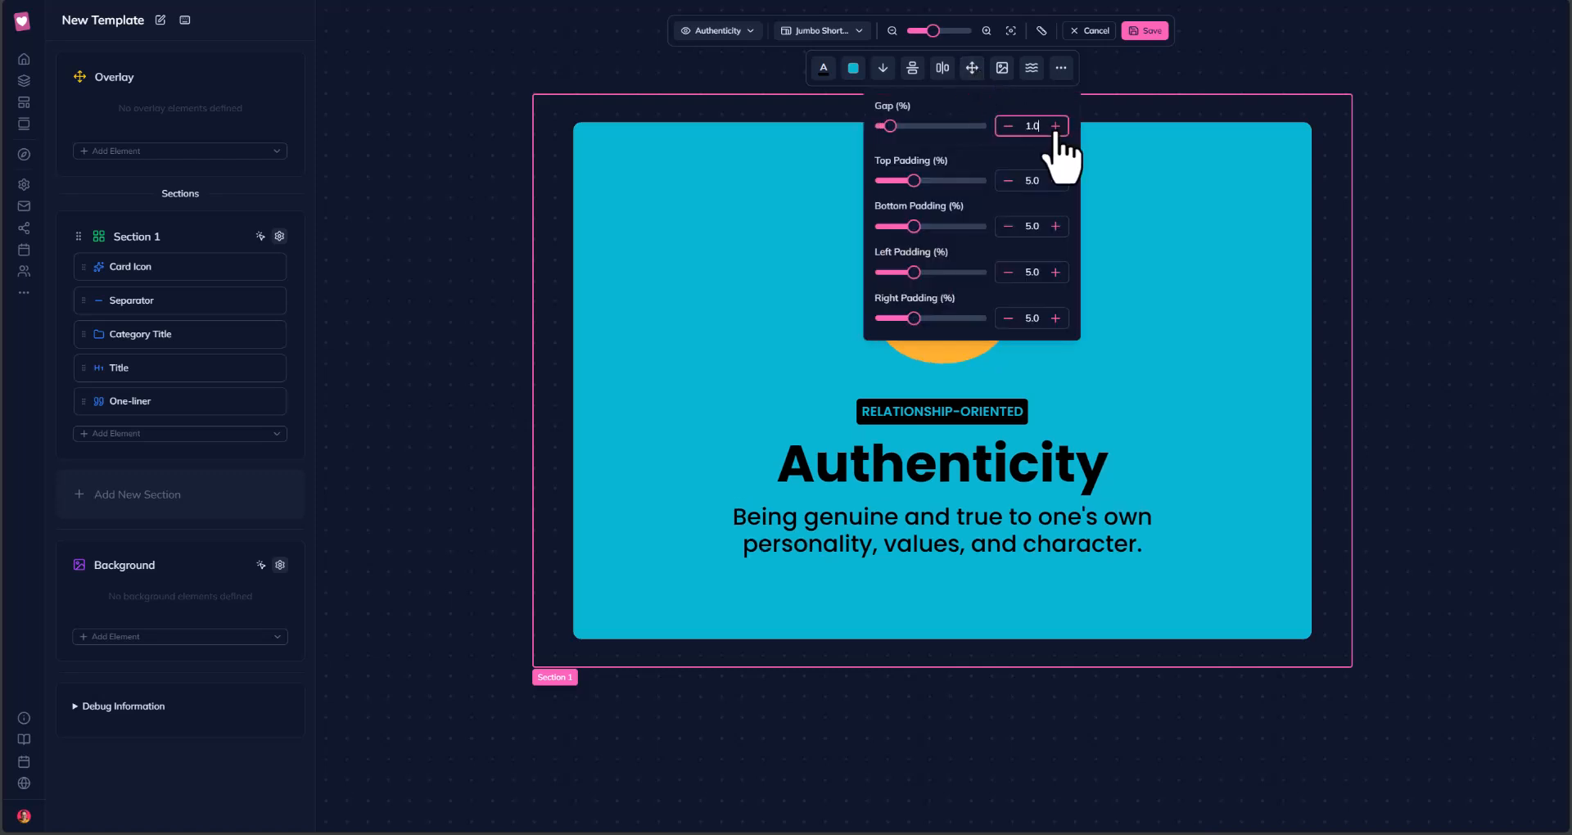
left_click(463, 292)
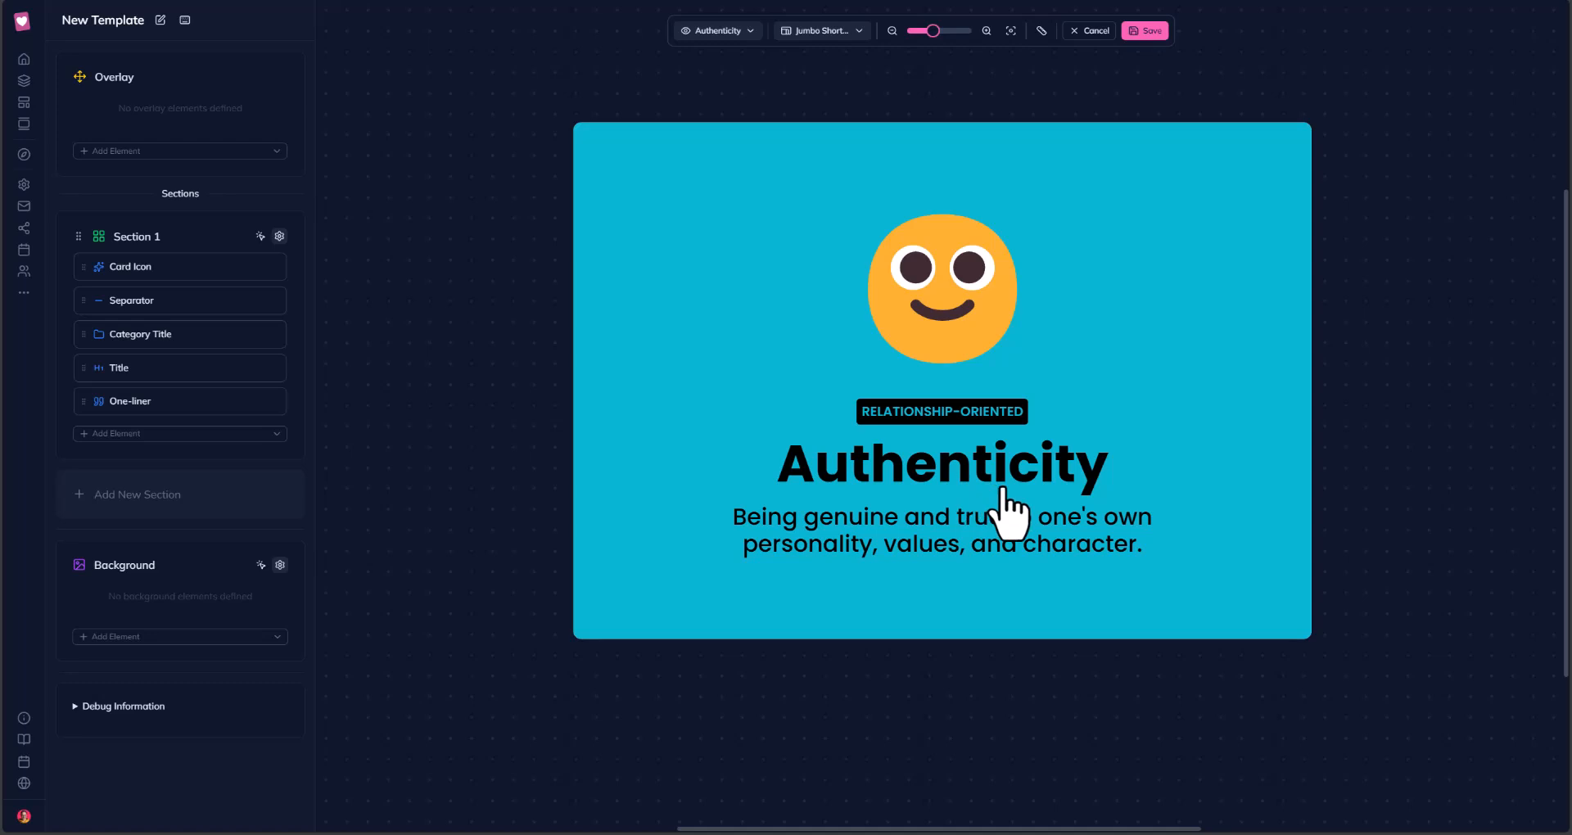
Preview the template with cards from the Stability-Oriented, Task-Oriented and Change-Oriented categories to check the layout and category colors.
left_click(728, 31)
left_click(703, 149)
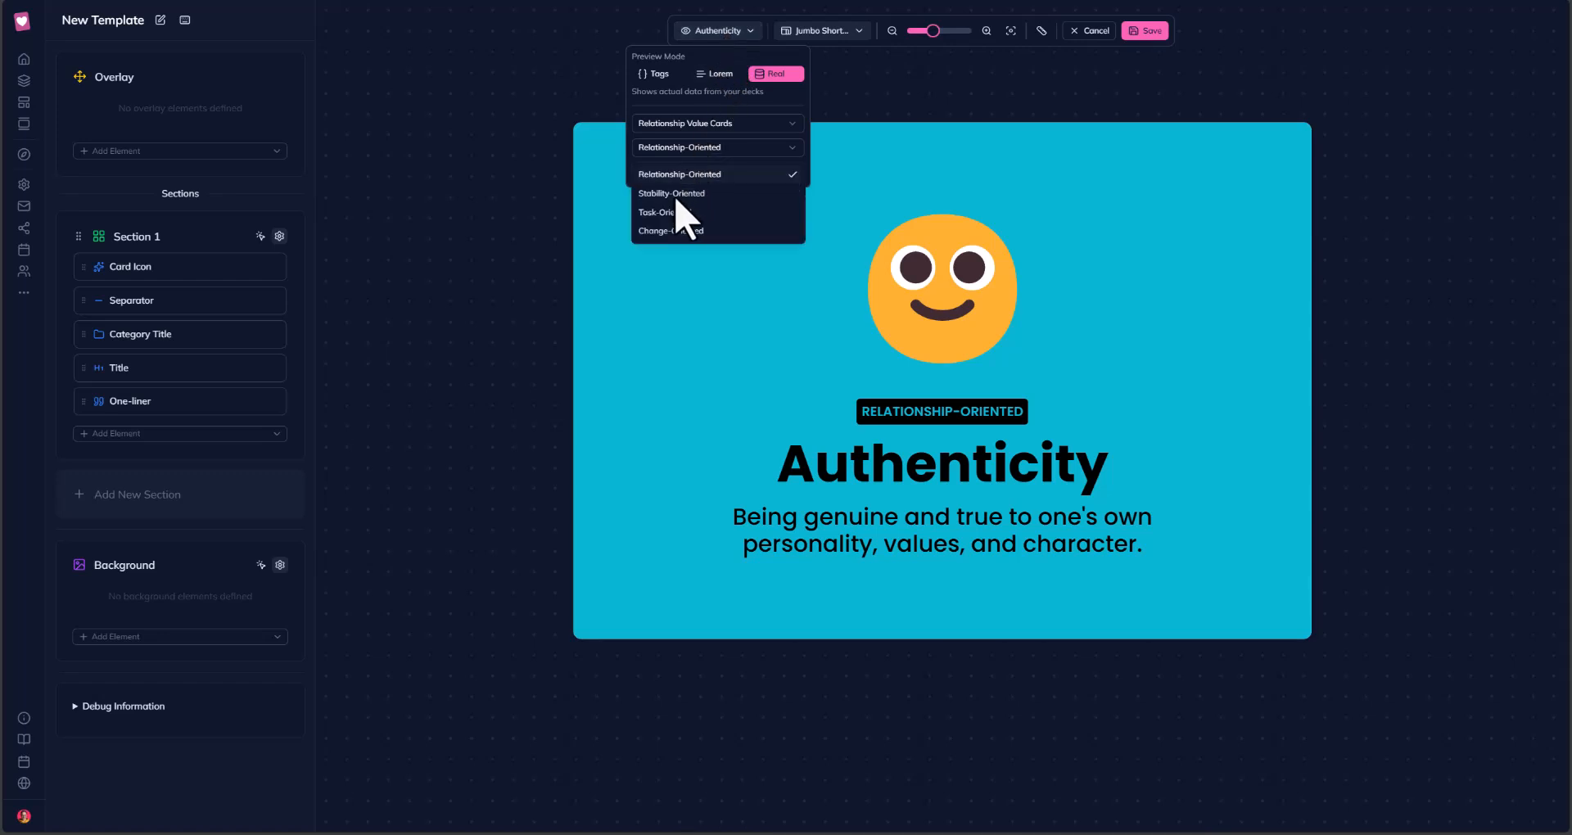
left_click(676, 194)
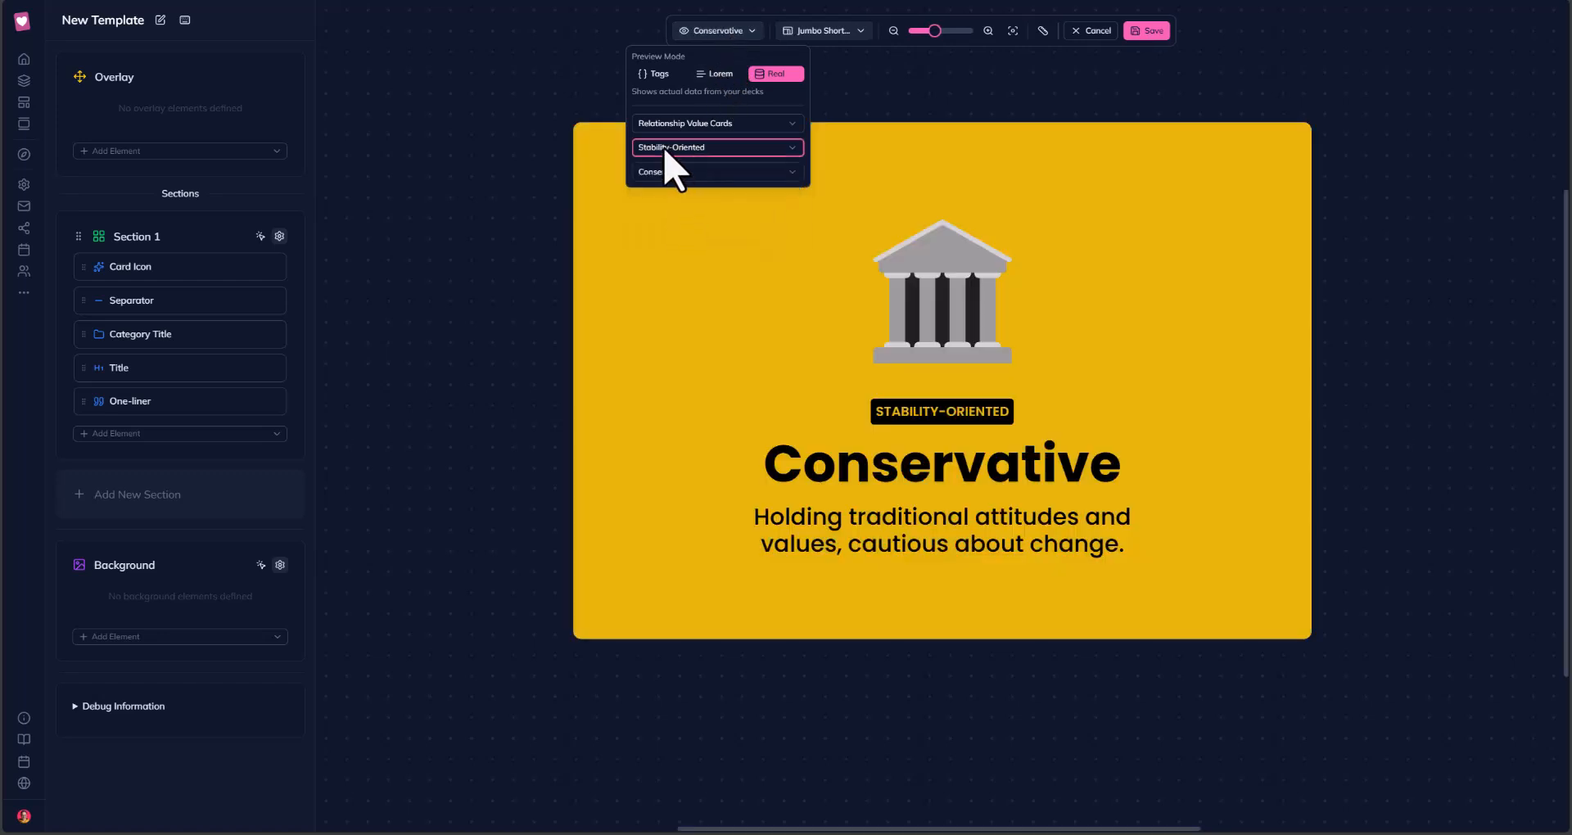
left_click(665, 150)
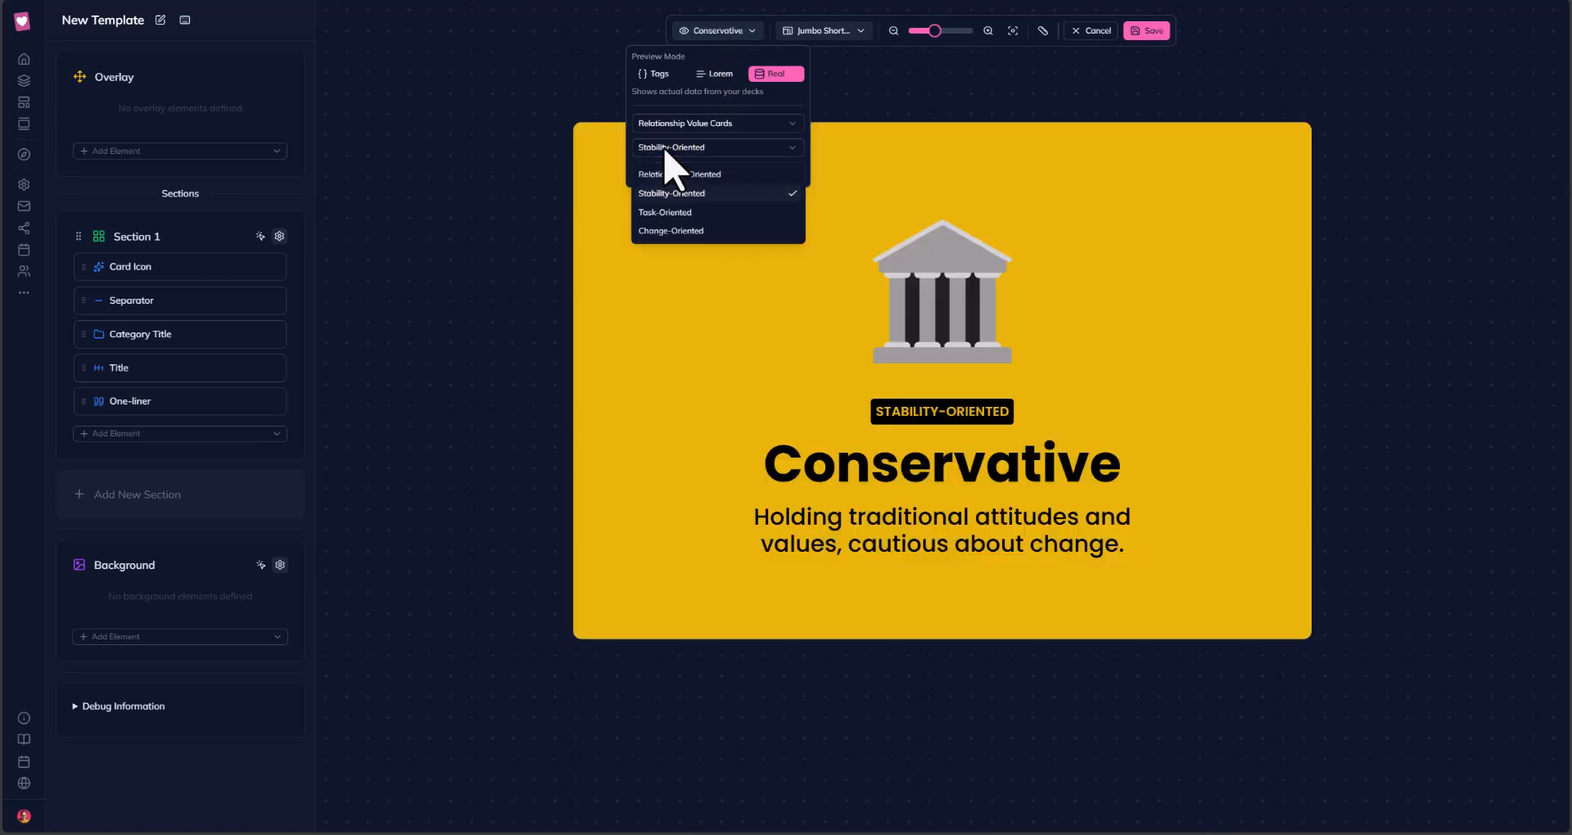
left_click(686, 215)
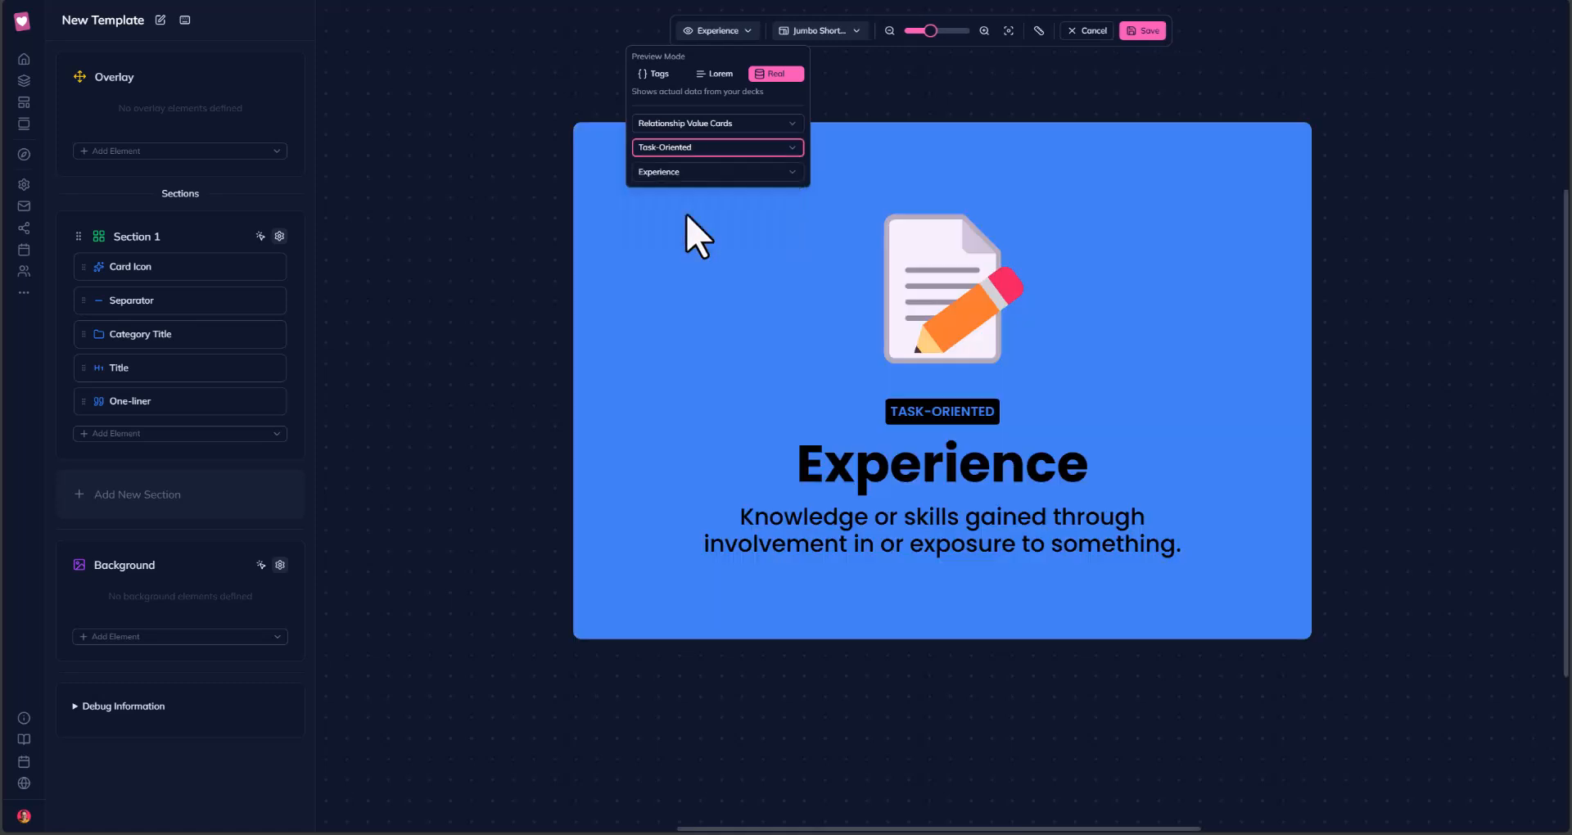
left_click(665, 149)
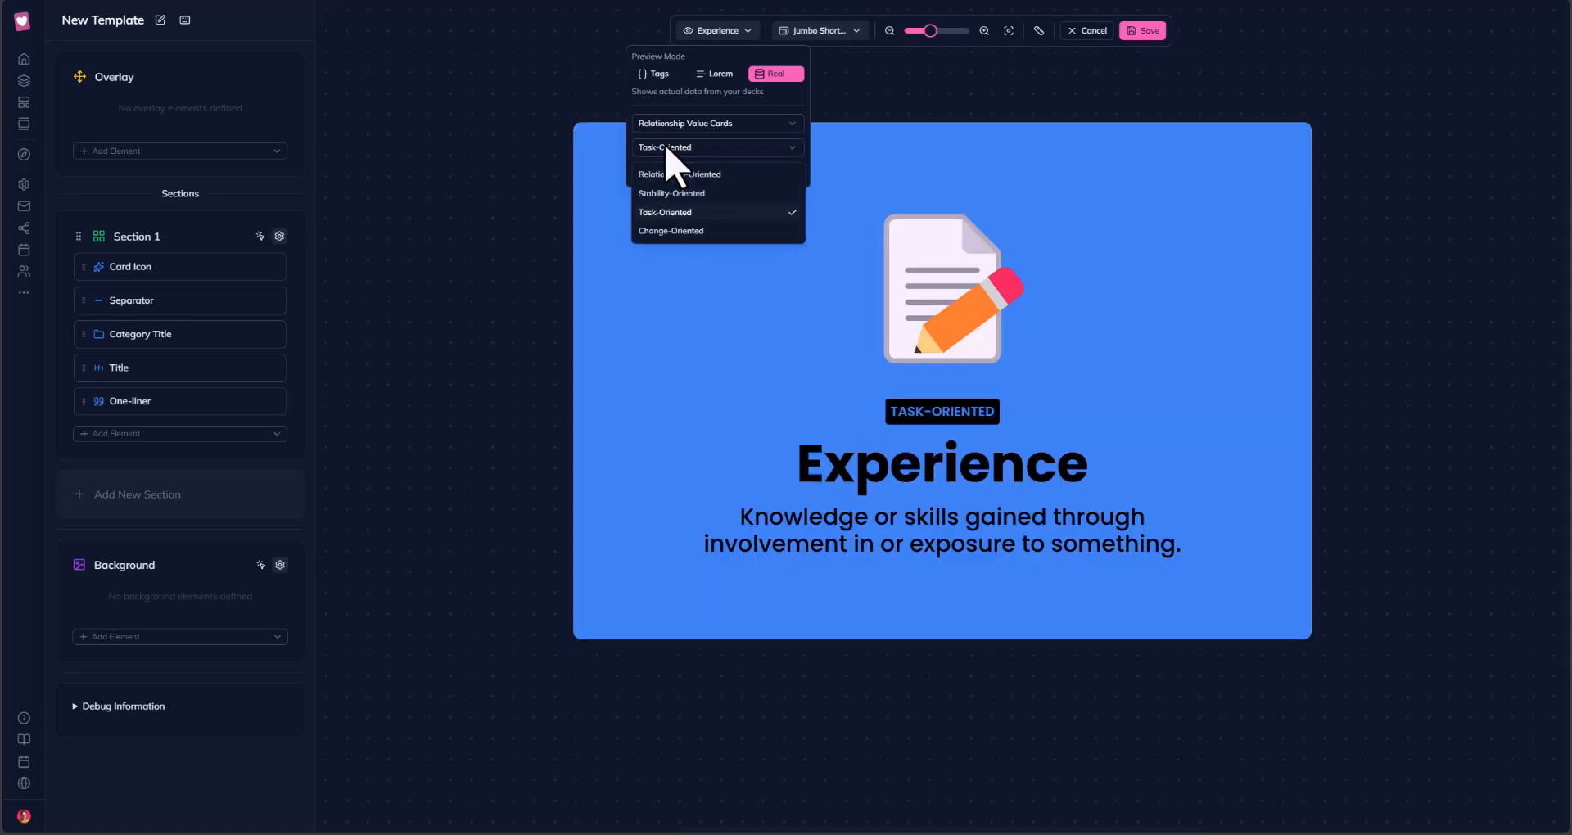
left_click(689, 239)
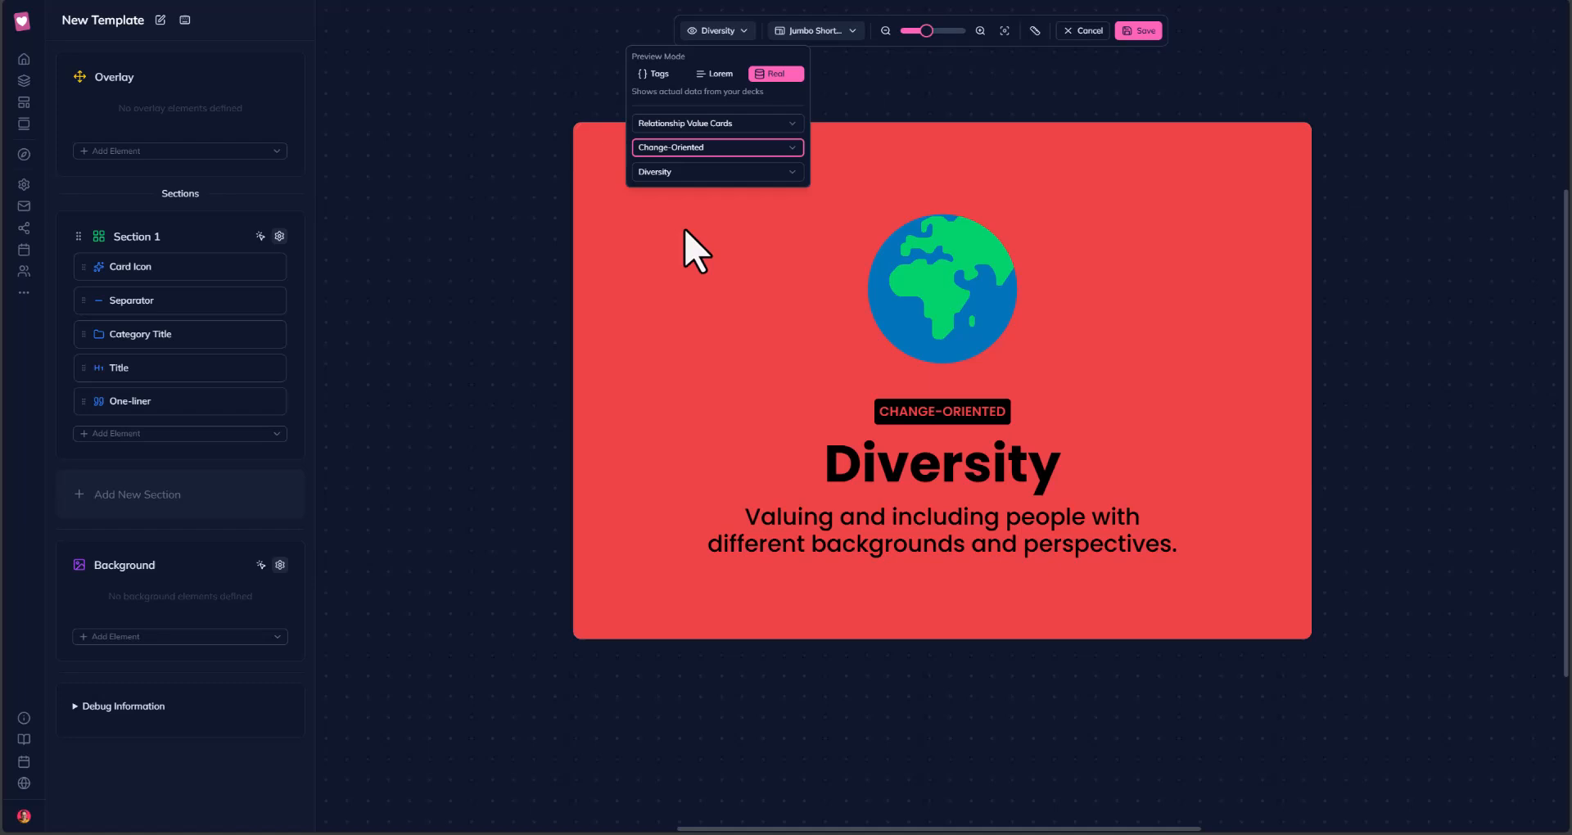
left_click(528, 271)
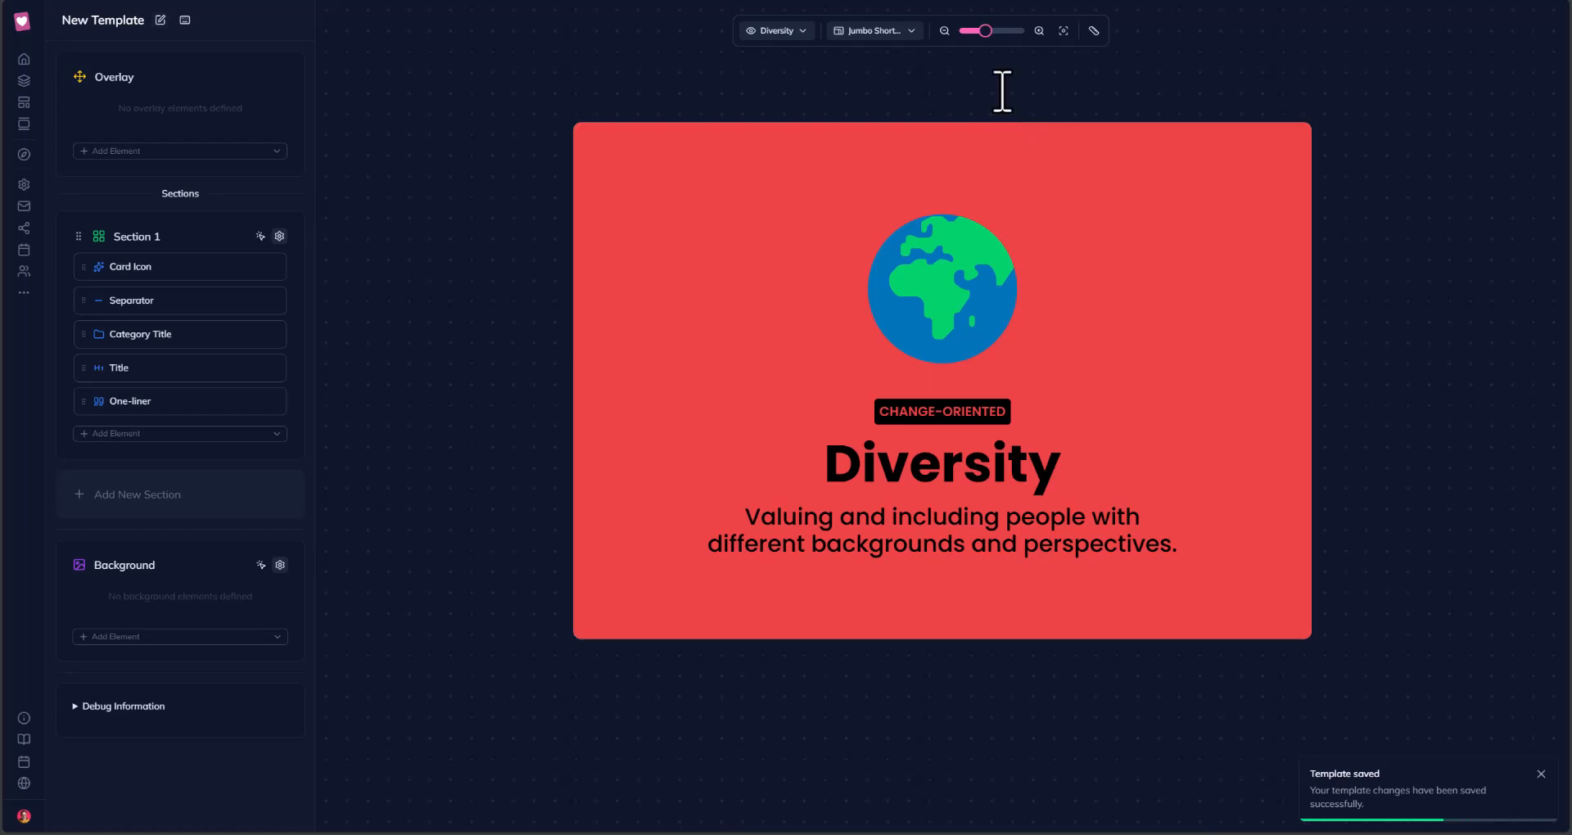
Rename the template as Tutorial 1, save it and close its settings.
left_click(161, 22)
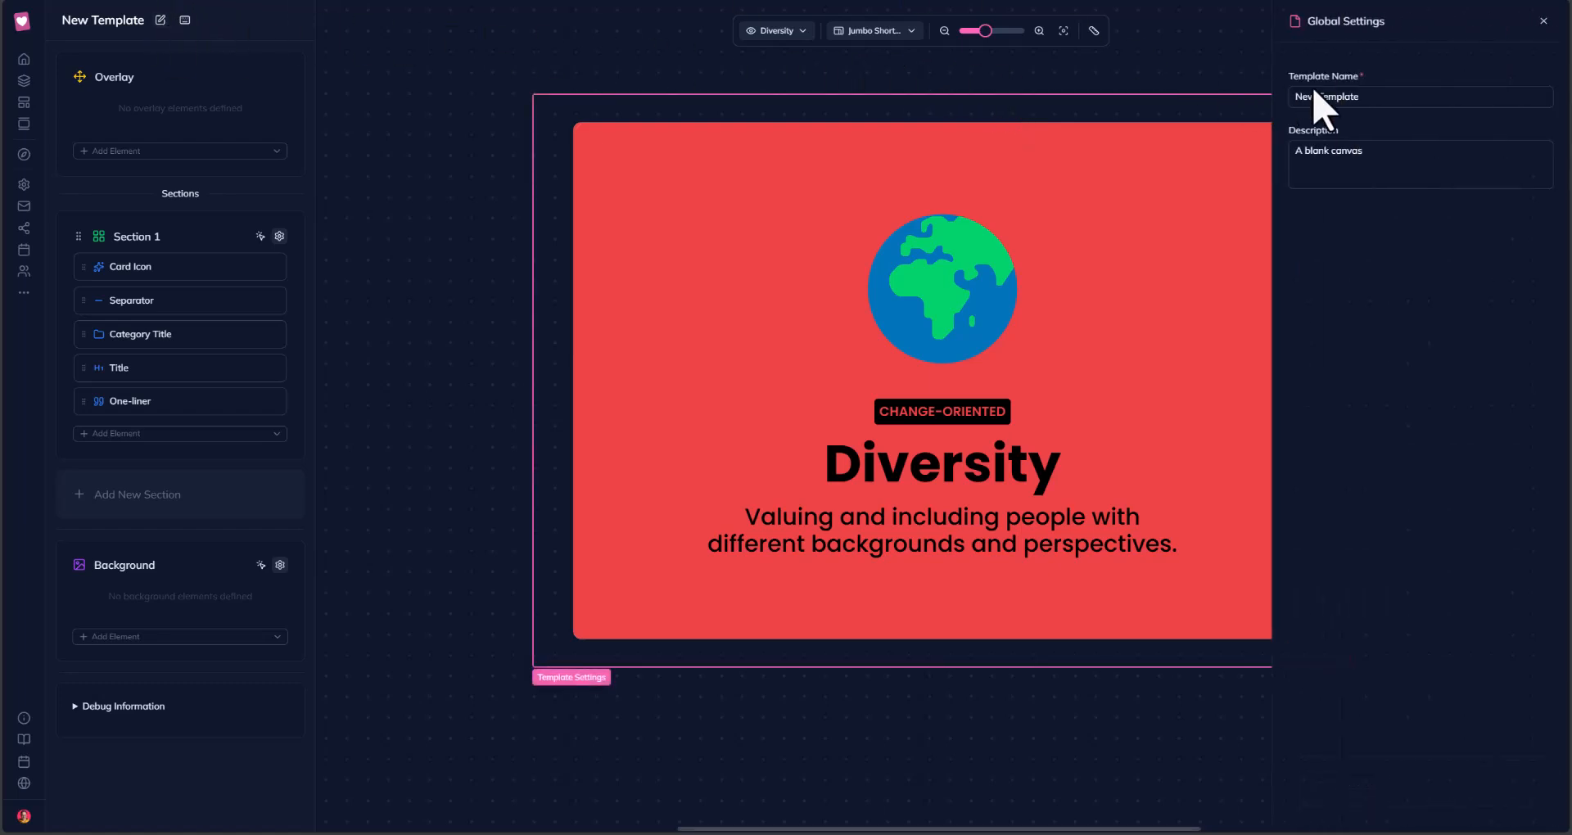
left_click(1382, 99)
key("BackSpace")
key("BackSpace")
key("BackSpace")
key("BackSpace")
key("BackSpace")
key("BackSpace")
key("BackSpace")
key("BackSpace")
key("BackSpace")
key("BackSpace")
key("BackSpace")
key("BackSpace")
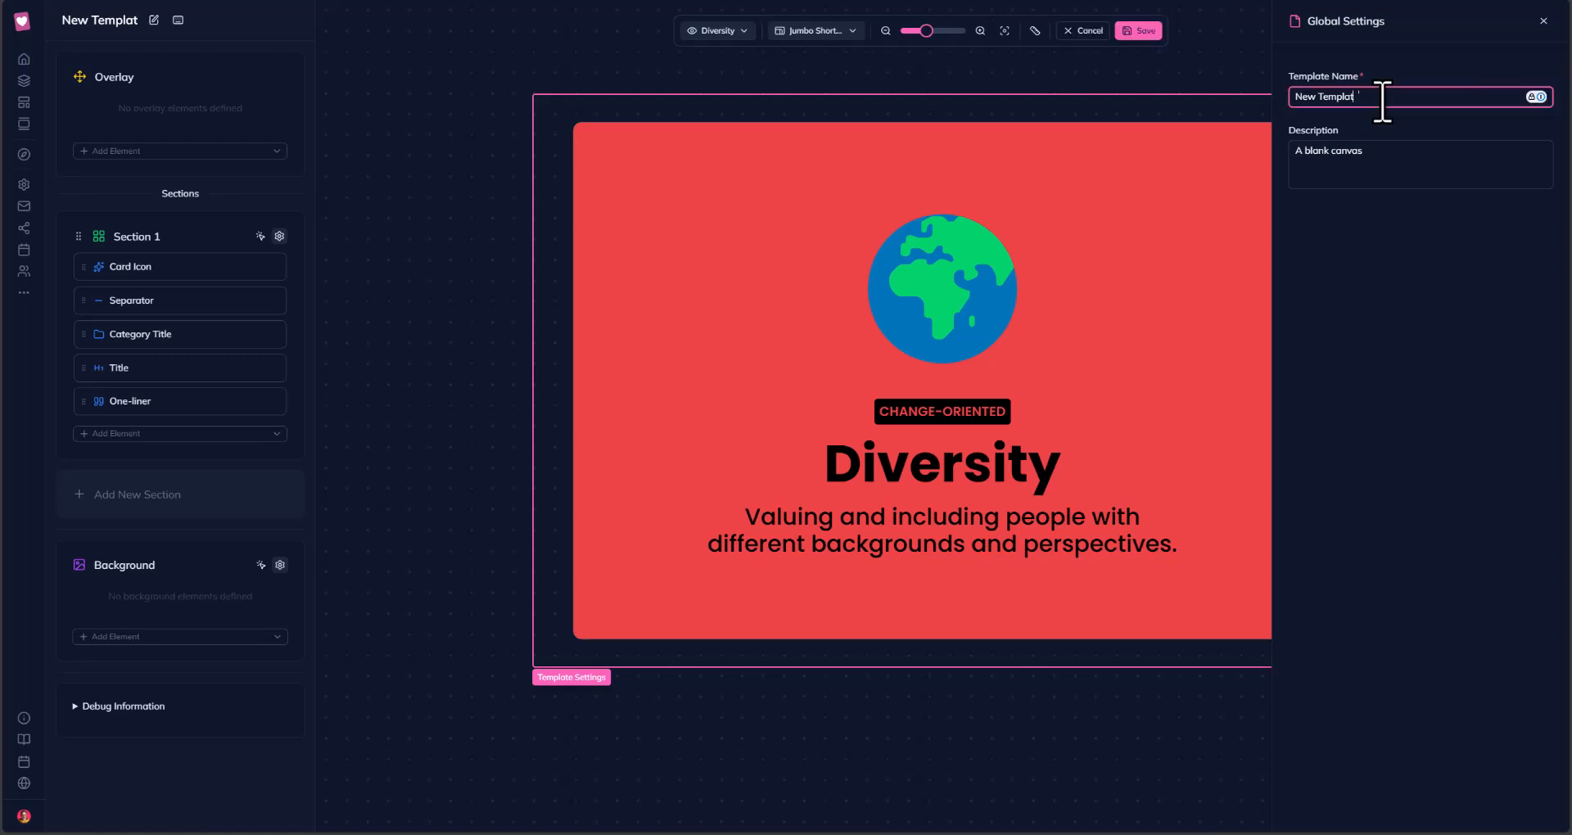
type("Tutorial 1")
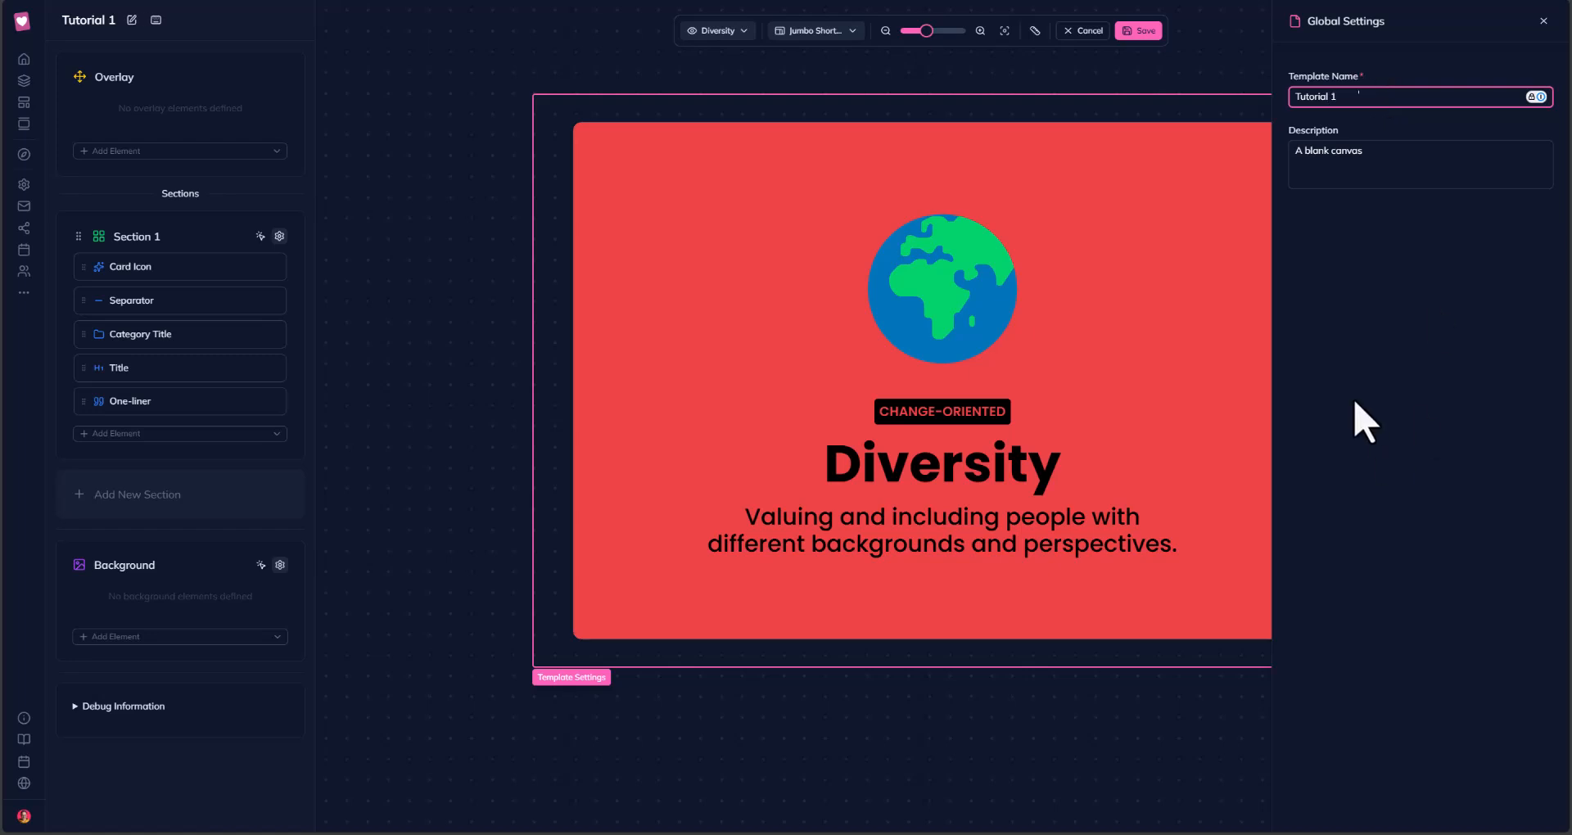
left_click(1139, 31)
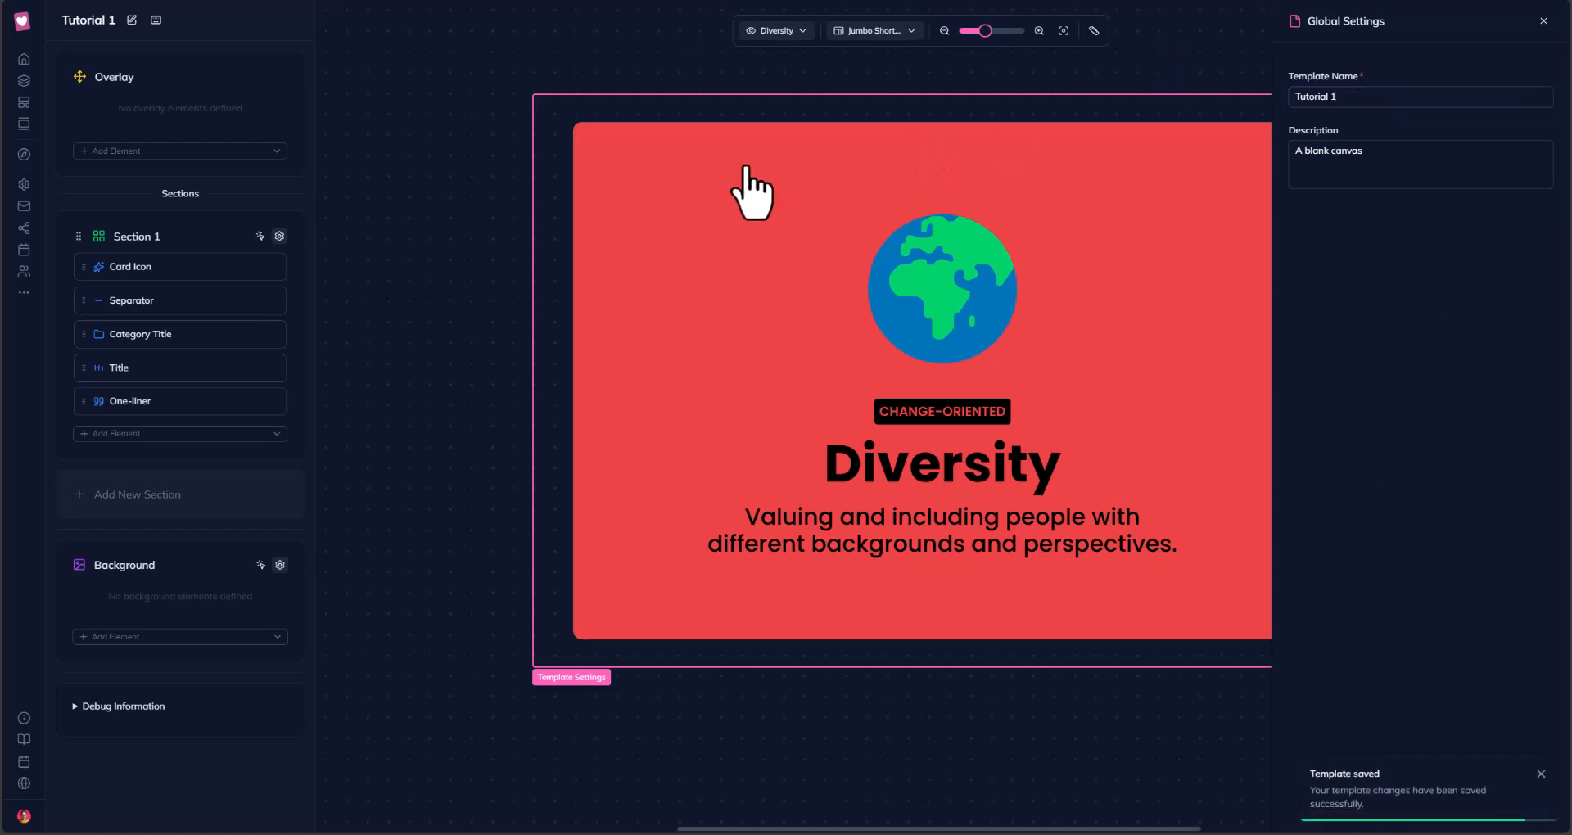
left_click(452, 195)
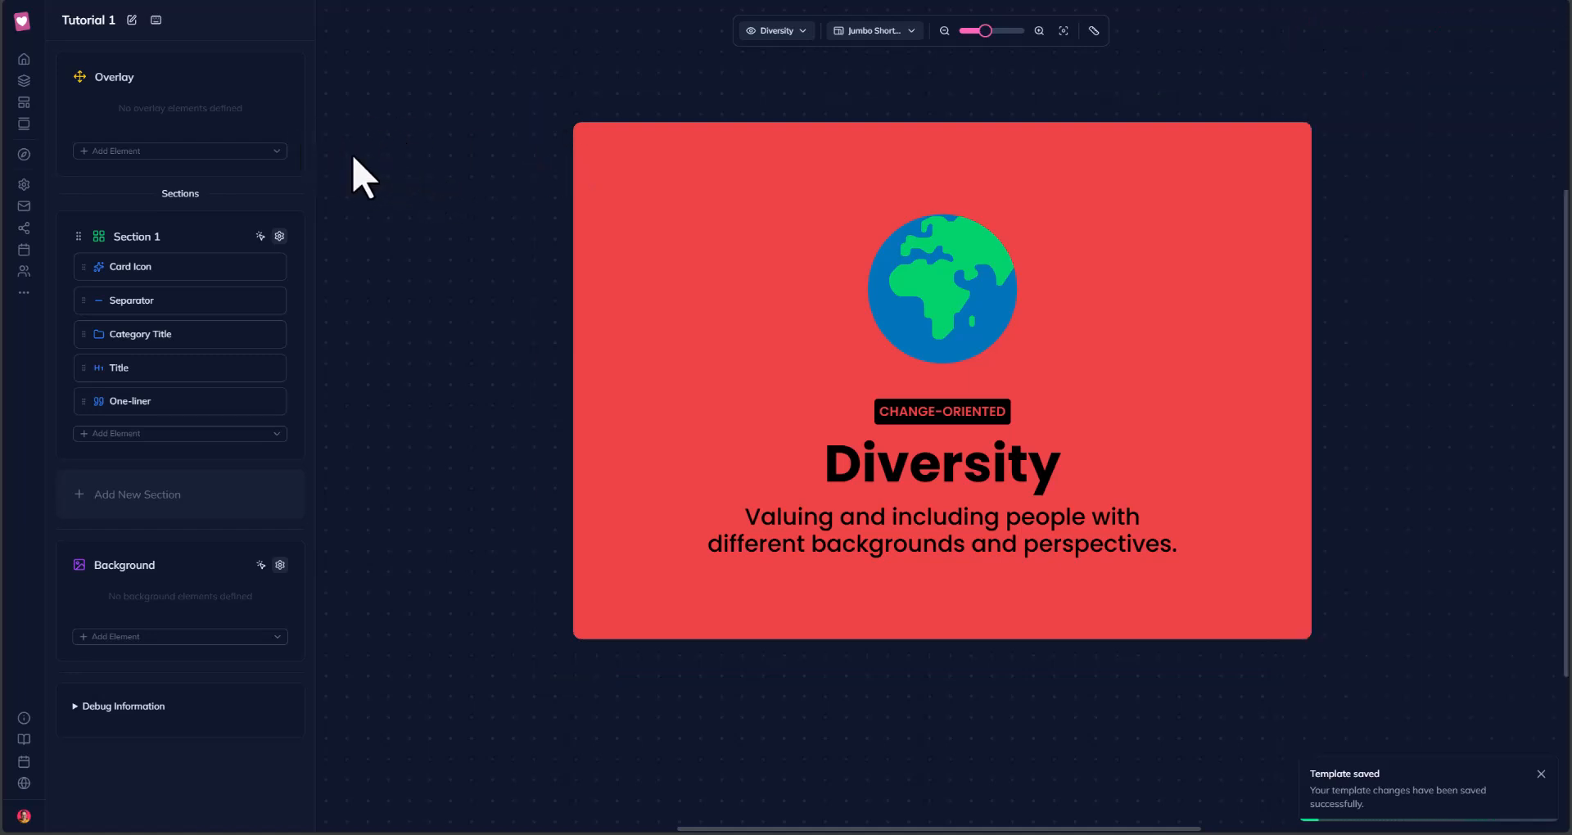
Open the Relationship Value Cards deck and pick Tutorial 1 as its deck front template.
left_click(24, 81)
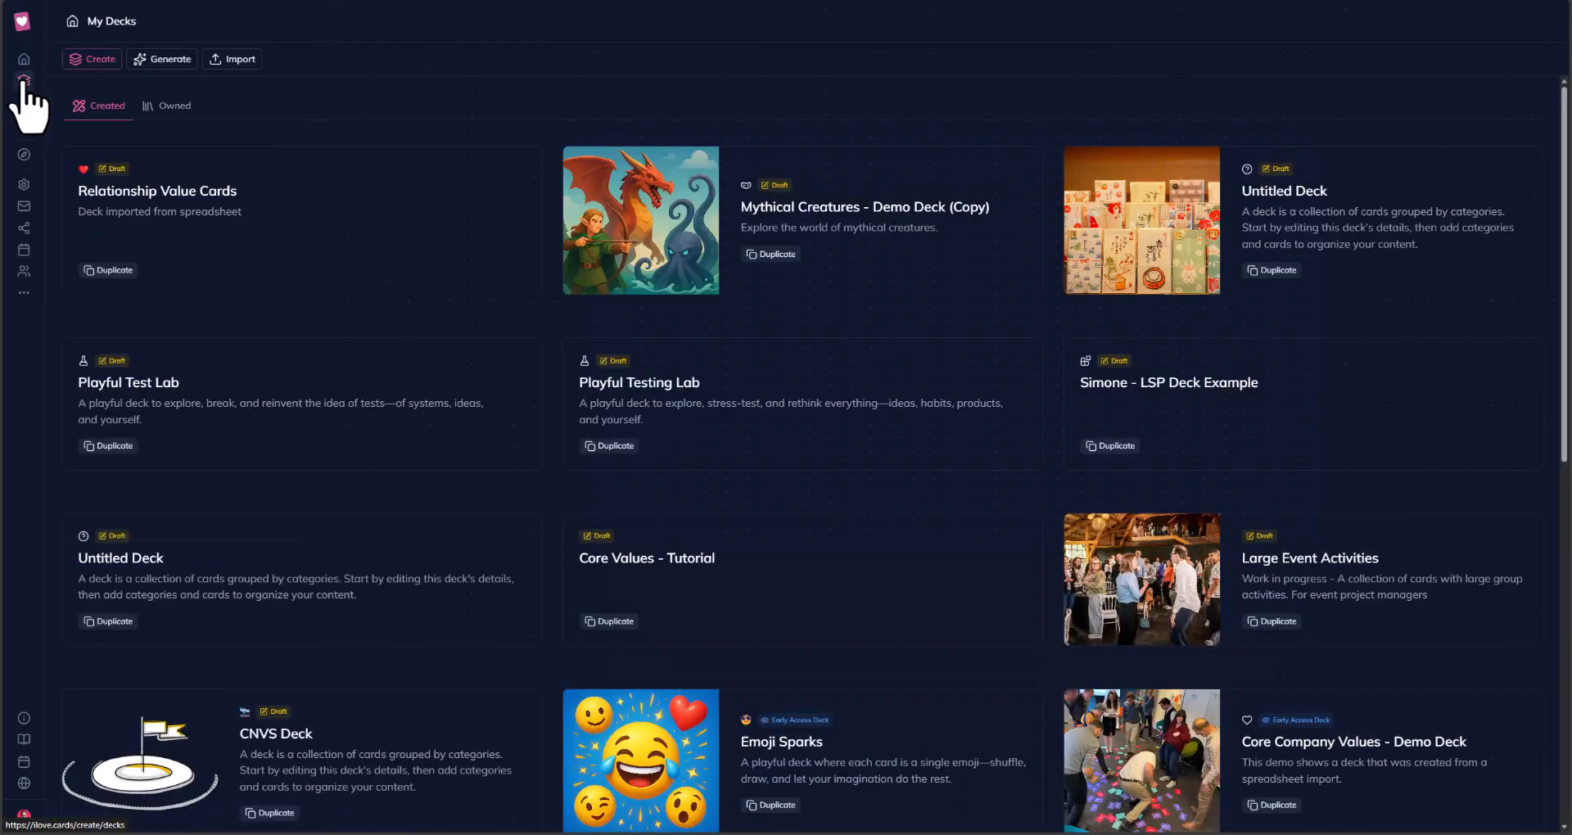
left_click(294, 245)
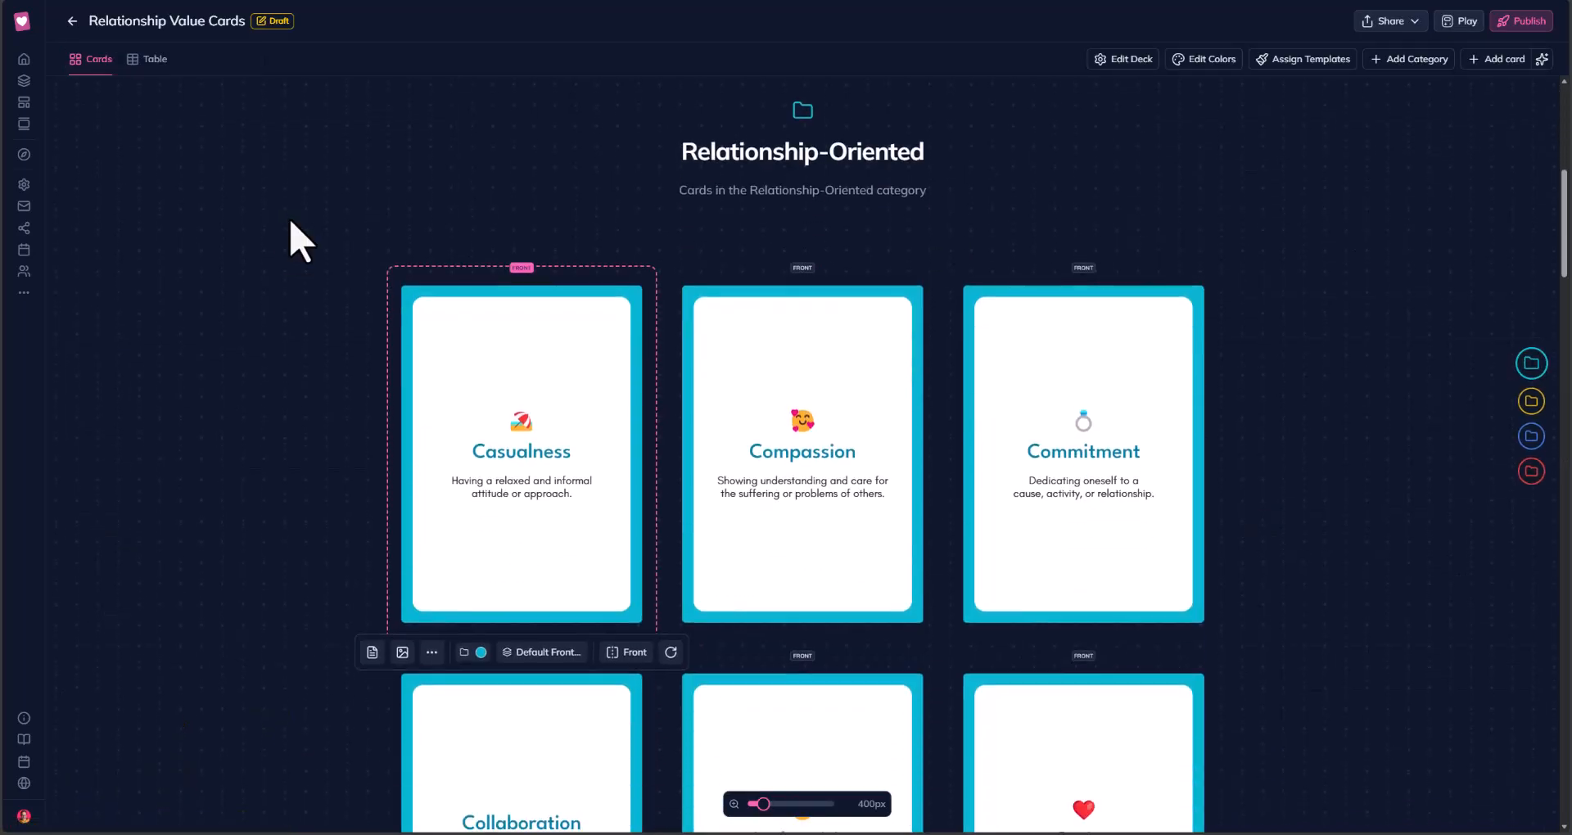
scroll(301, 241, "down", 1)
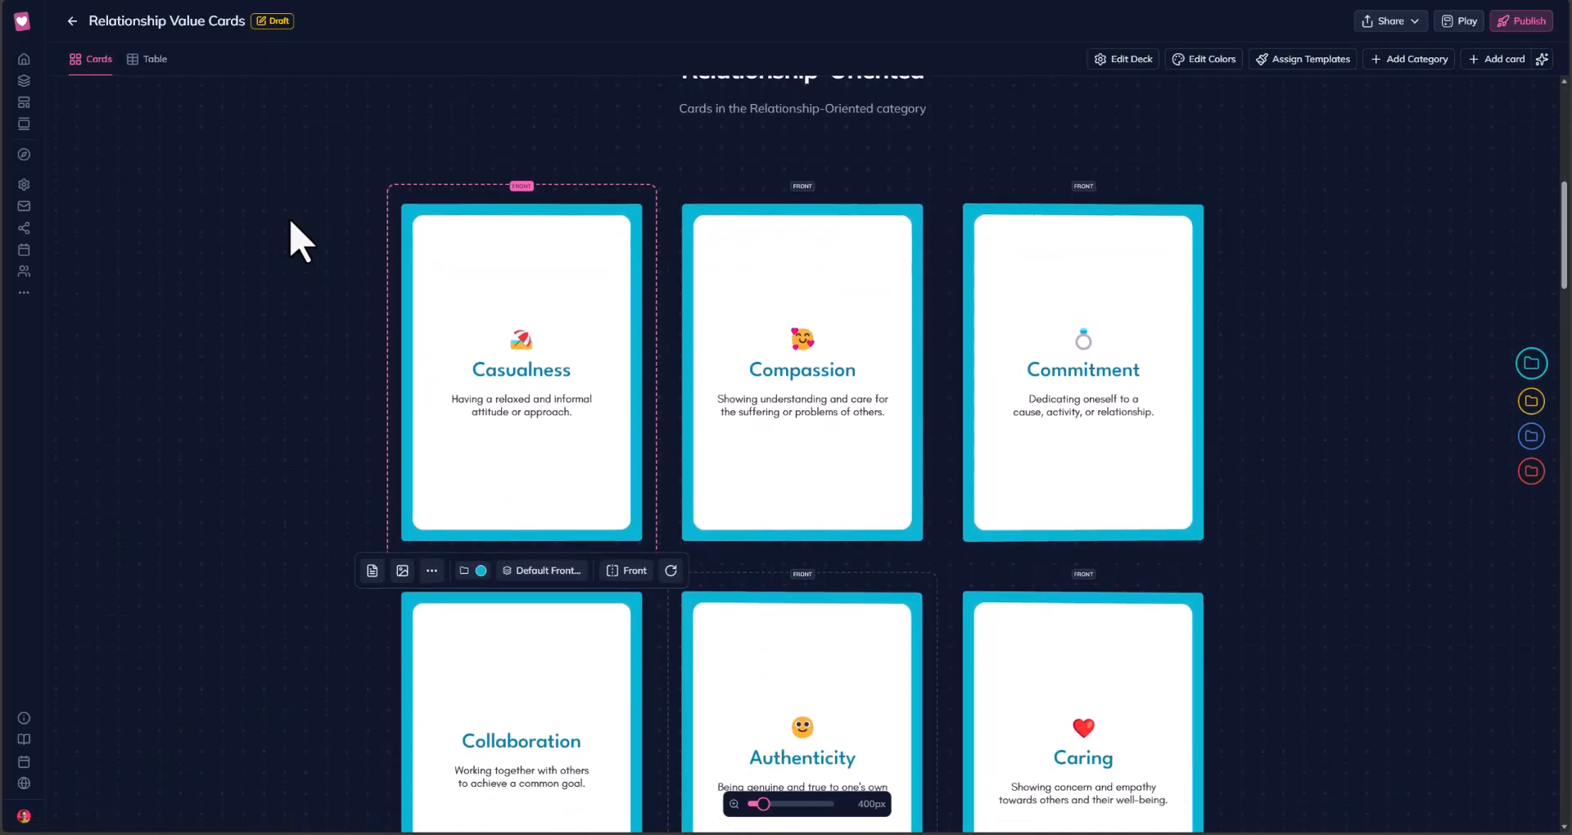
scroll(303, 254, "down", 1)
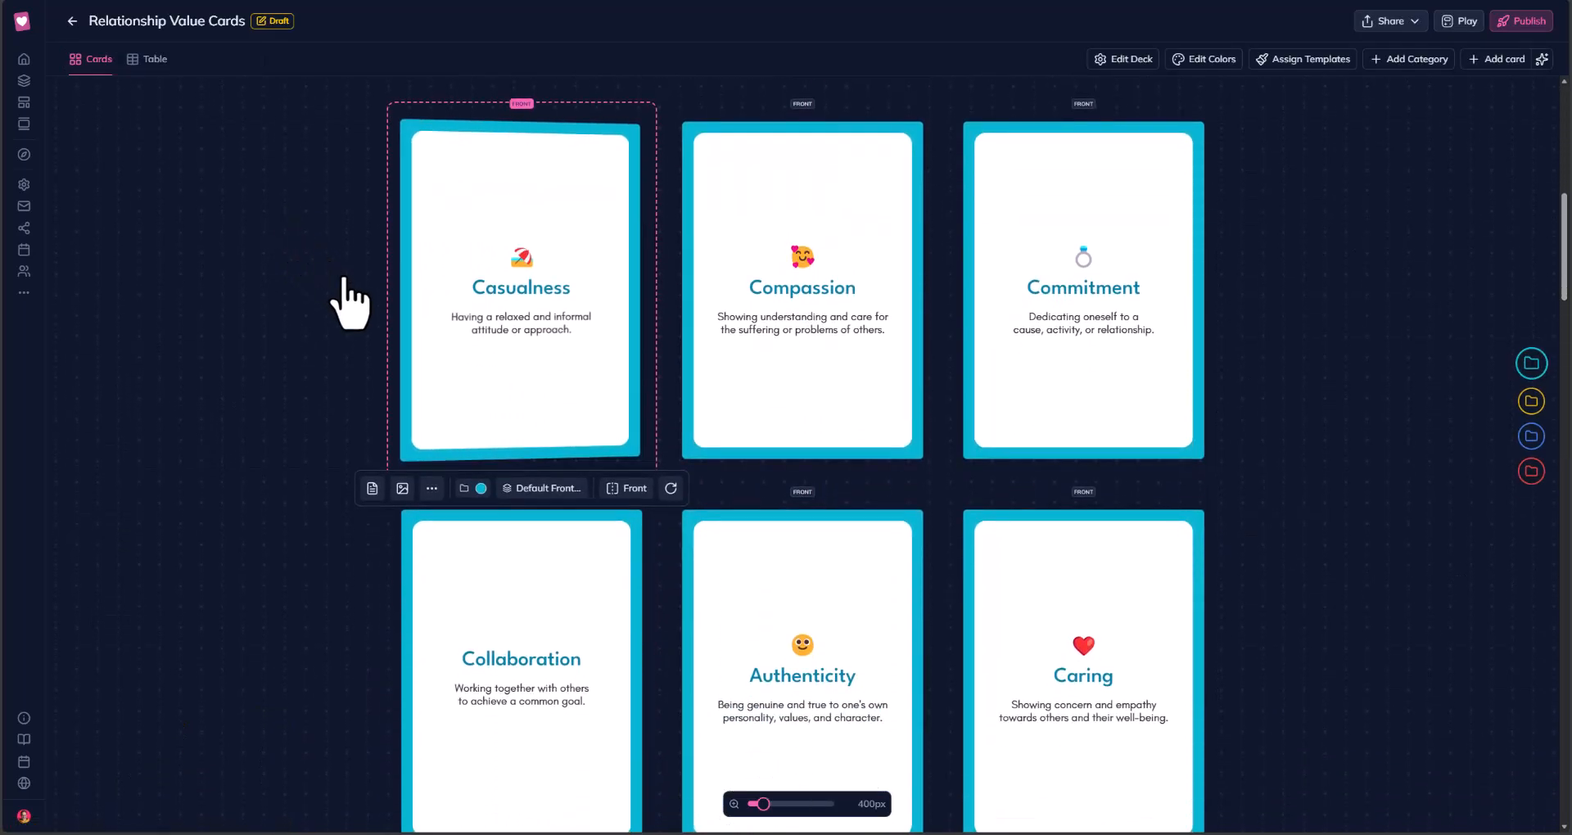
left_click(549, 489)
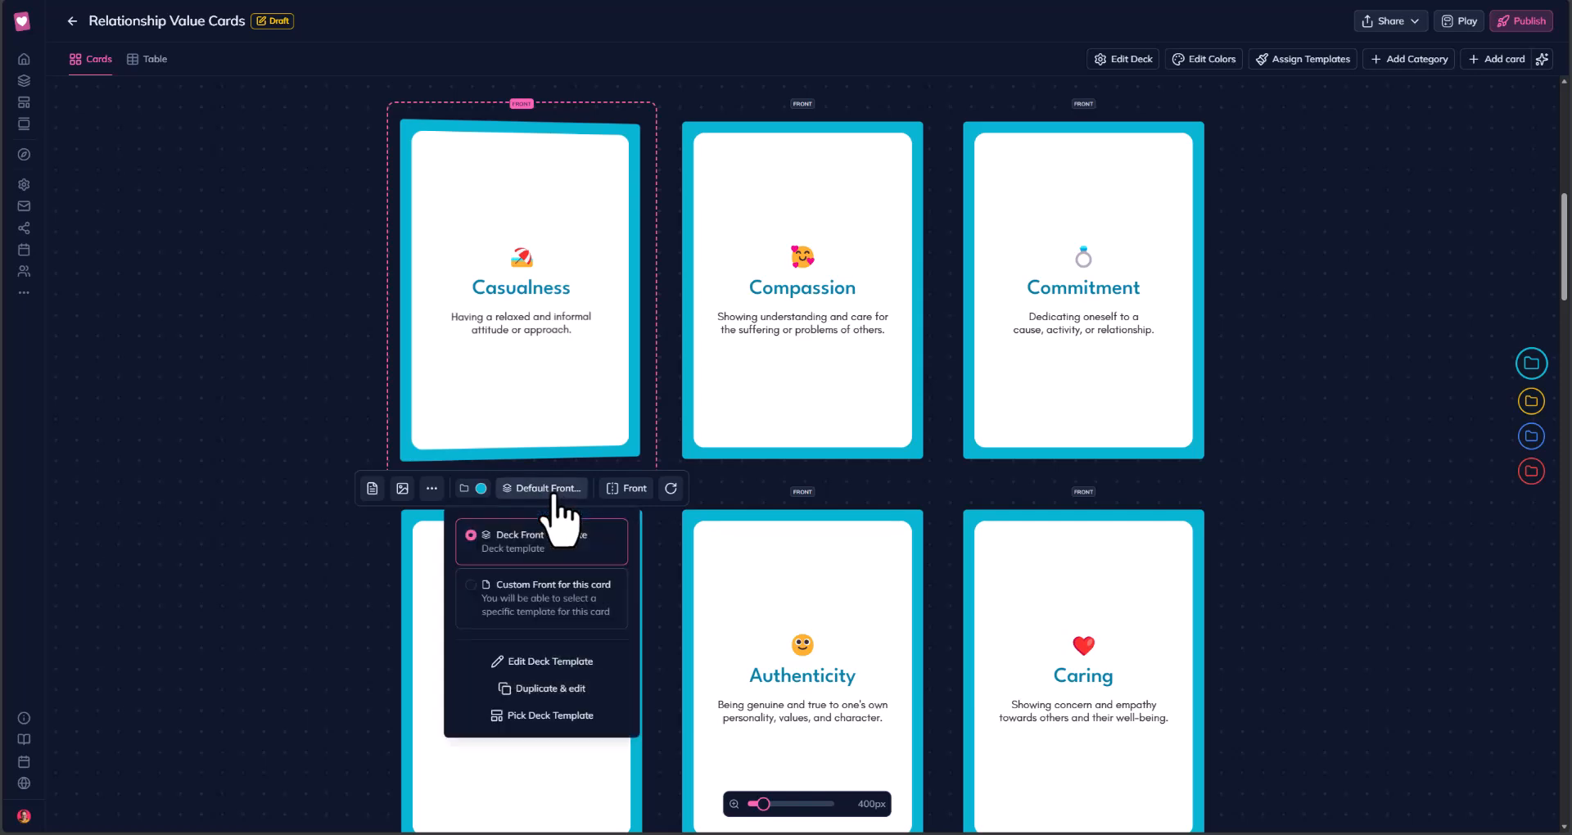
left_click(550, 728)
mouse_move(1104, 156)
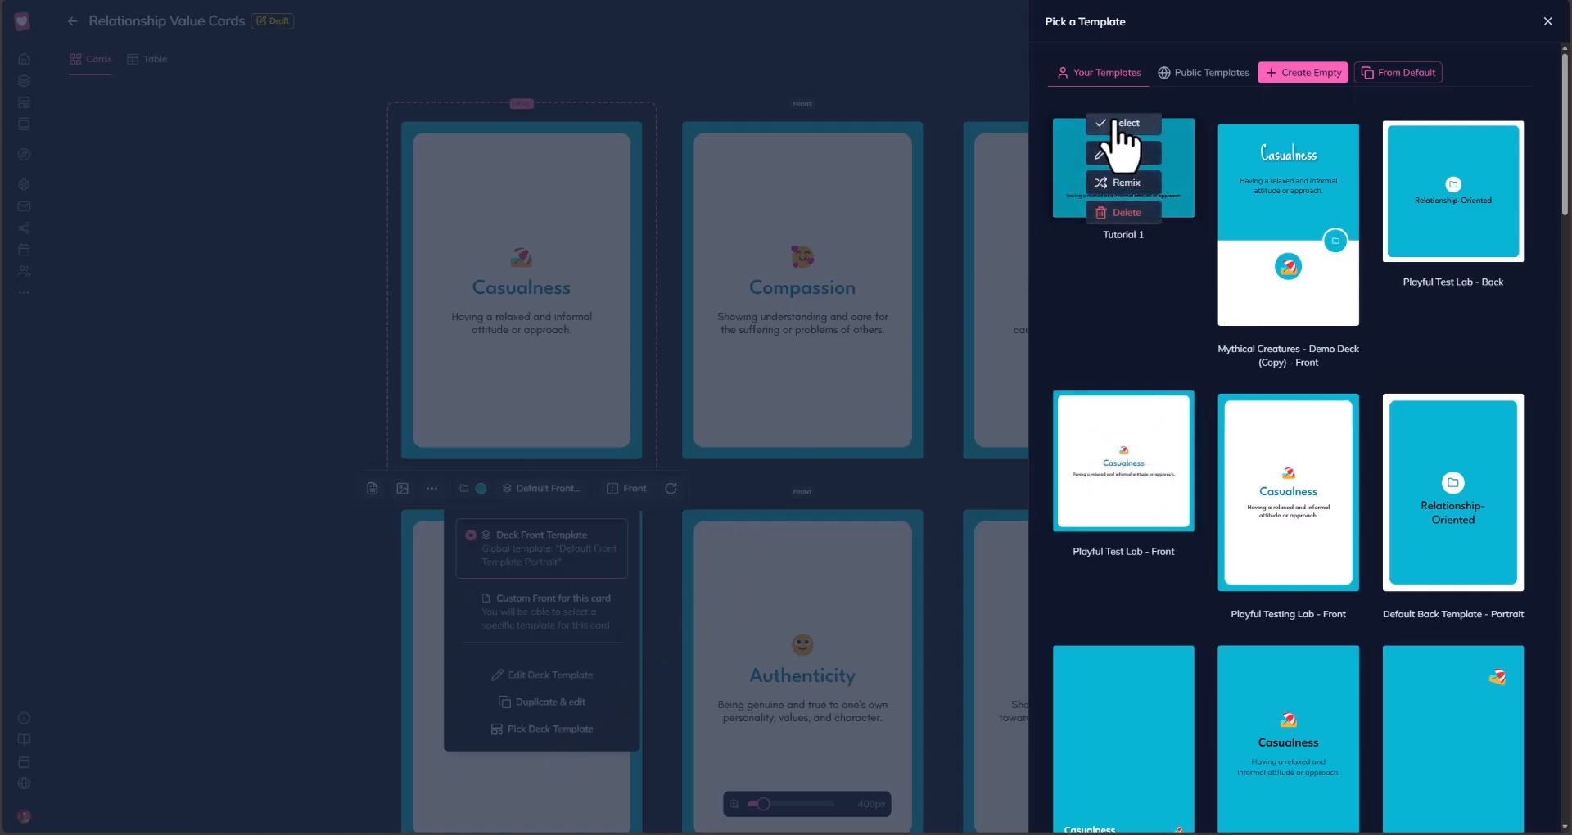
left_click(1115, 125)
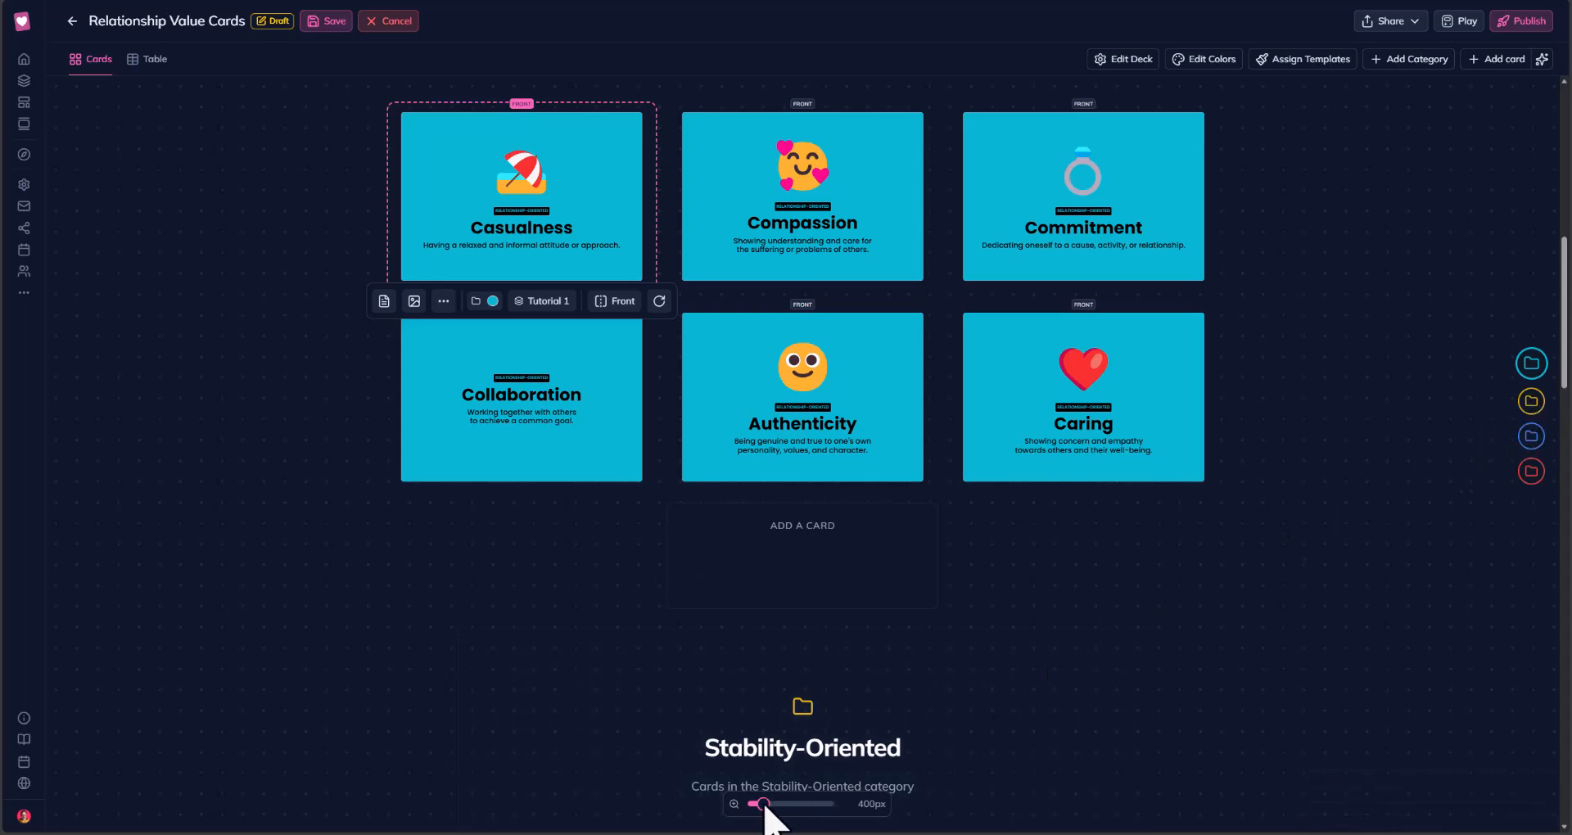
Enlarge the card display to 610px and review the Stability-Oriented, Task-Oriented and Change-Oriented cards in the new template.
left_click_drag(764, 804, 773, 804)
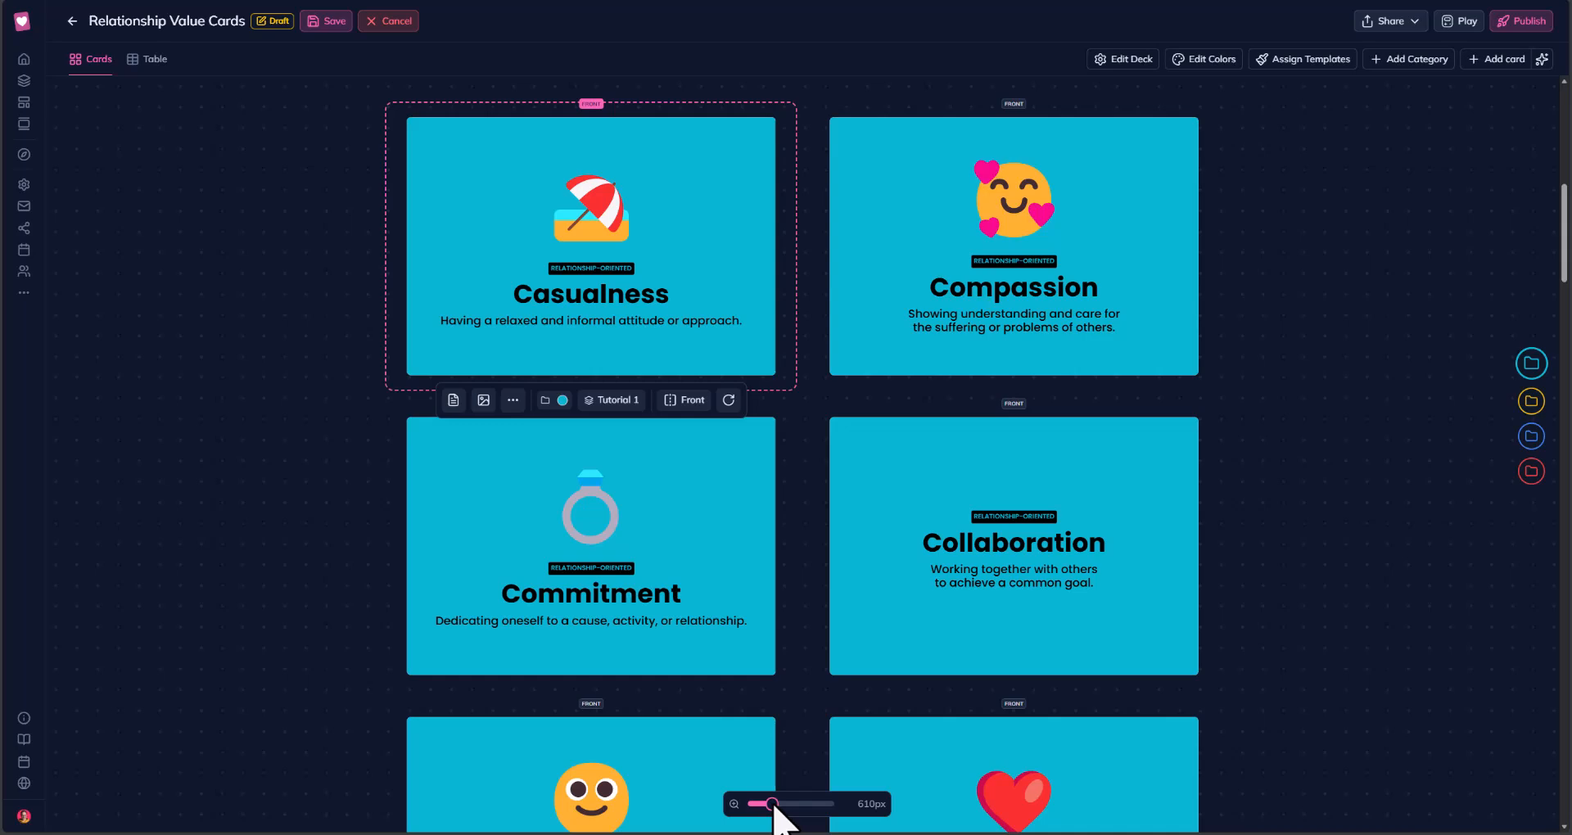
left_click(1530, 400)
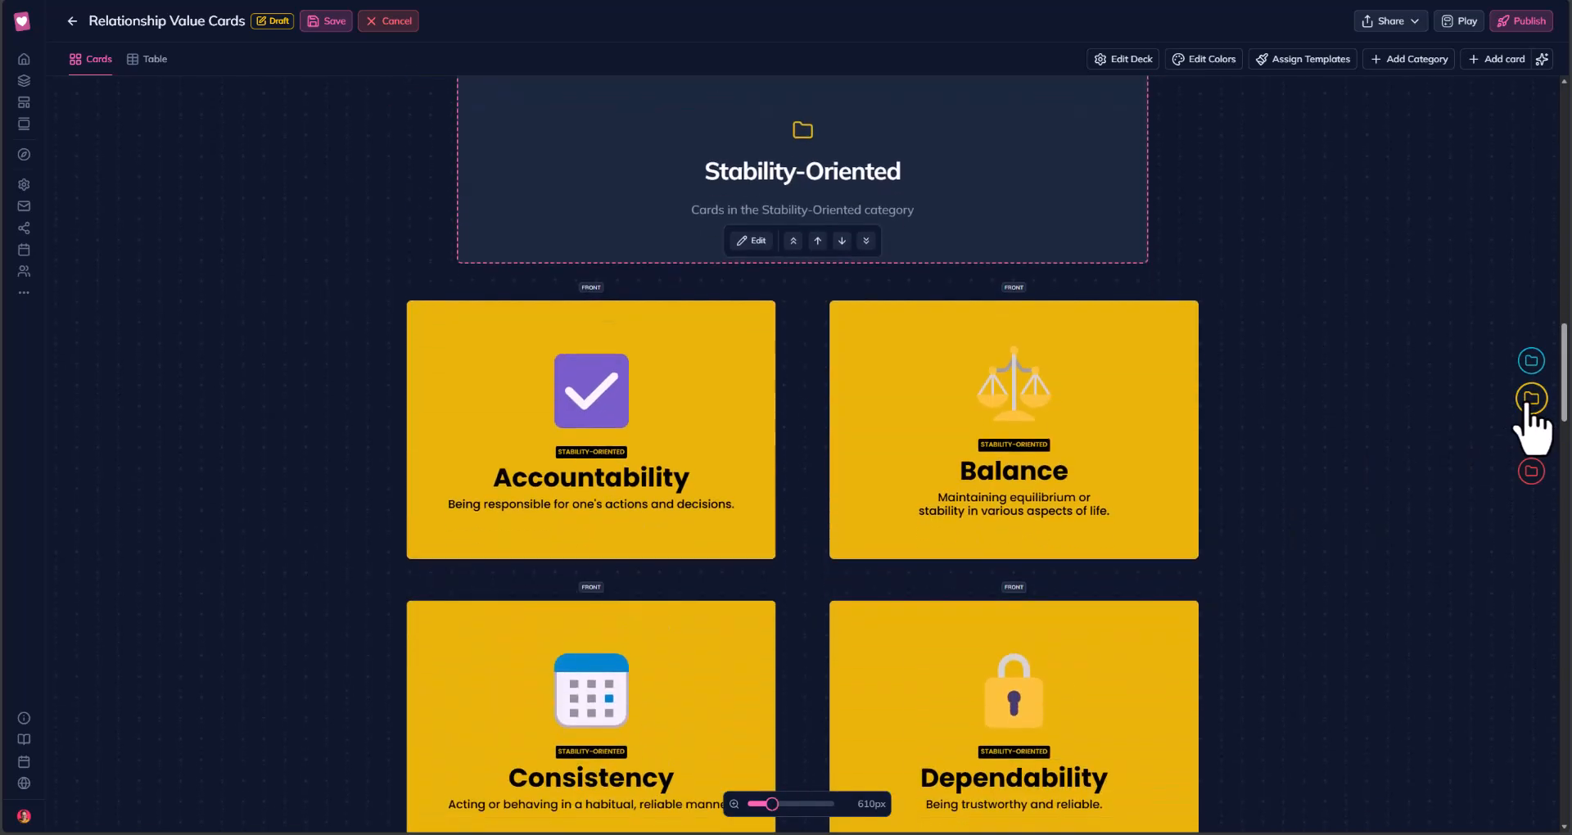
left_click(1530, 442)
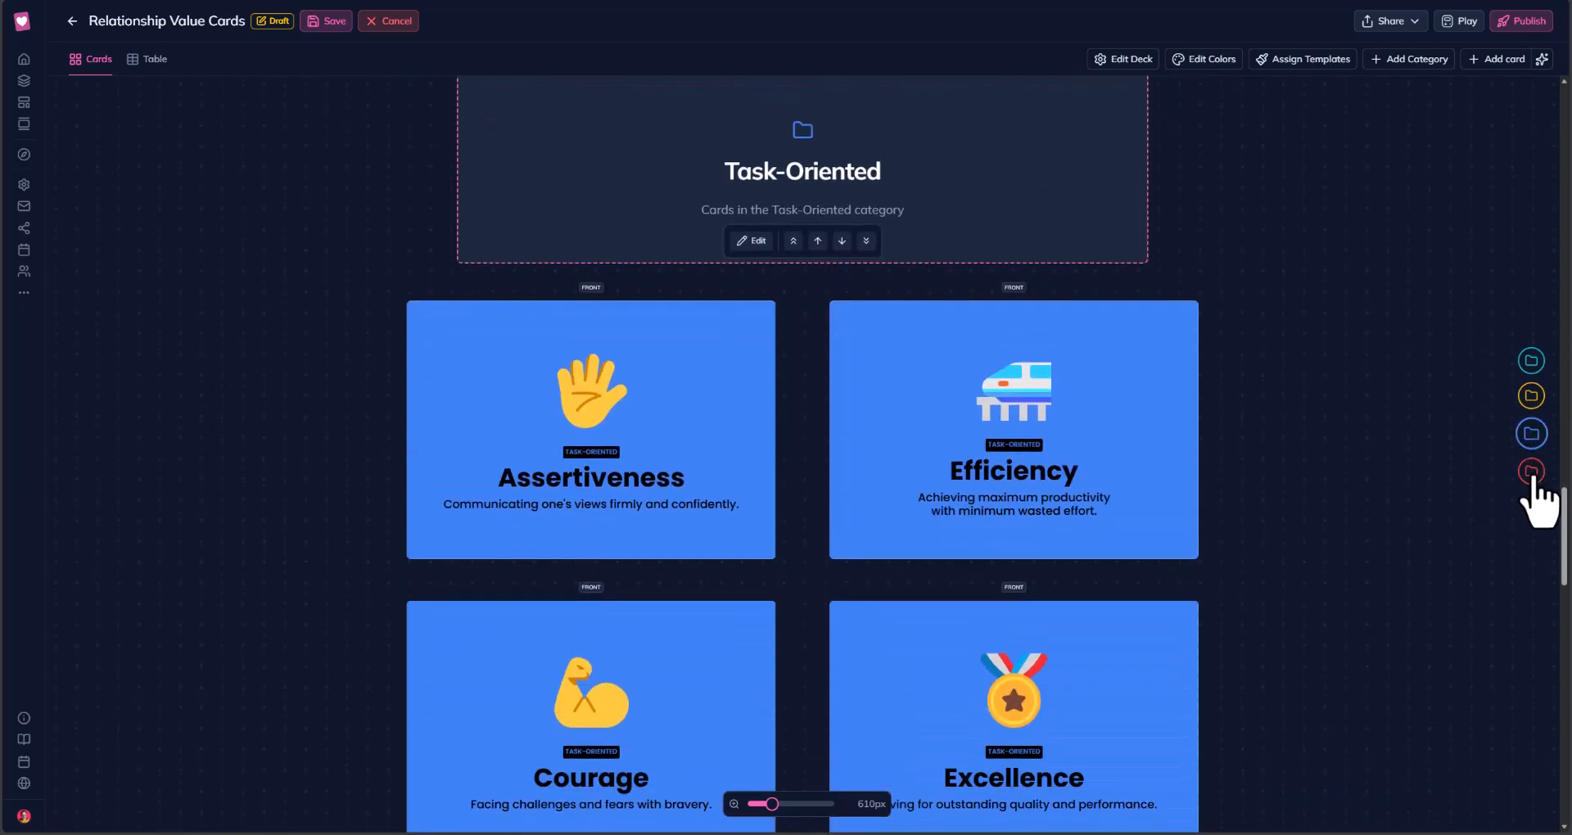
left_click(1530, 470)
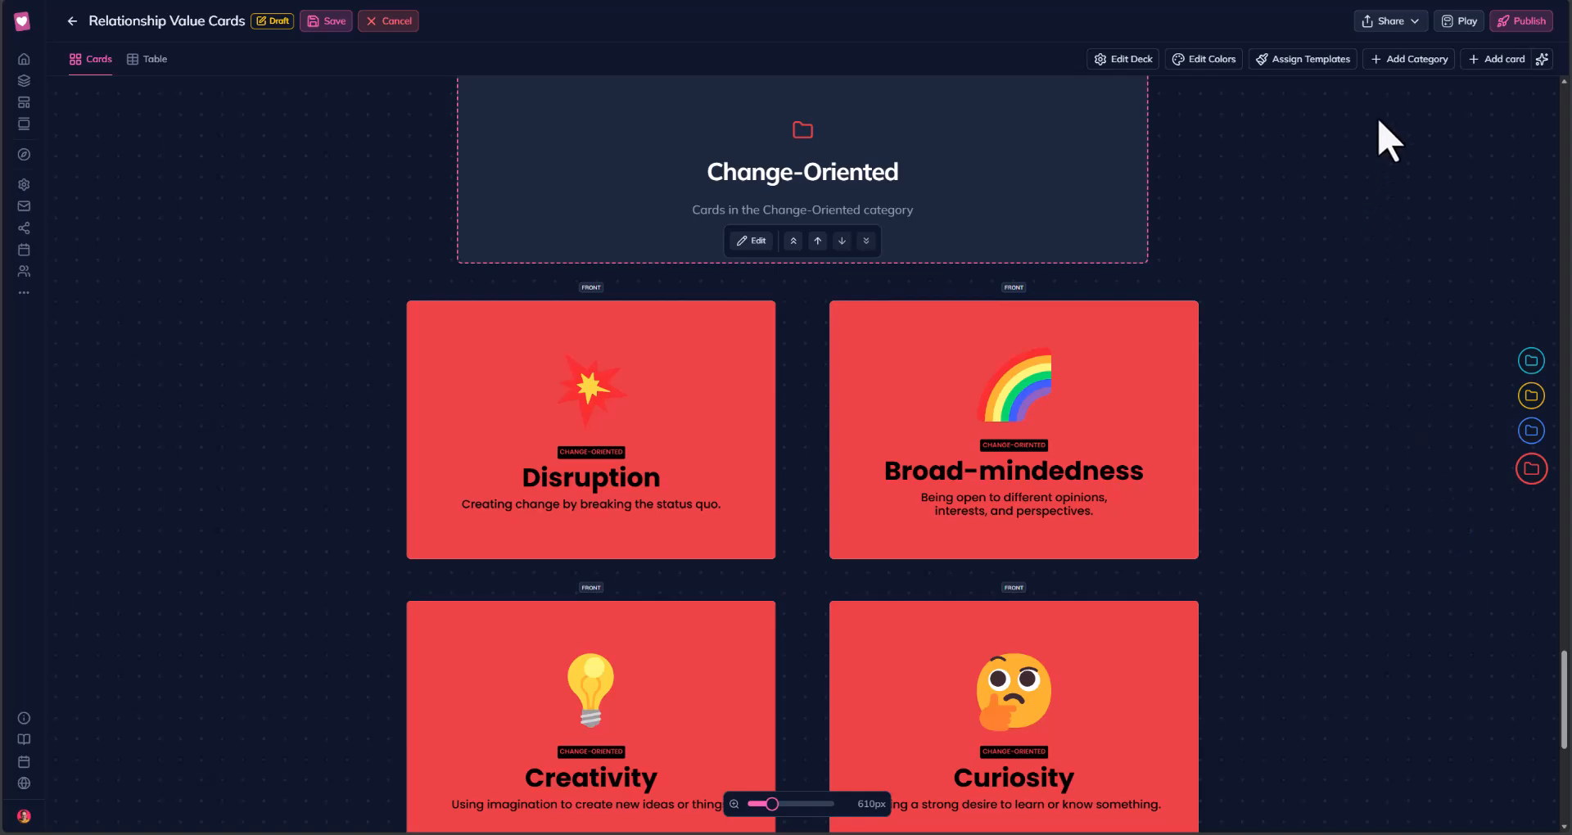
Open the deck's download options and choose the Home Print export preset.
left_click(1385, 23)
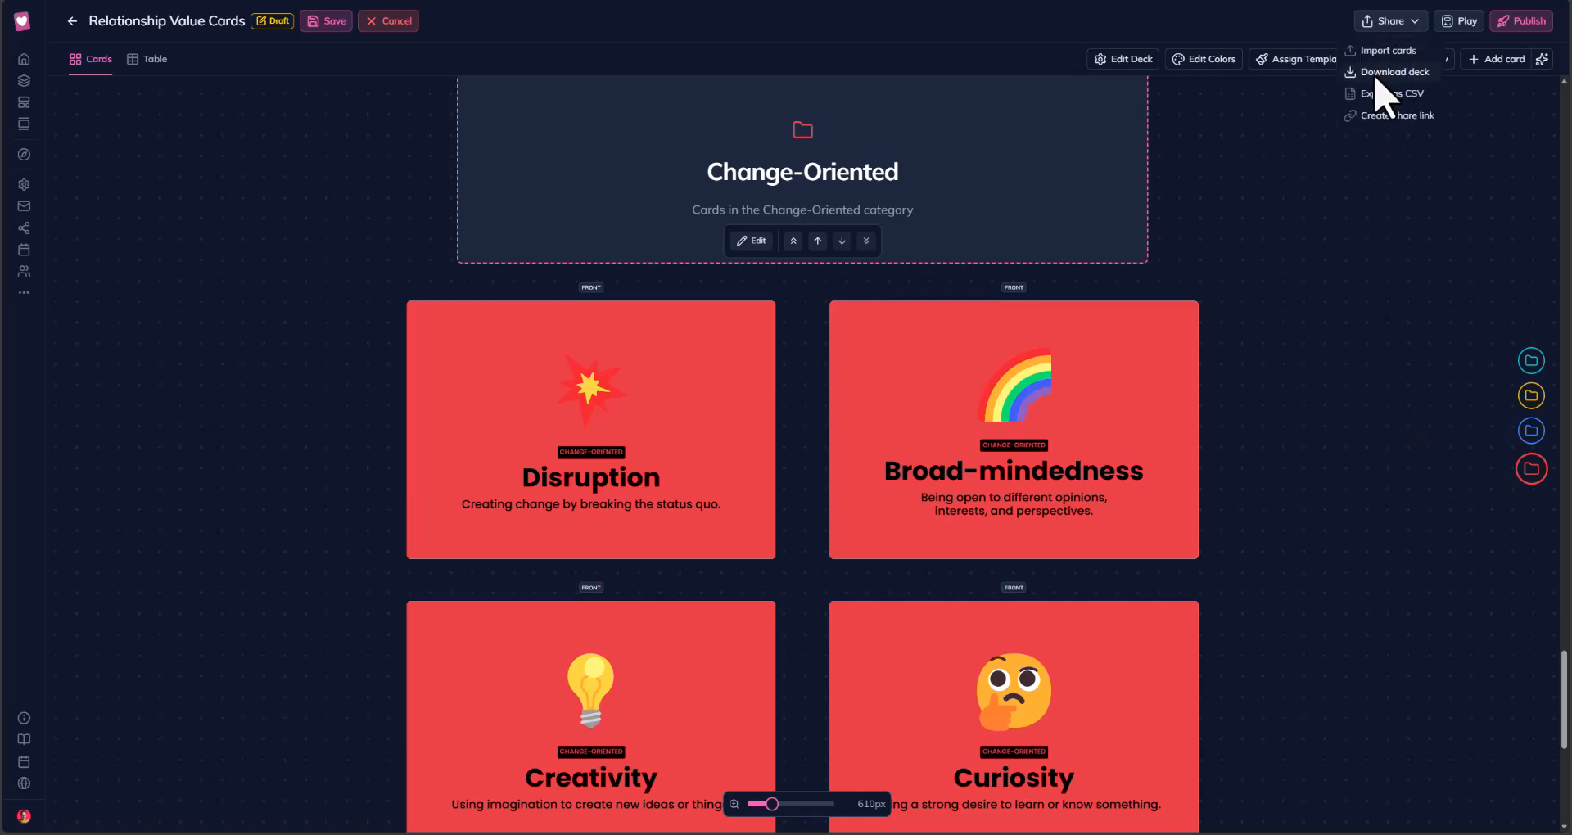
left_click(1376, 75)
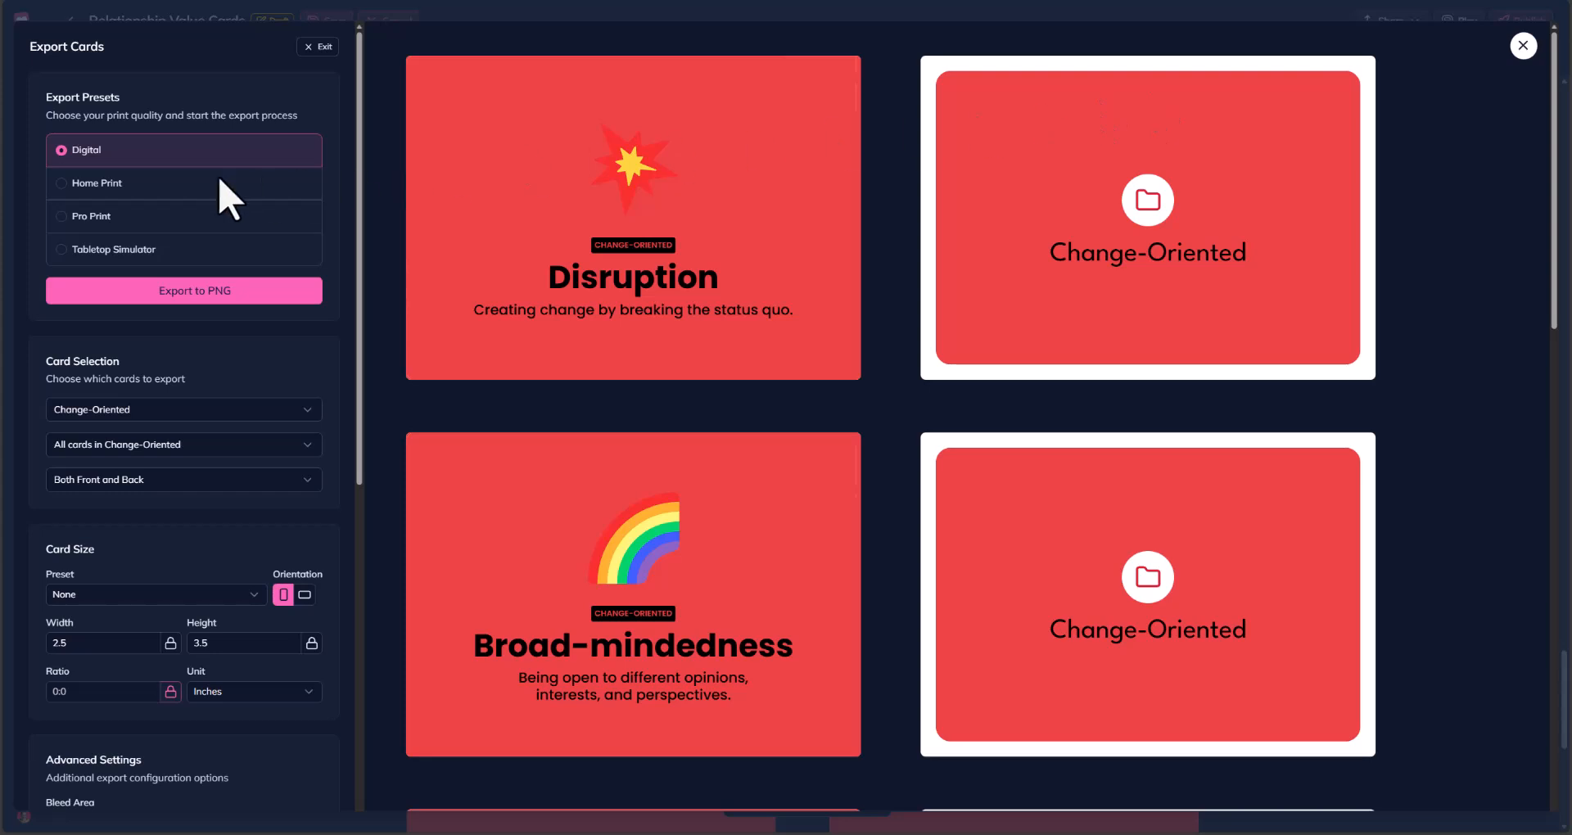
left_click(115, 185)
Set the export card size to the Jumbo Short Deck preset, 3.5"×5" (88.9×127mm).
scroll(118, 381, "down", 1)
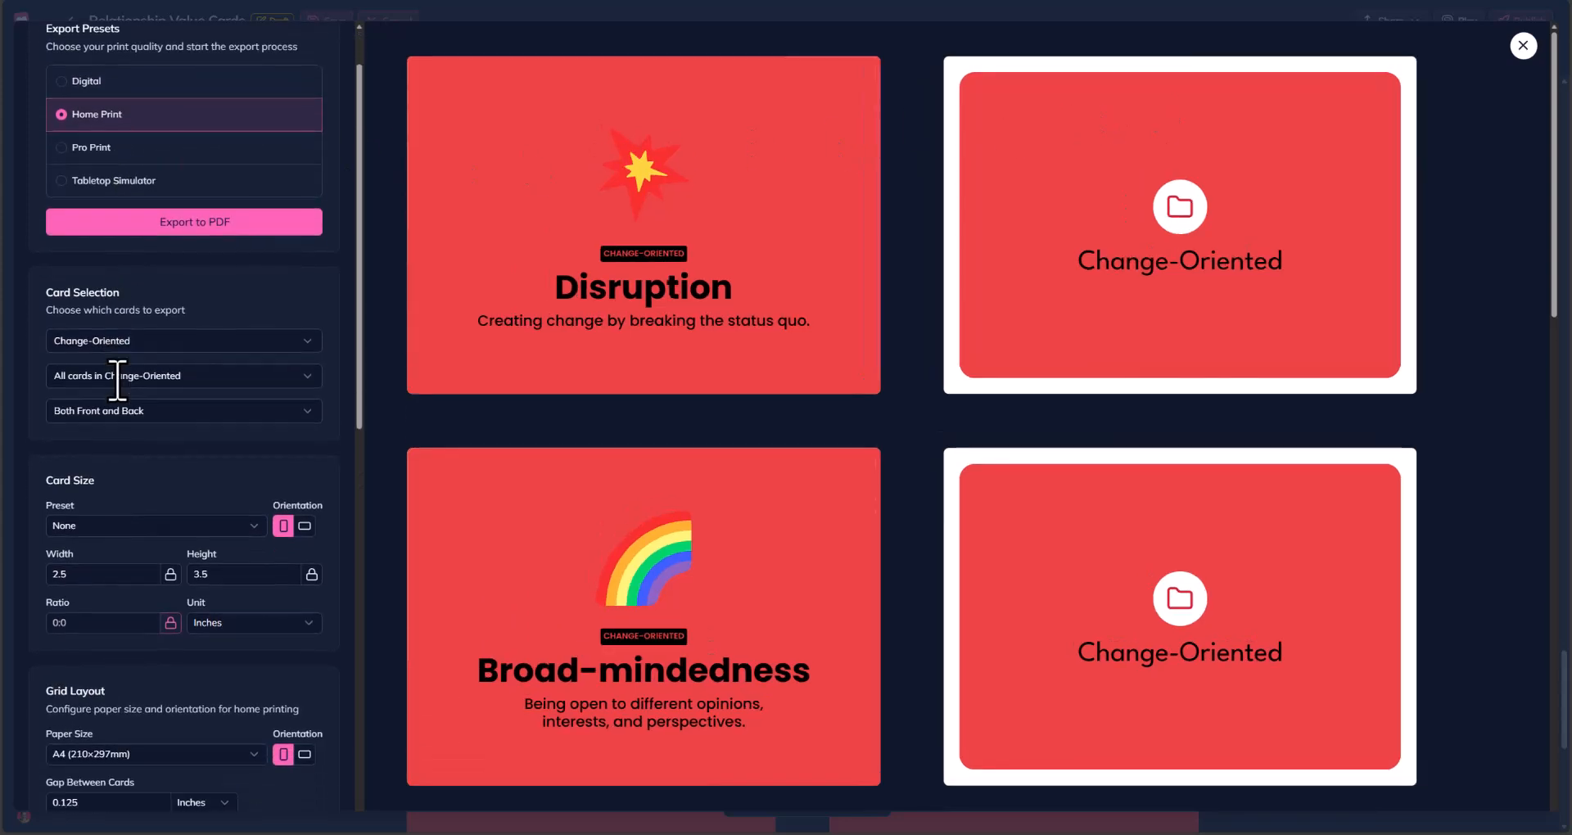
scroll(117, 381, "down", 2)
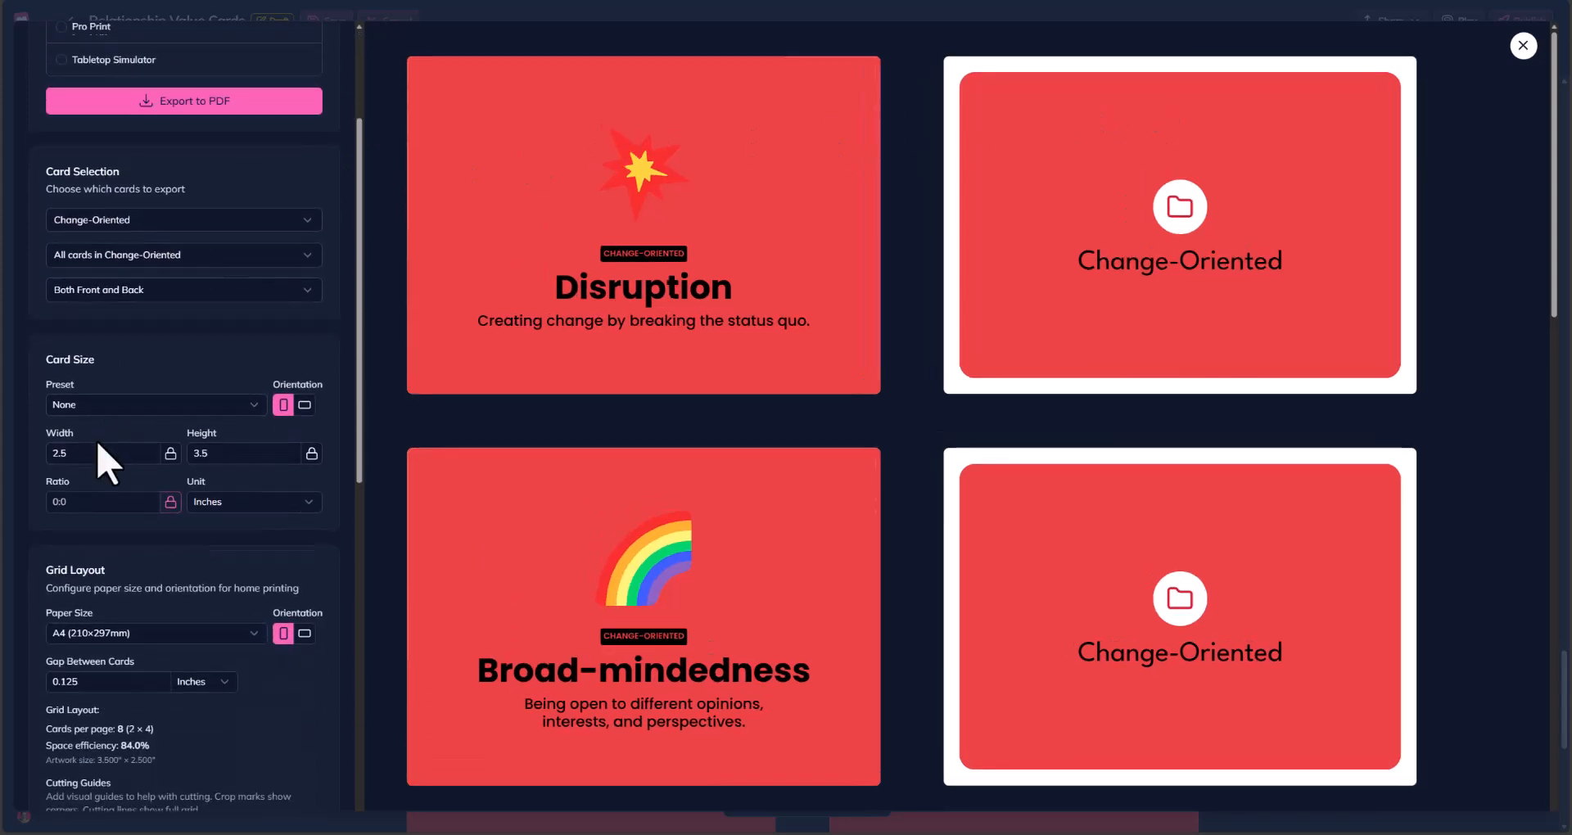
scroll(106, 459, "down", 1)
scroll(91, 381, "down", 2)
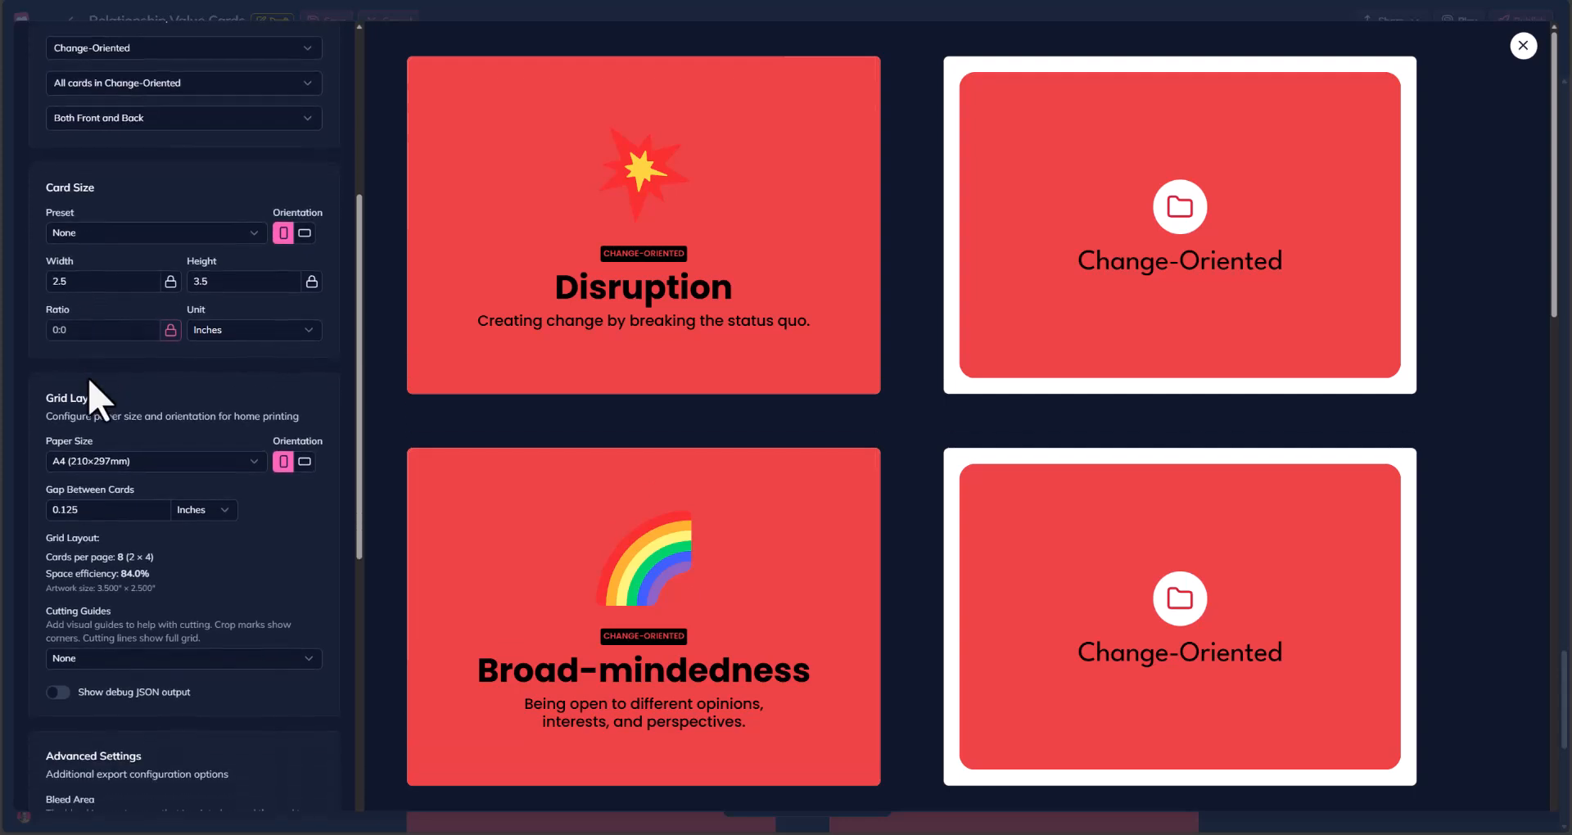
left_click(224, 187)
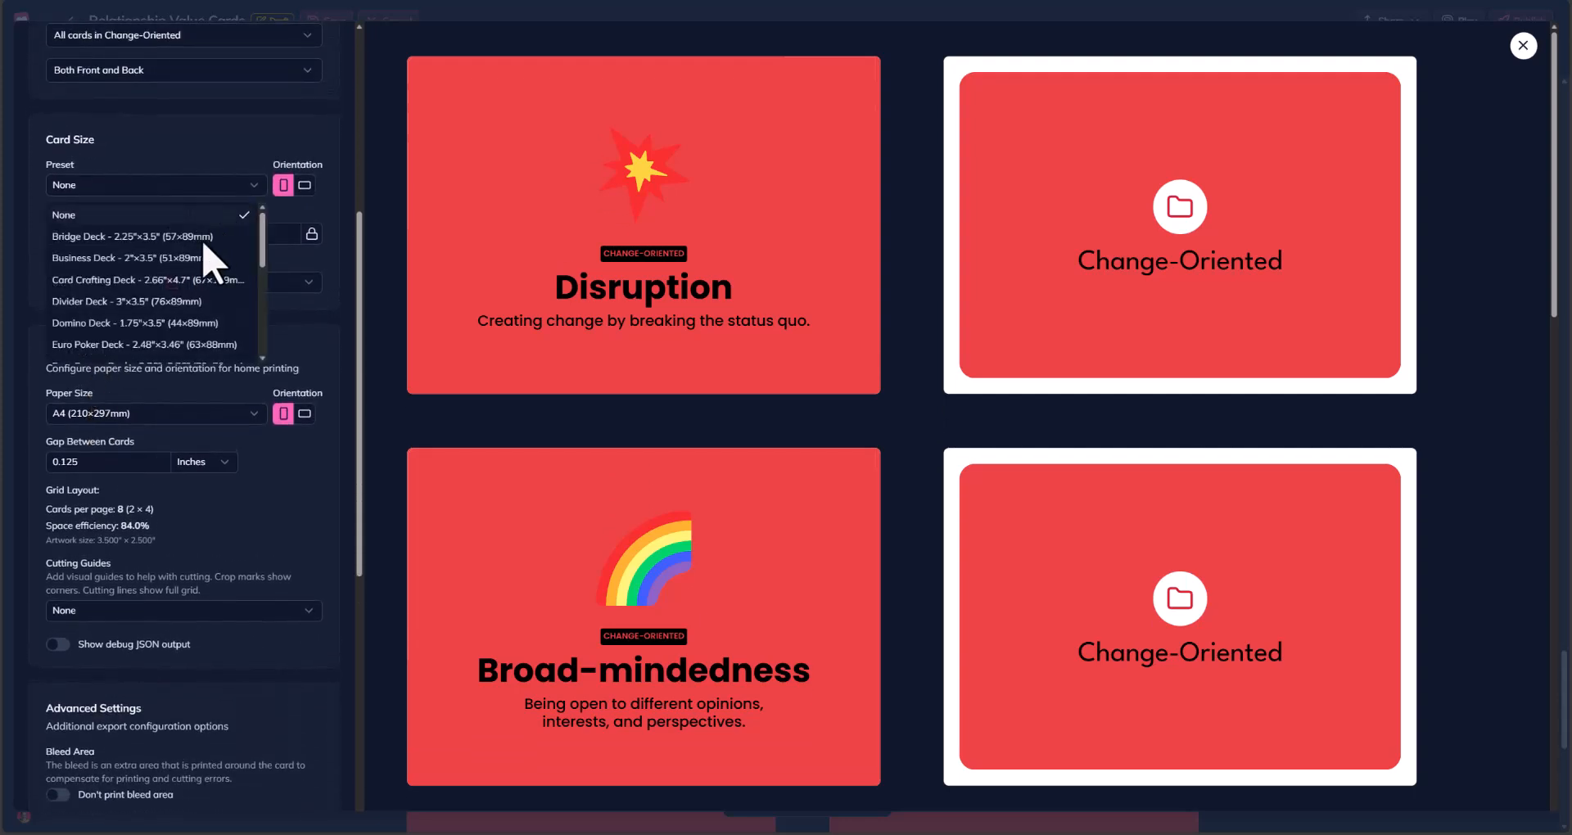
scroll(193, 294, "down", 3)
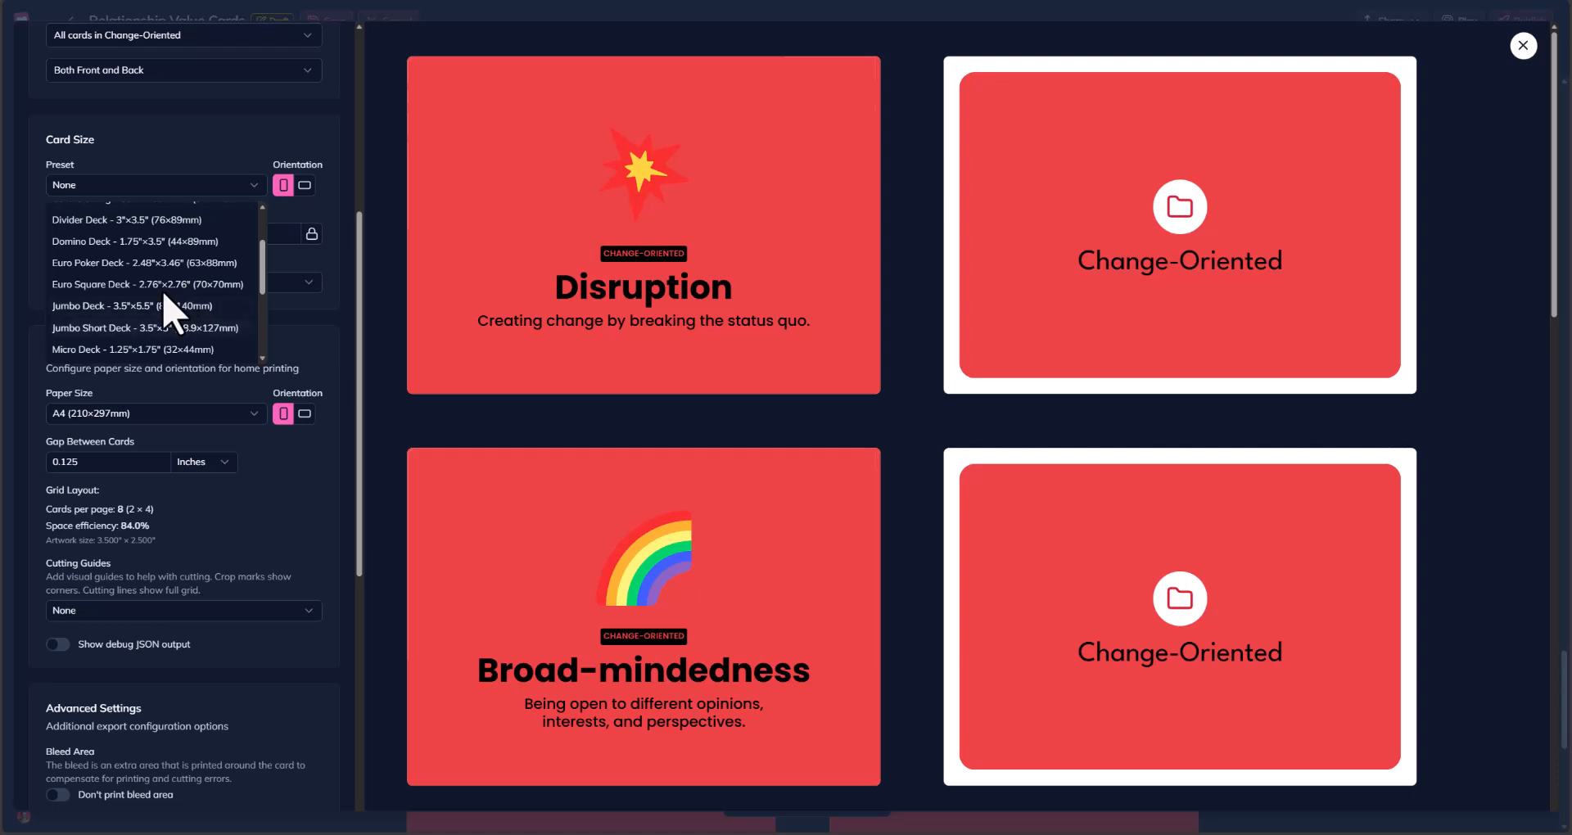
left_click(91, 327)
Set the cutting guides to Crop Marks Everywhere and export the cards to PDF.
scroll(117, 459, "down", 2)
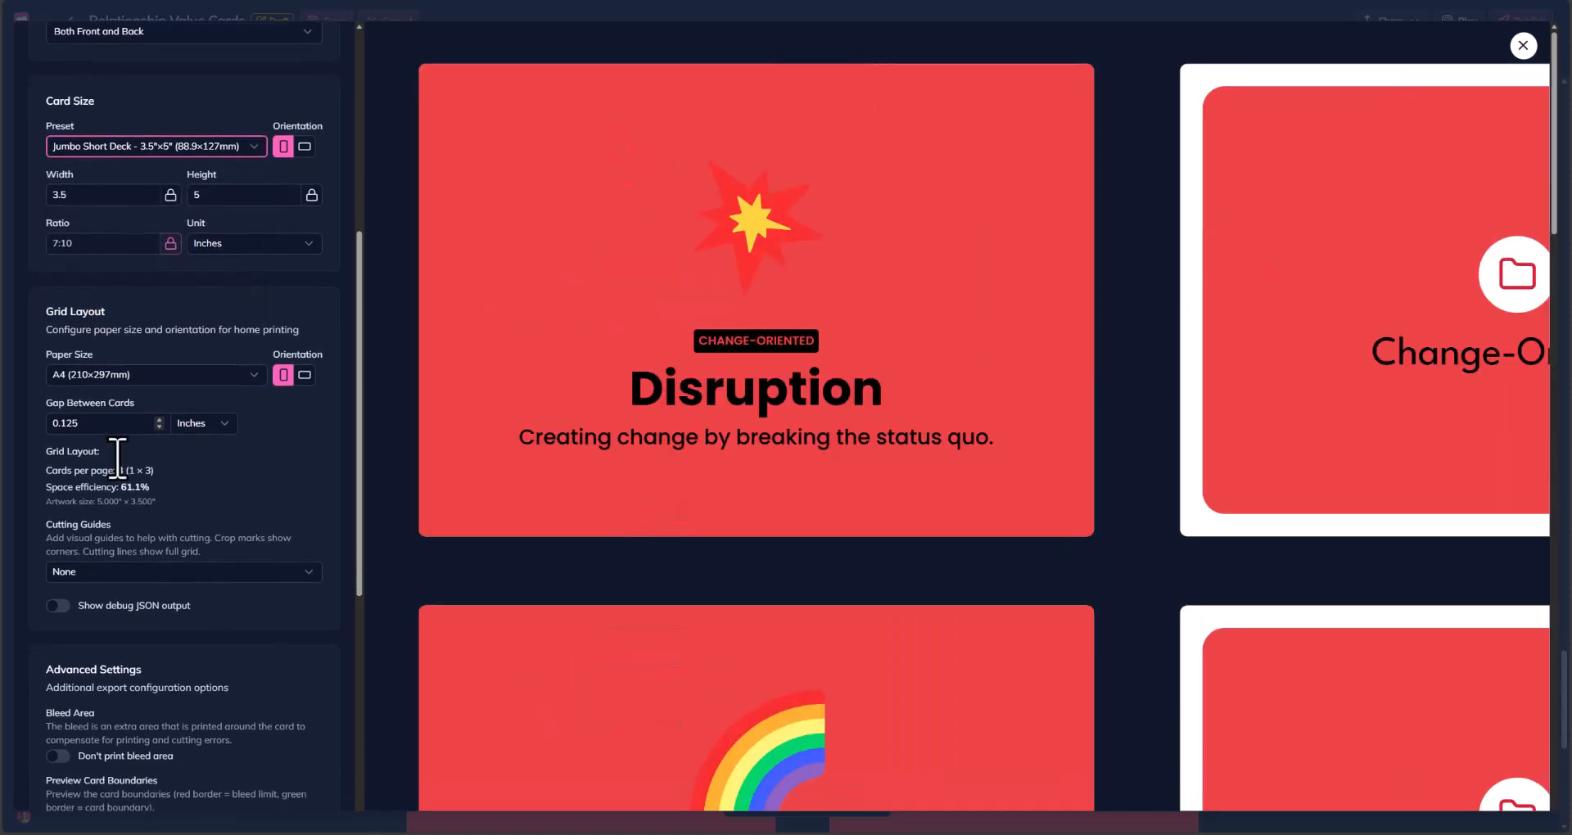
left_click(89, 339)
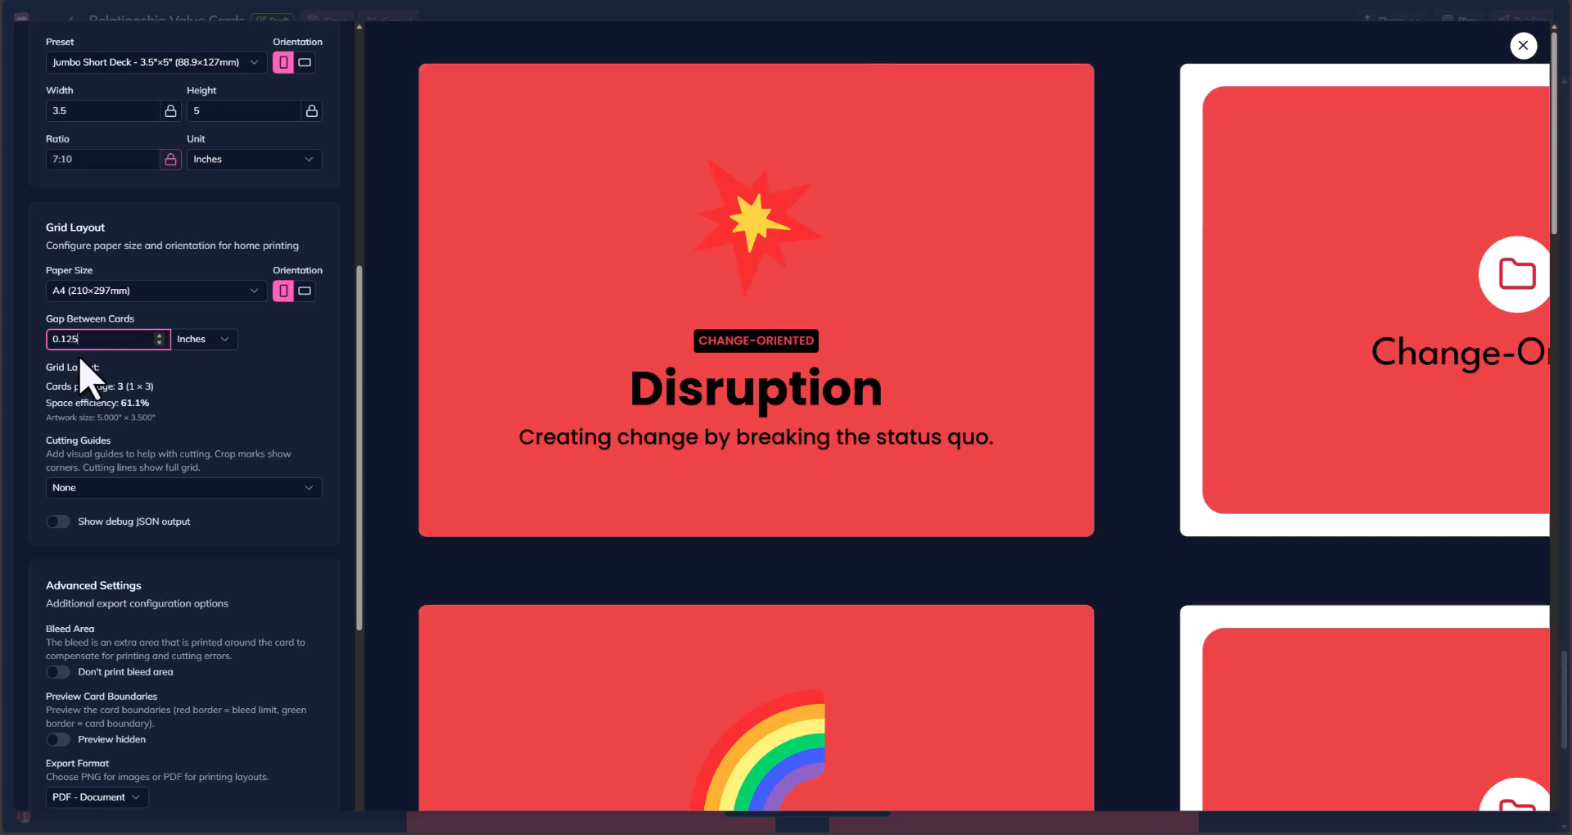
left_click(127, 488)
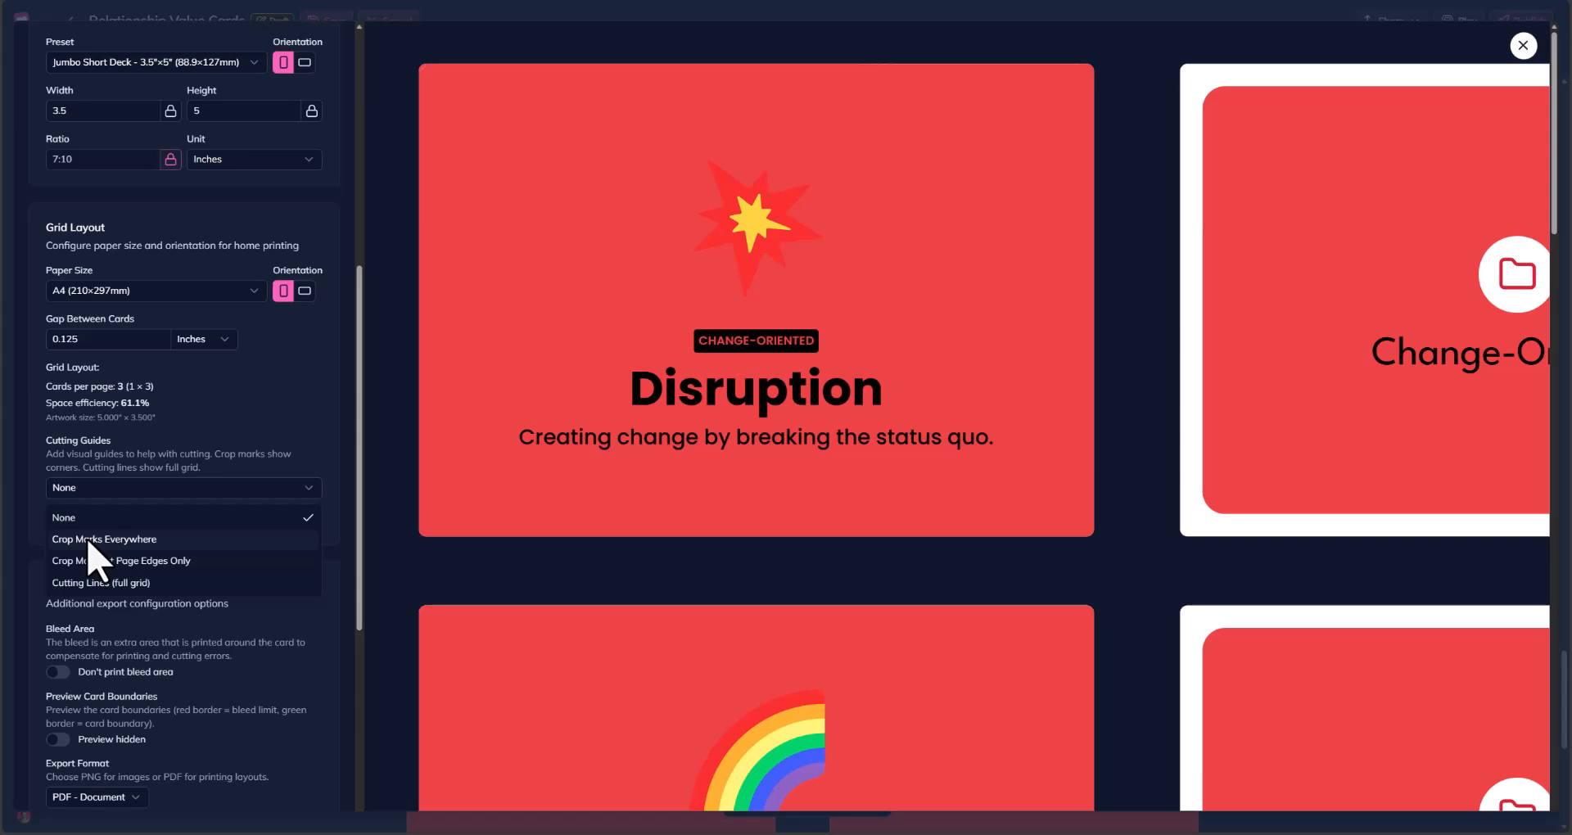
left_click(90, 540)
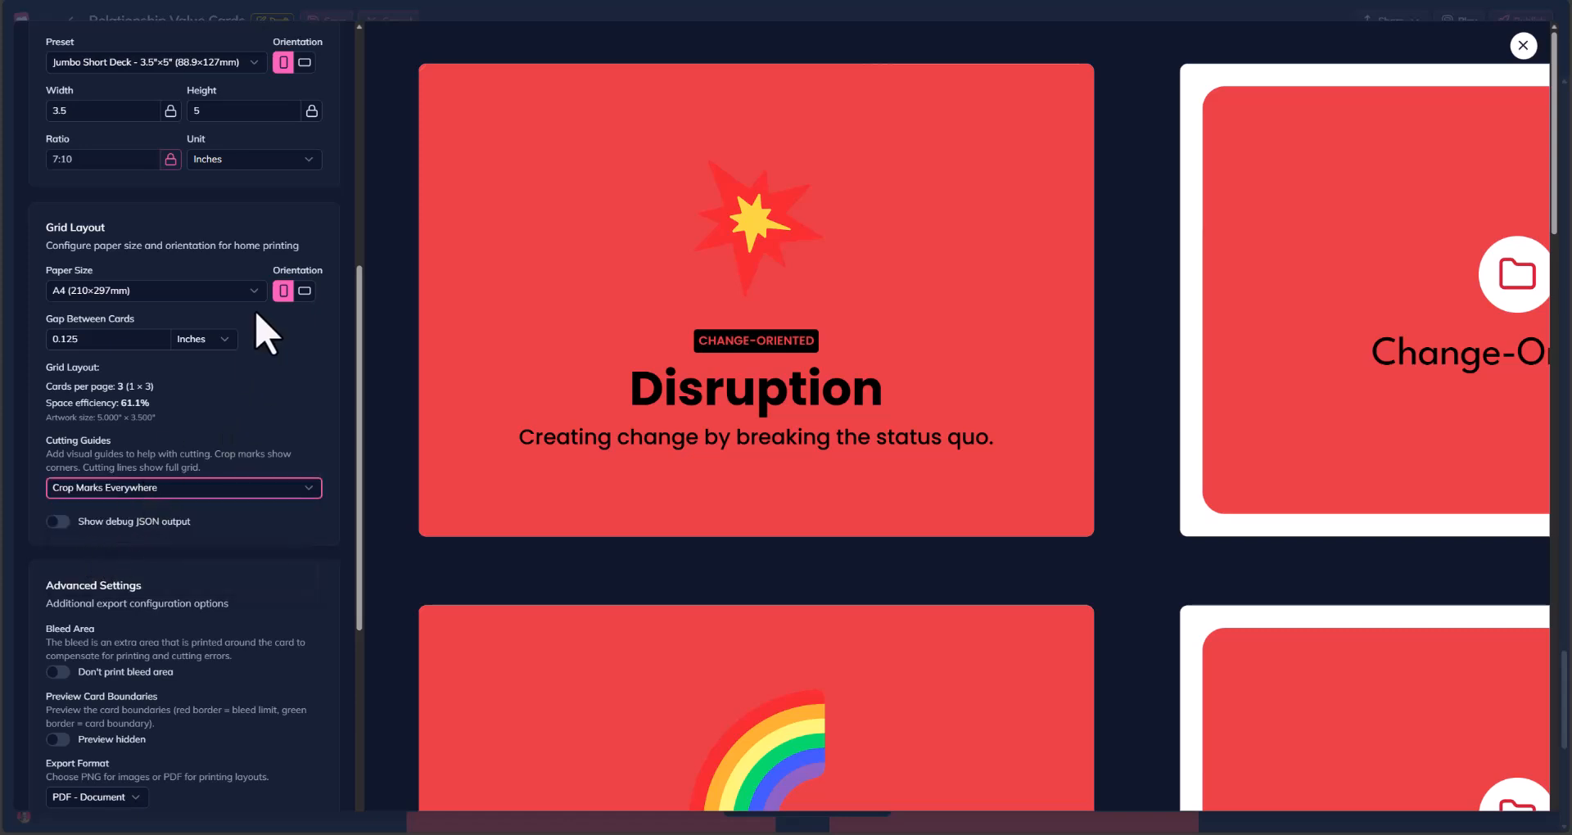
scroll(260, 334, "up", 7)
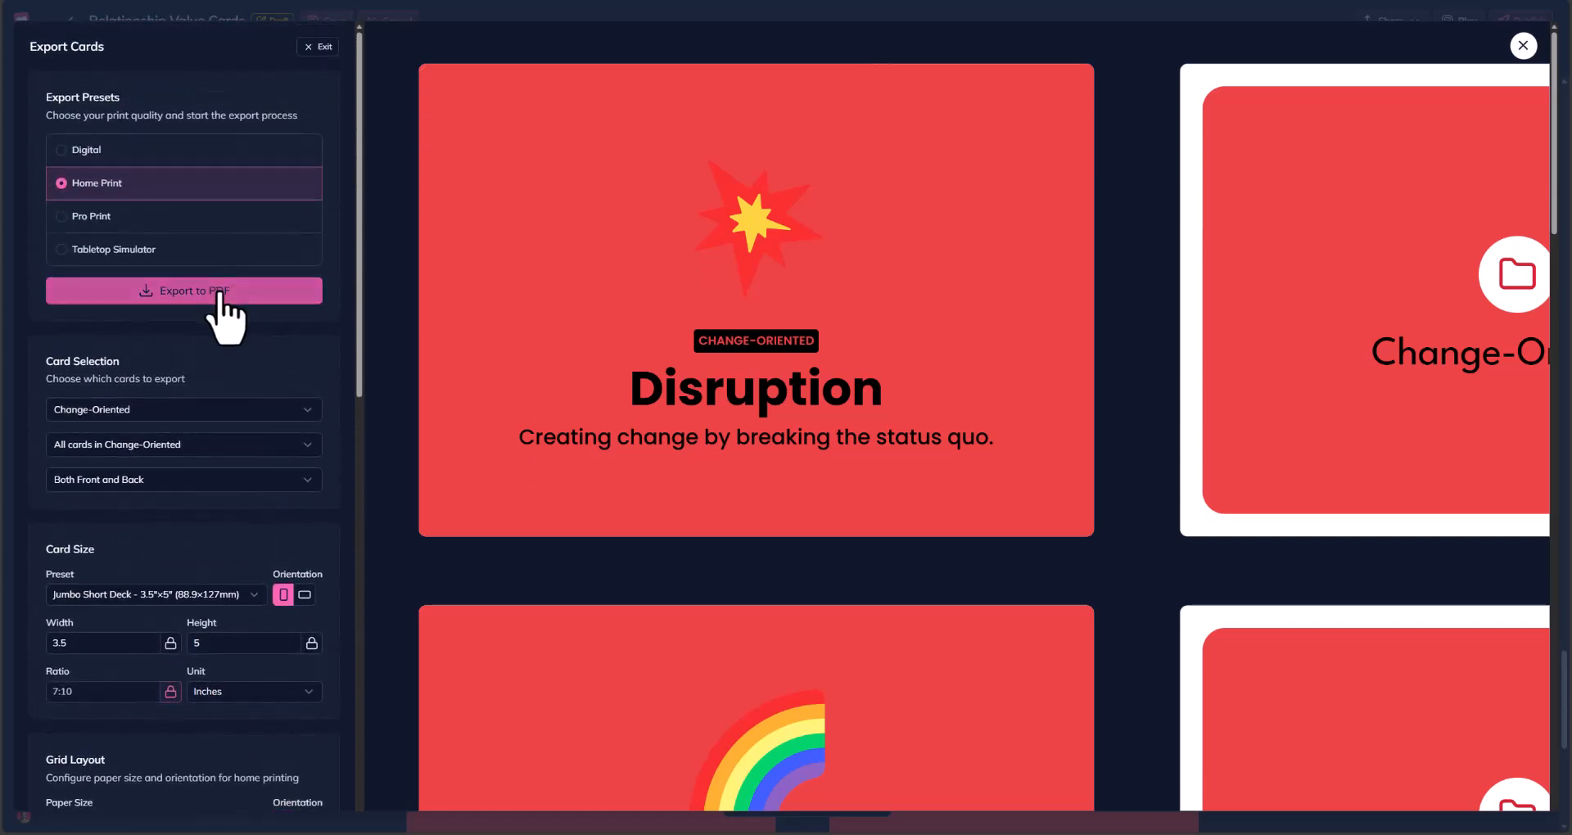
left_click(219, 293)
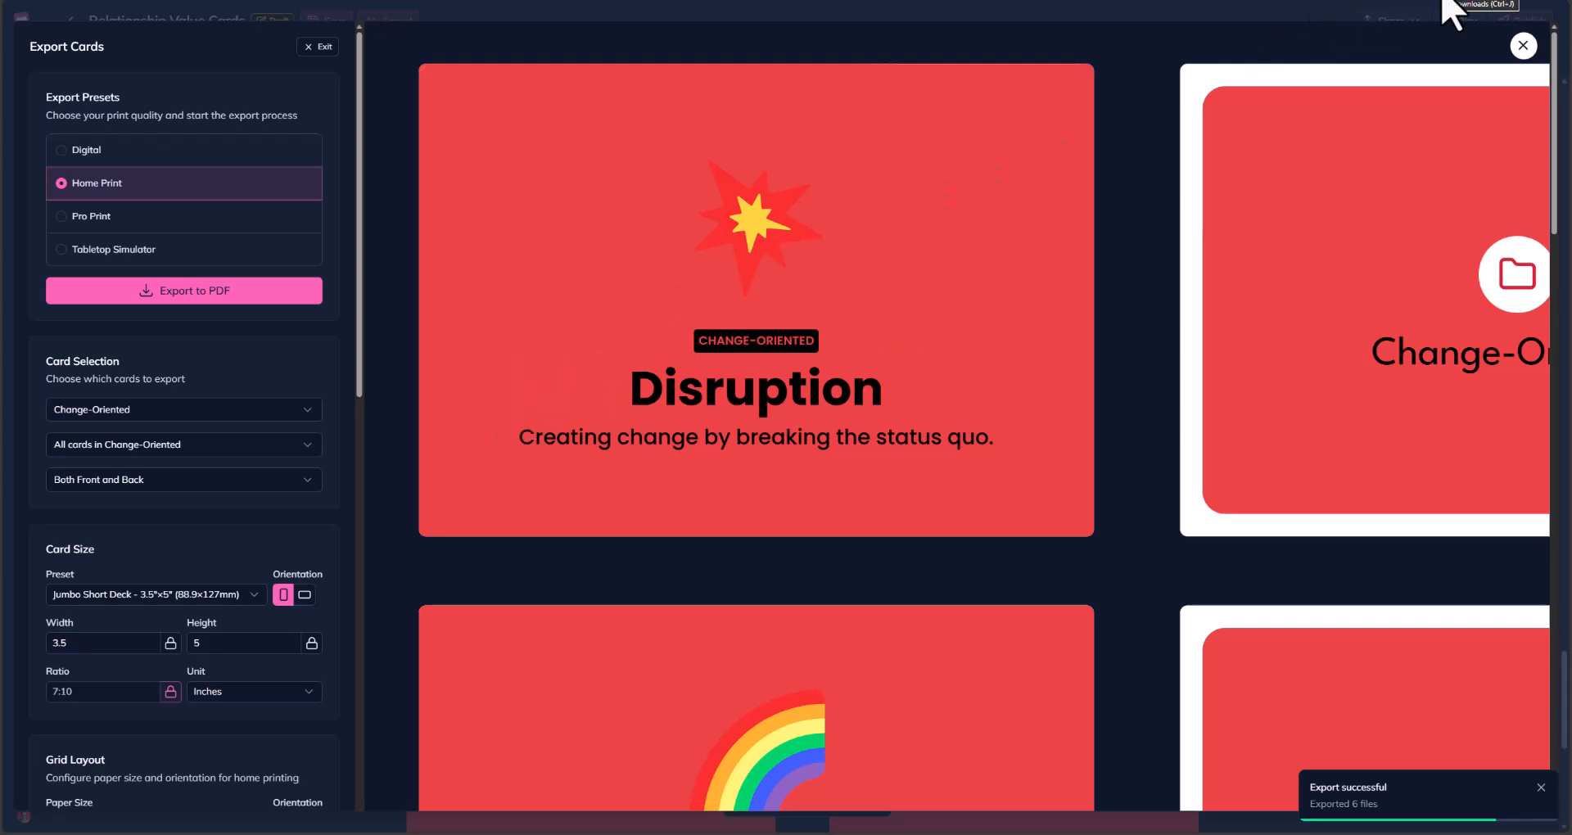
Open the newly downloaded Relationship Value Cards PDF and look through its pages to check card fronts, backs and crop marks.
left_click(1442, 2)
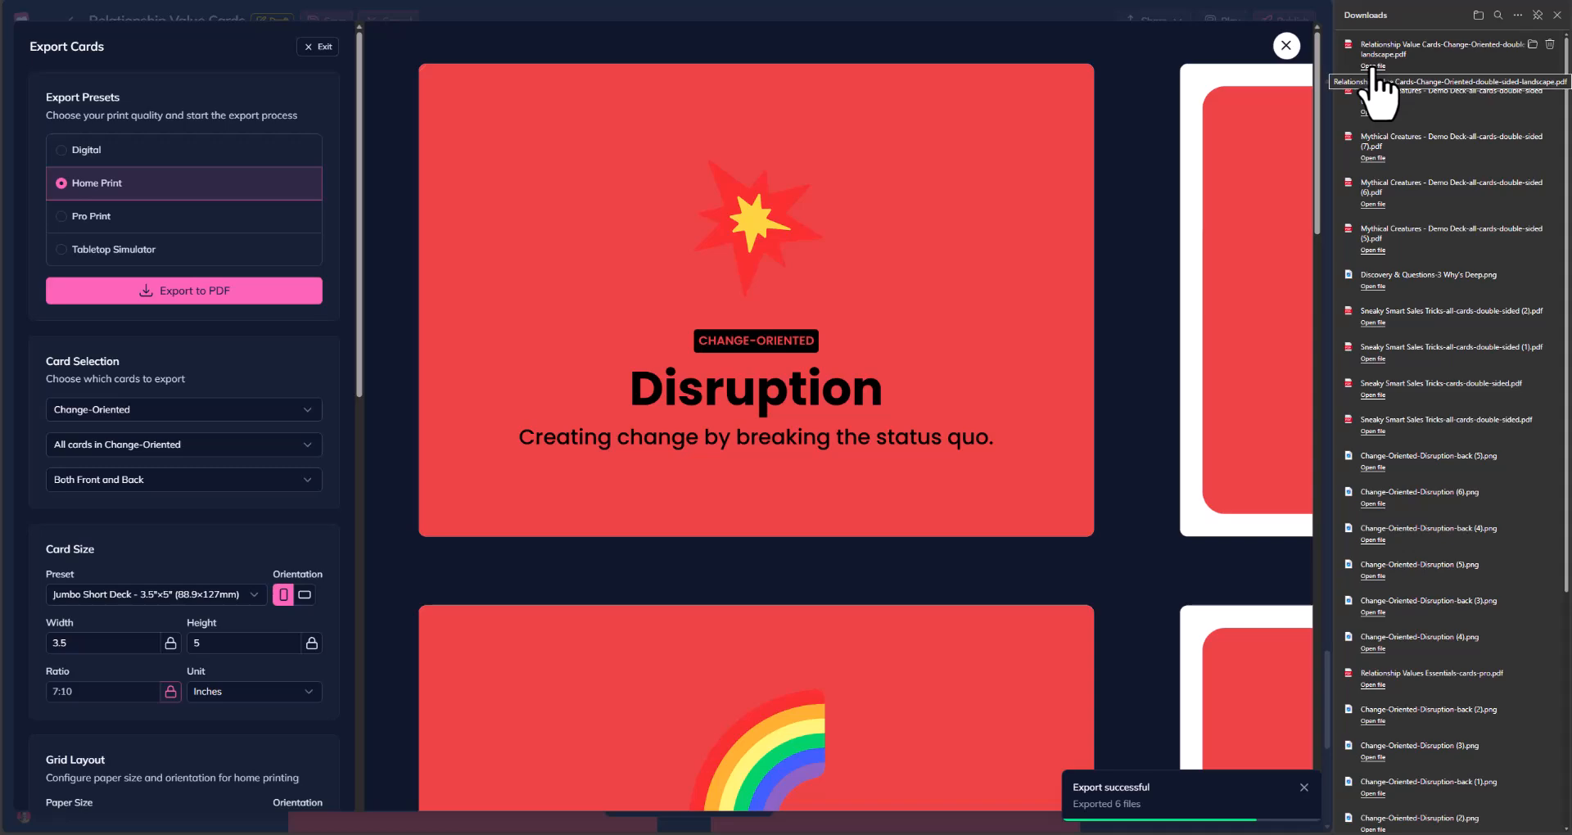
left_click(1373, 66)
scroll(433, 294, "down", 10)
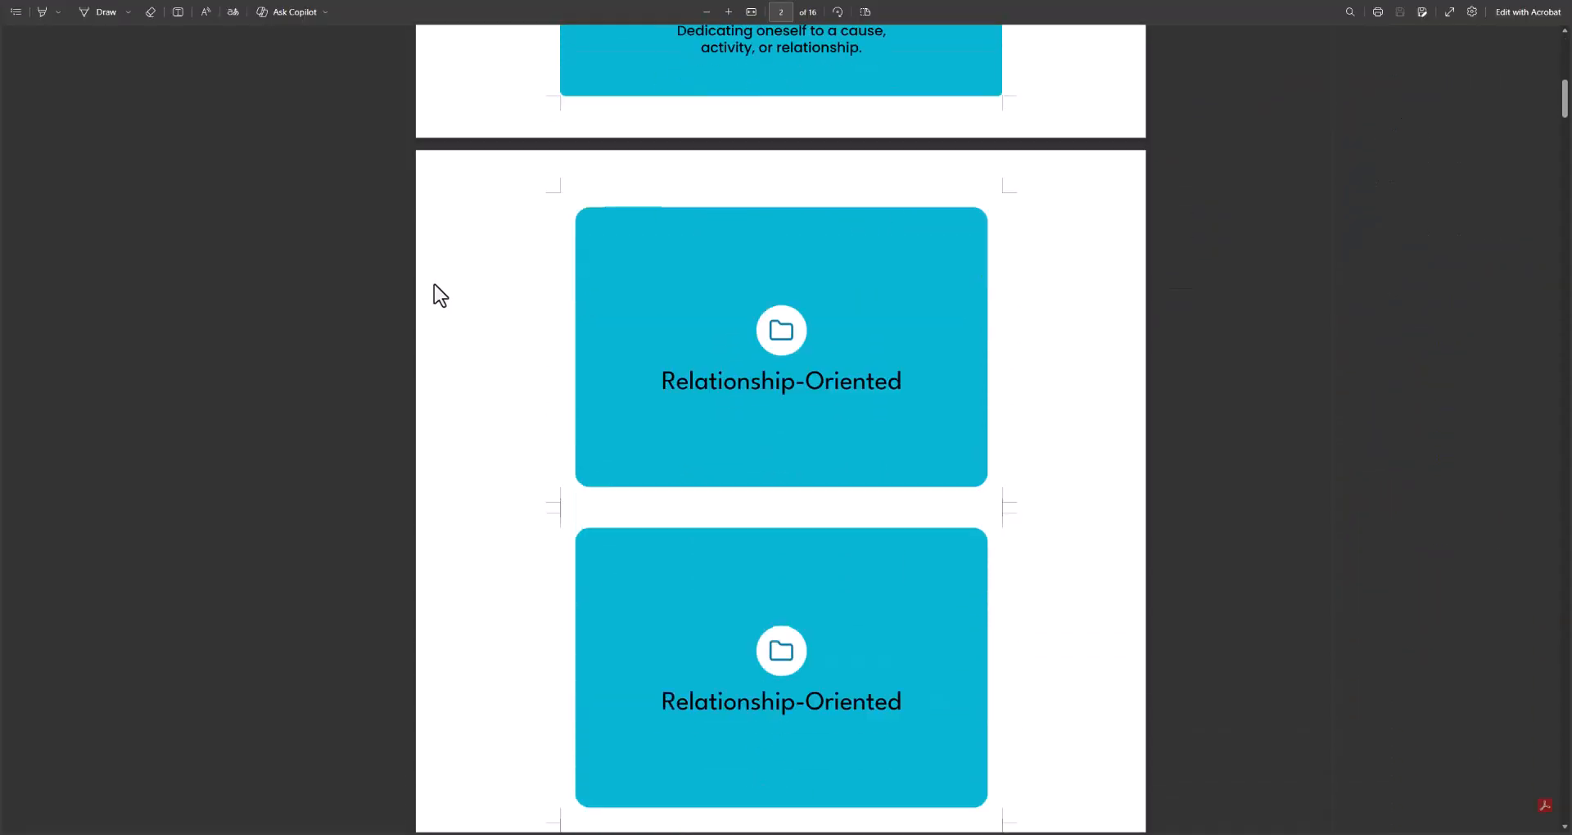
scroll(434, 286, "down", 15)
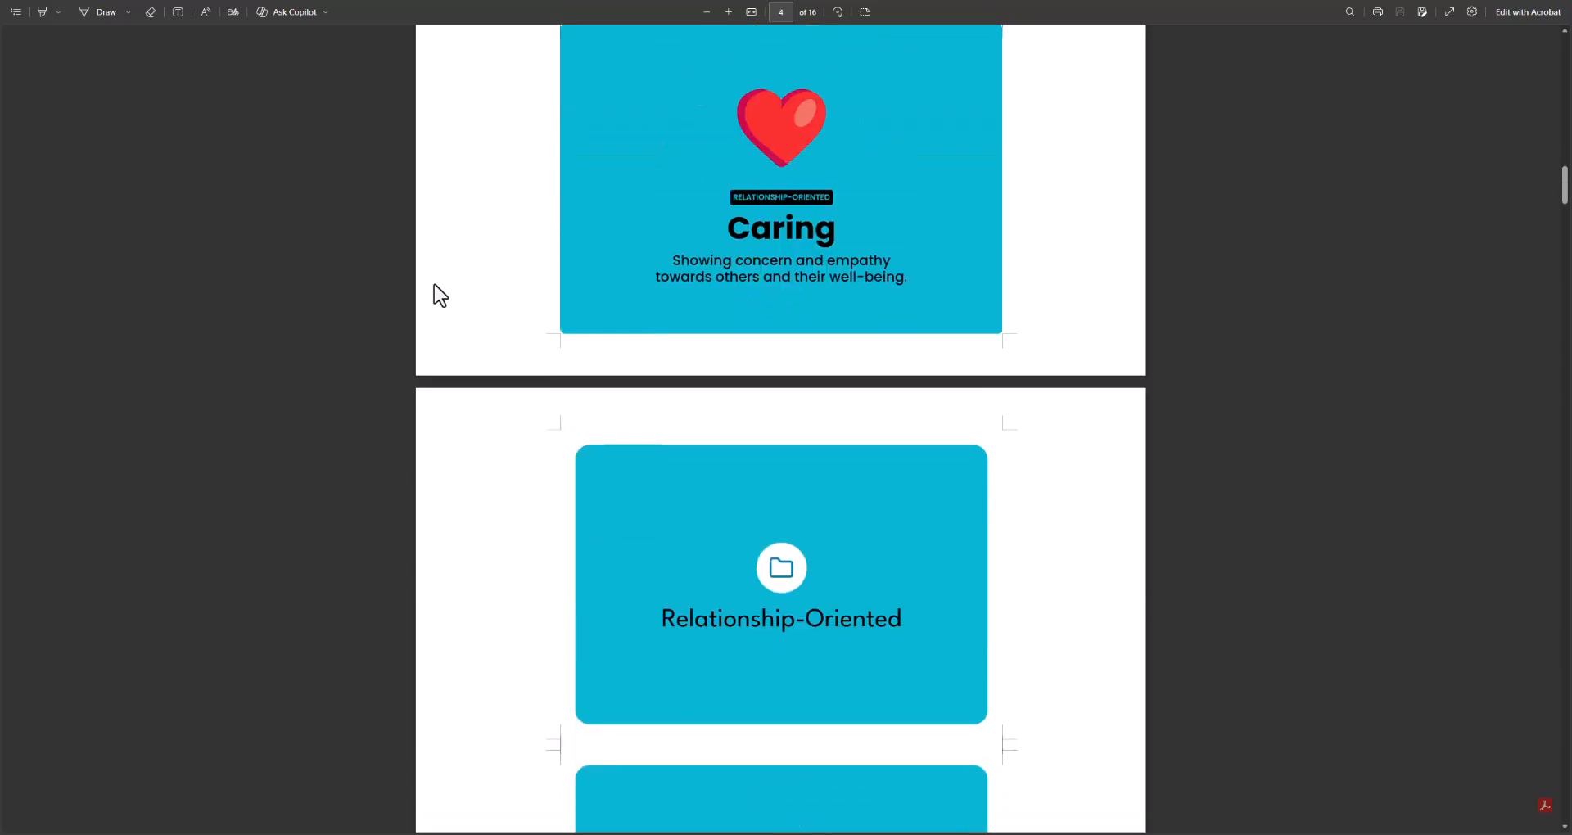
scroll(440, 294, "down", 15)
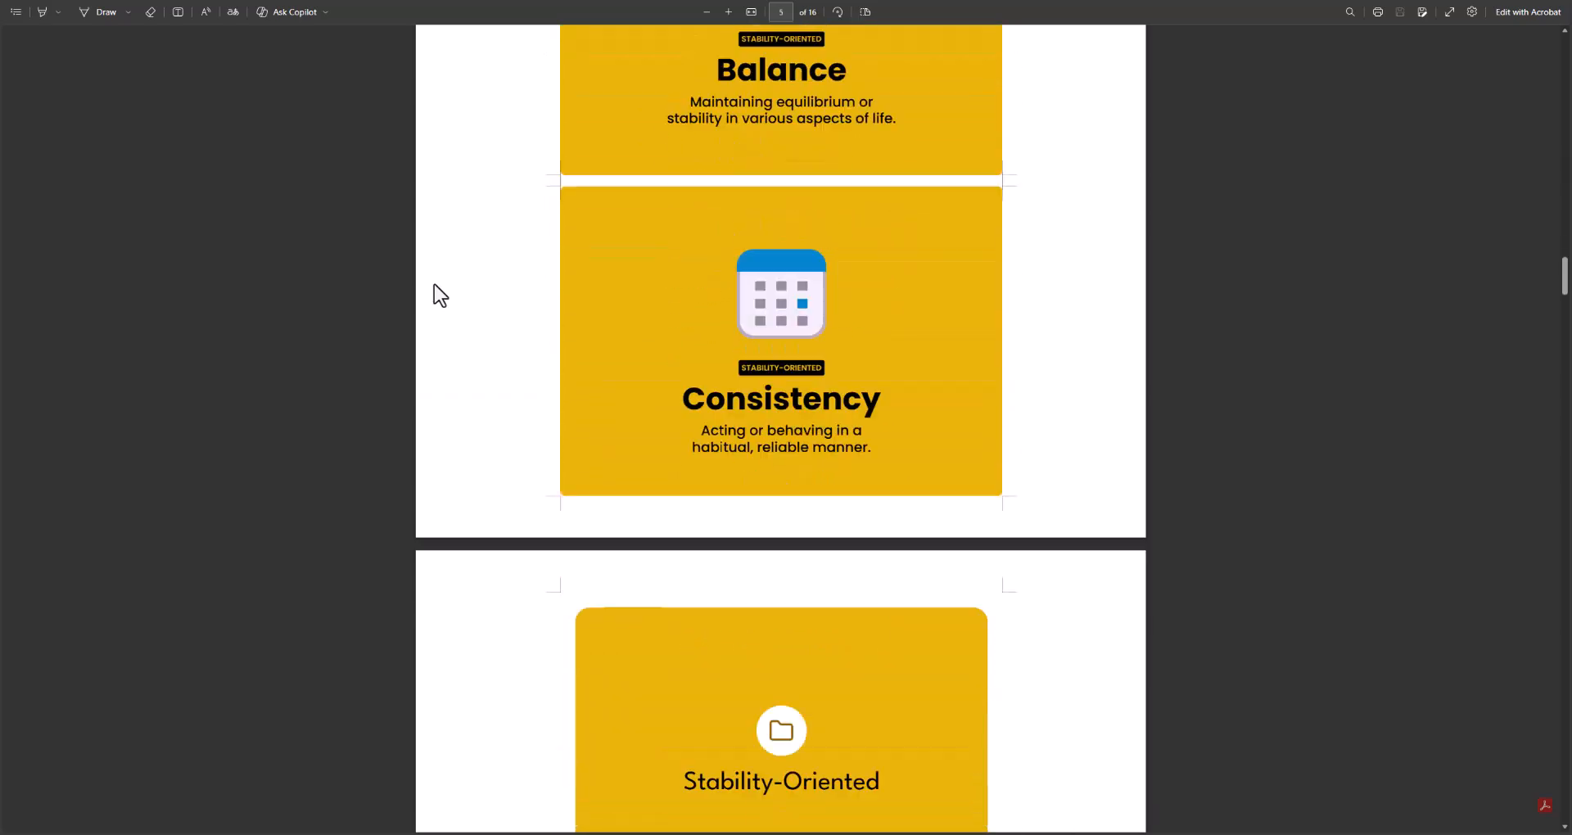
scroll(441, 295, "down", 15)
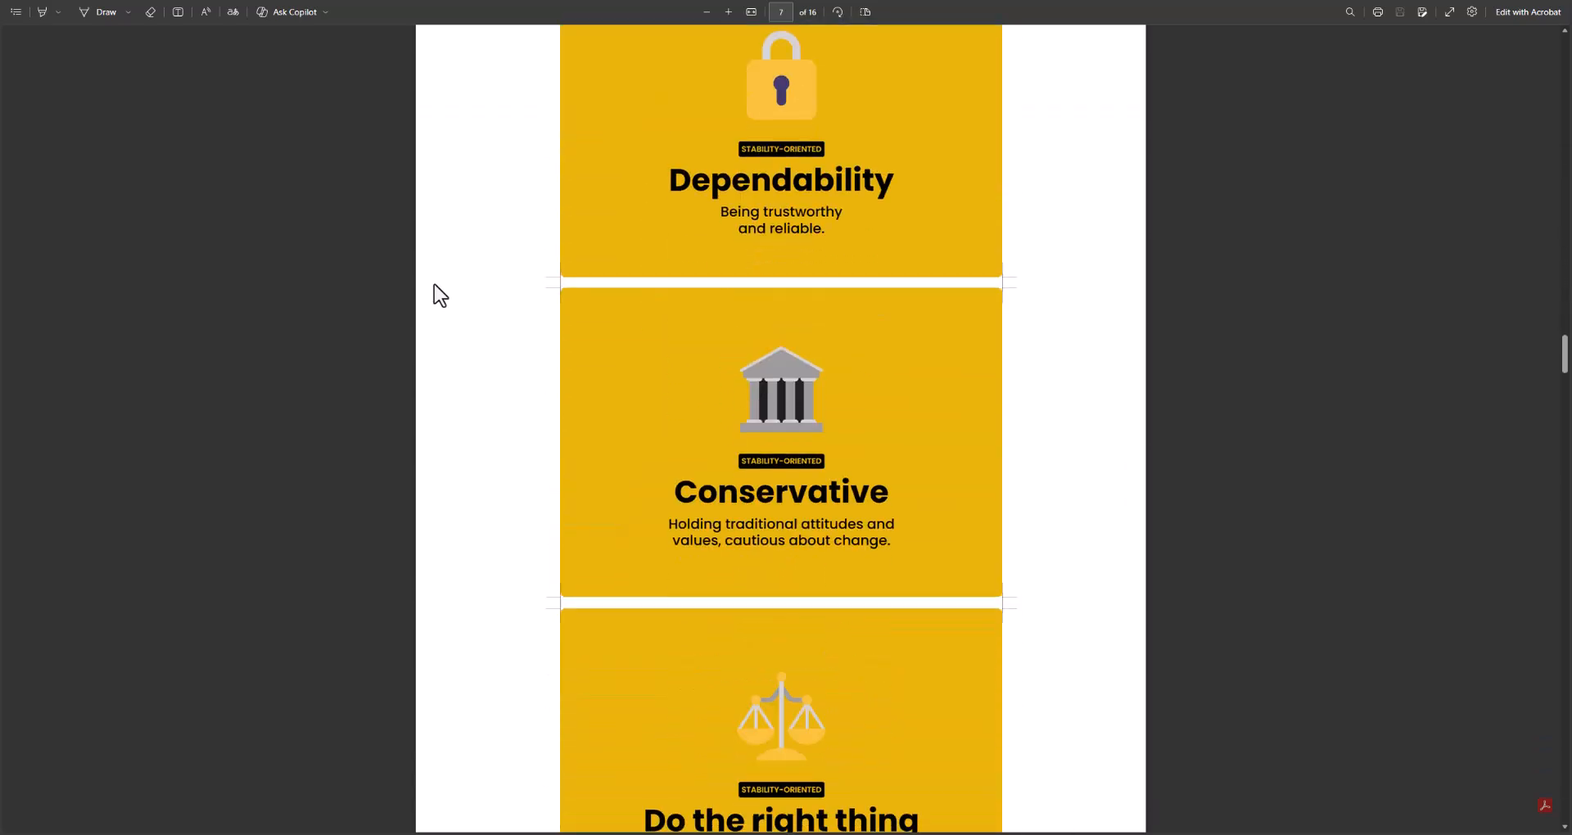
scroll(434, 285, "down", 4)
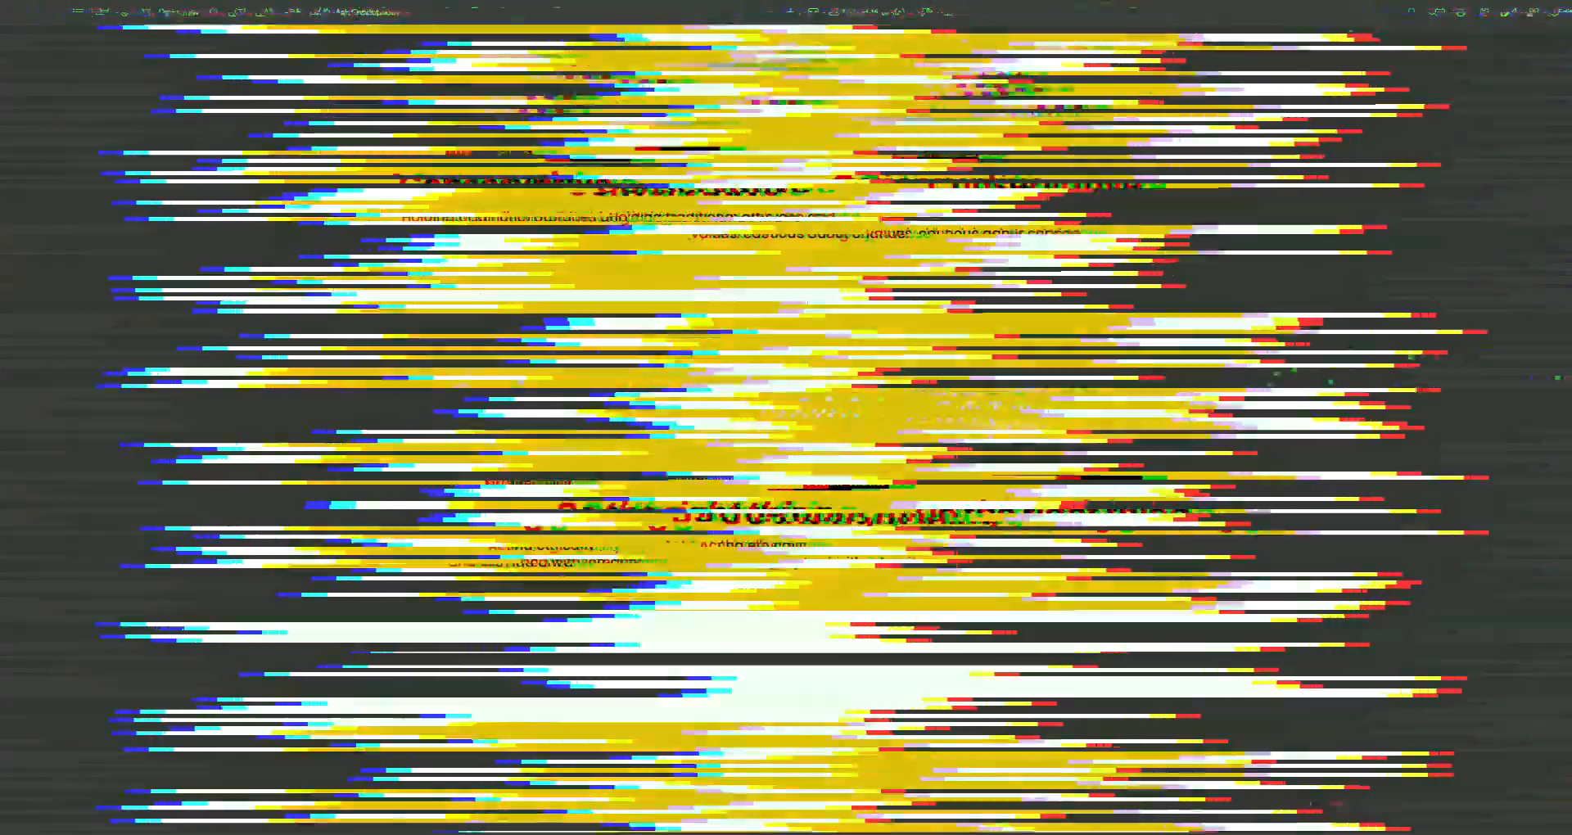